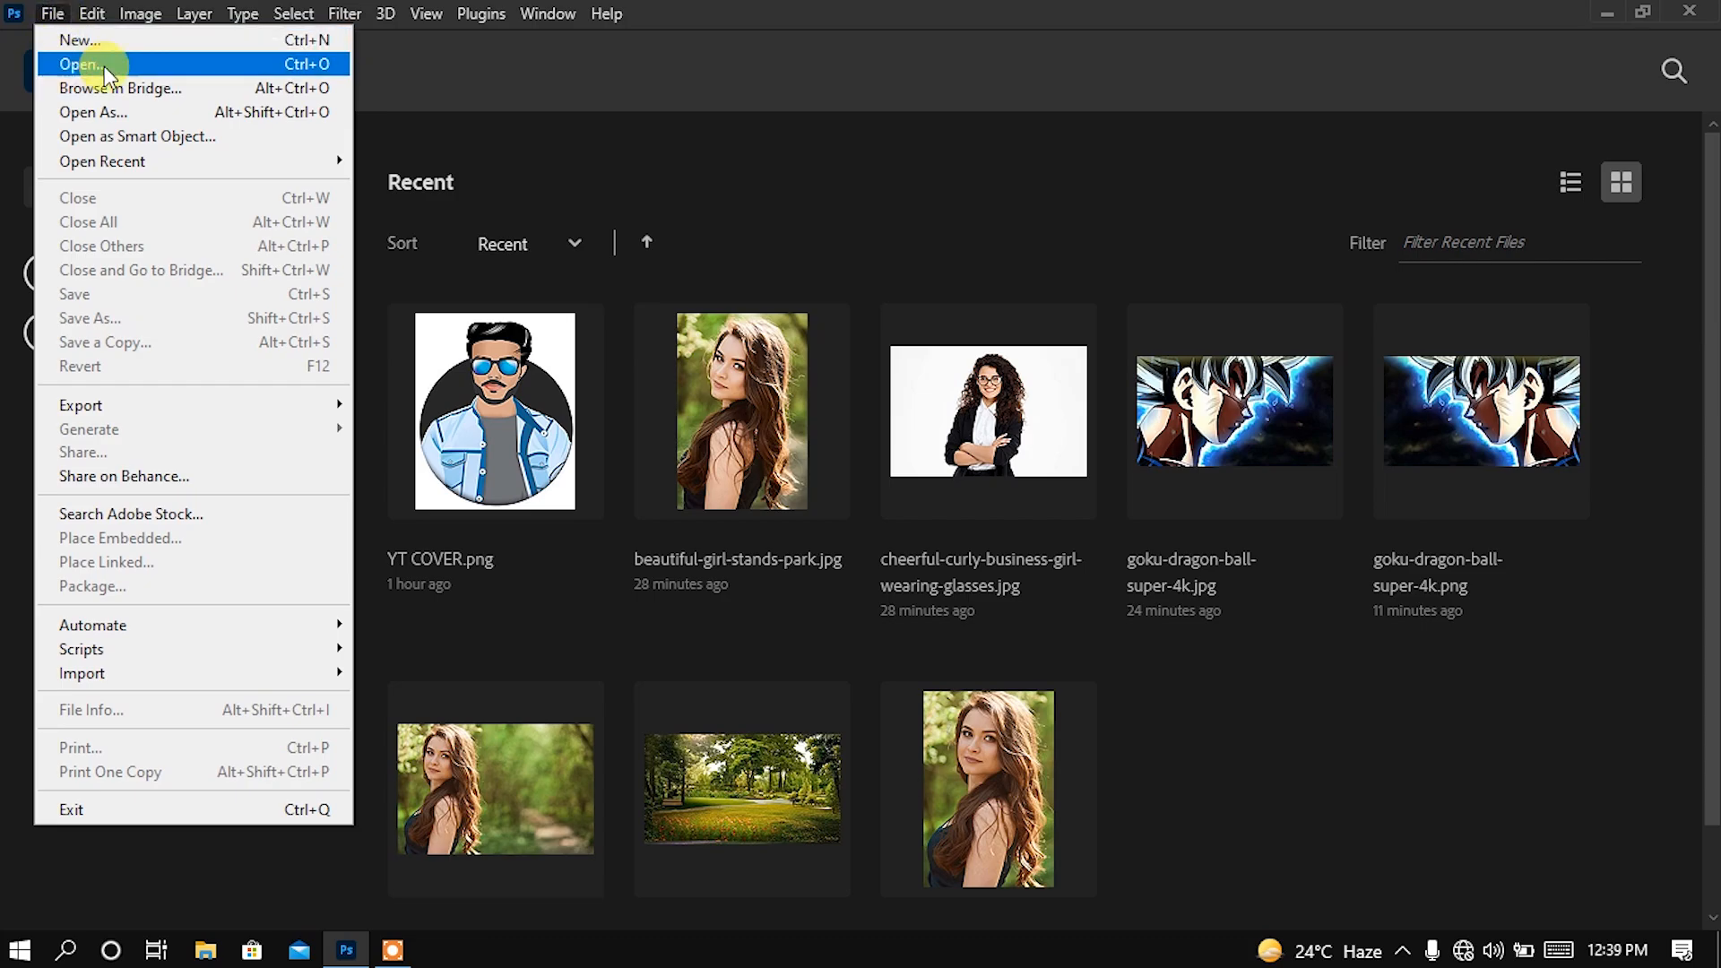
Open the beautiful-girl-stands-park photo from the image folder on the Desktop
click(71, 66)
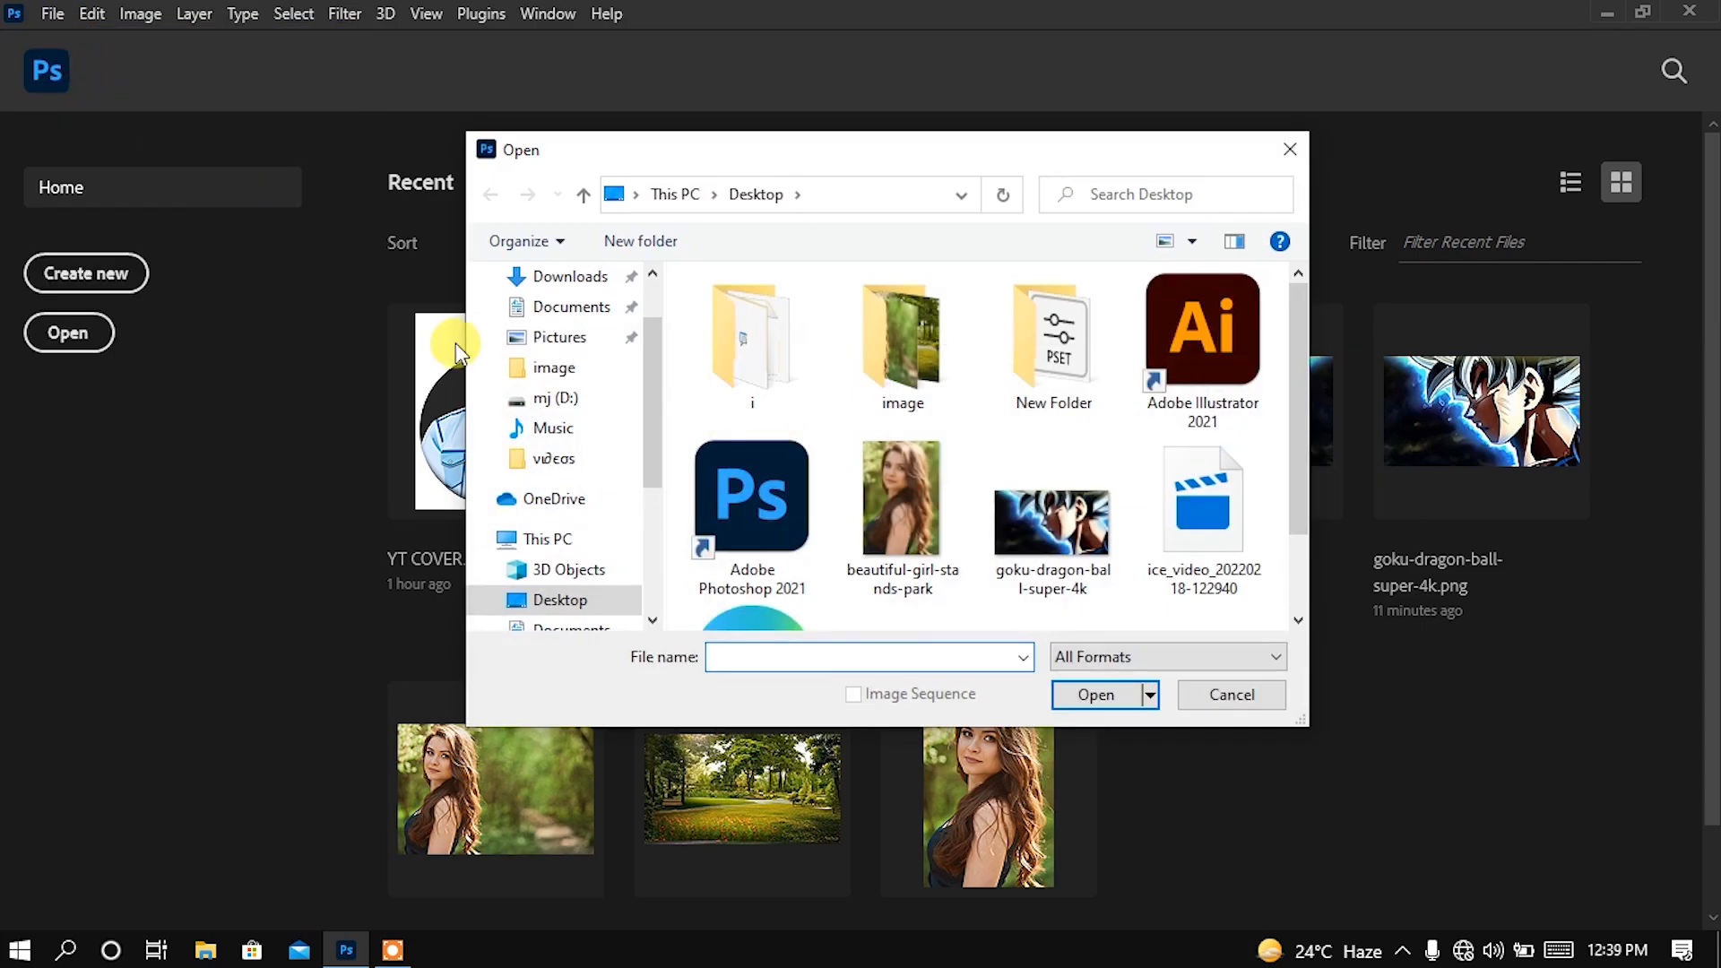
double_click(903, 348)
click(734, 359)
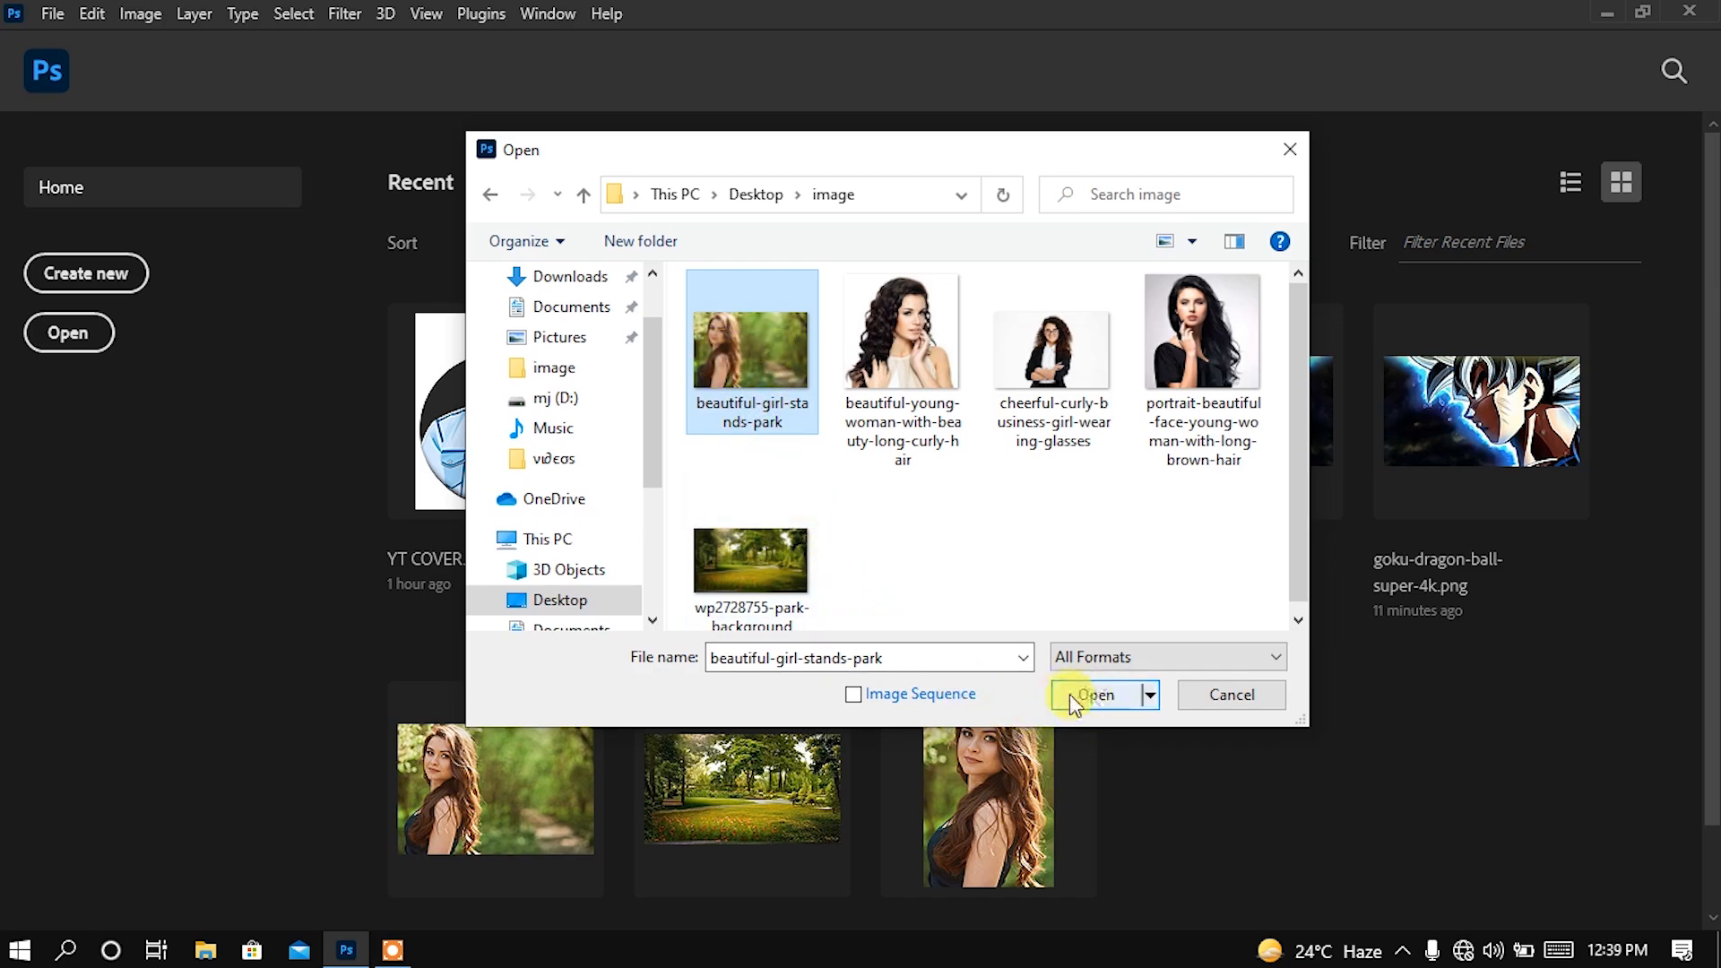
click(1097, 697)
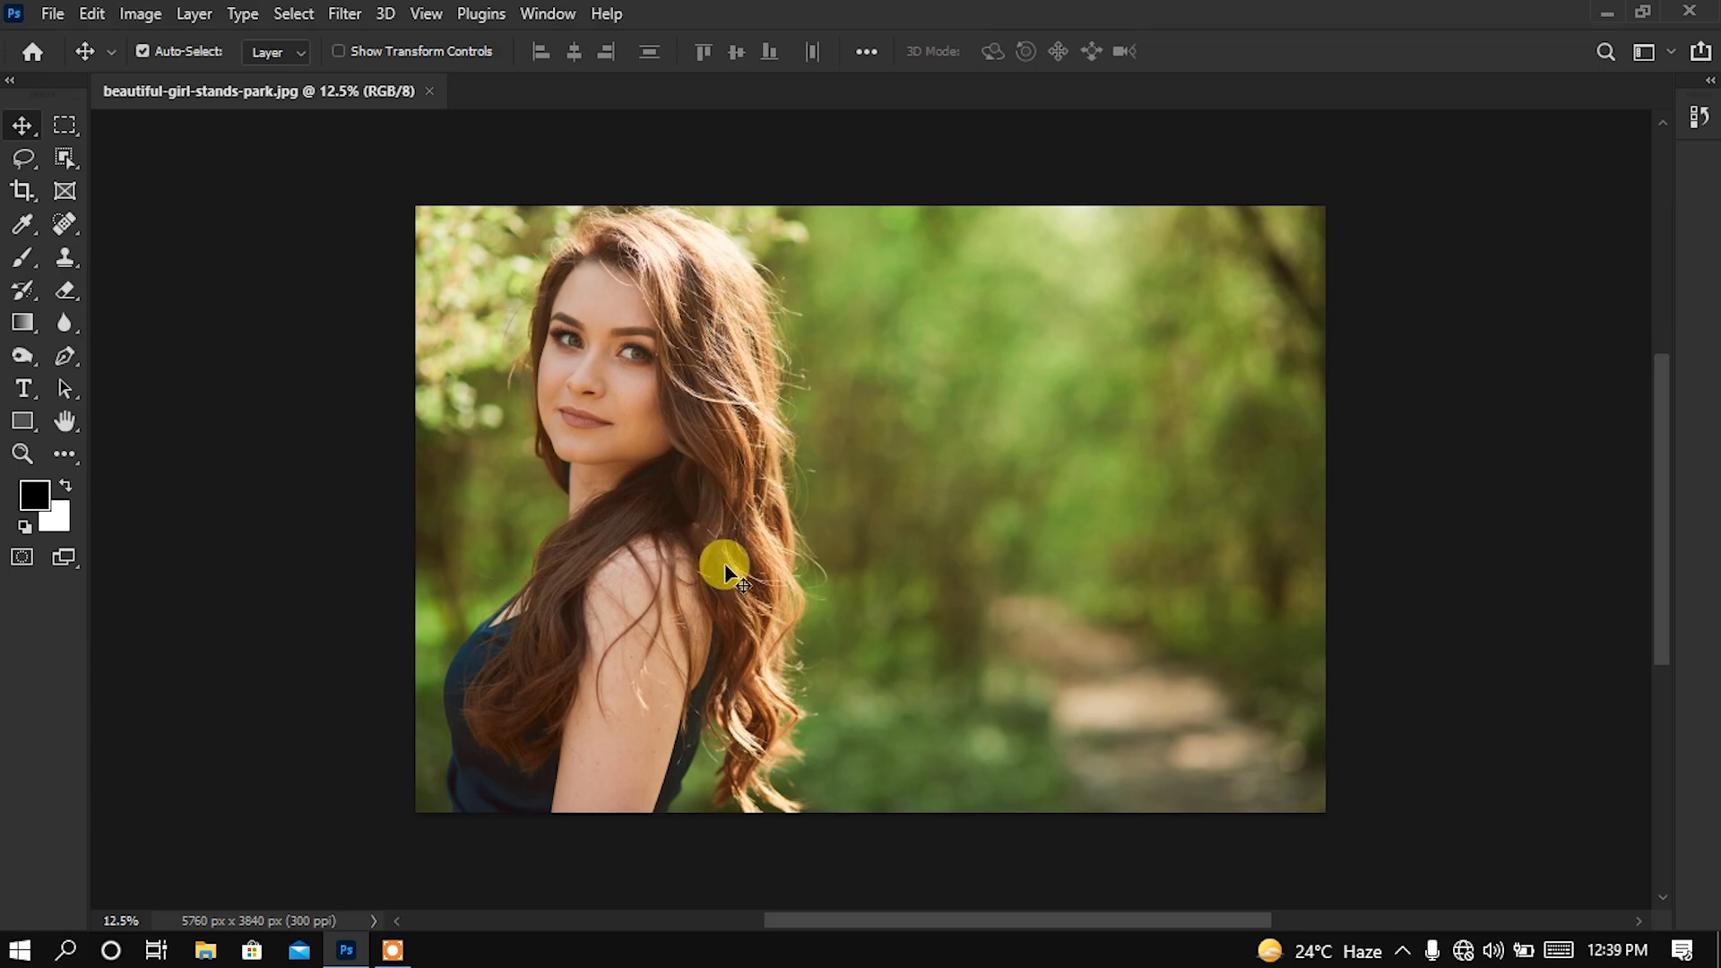
Display the Layers panel and float it over the photo's blurred background
click(548, 14)
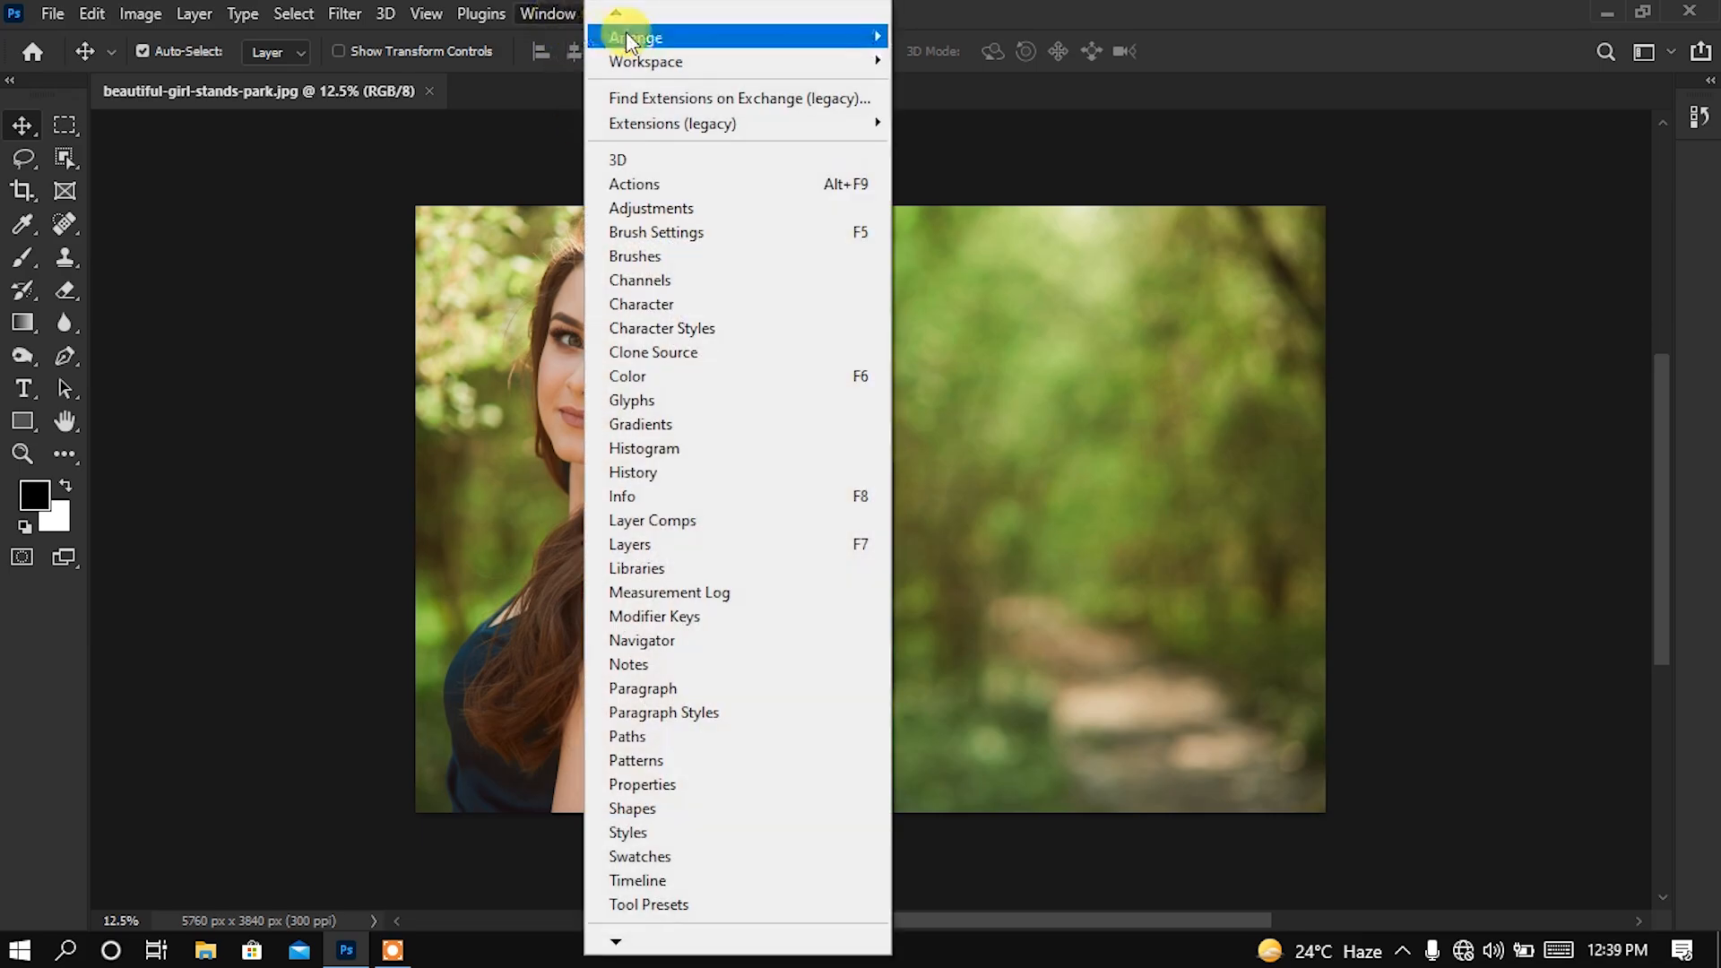
click(657, 556)
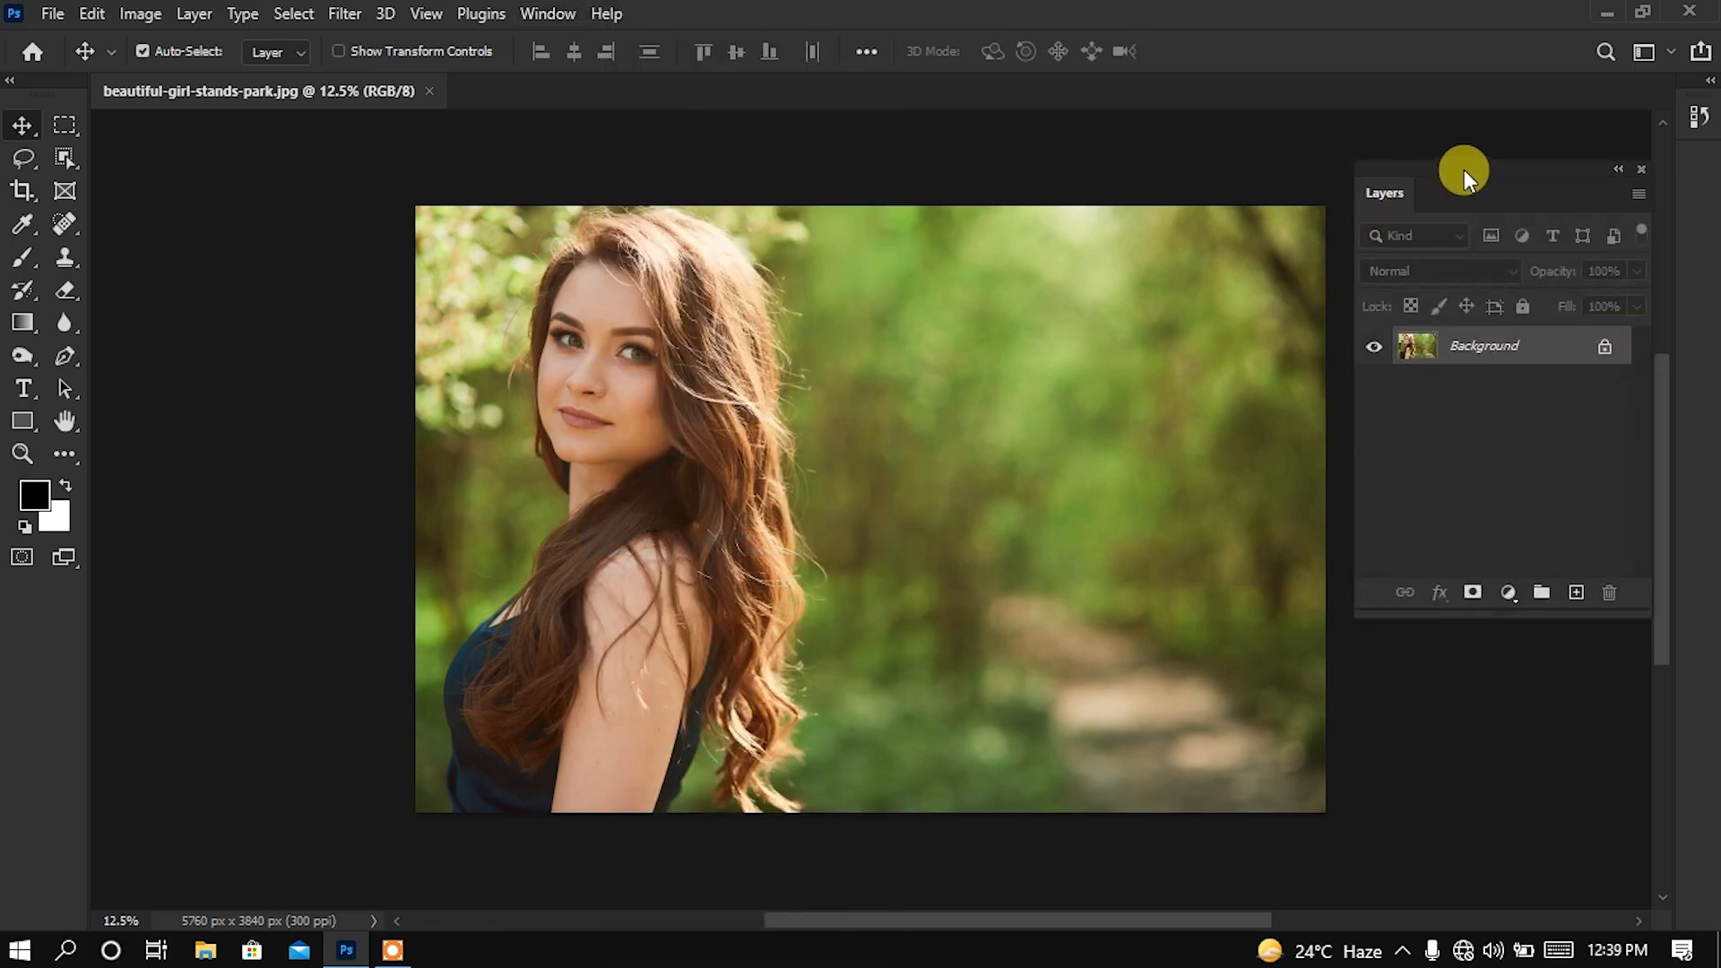
drag(1460, 169, 1309, 242)
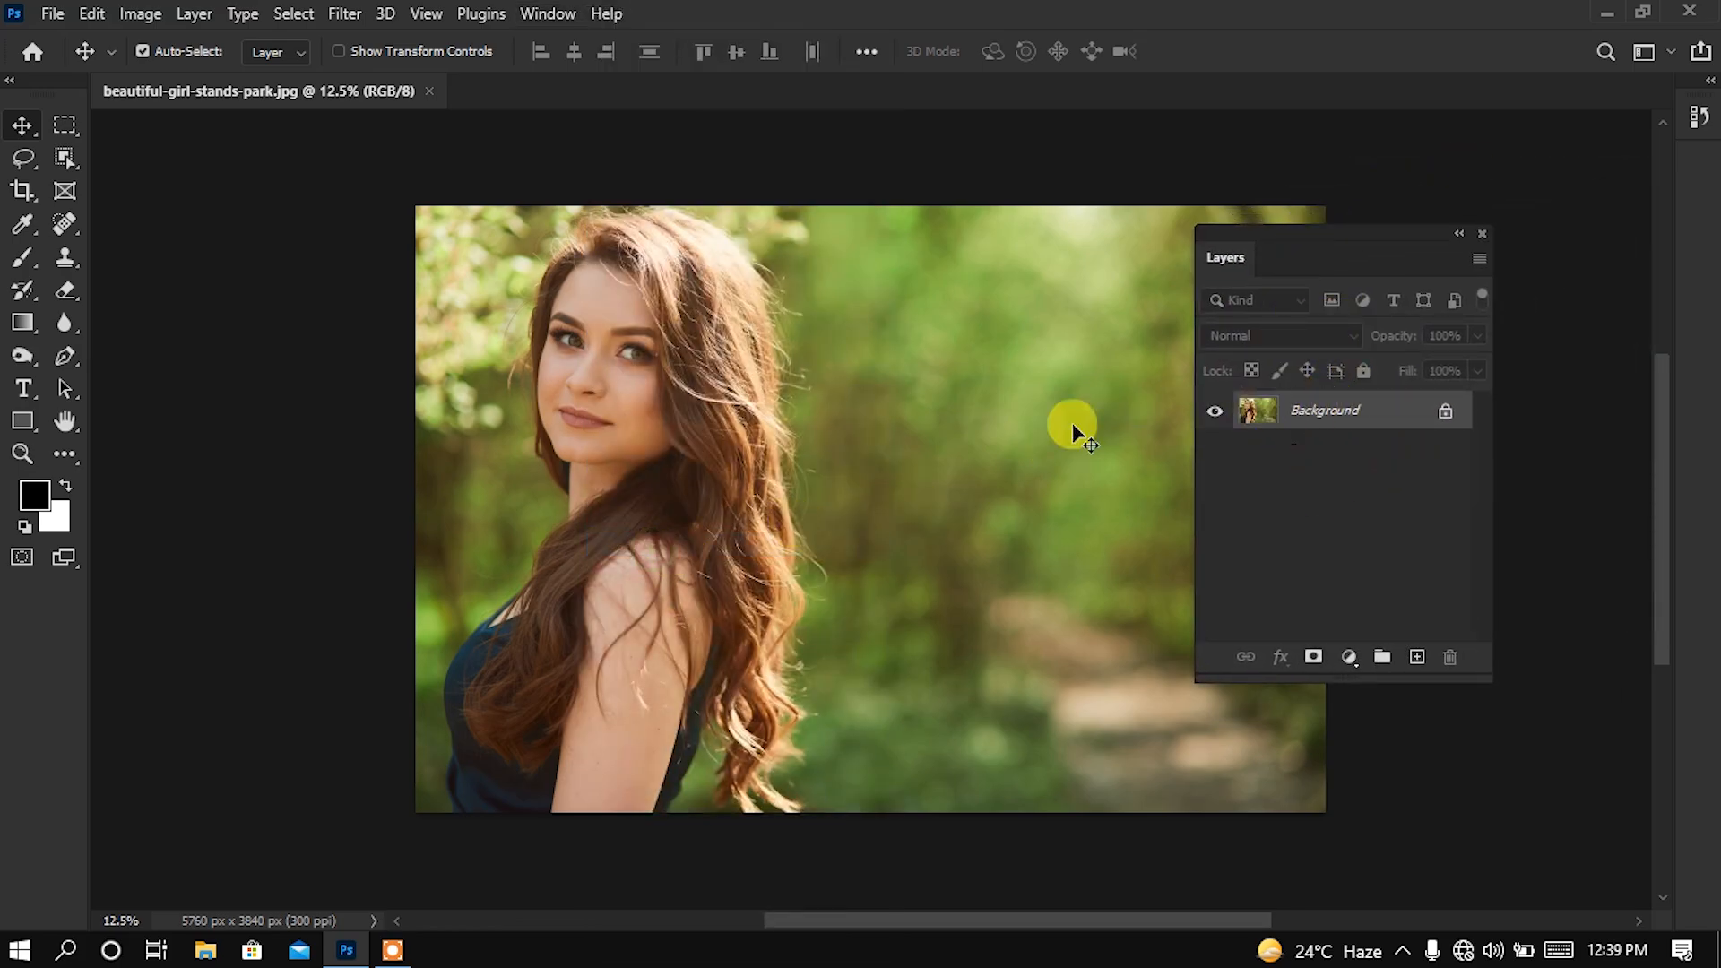
Unlock the photo's Background layer so it becomes a regular editable layer
click(22, 452)
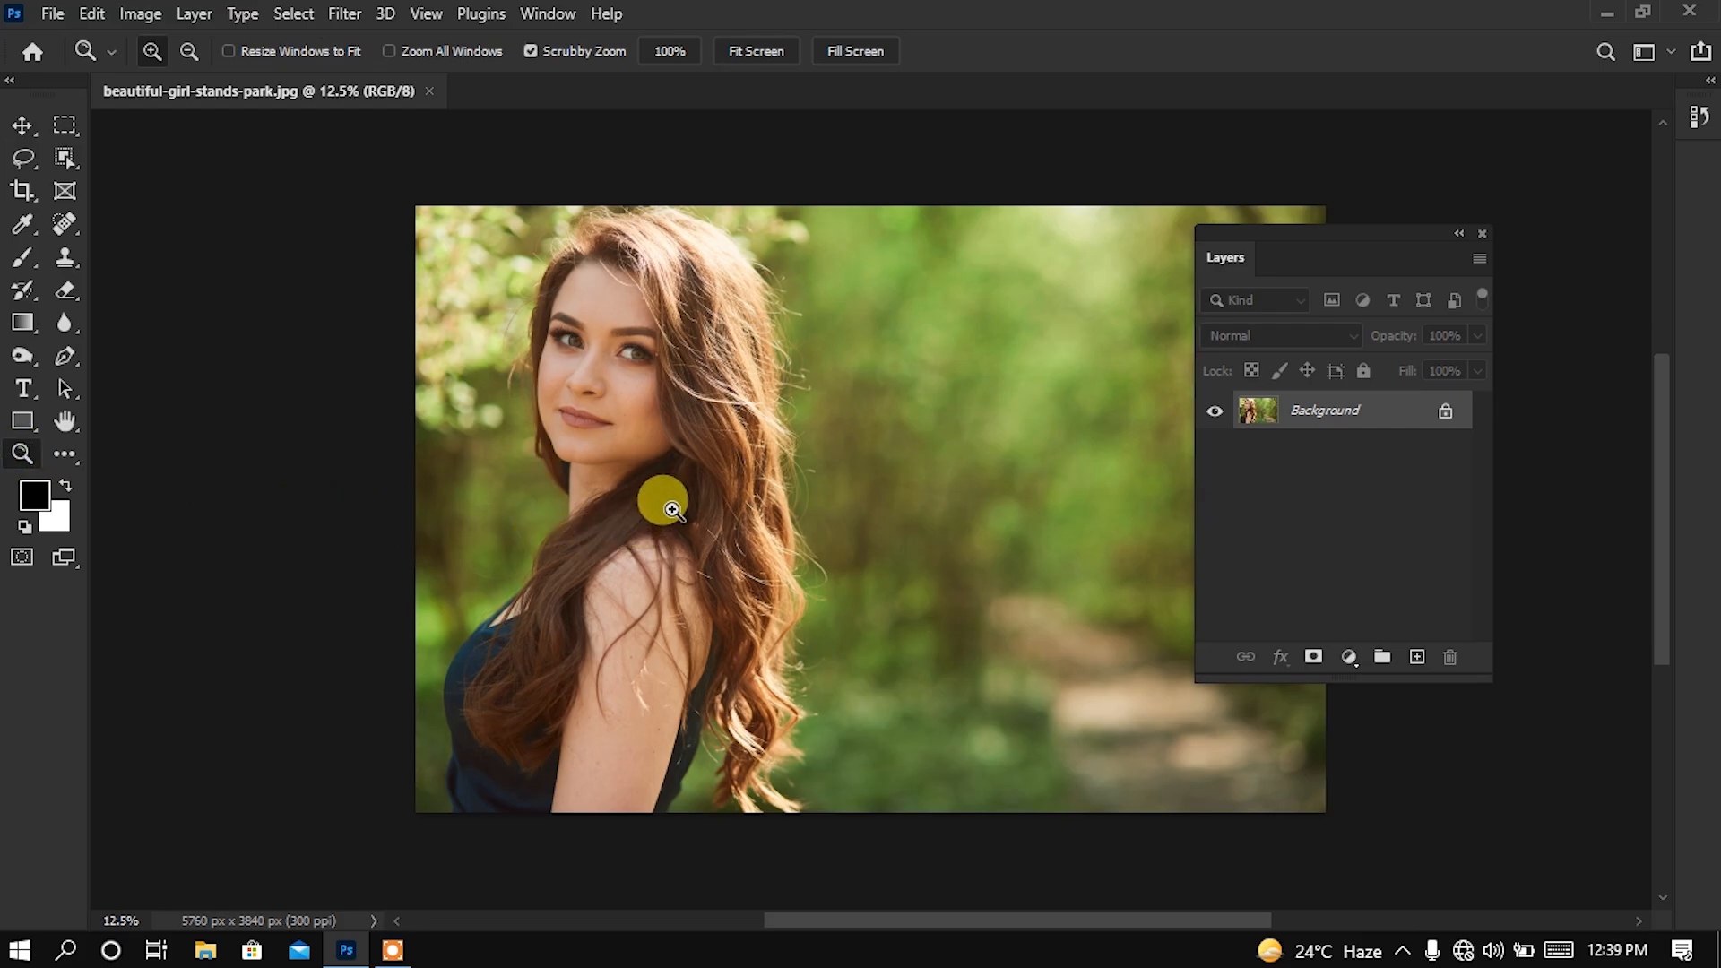
click(672, 508)
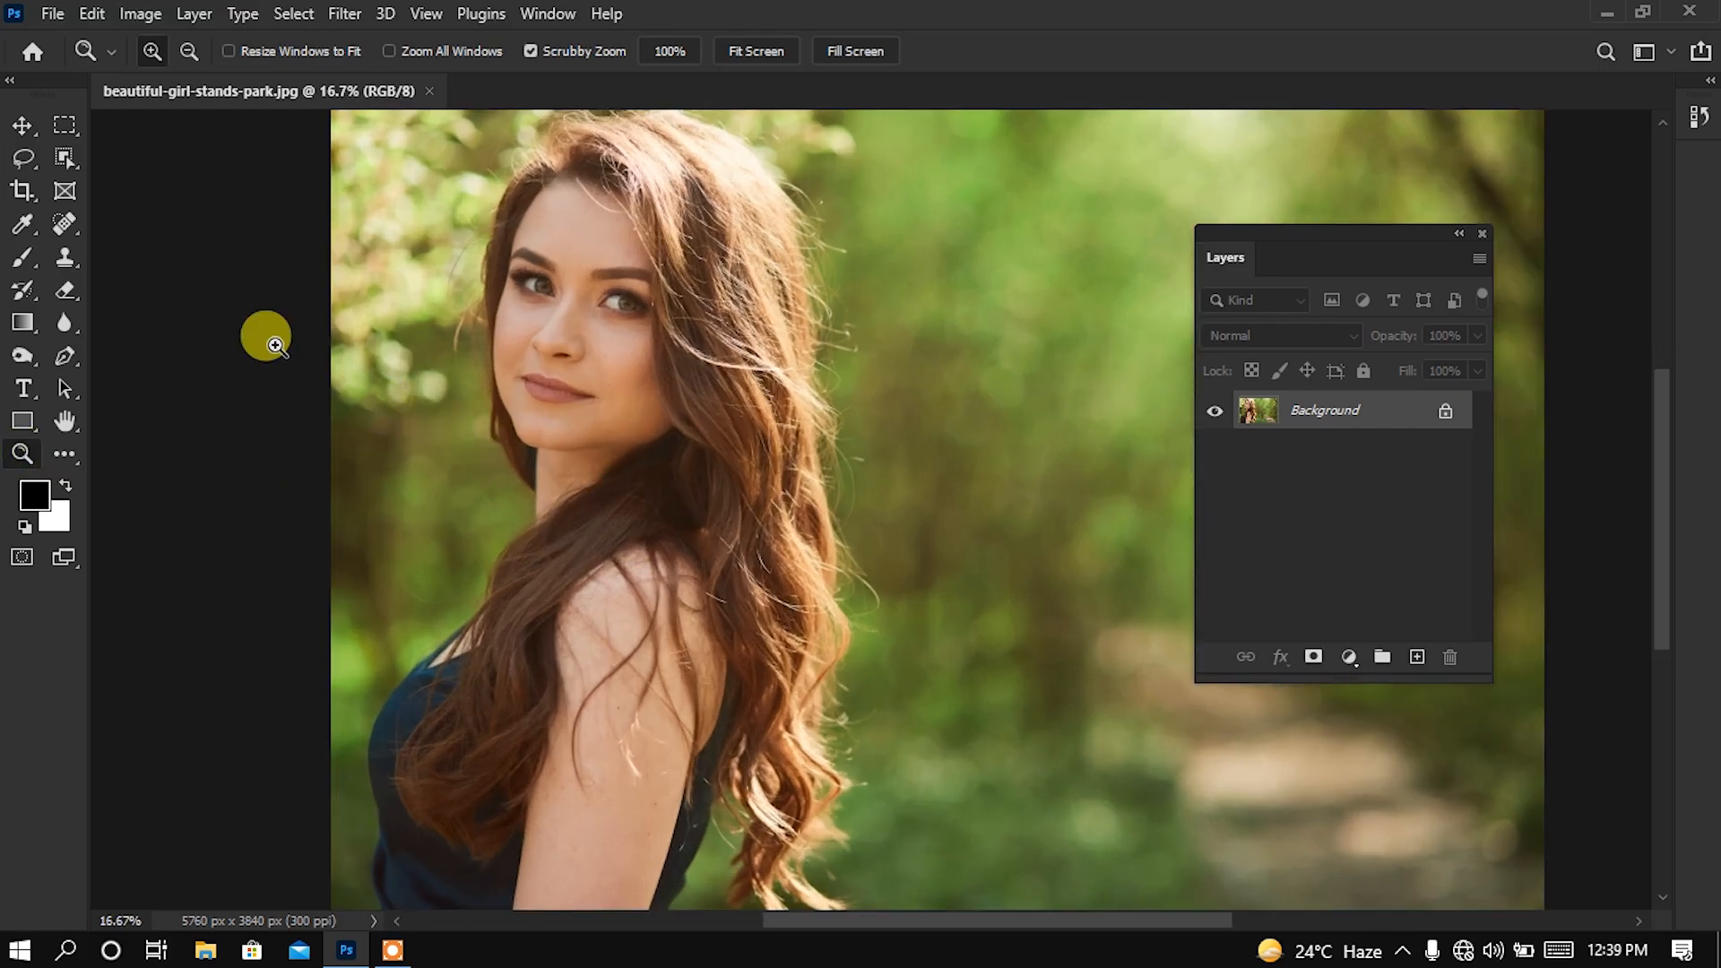
click(18, 127)
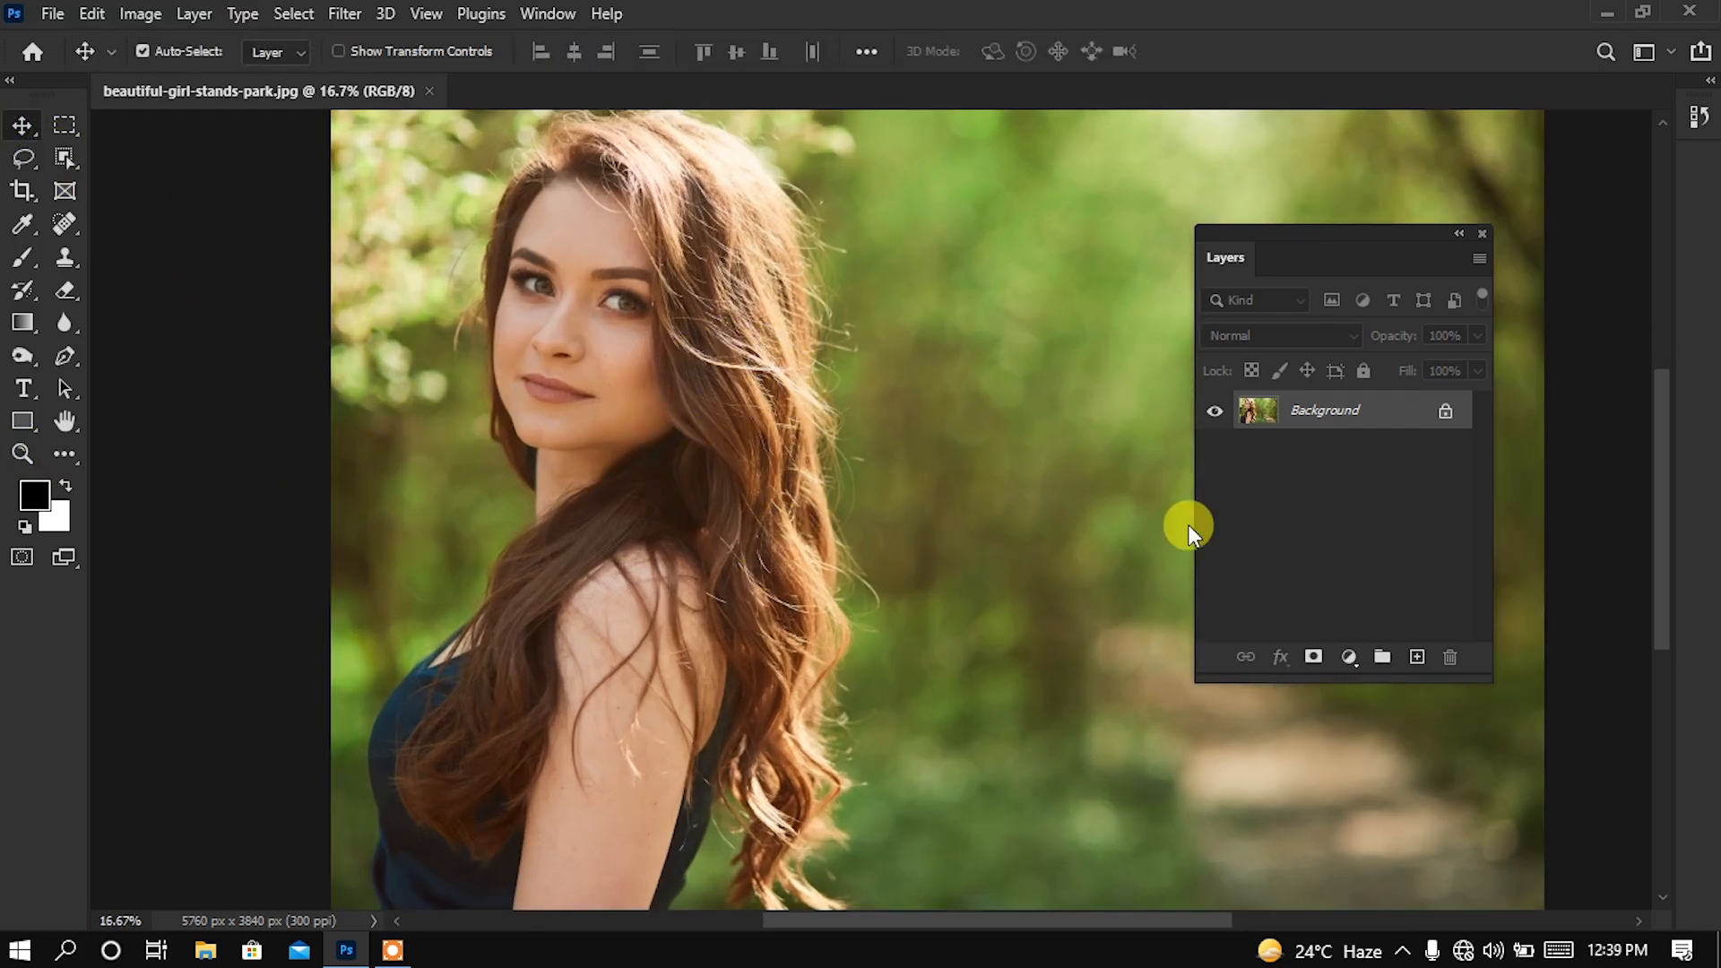
click(1444, 412)
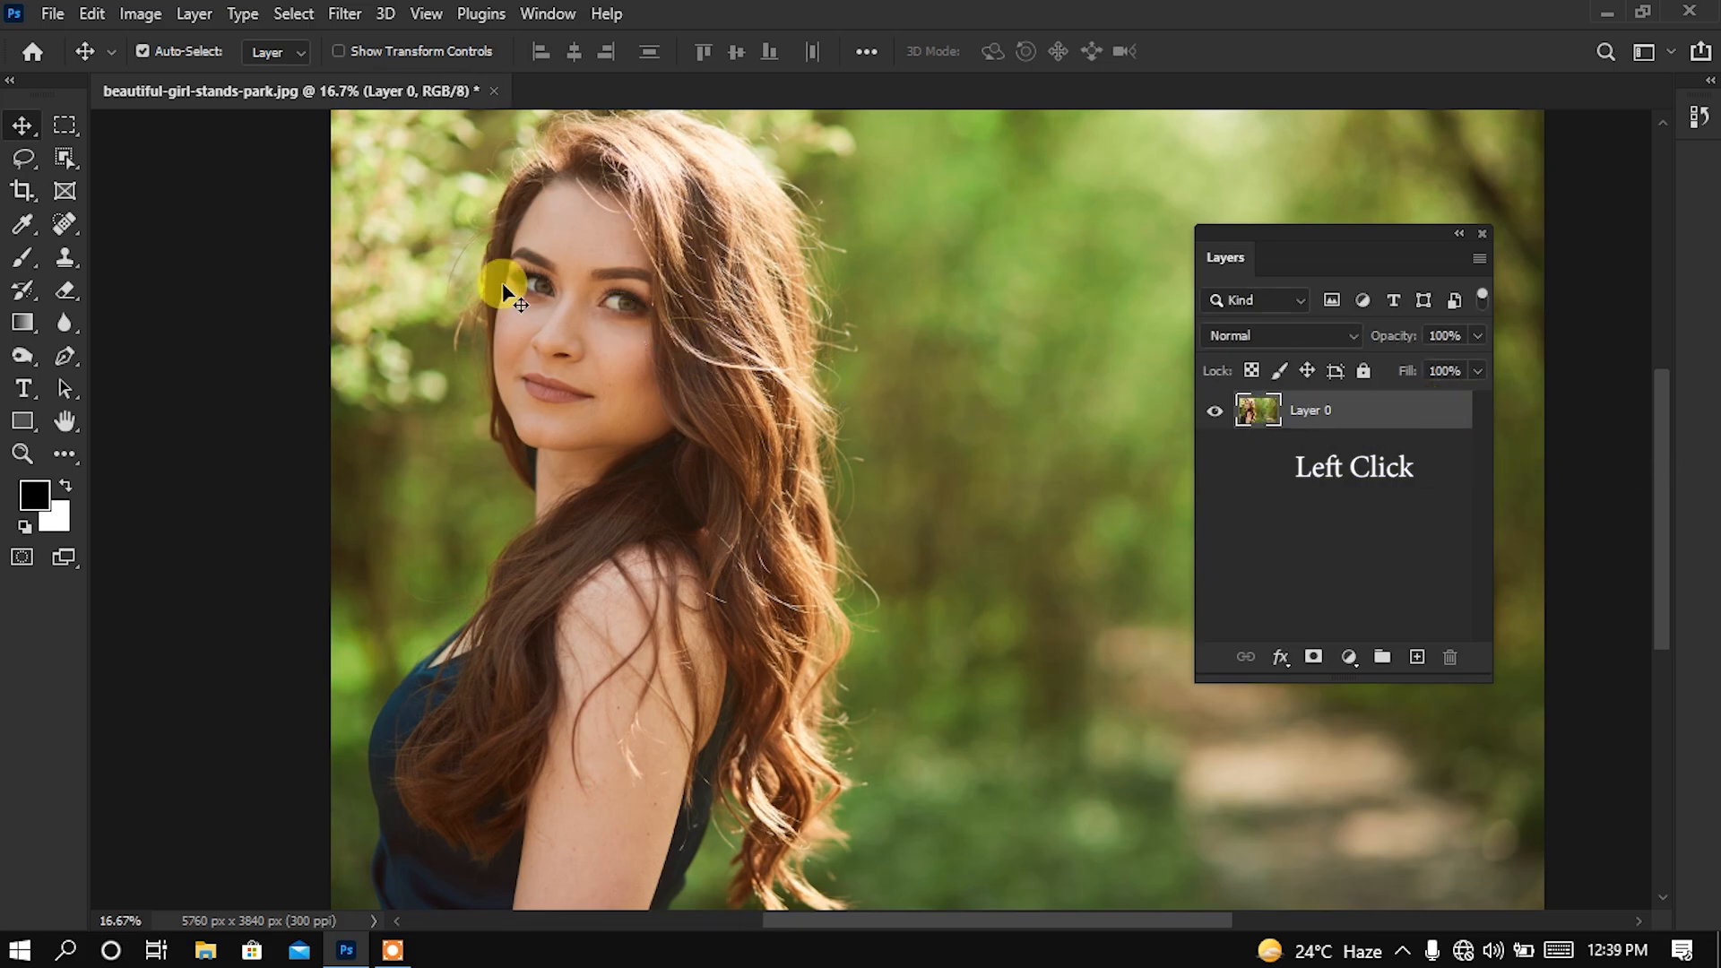
Enter Select and Mask for the photo layer and set the preview to Overlay
click(293, 14)
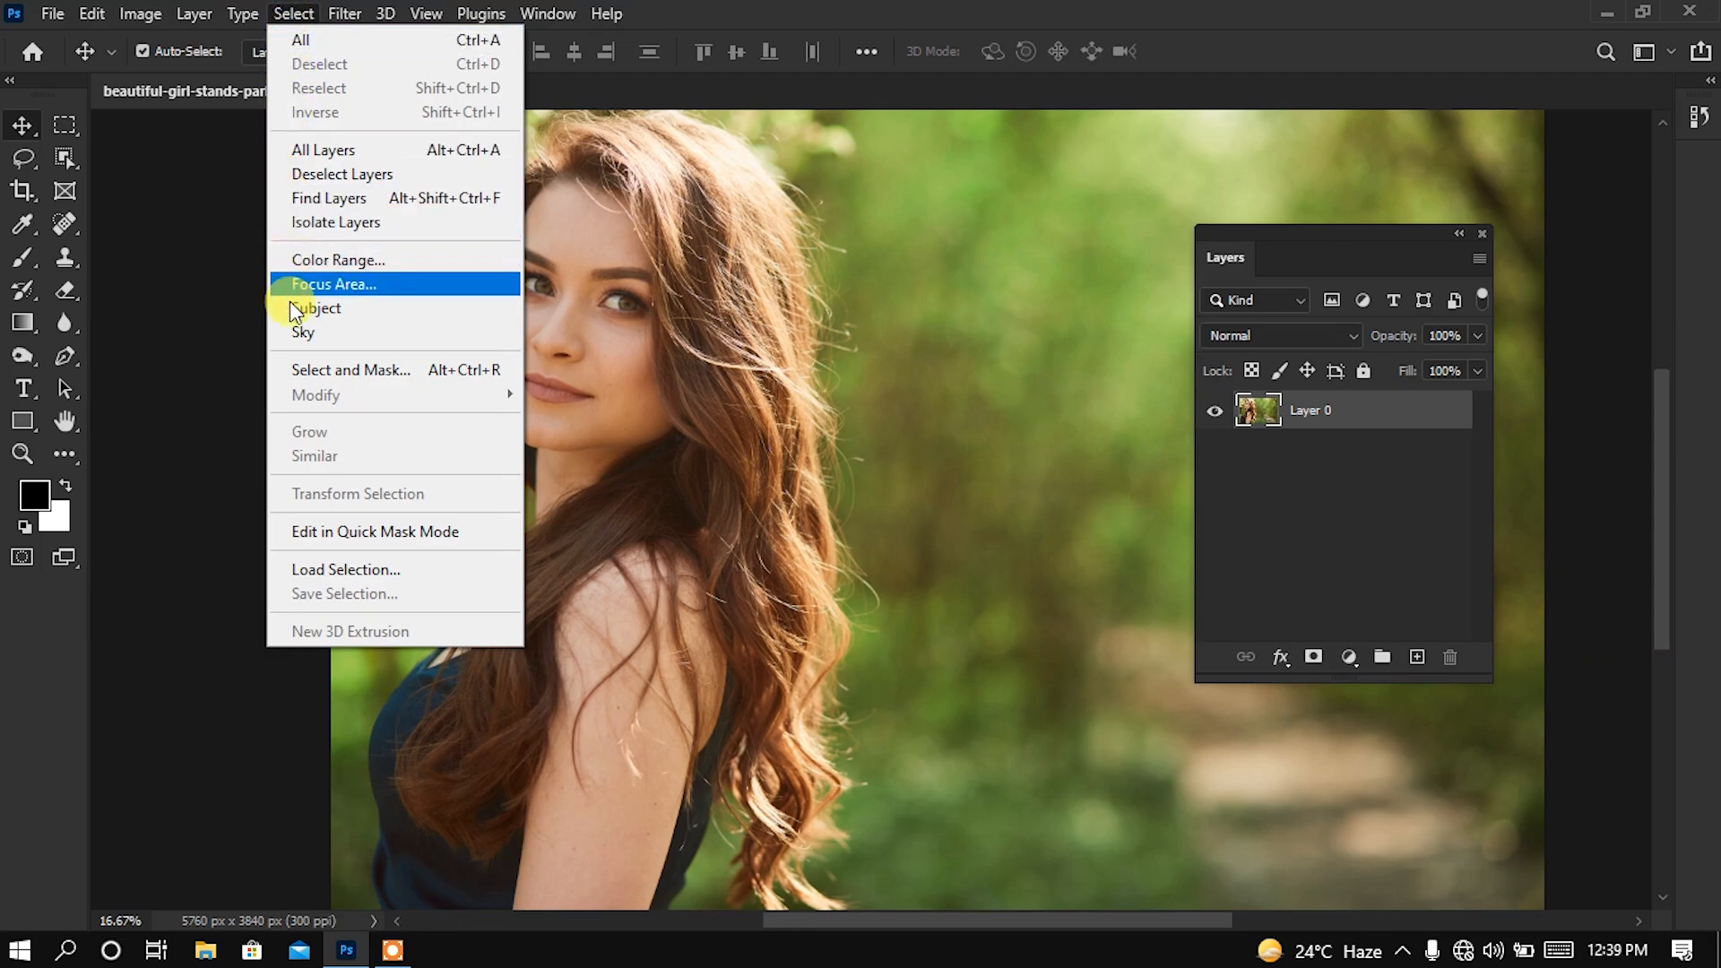
click(334, 376)
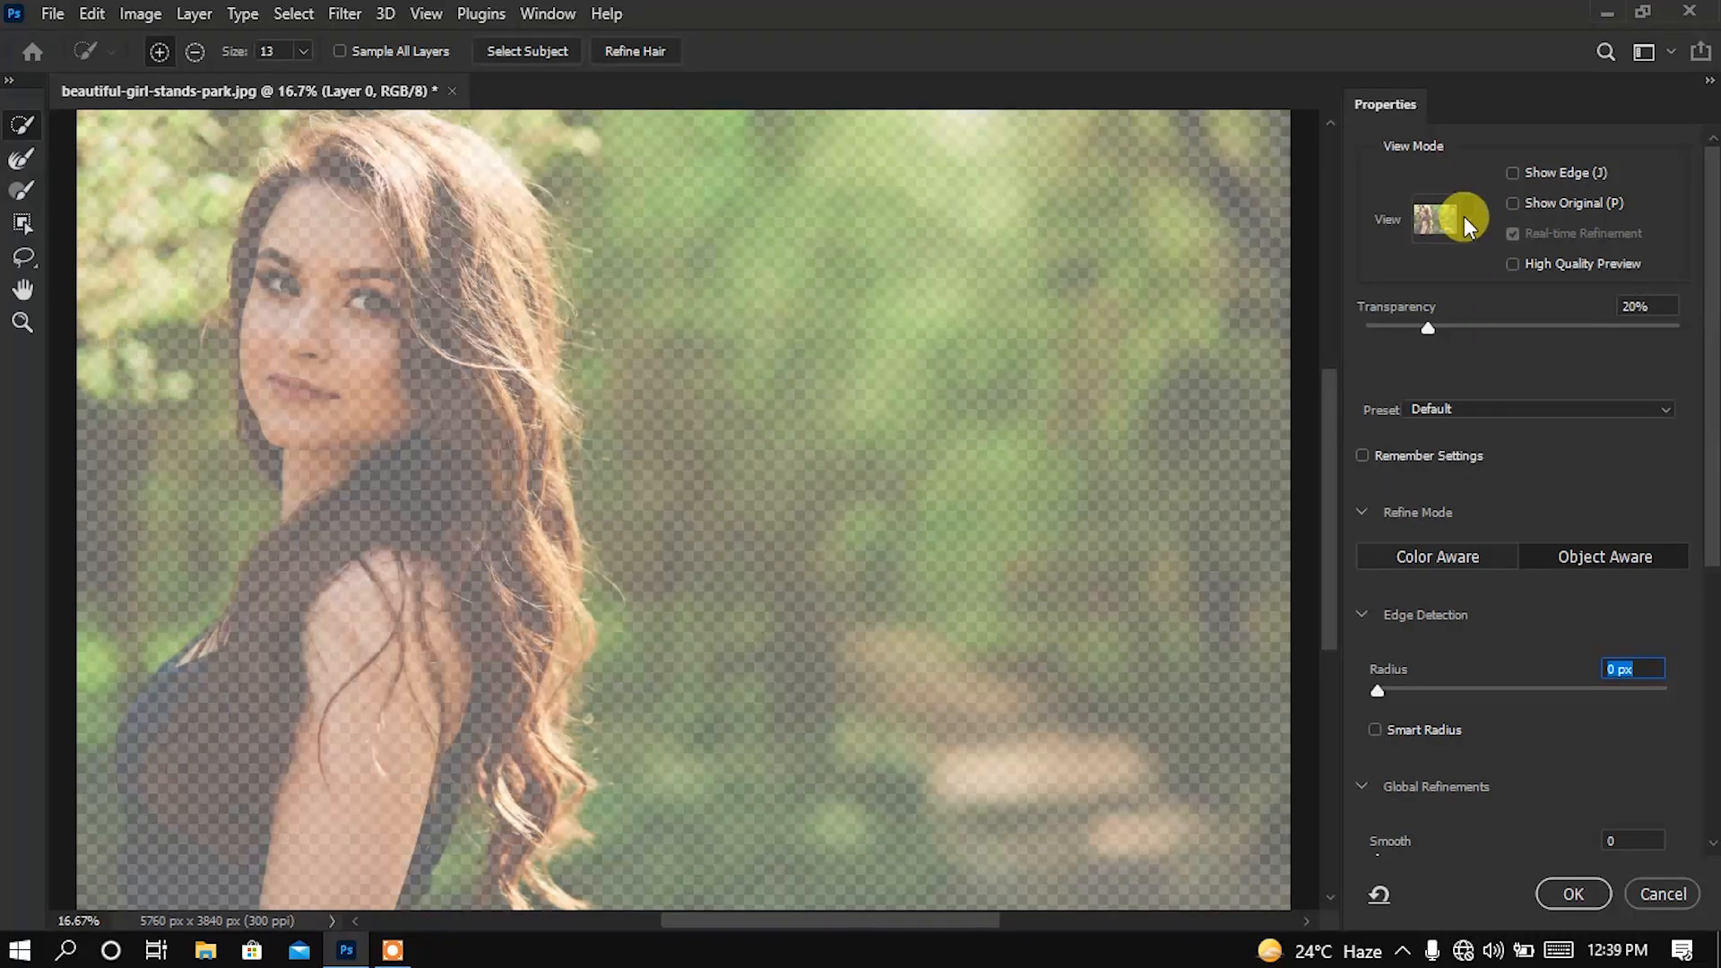
click(1465, 216)
click(1404, 331)
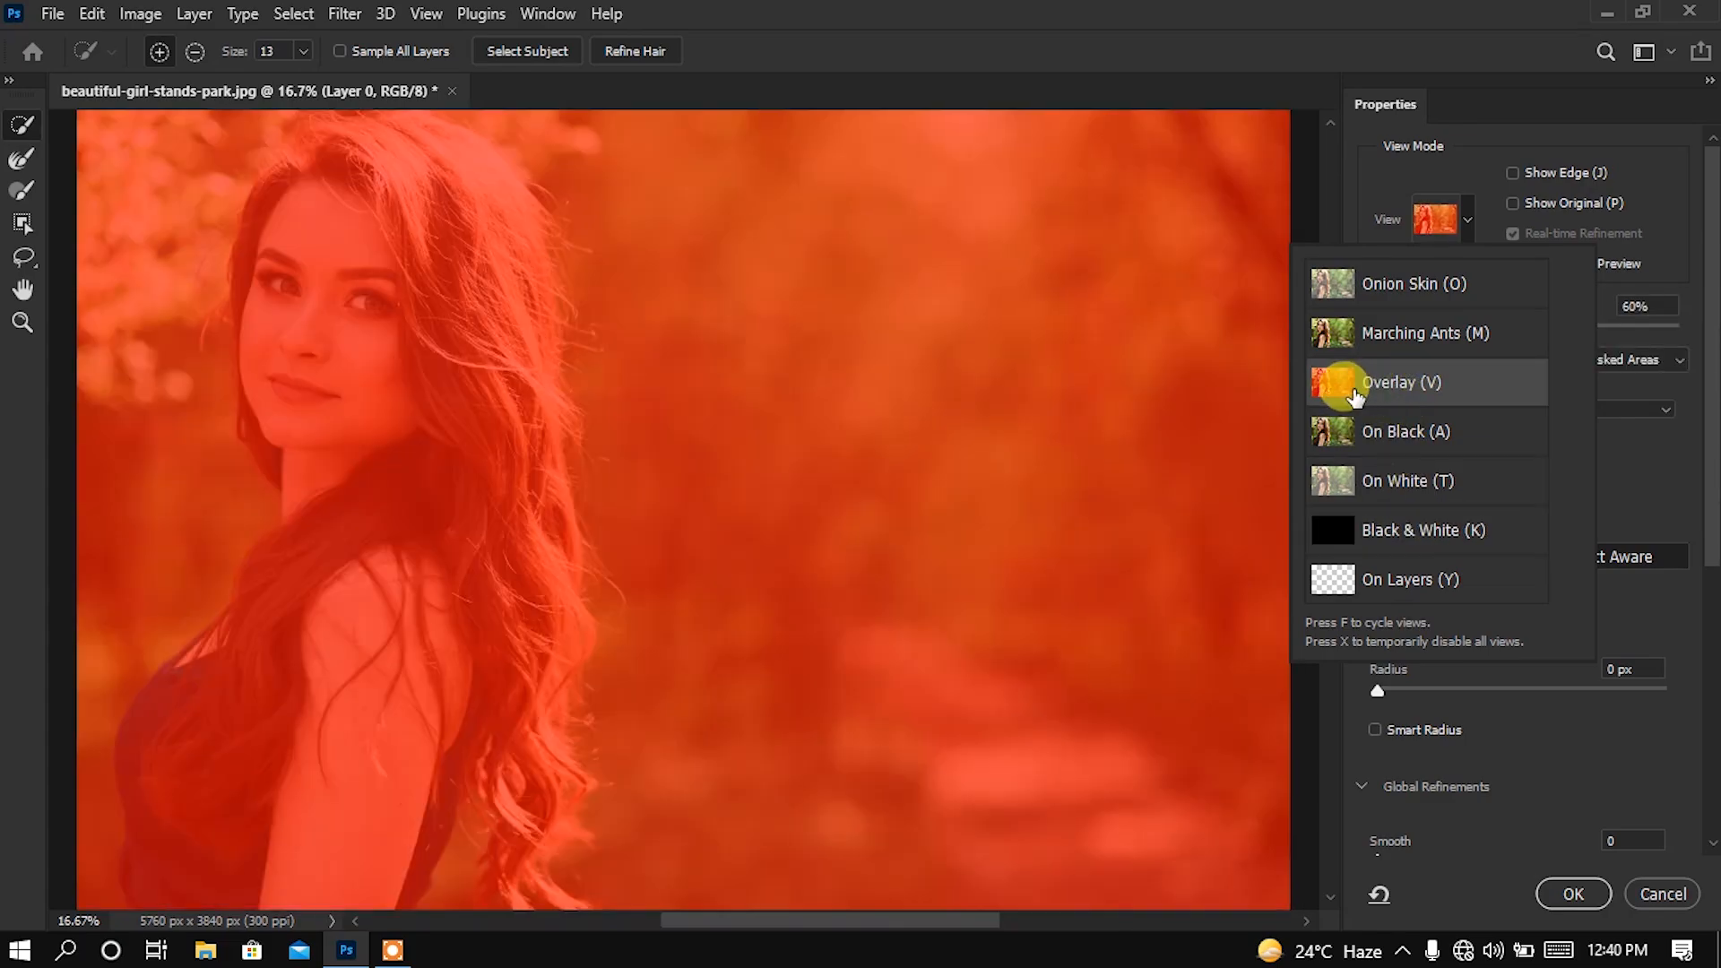
click(1464, 215)
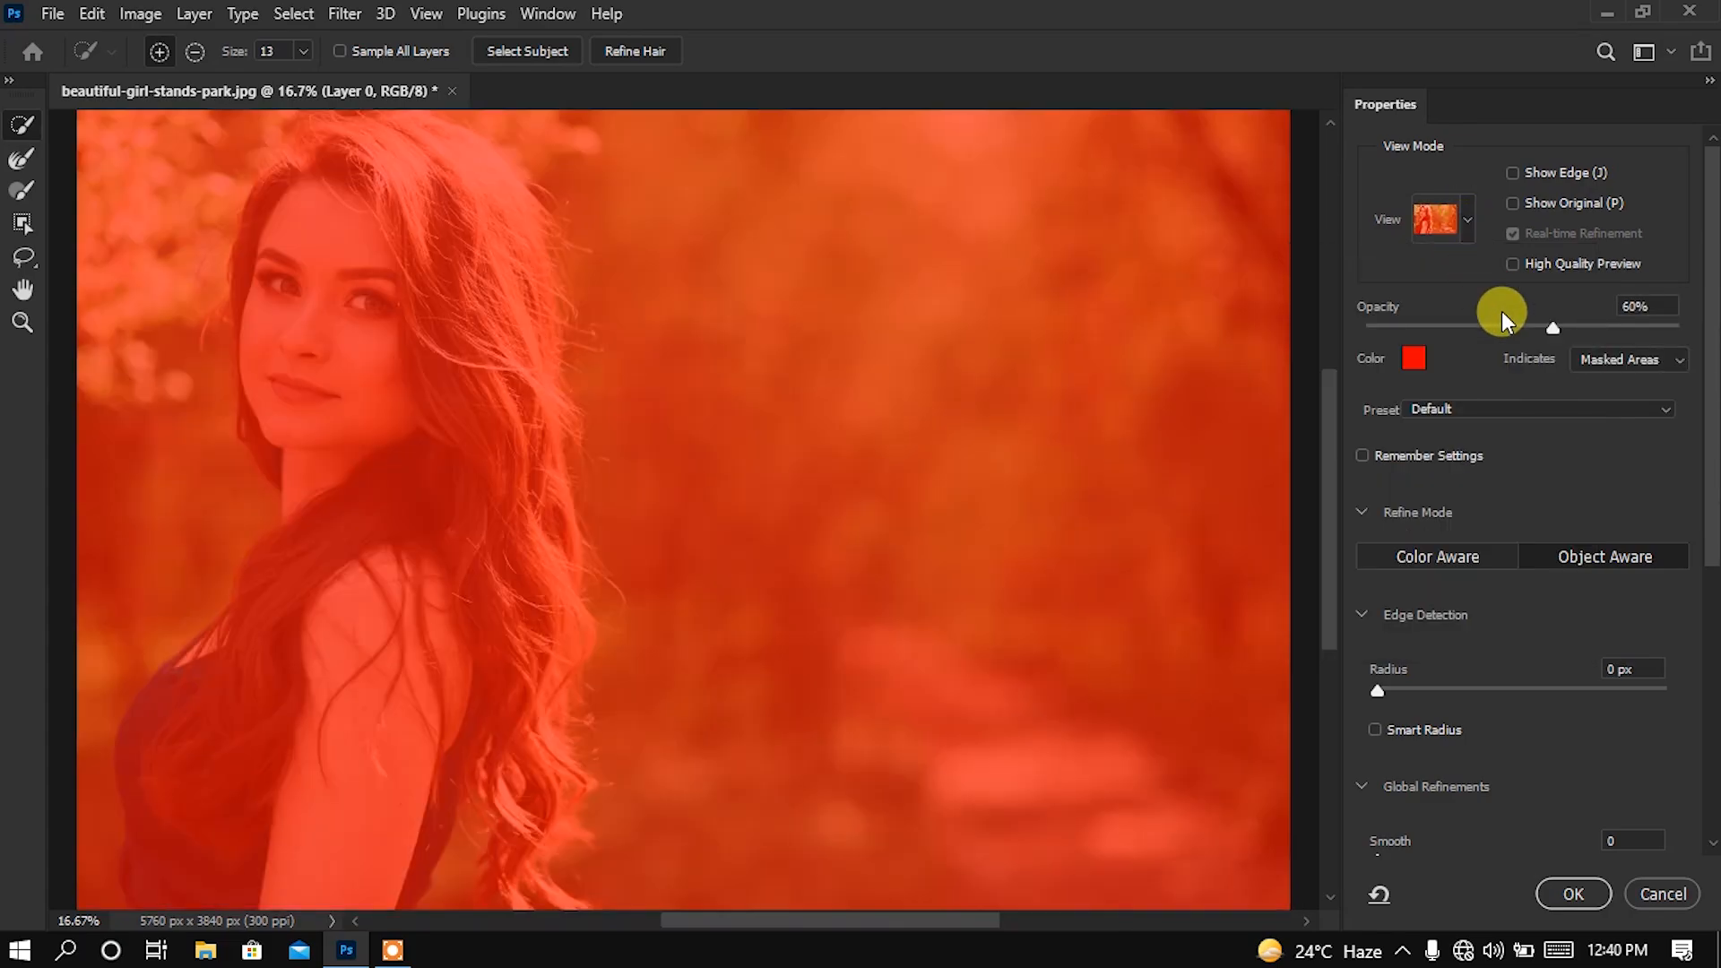
Set the overlay opacity to 60% and select the woman automatically with Select Subject
drag(1552, 326, 1638, 327)
click(1618, 305)
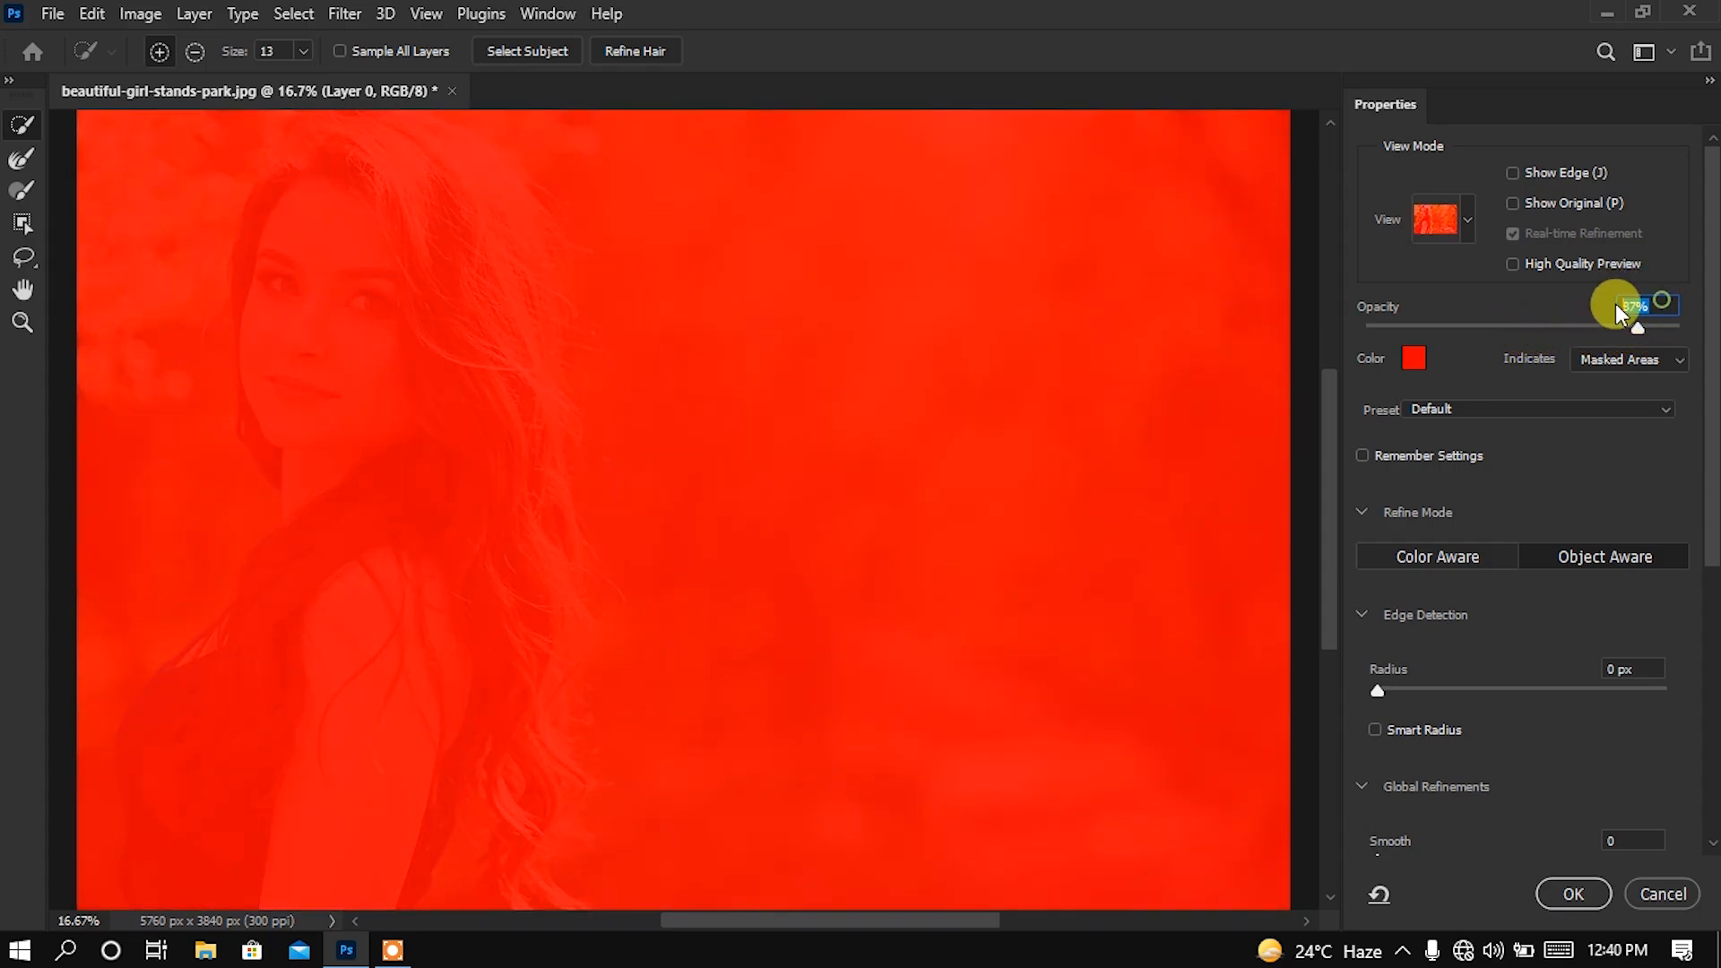
text(60)
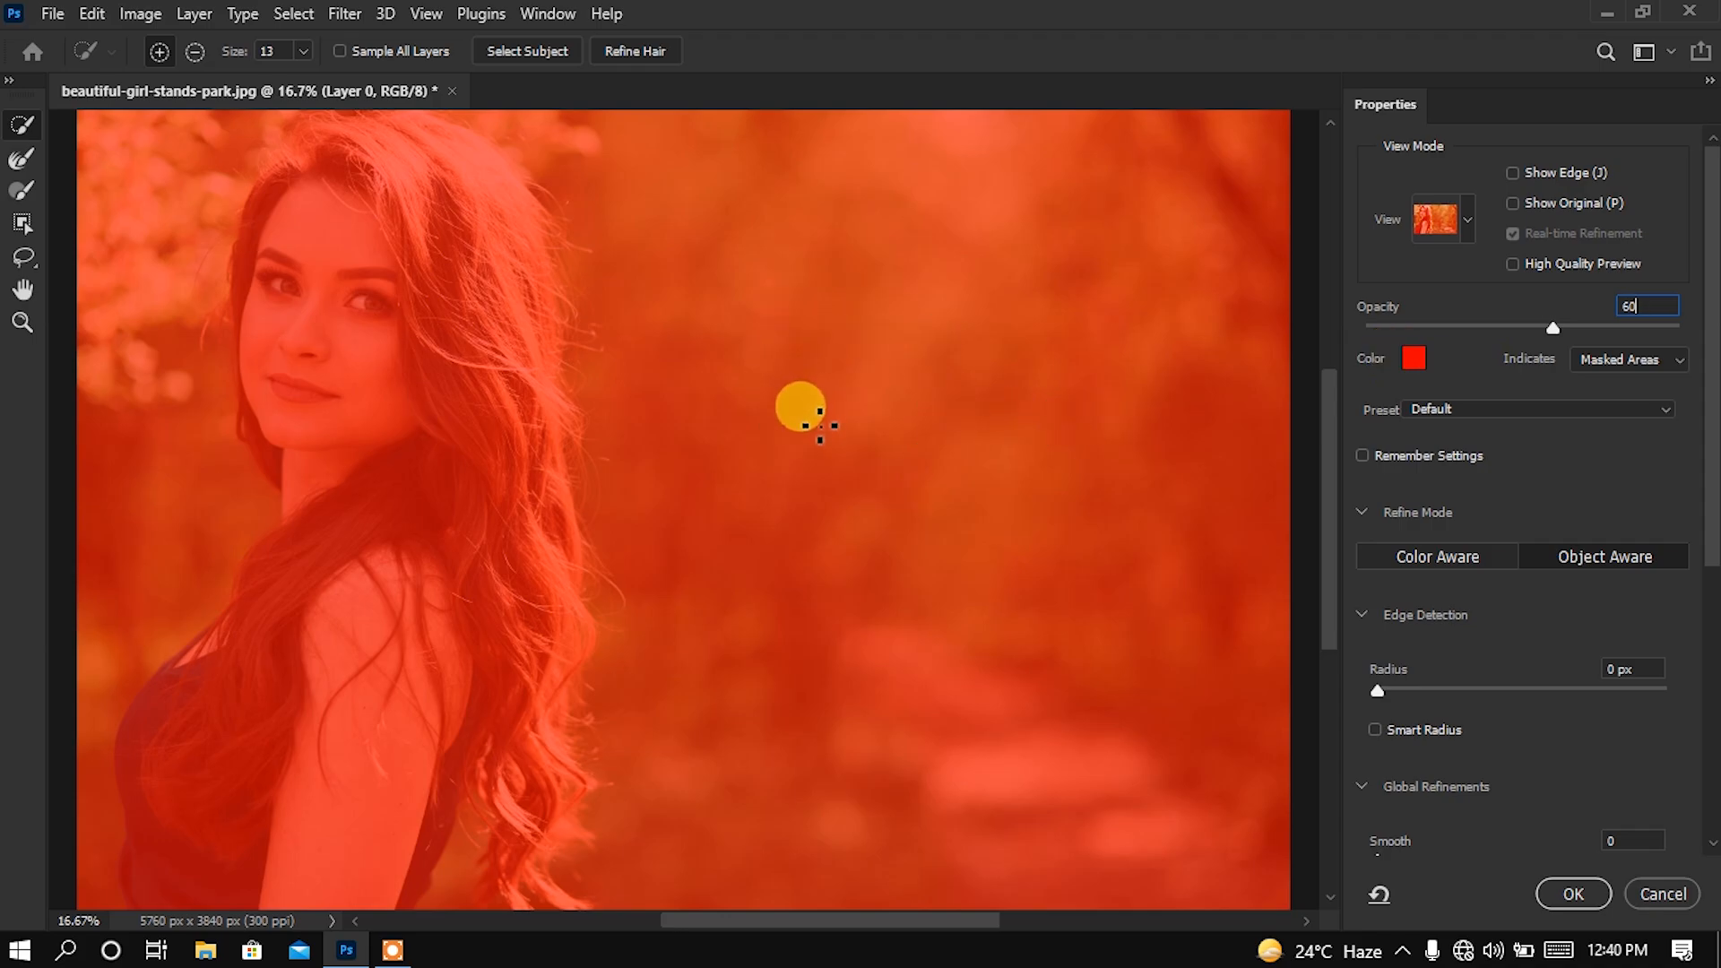
click(520, 52)
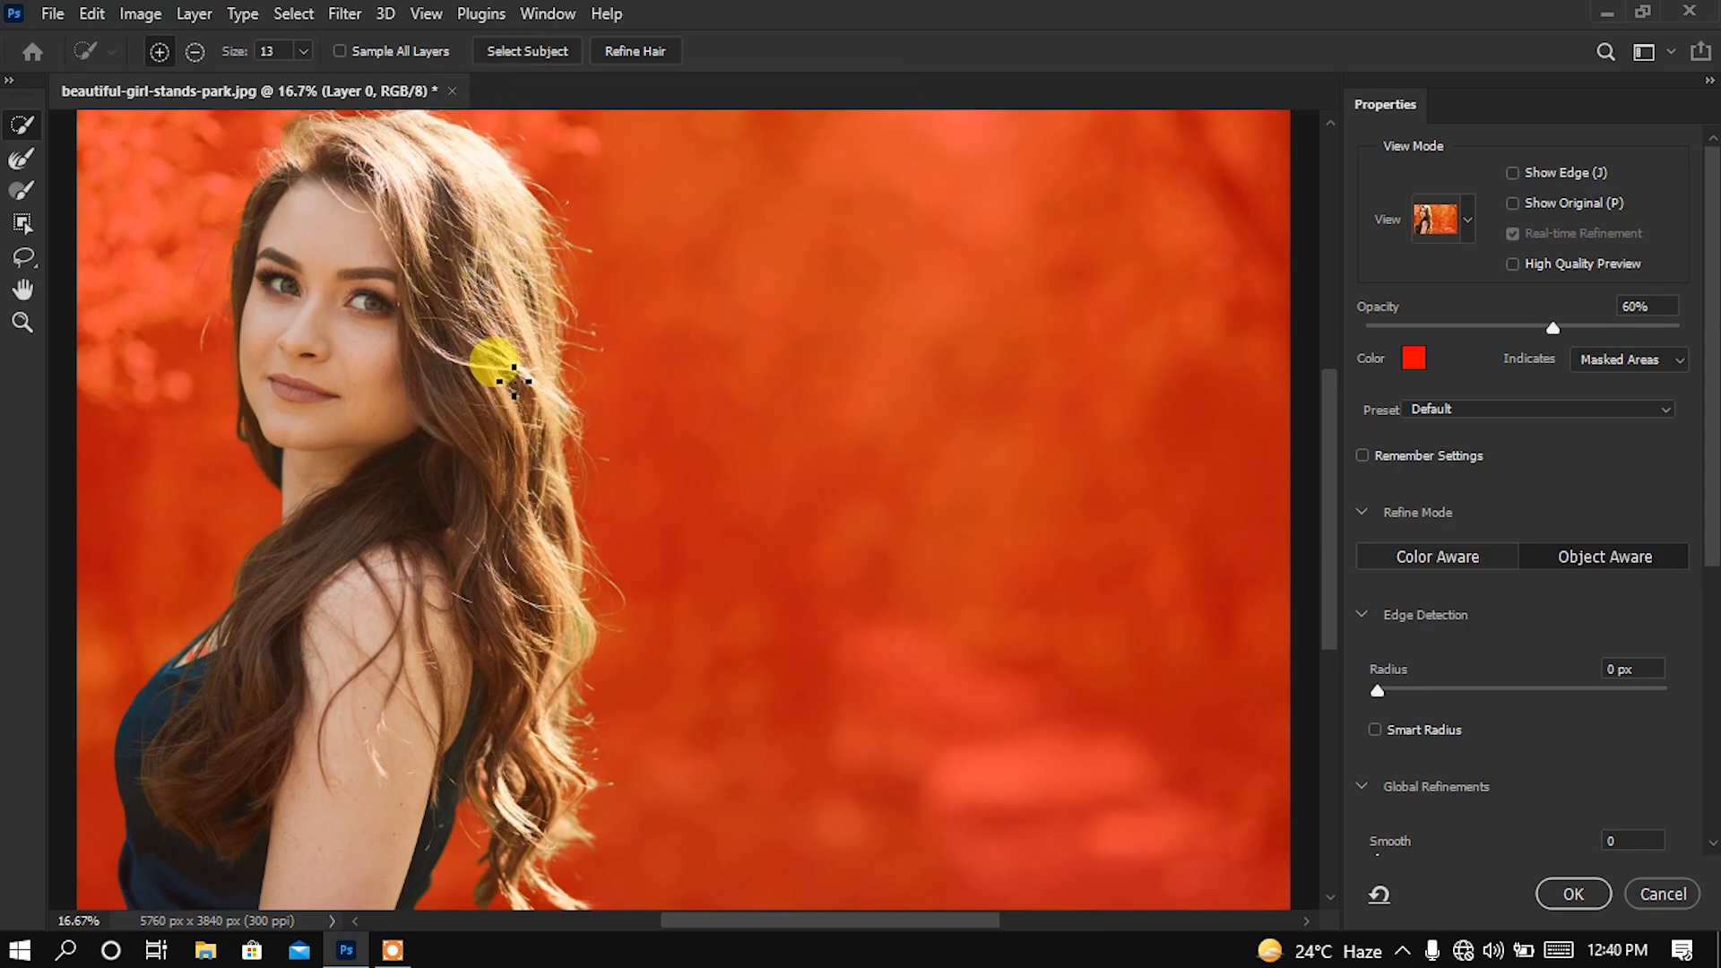
Examine the selection edges along the woman's hair, neck, shoulder and lower curls at close range
drag(505, 202, 615, 307)
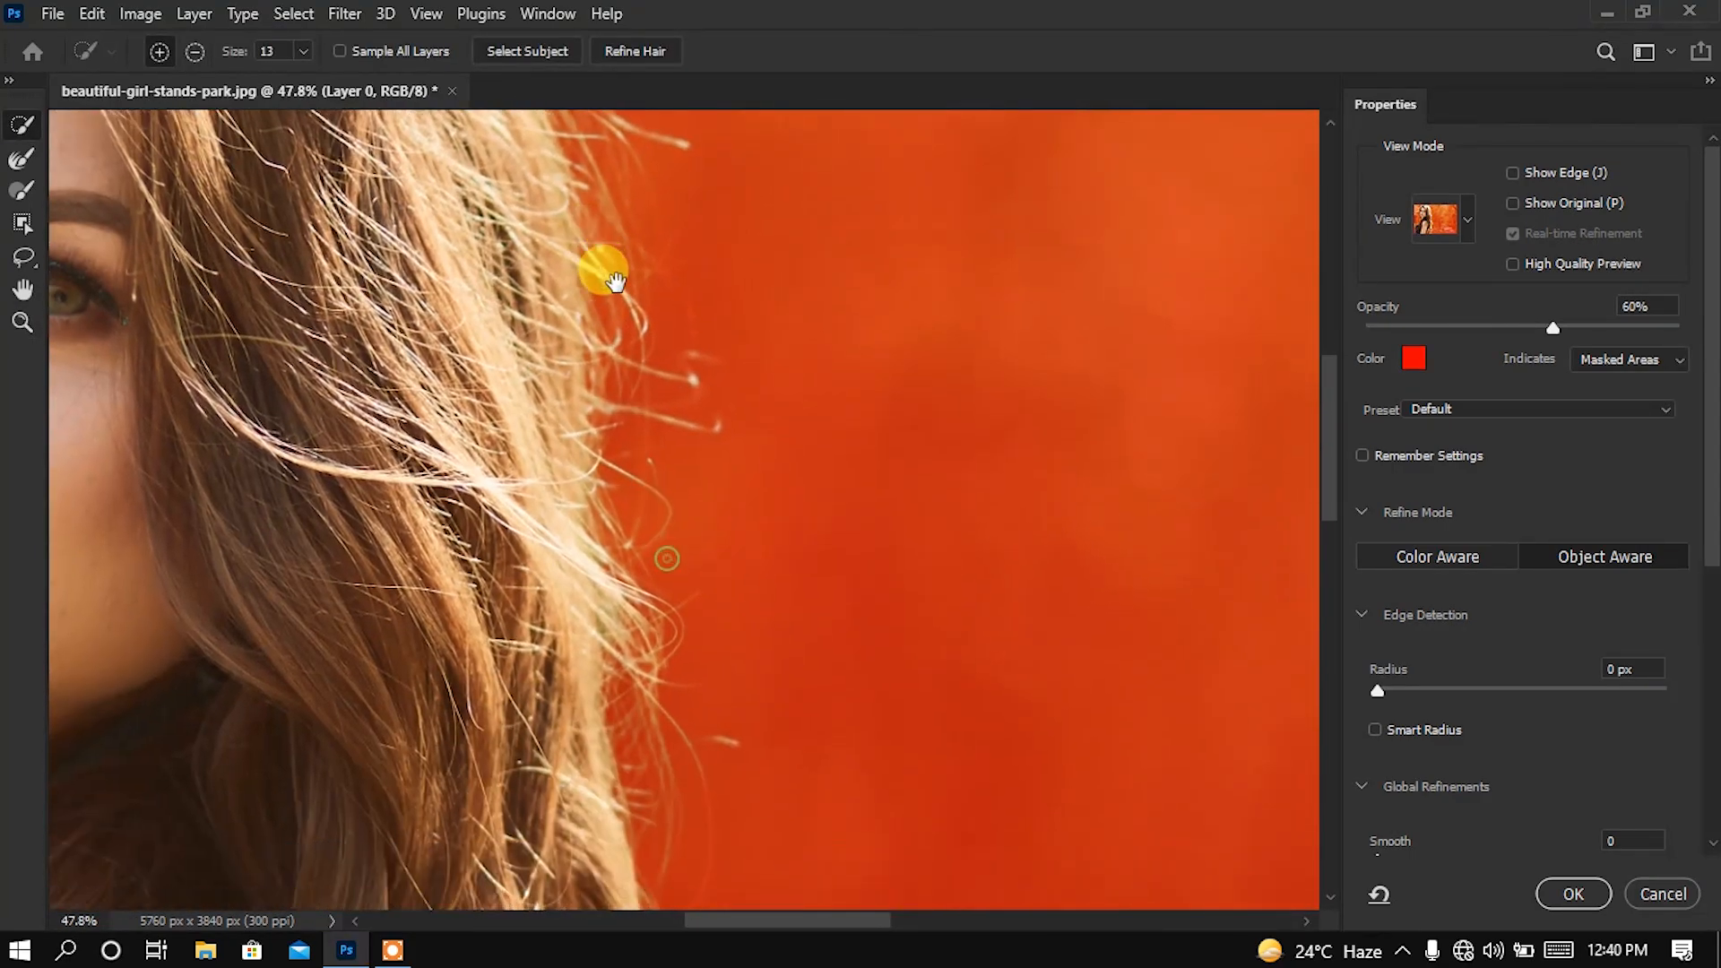
drag(626, 507, 626, 330)
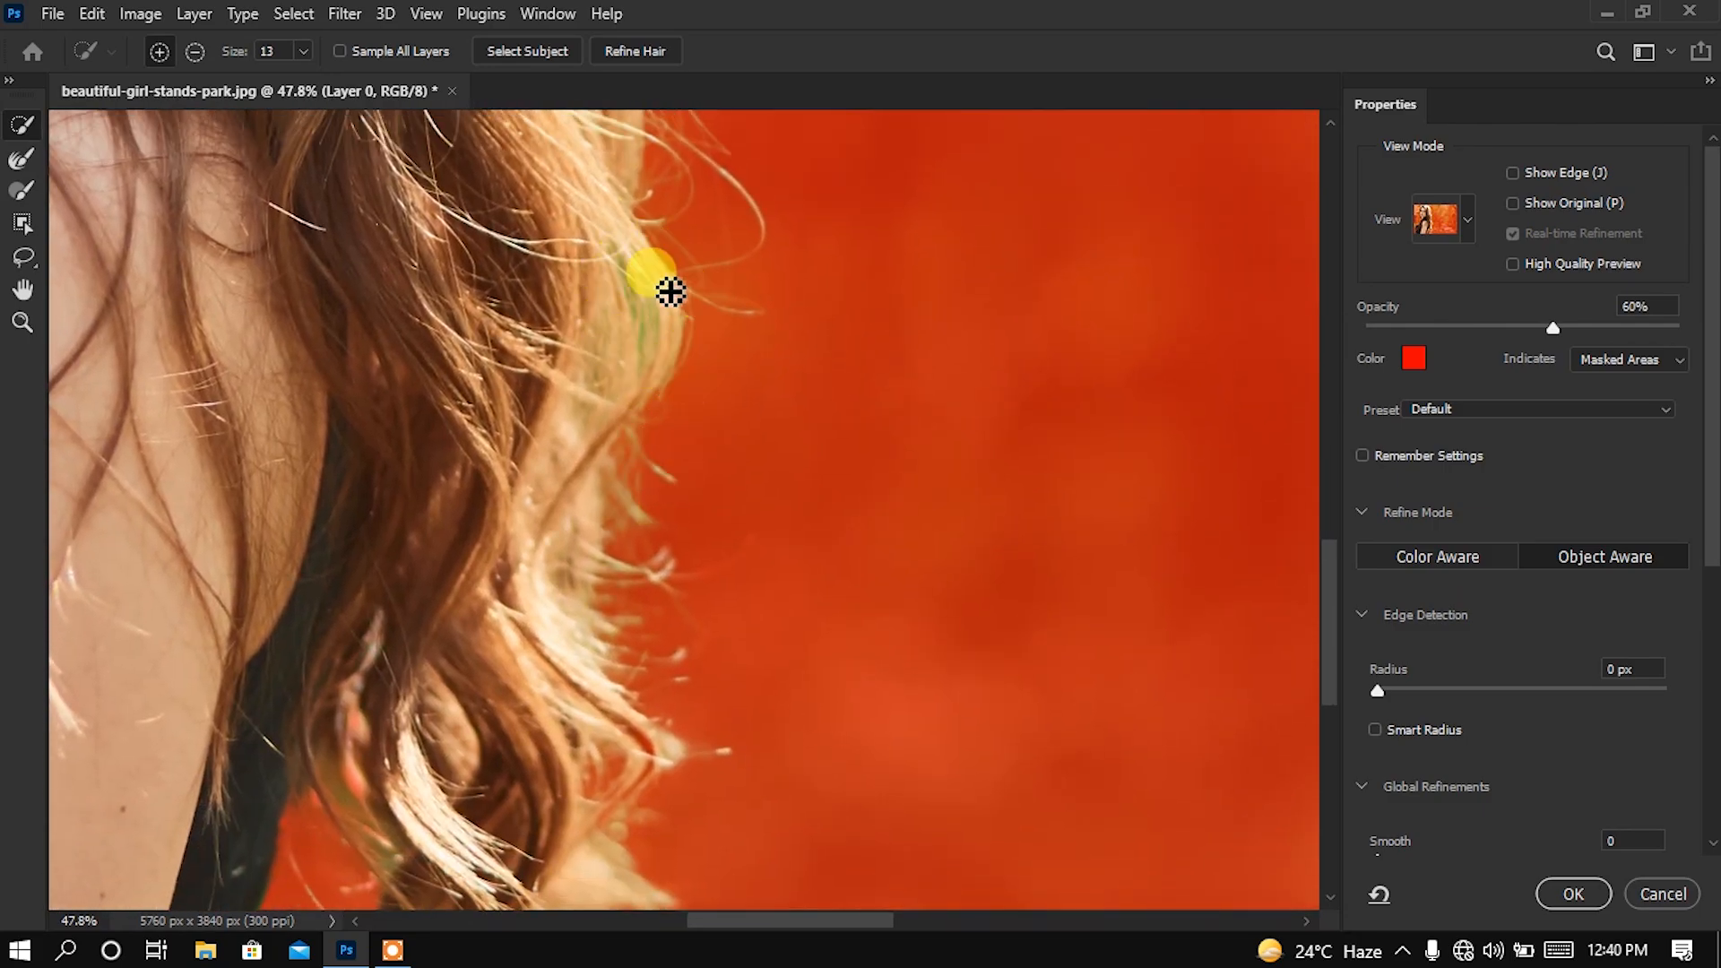
drag(606, 499, 702, 430)
scroll(703, 430, down, 2)
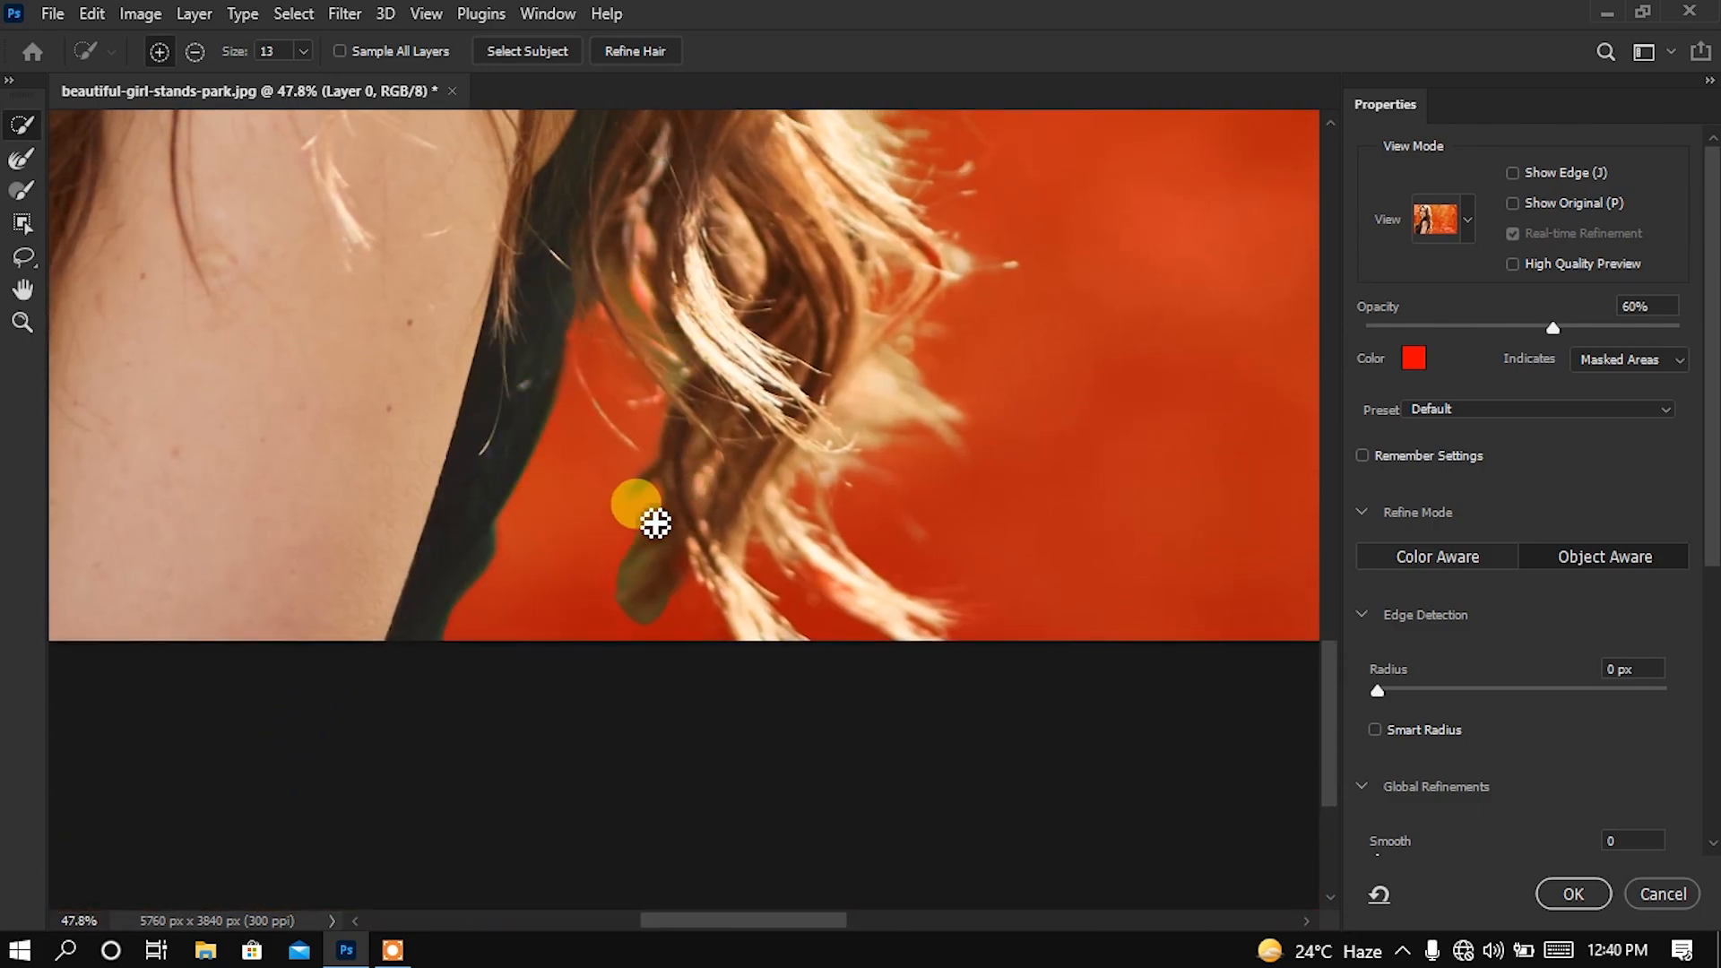
scroll(653, 515, down, 3)
drag(397, 363, 488, 595)
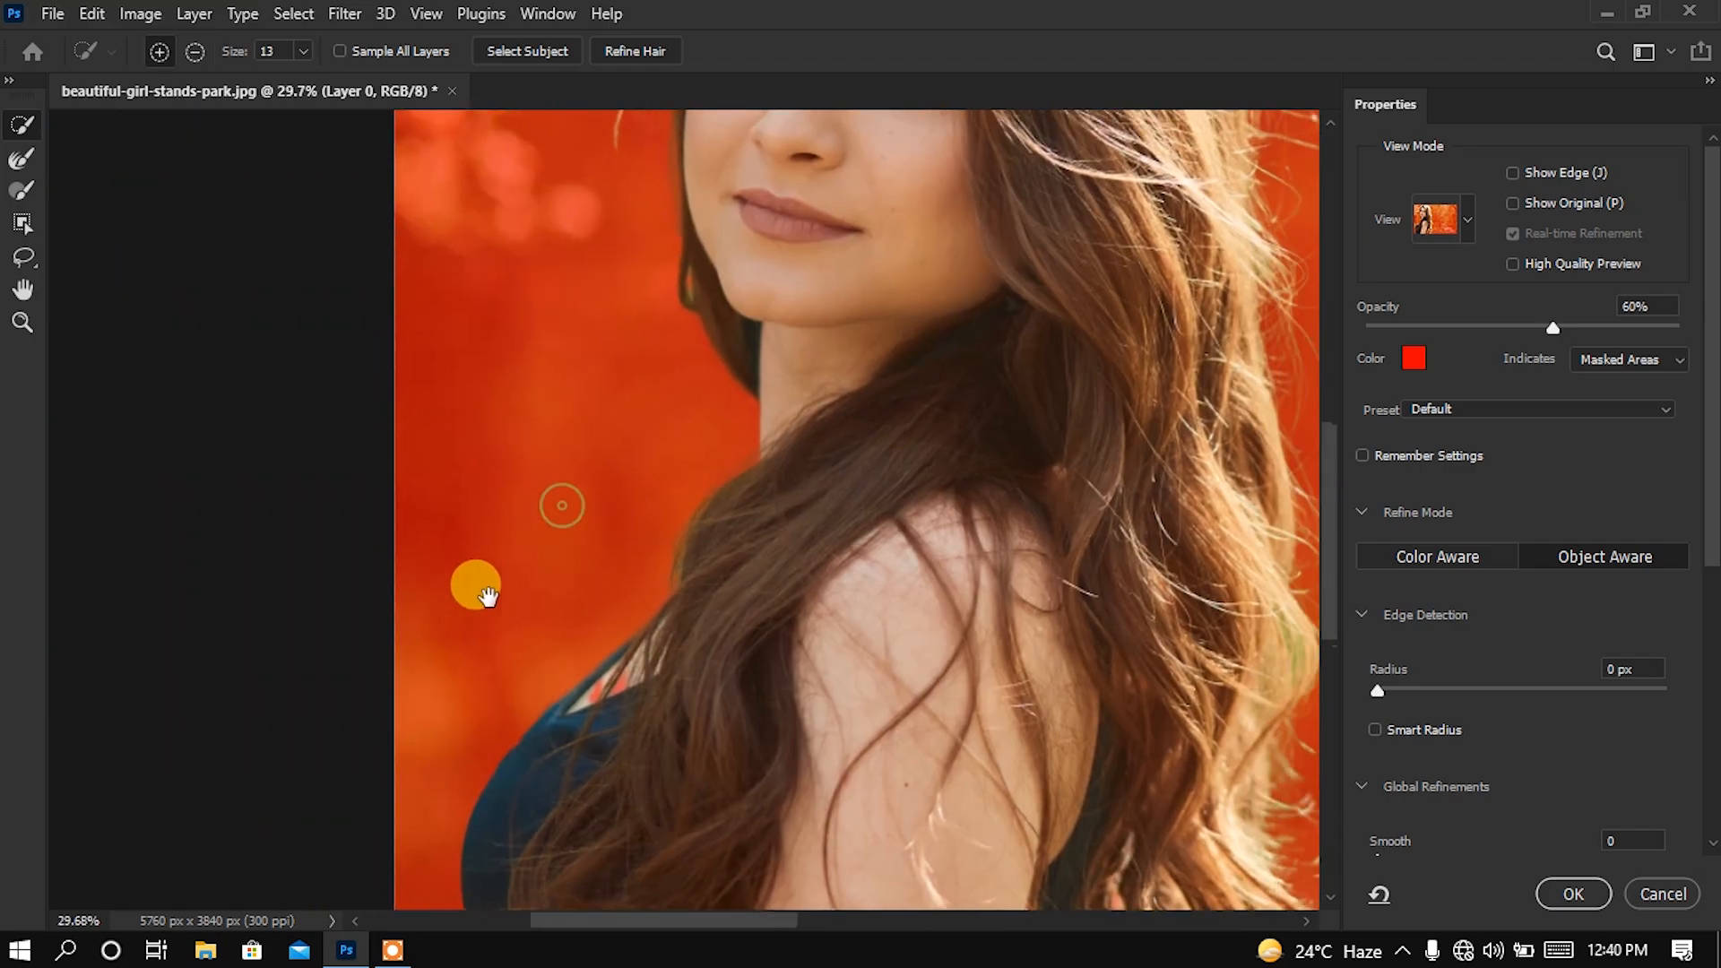
scroll(634, 683, up, 5)
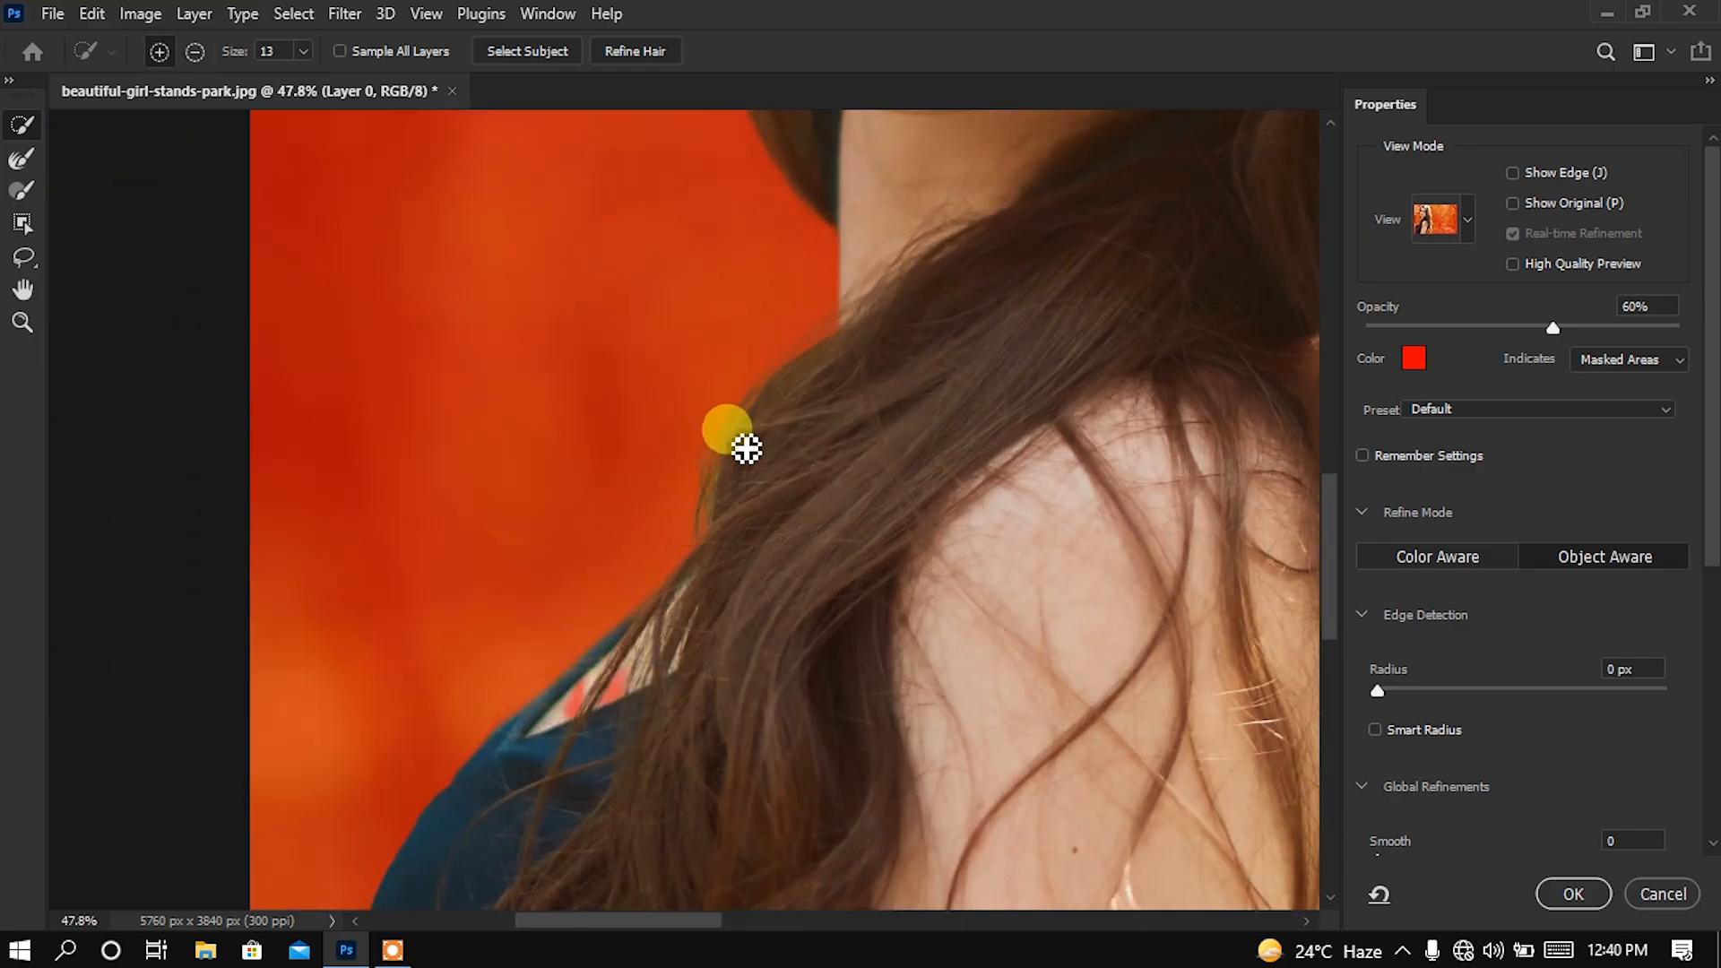
drag(722, 373, 543, 562)
scroll(530, 551, down, 4)
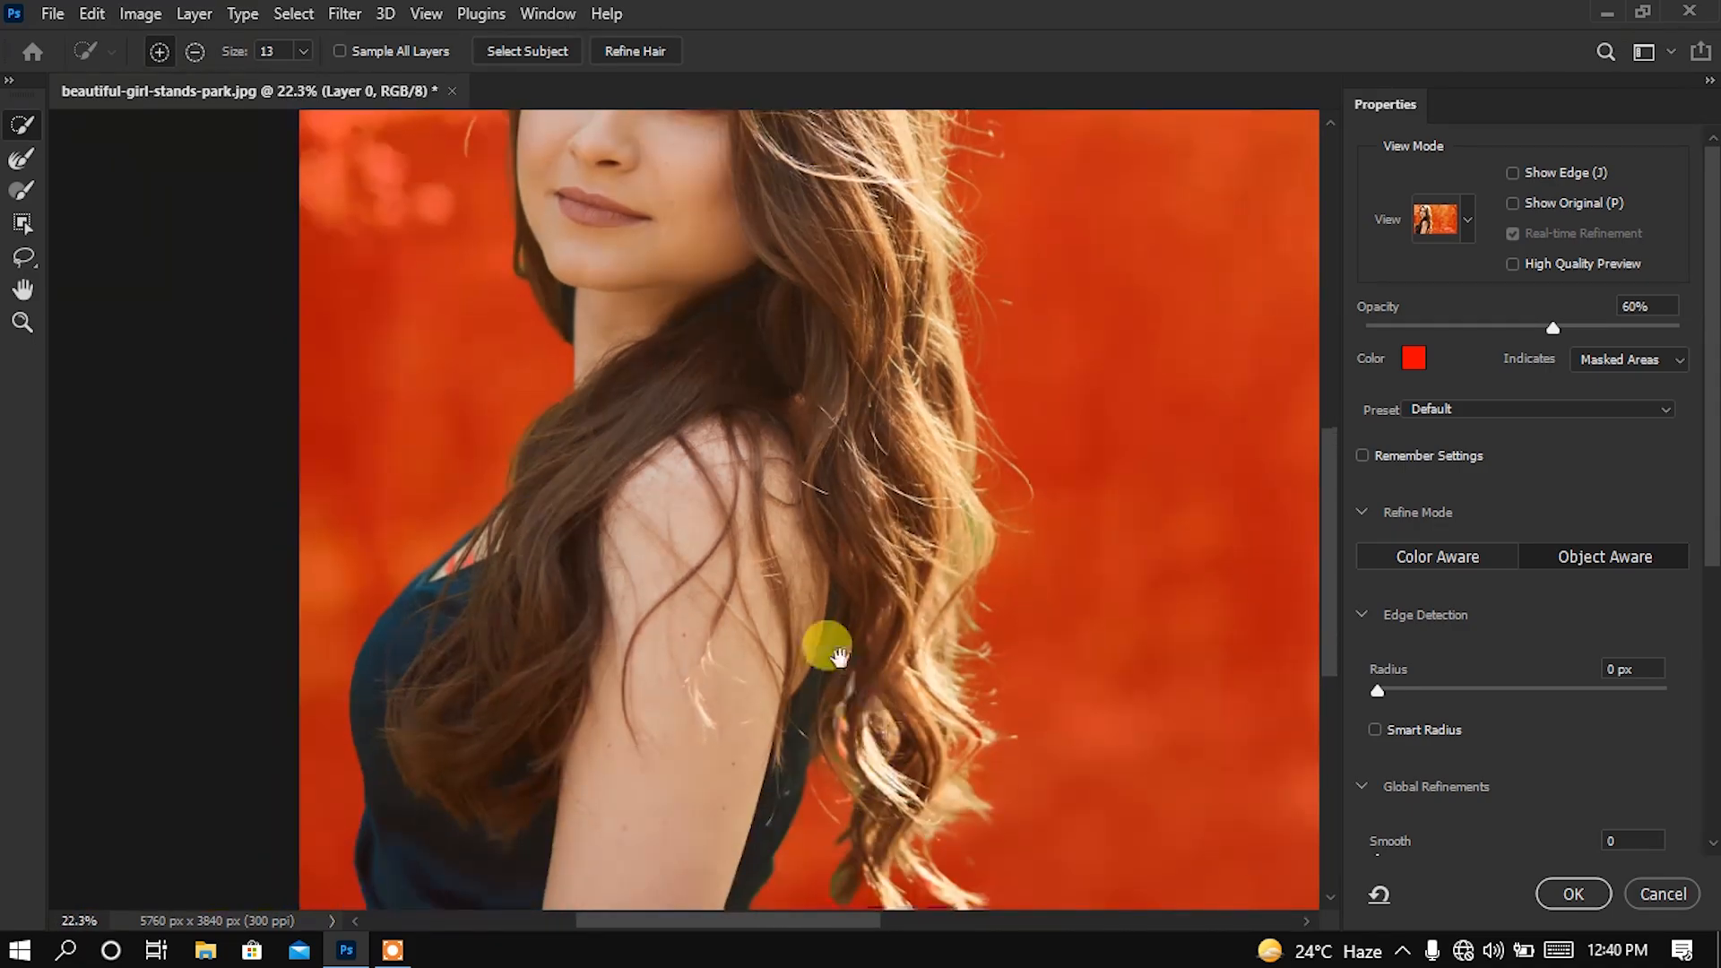
drag(838, 657, 729, 529)
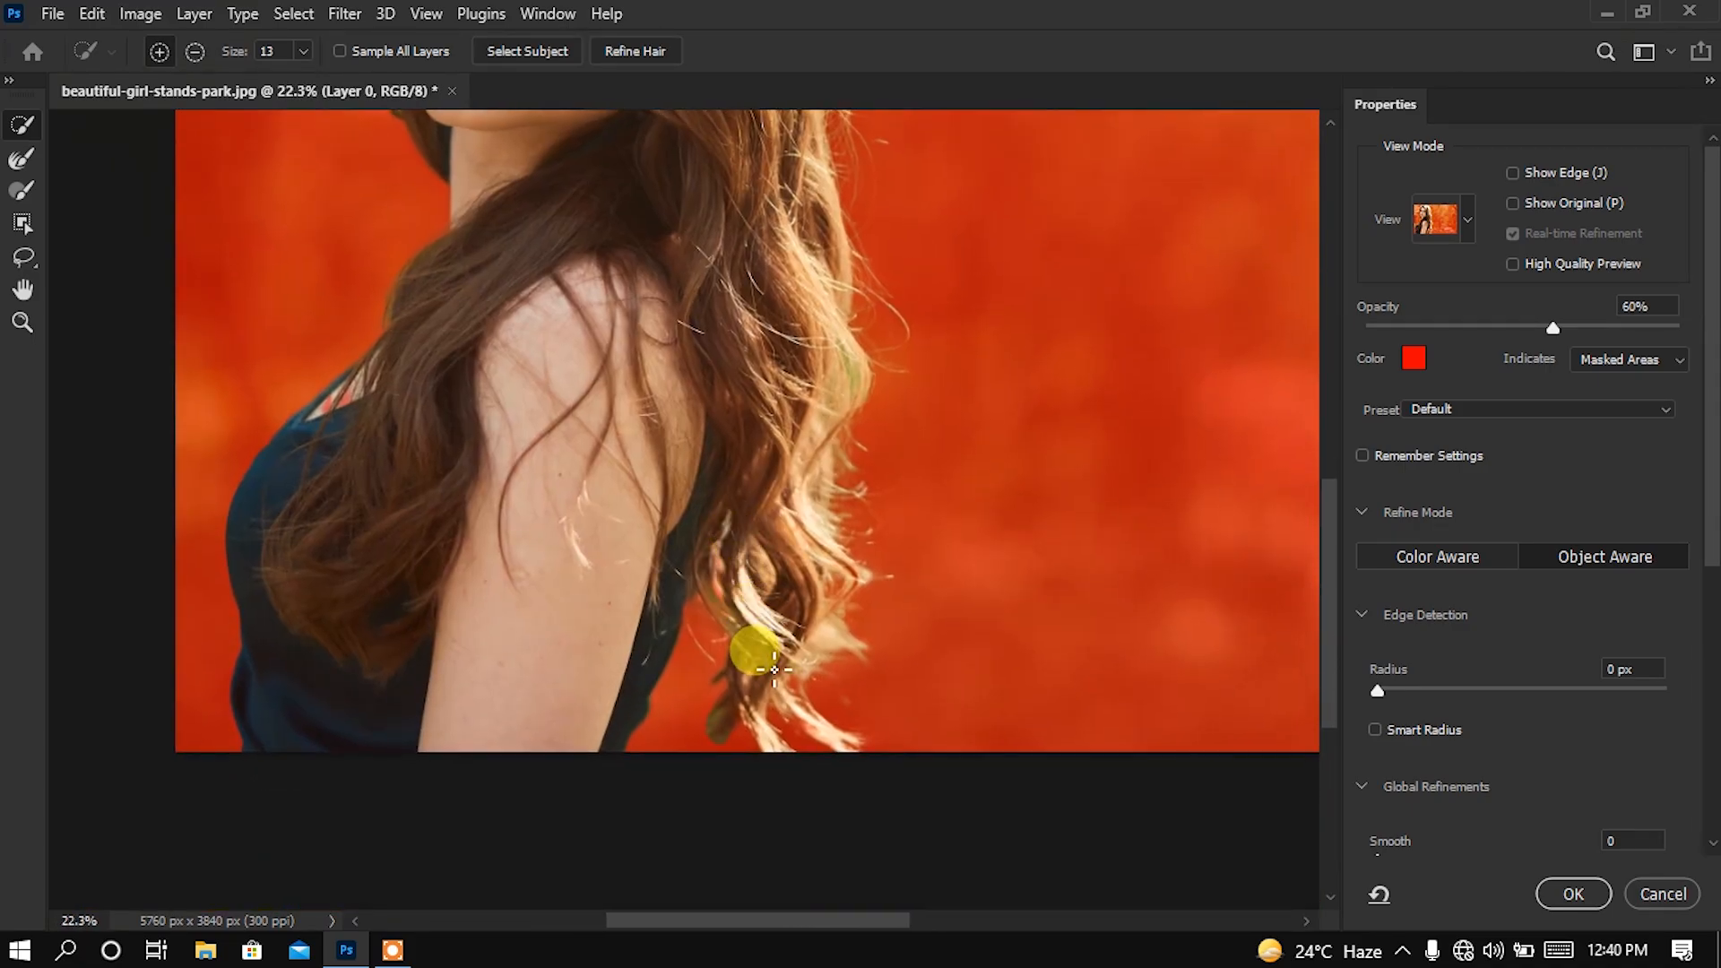
key(z)
drag(757, 654, 887, 751)
key(w)
drag(776, 711, 822, 609)
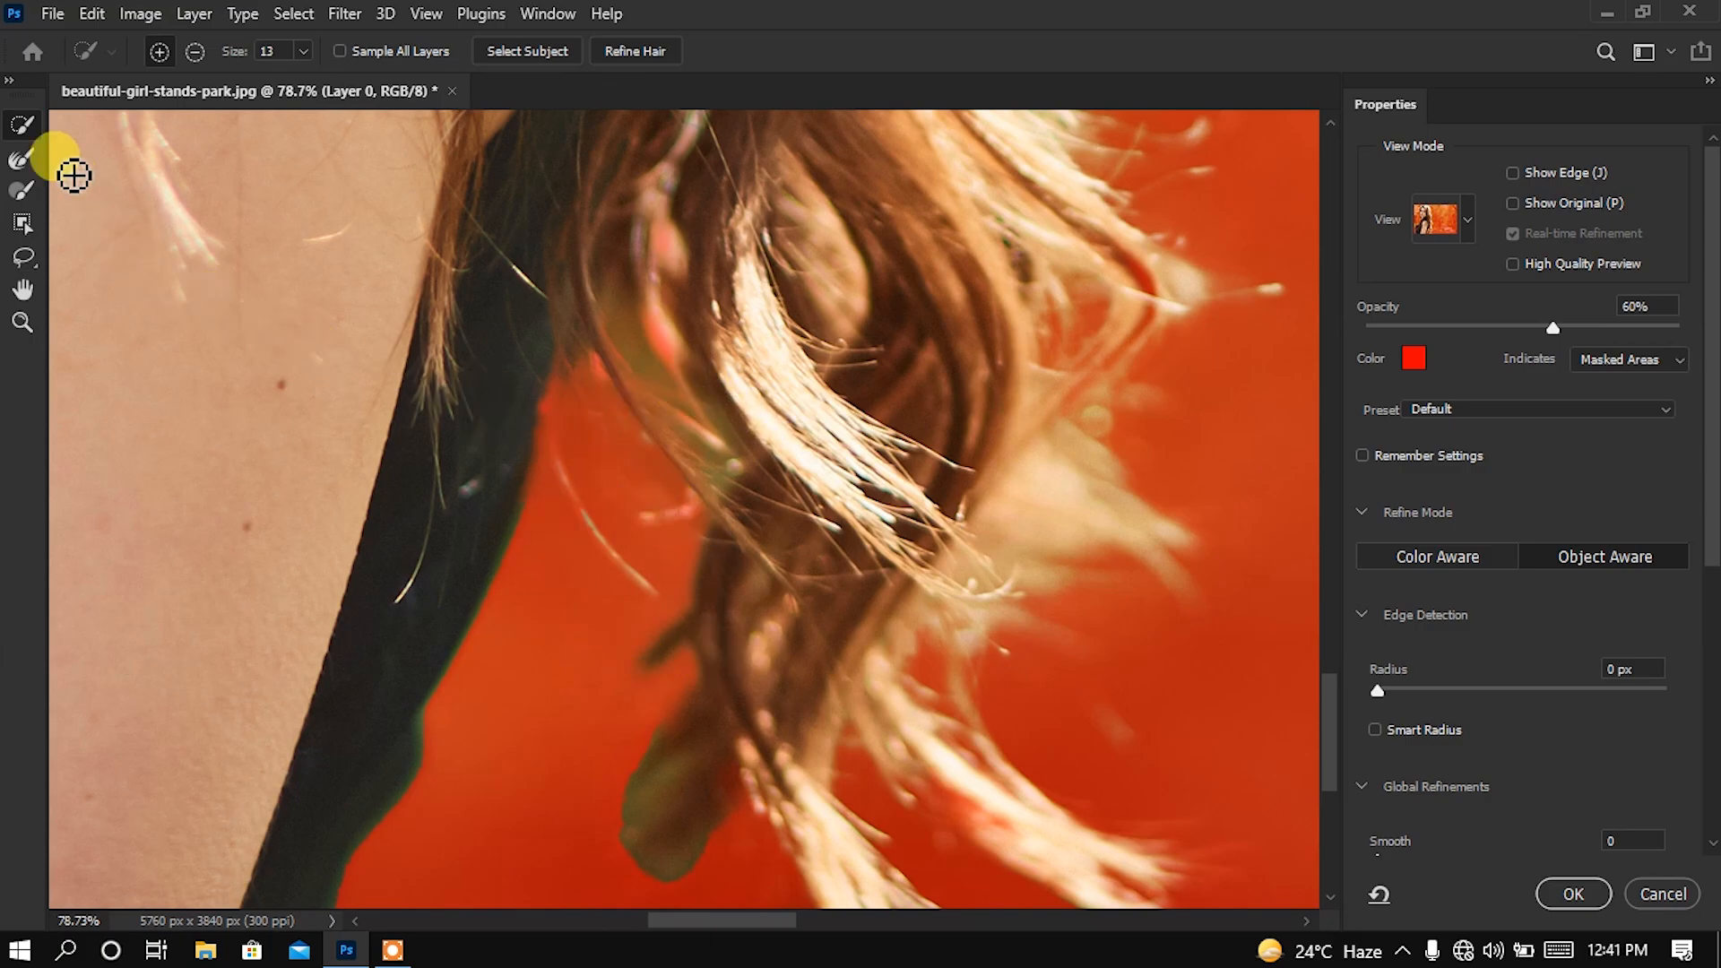
Refine the selection along the dress edge and lower curls beside the arm, using a 97 px Refine Edge Brush
click(21, 159)
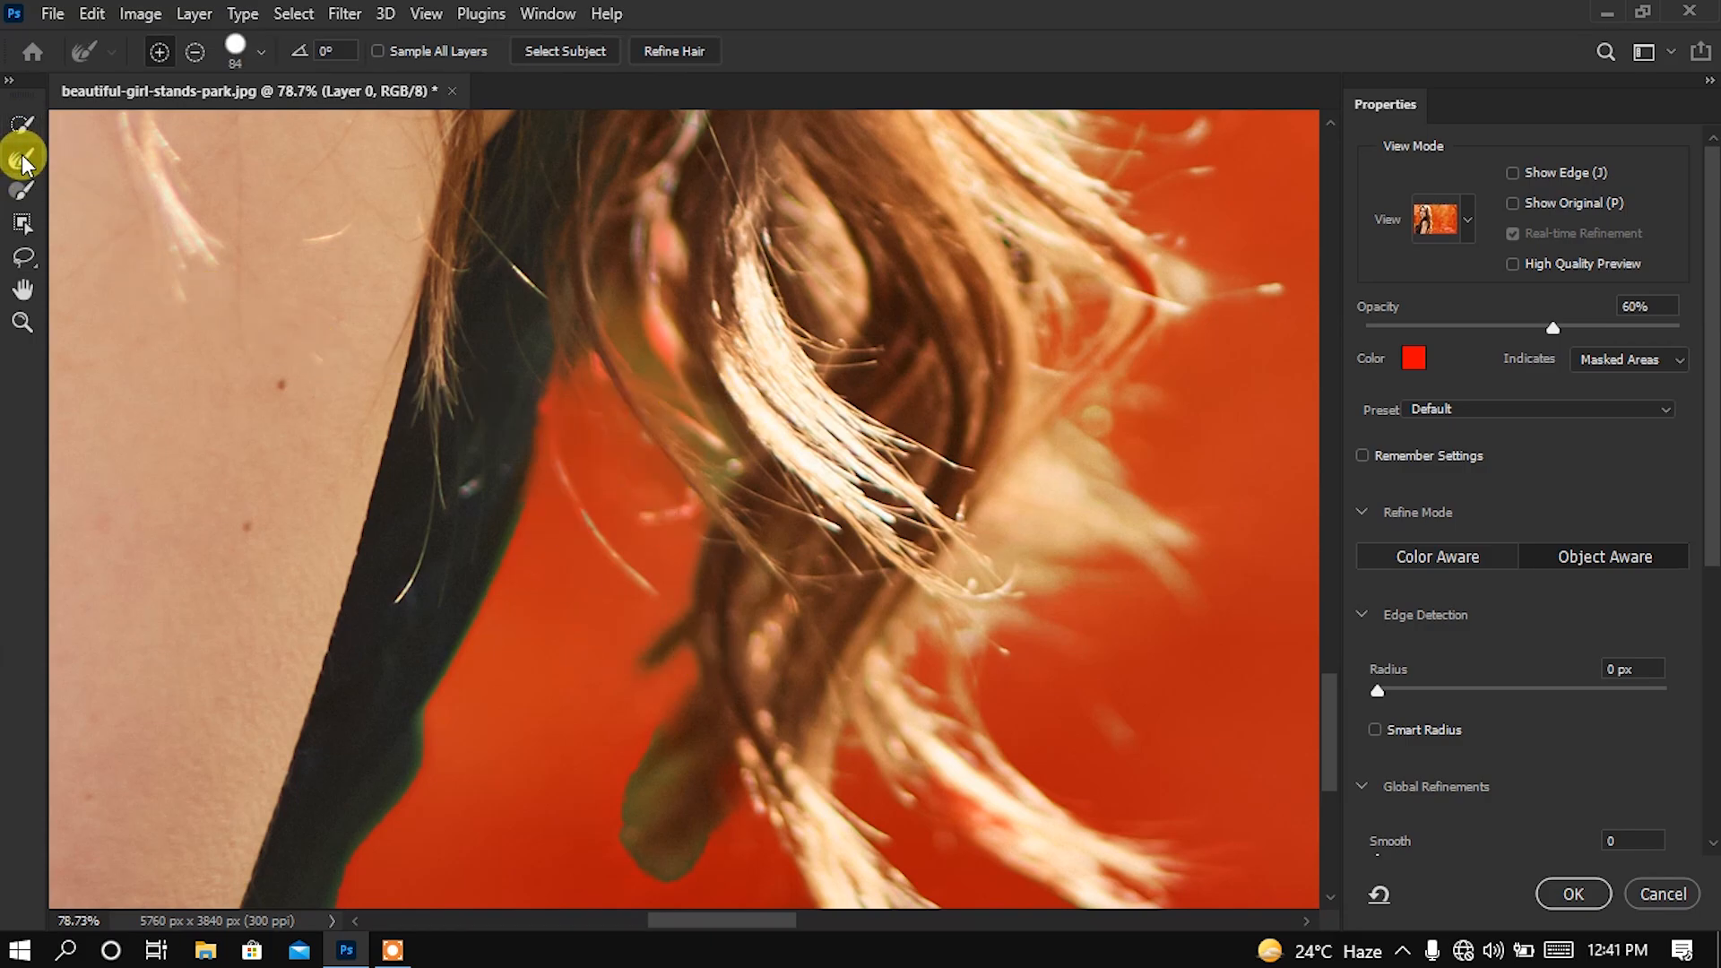
click(250, 52)
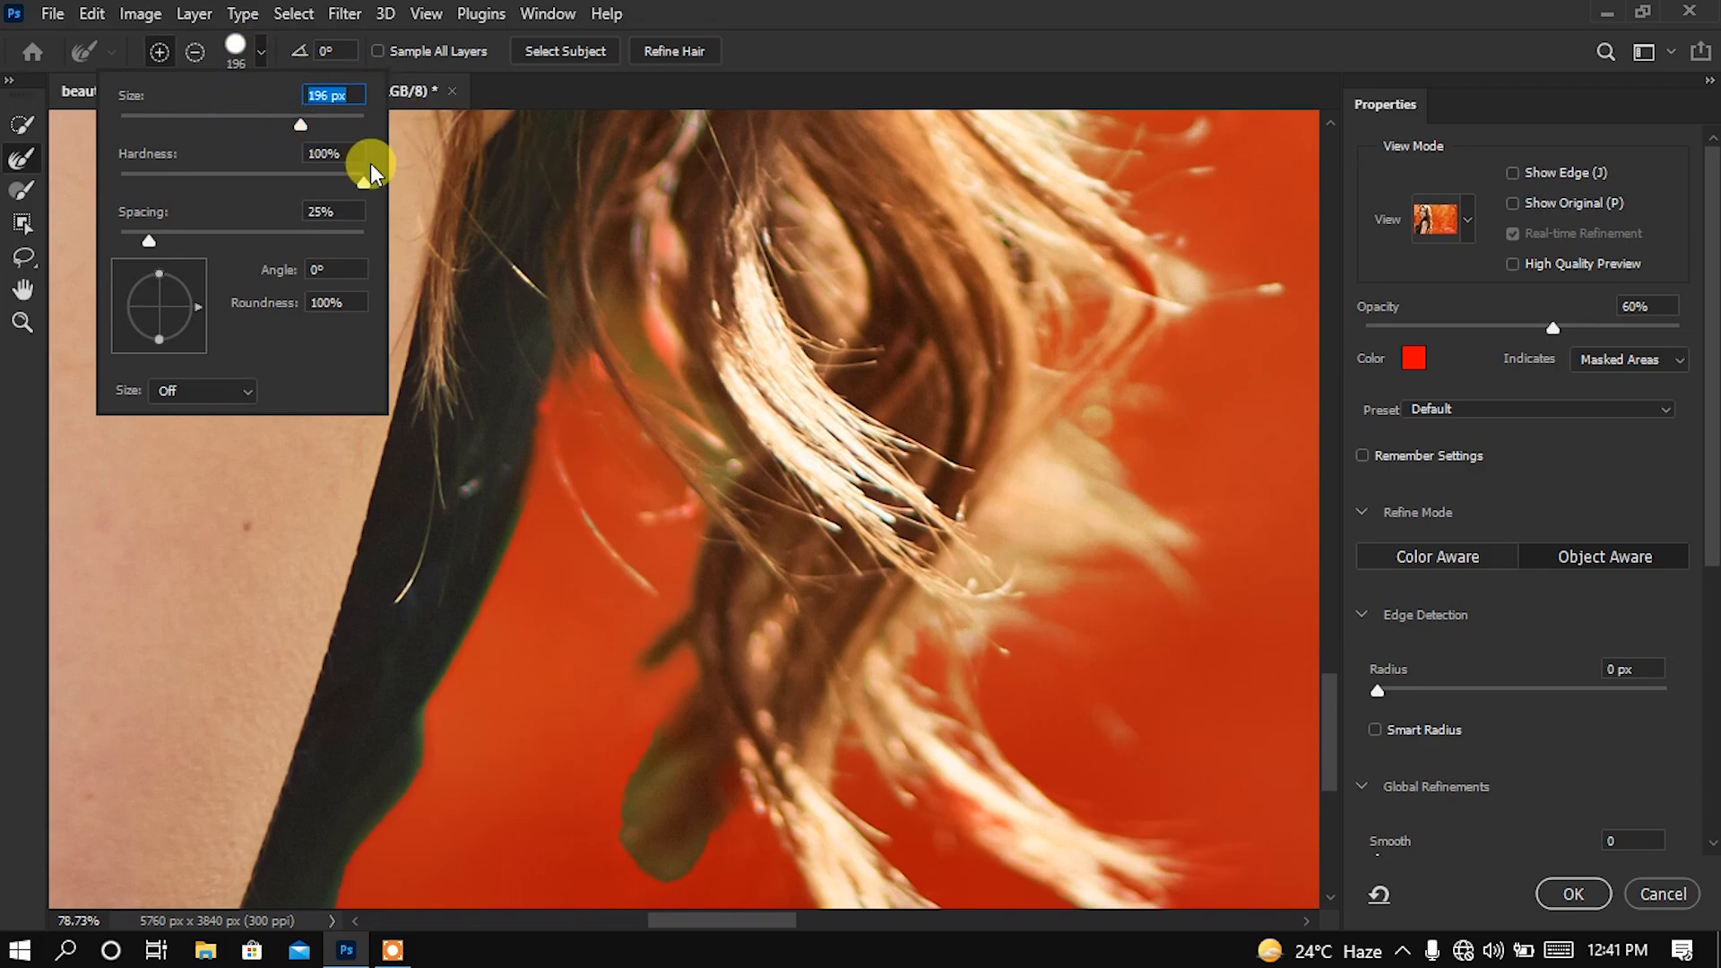
drag(246, 124, 238, 121)
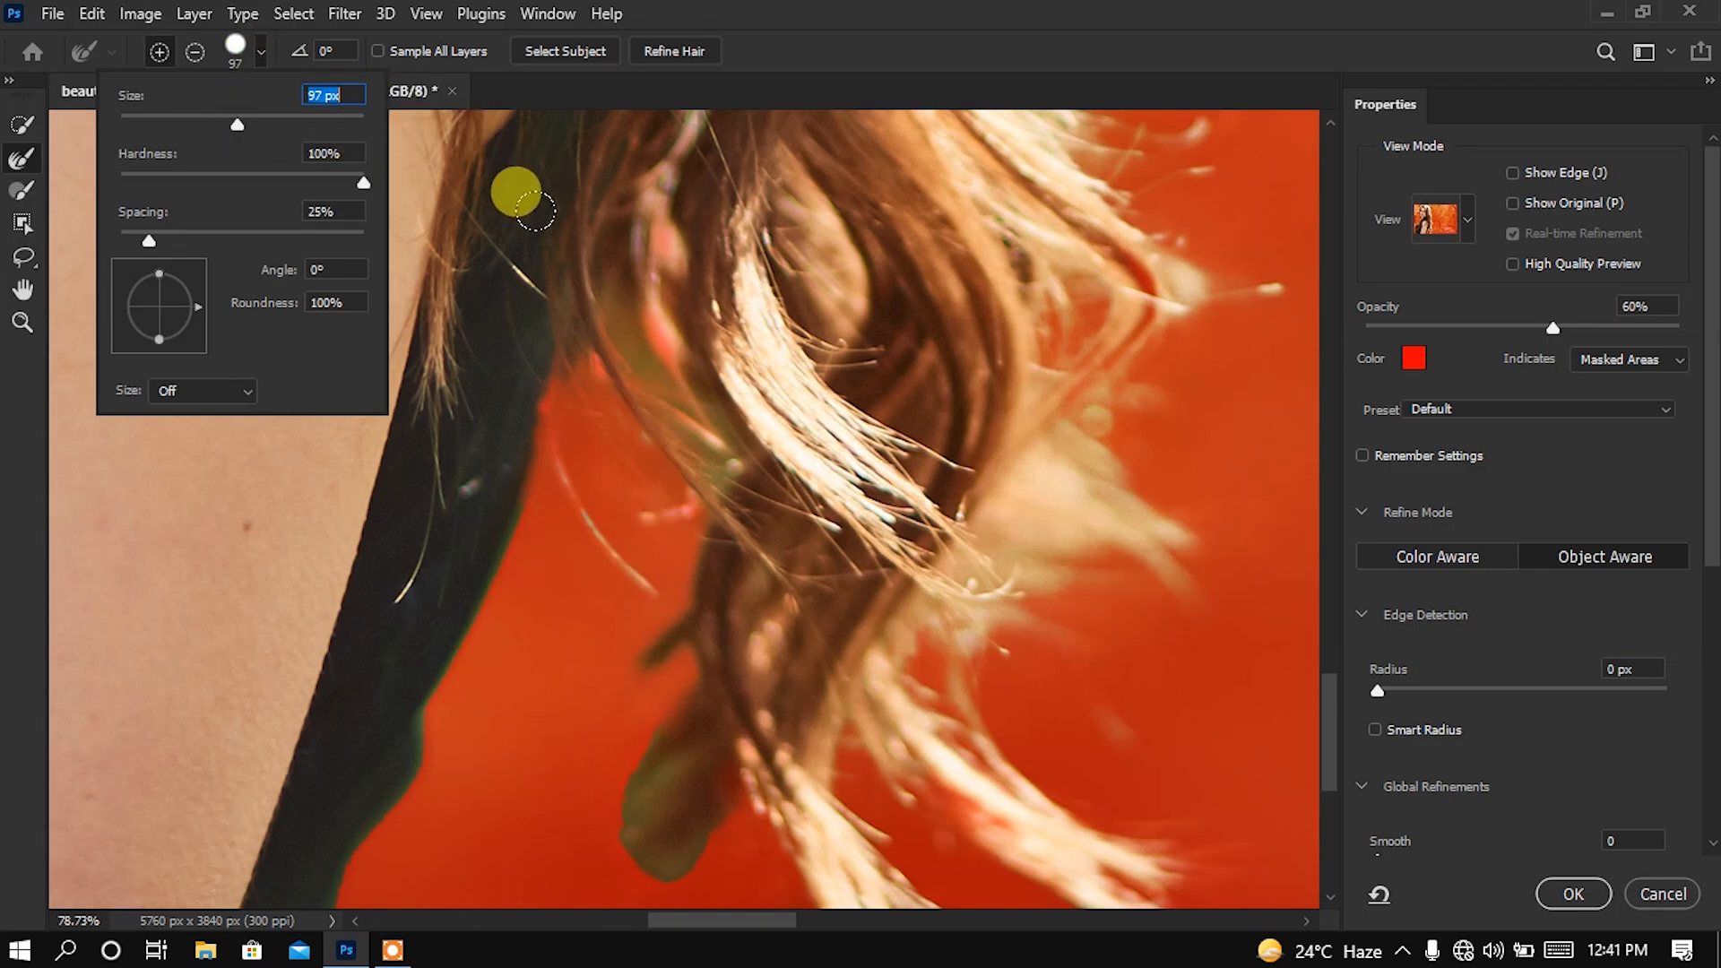
click(257, 50)
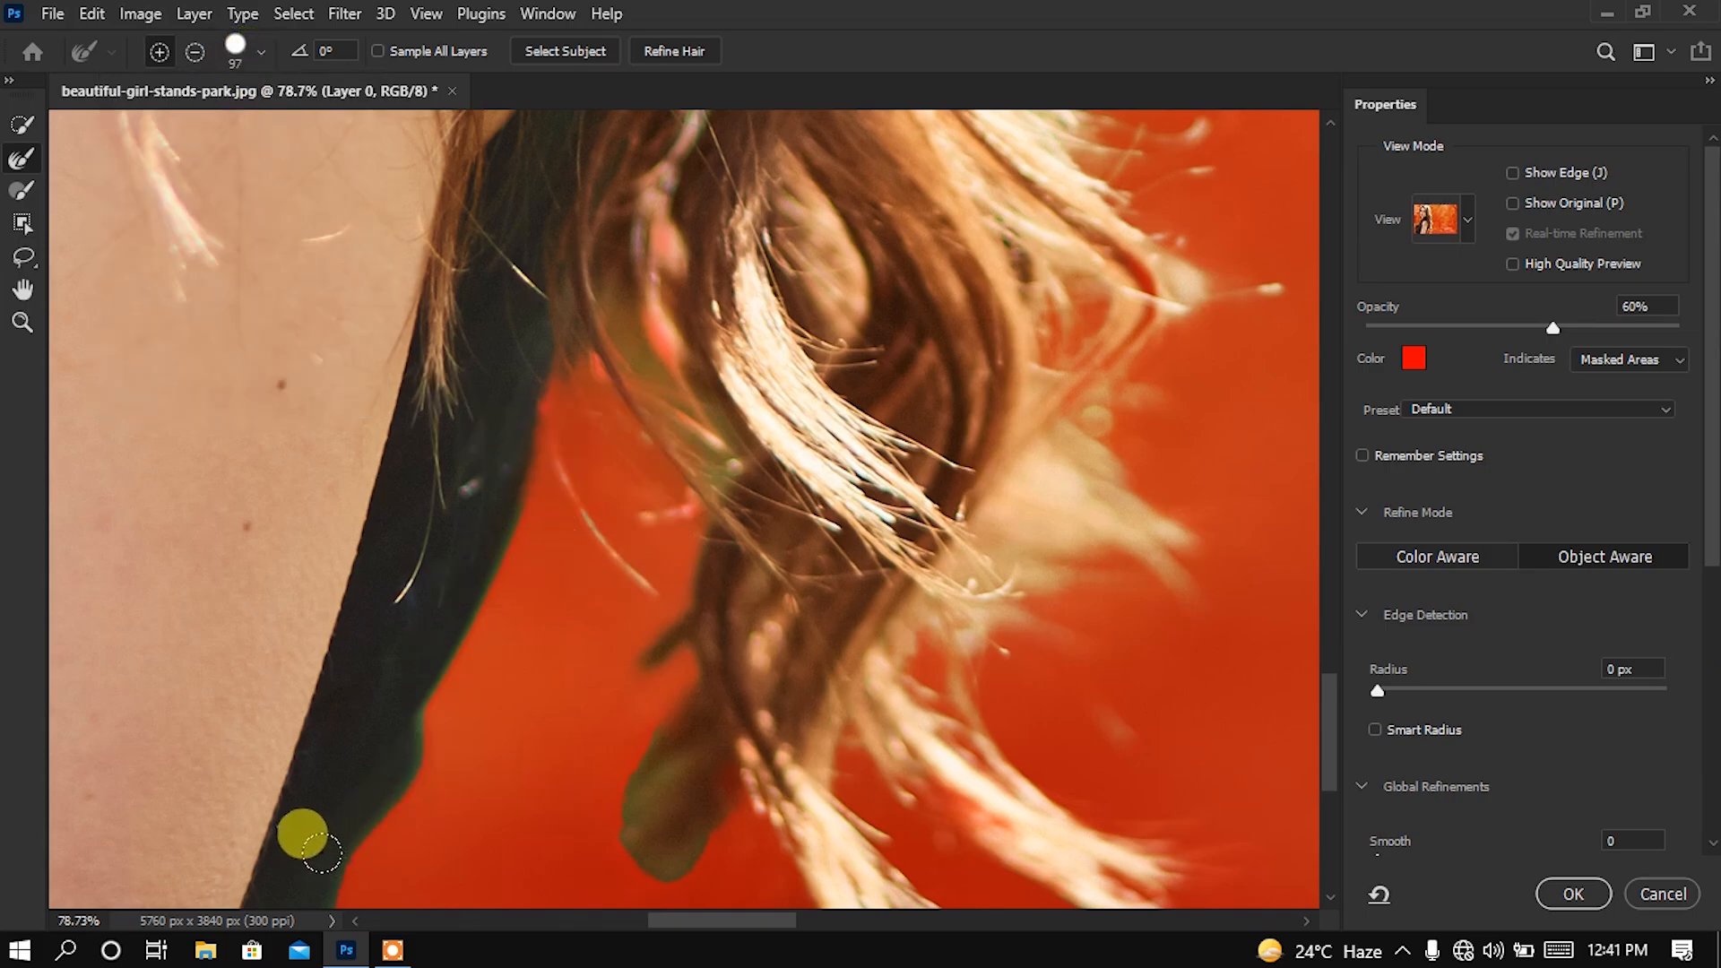
scroll(400, 836, down, 2)
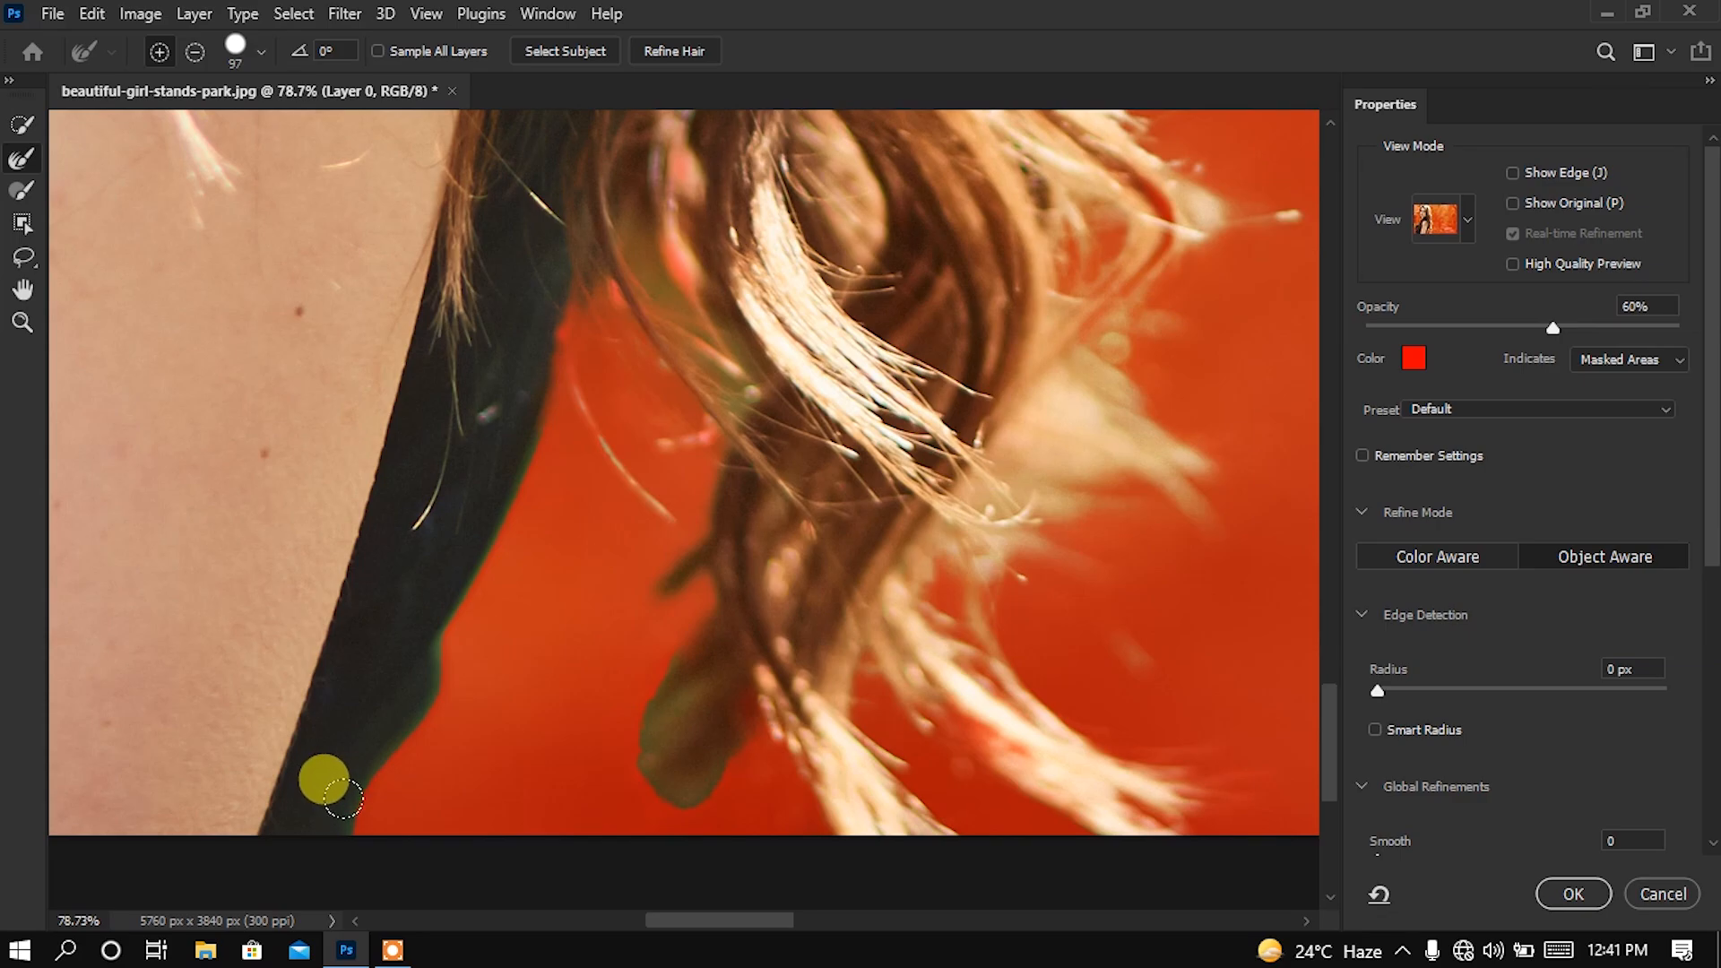
mouse_move(324, 778)
mouse_down()
mouse_move(415, 693)
mouse_move(426, 611)
mouse_move(507, 462)
mouse_move(575, 185)
mouse_move(700, 368)
mouse_move(665, 455)
mouse_move(668, 606)
mouse_move(627, 680)
mouse_move(624, 759)
mouse_move(713, 677)
mouse_up()
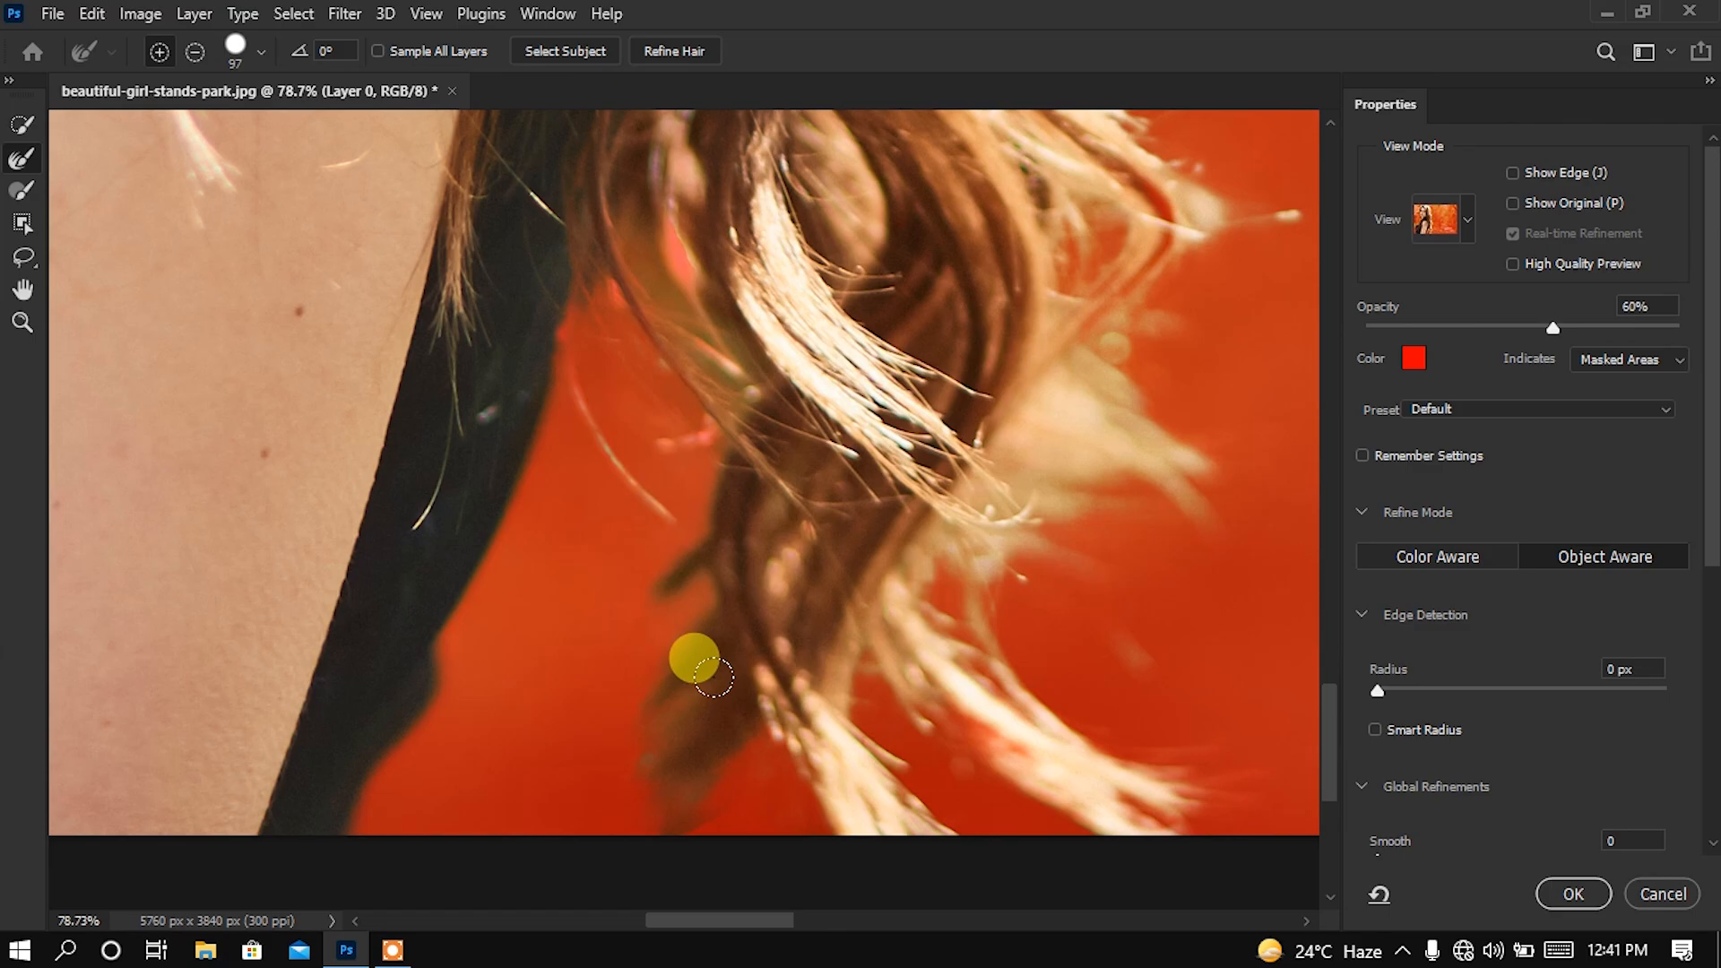
scroll(657, 652, down, 2)
mouse_move(644, 307)
mouse_down()
mouse_move(728, 443)
mouse_move(712, 428)
mouse_move(722, 461)
mouse_move(671, 674)
mouse_move(685, 710)
mouse_up()
Refine the selection along the outer curls behind the woman's shoulder with the Refine Edge Brush
scroll(712, 429, down, 3)
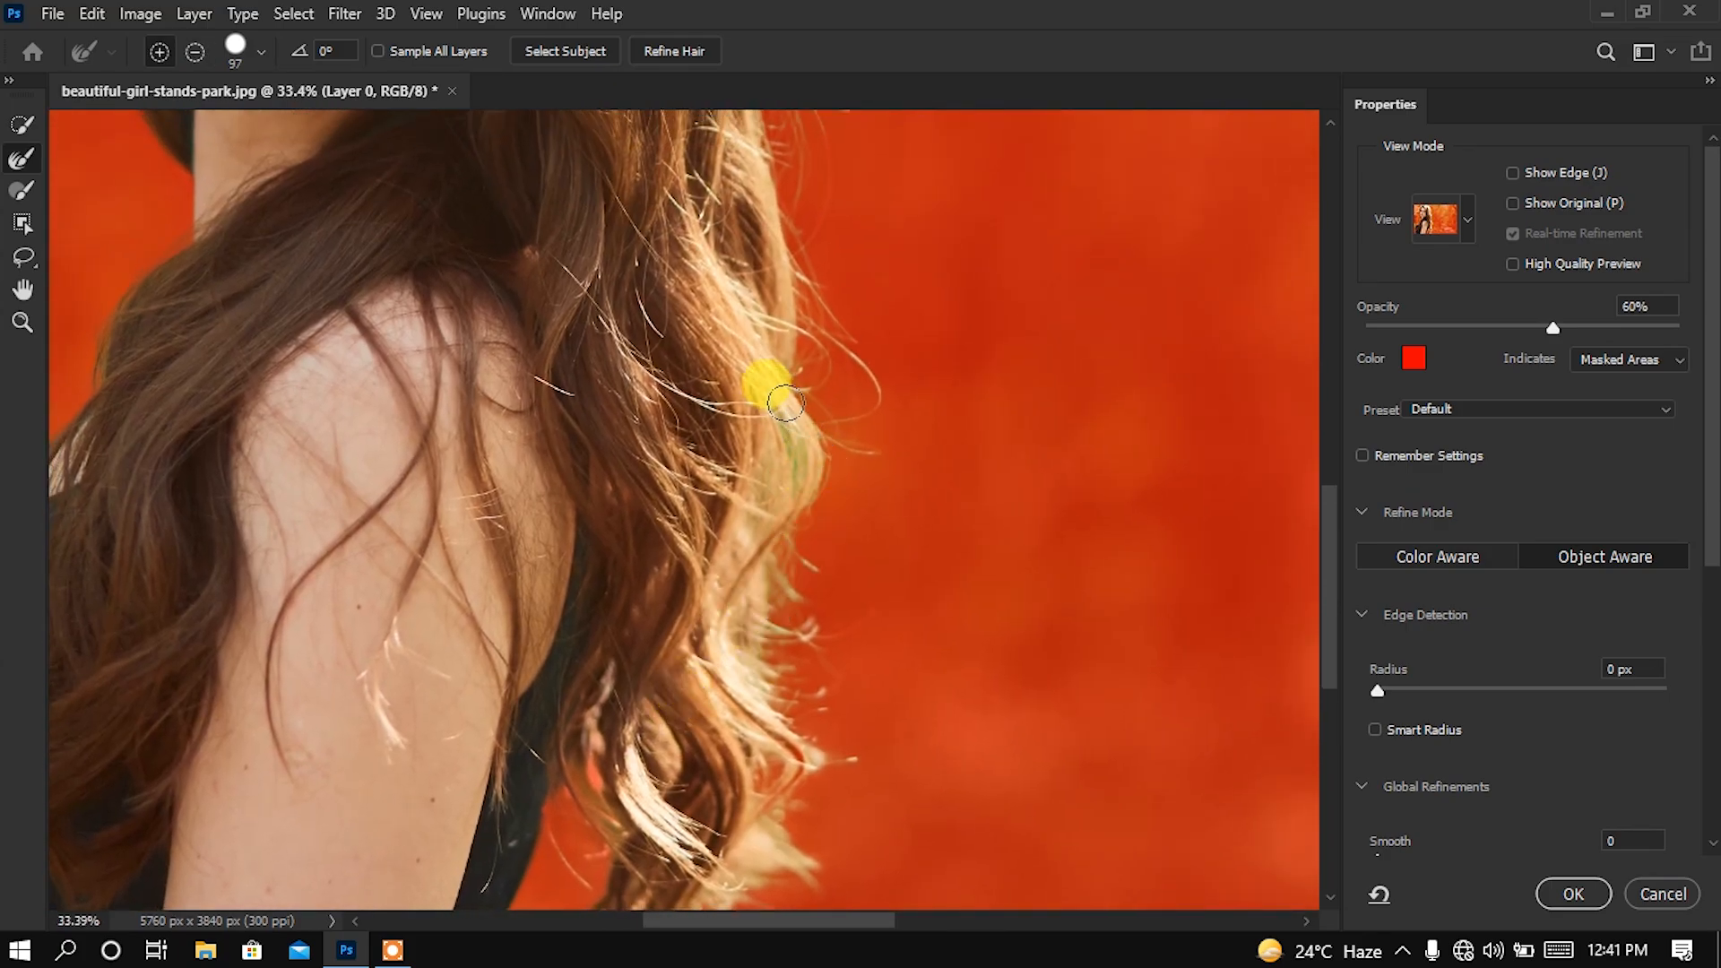
mouse_move(807, 461)
mouse_down()
mouse_move(750, 603)
mouse_move(765, 640)
mouse_move(749, 522)
mouse_move(774, 428)
mouse_move(811, 751)
mouse_move(752, 658)
mouse_up()
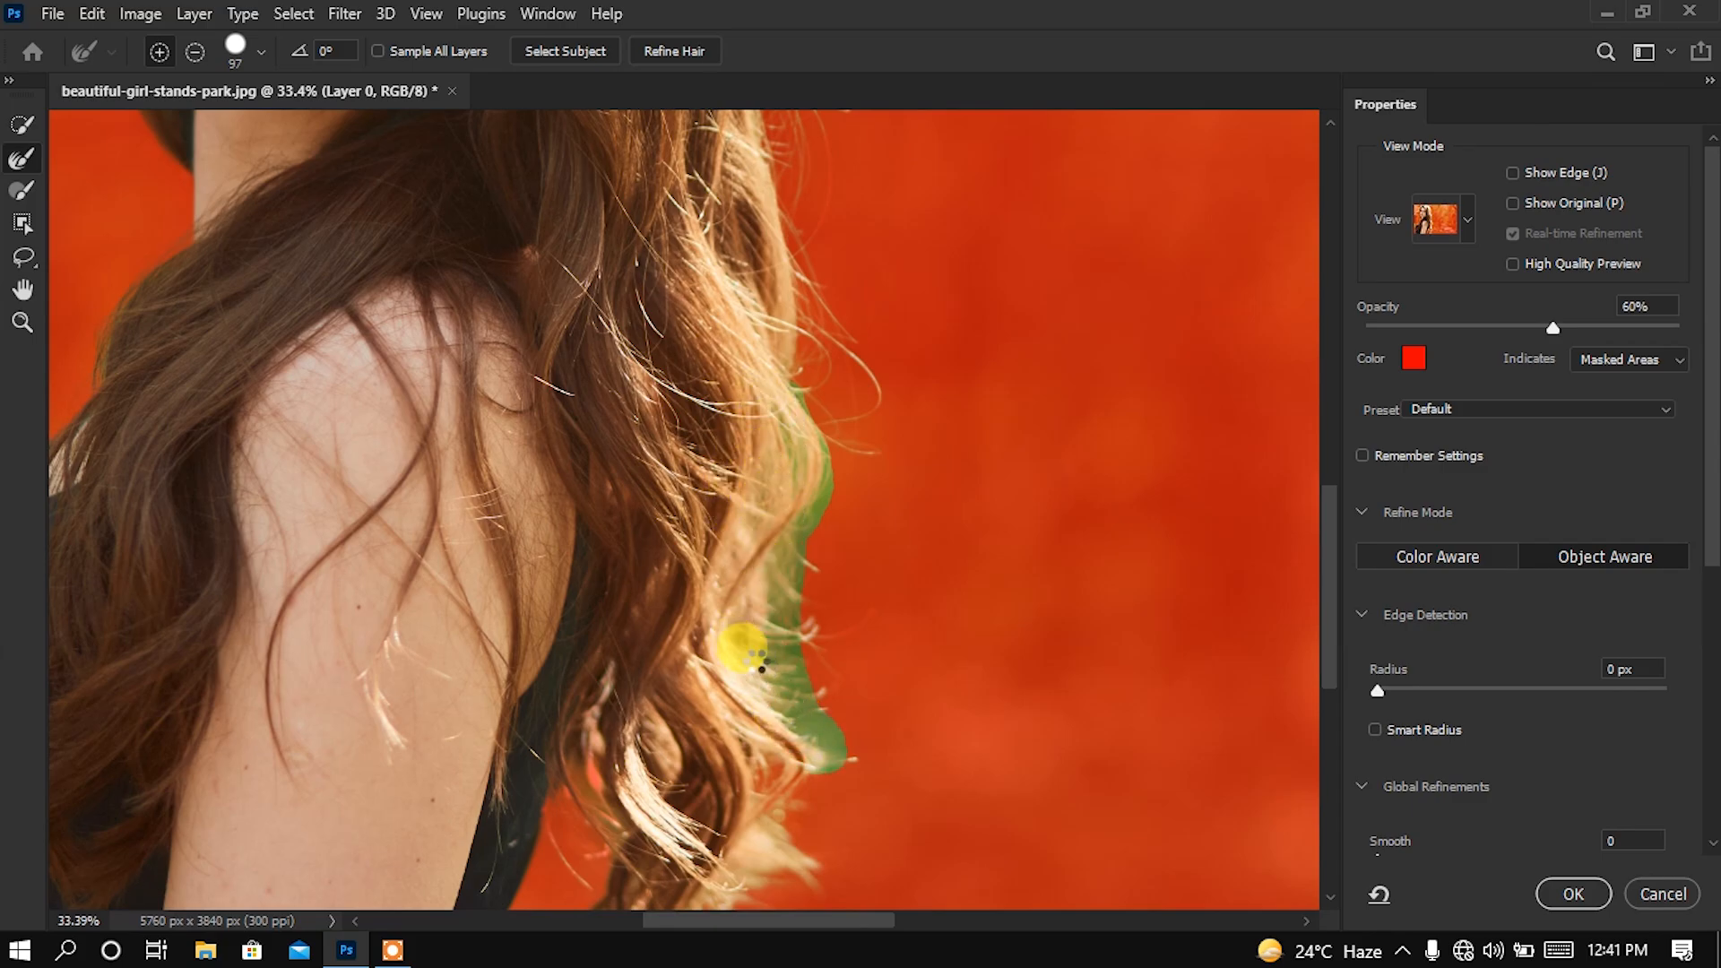
scroll(730, 634, down, 2)
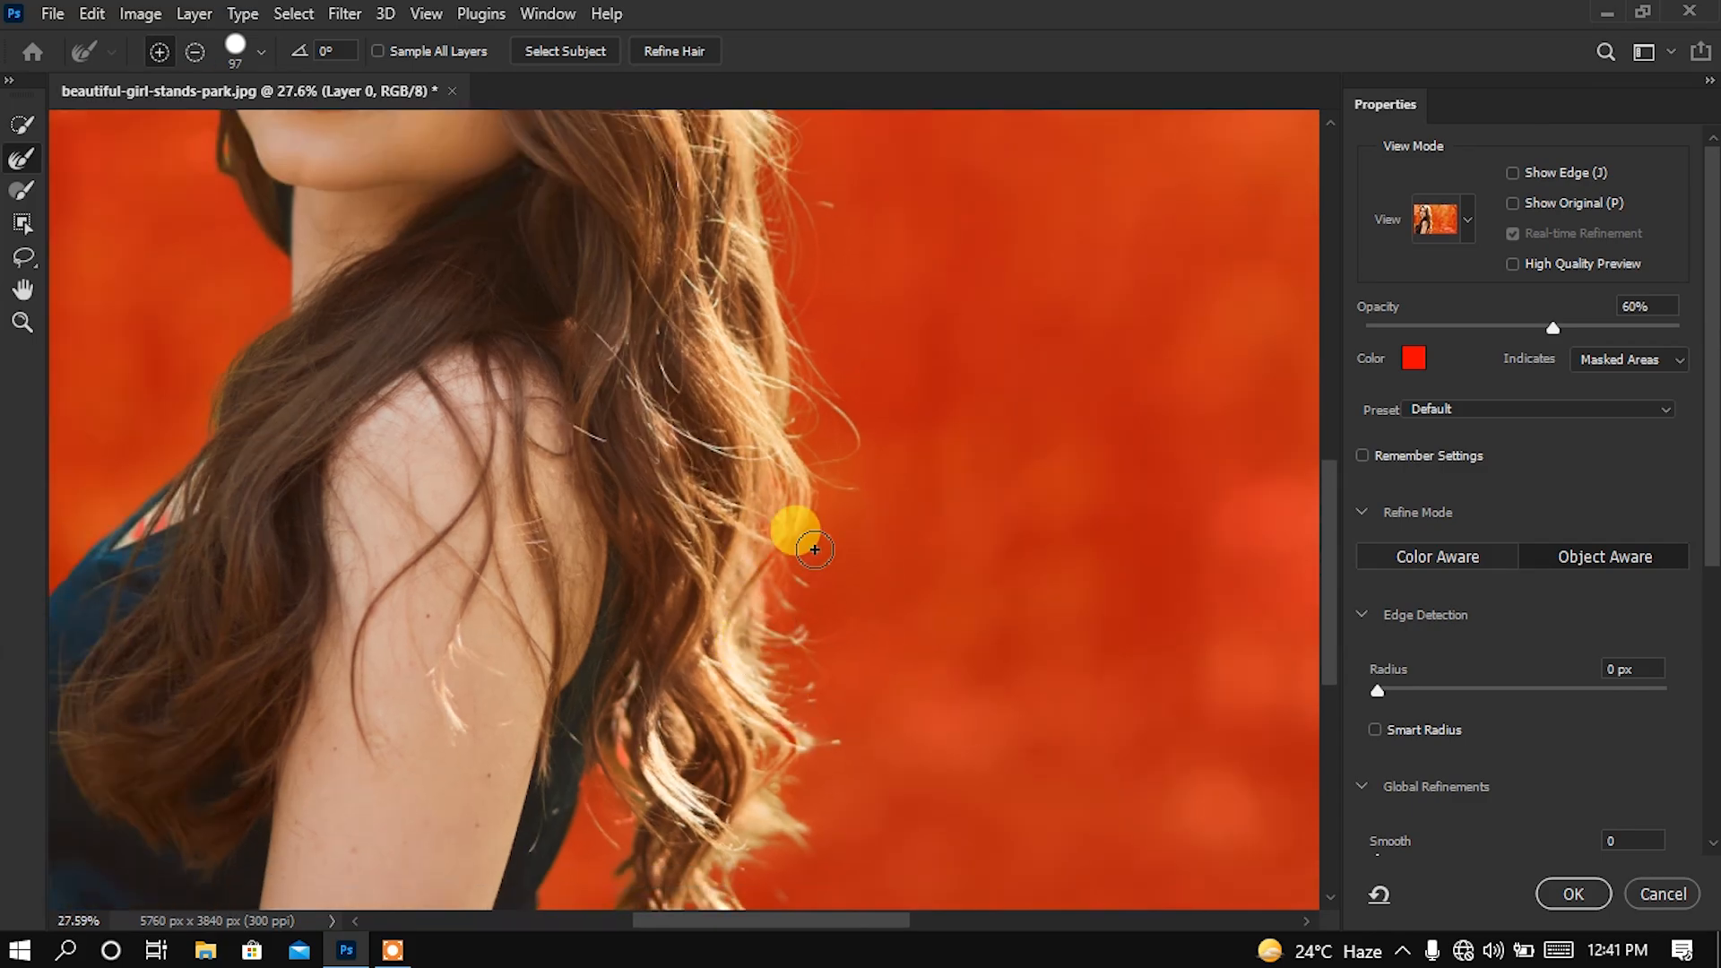
Refine the hair edge from the top of the head down beside the face to the neck
scroll(800, 544, down, 2)
drag(703, 395, 802, 639)
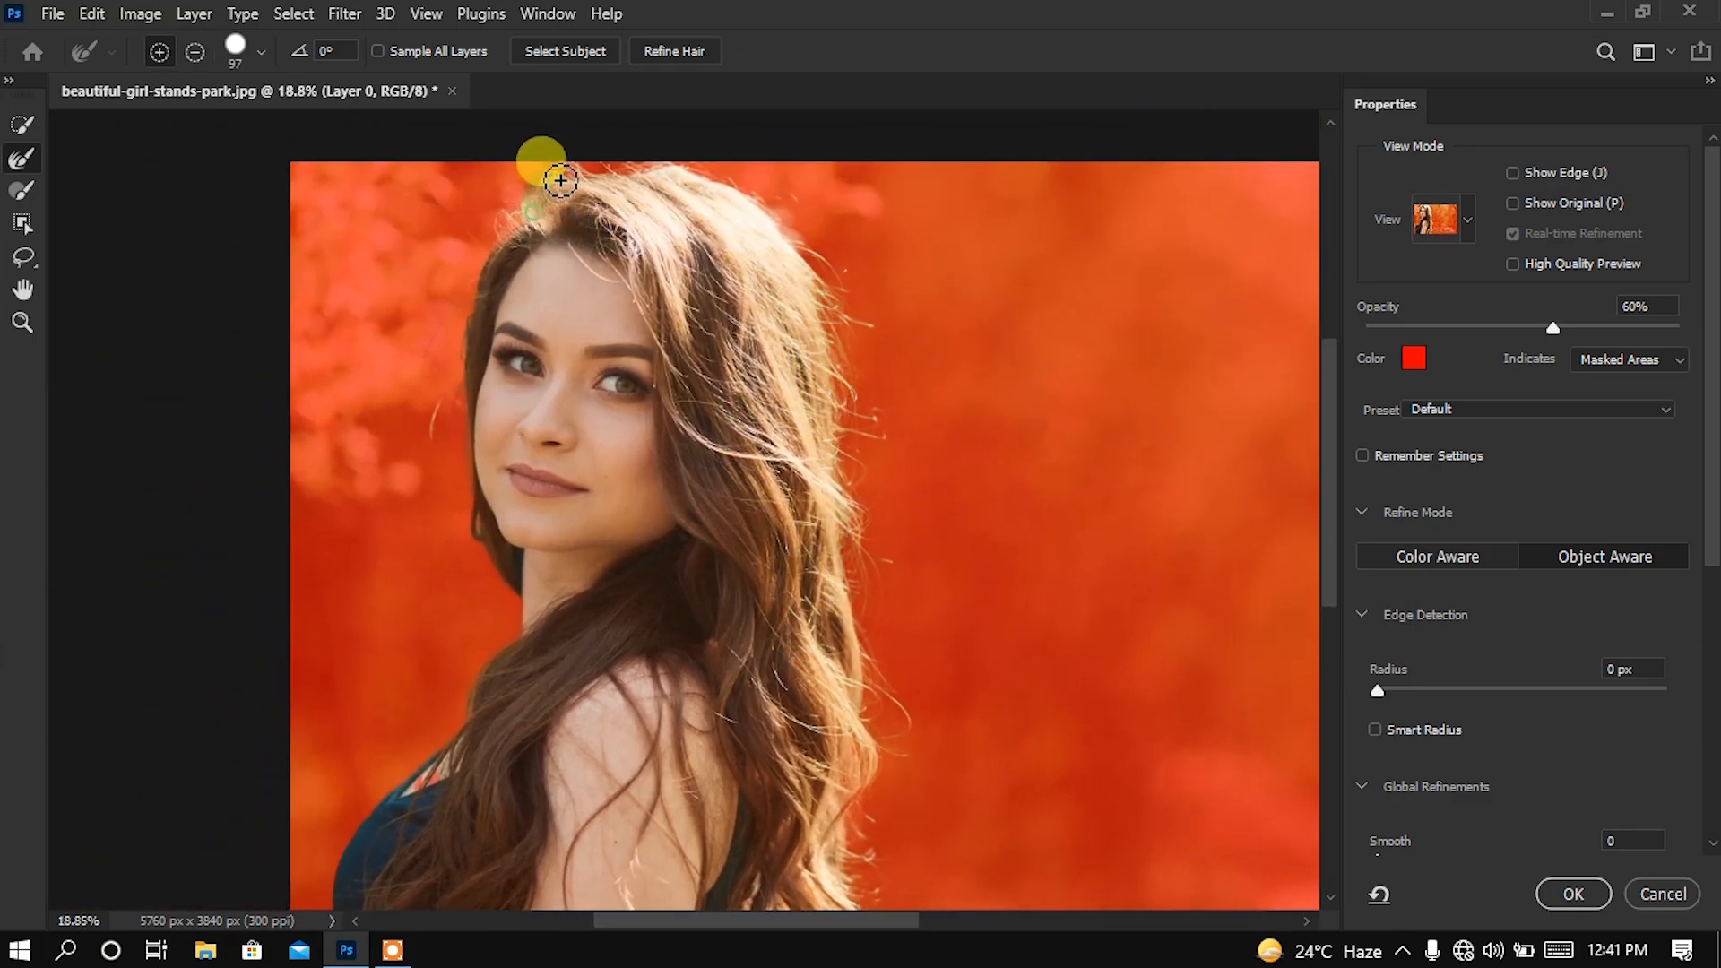
mouse_move(549, 161)
mouse_down()
mouse_move(489, 263)
mouse_move(525, 234)
mouse_move(489, 271)
mouse_move(444, 423)
mouse_move(439, 459)
mouse_move(467, 393)
mouse_move(490, 555)
mouse_up()
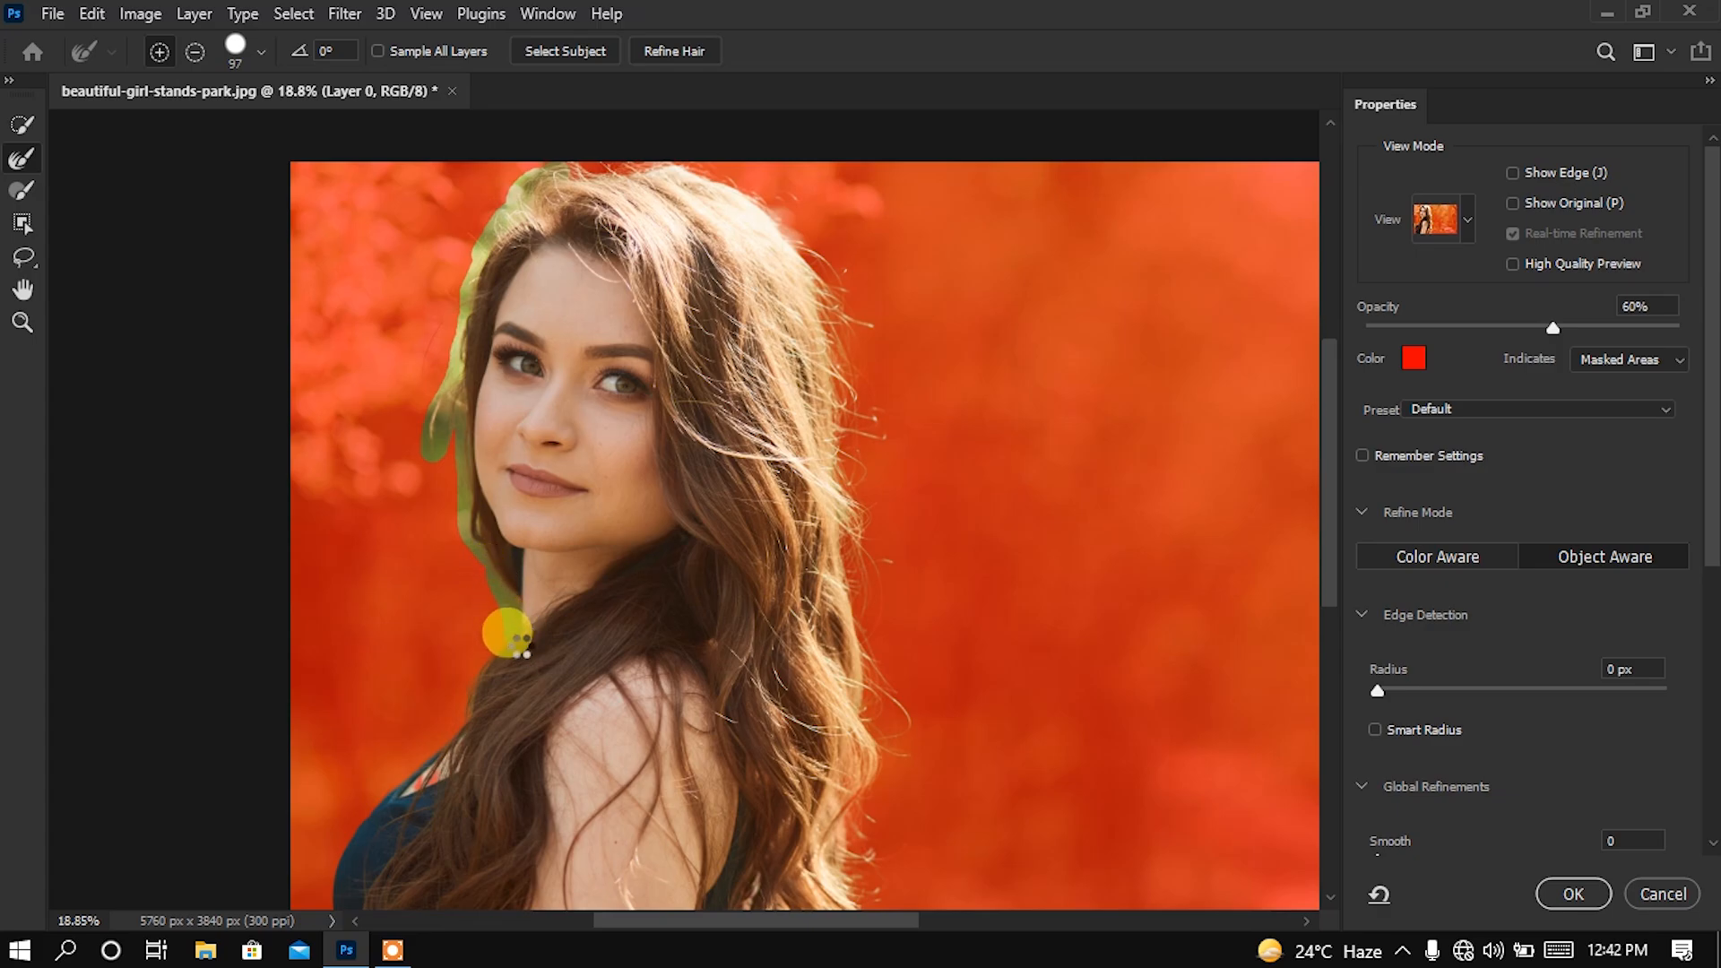
drag(517, 642, 526, 654)
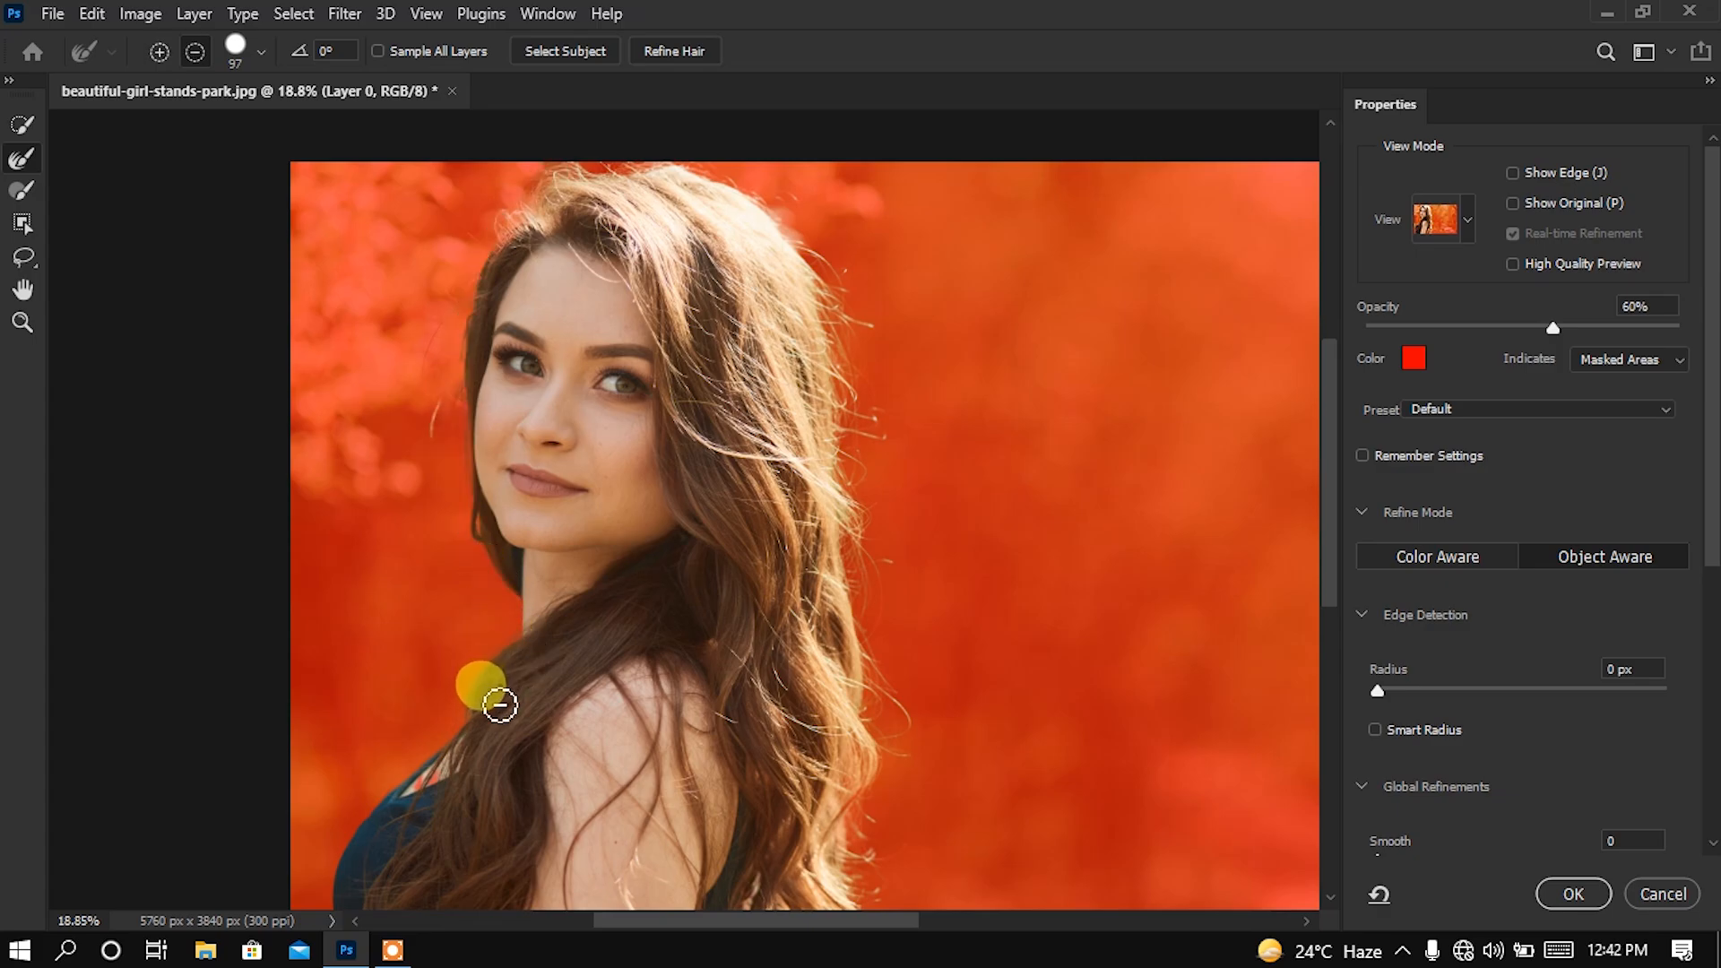
Refine the selection along the hair falling over the front shoulder and the dress strap
scroll(527, 654, up, 5)
scroll(461, 694, down, 3)
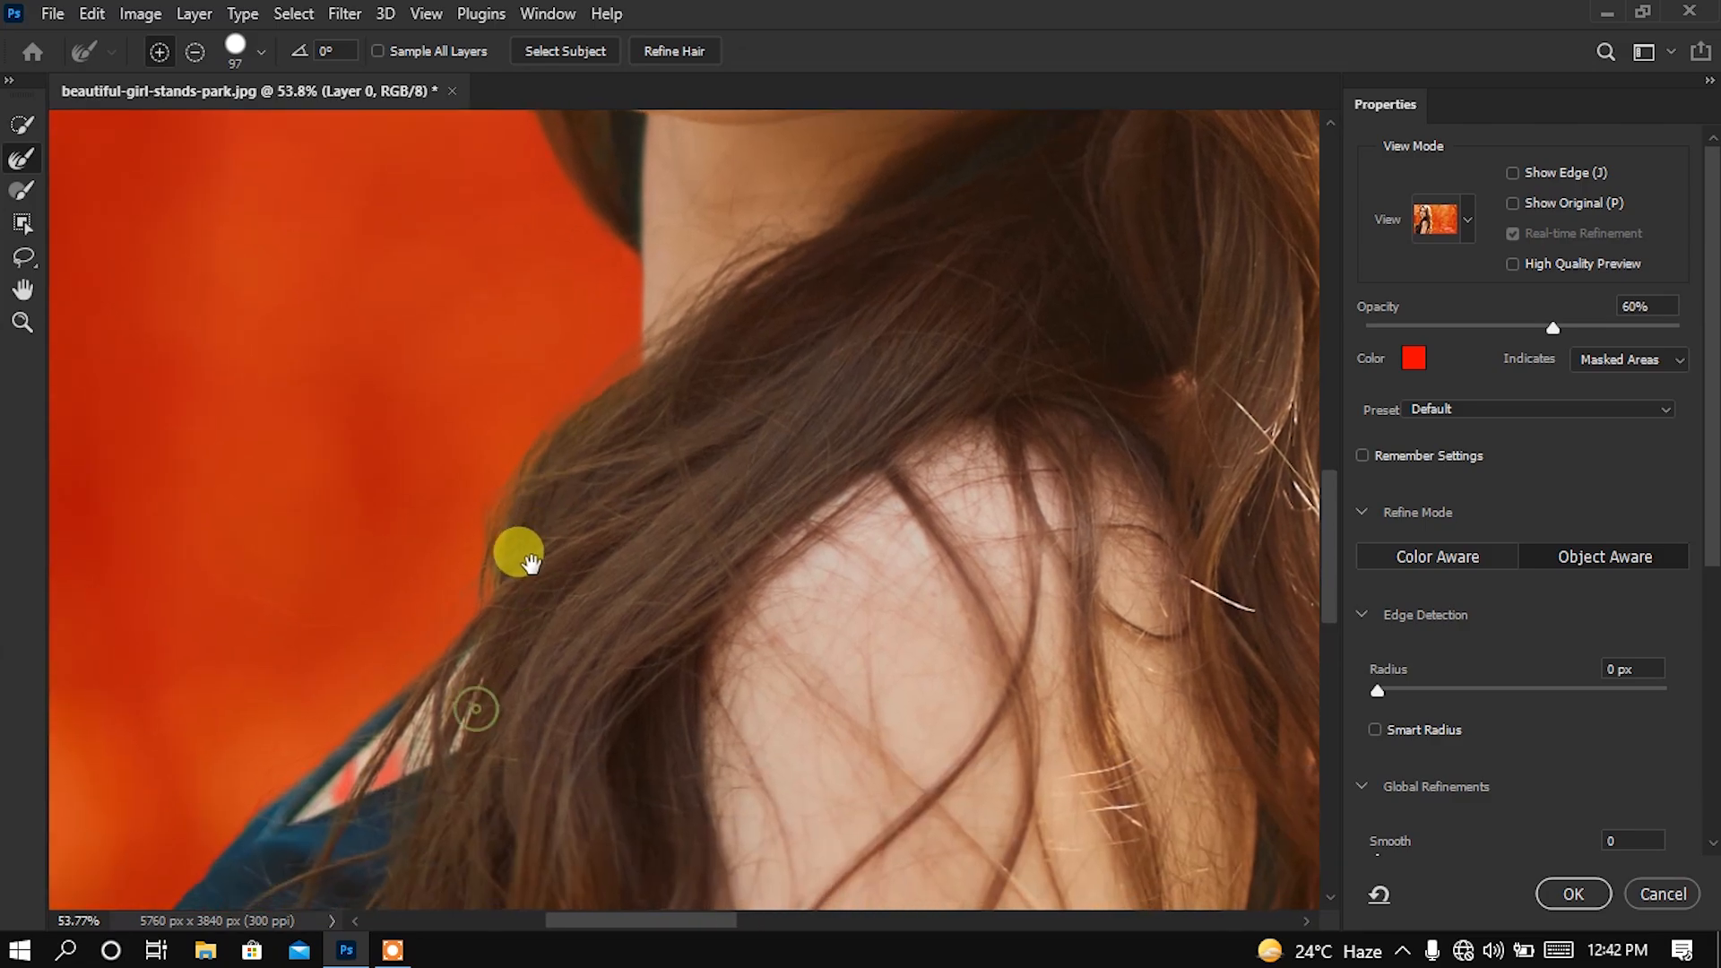
mouse_move(475, 596)
mouse_down()
mouse_move(507, 466)
mouse_move(582, 394)
mouse_move(616, 311)
mouse_up()
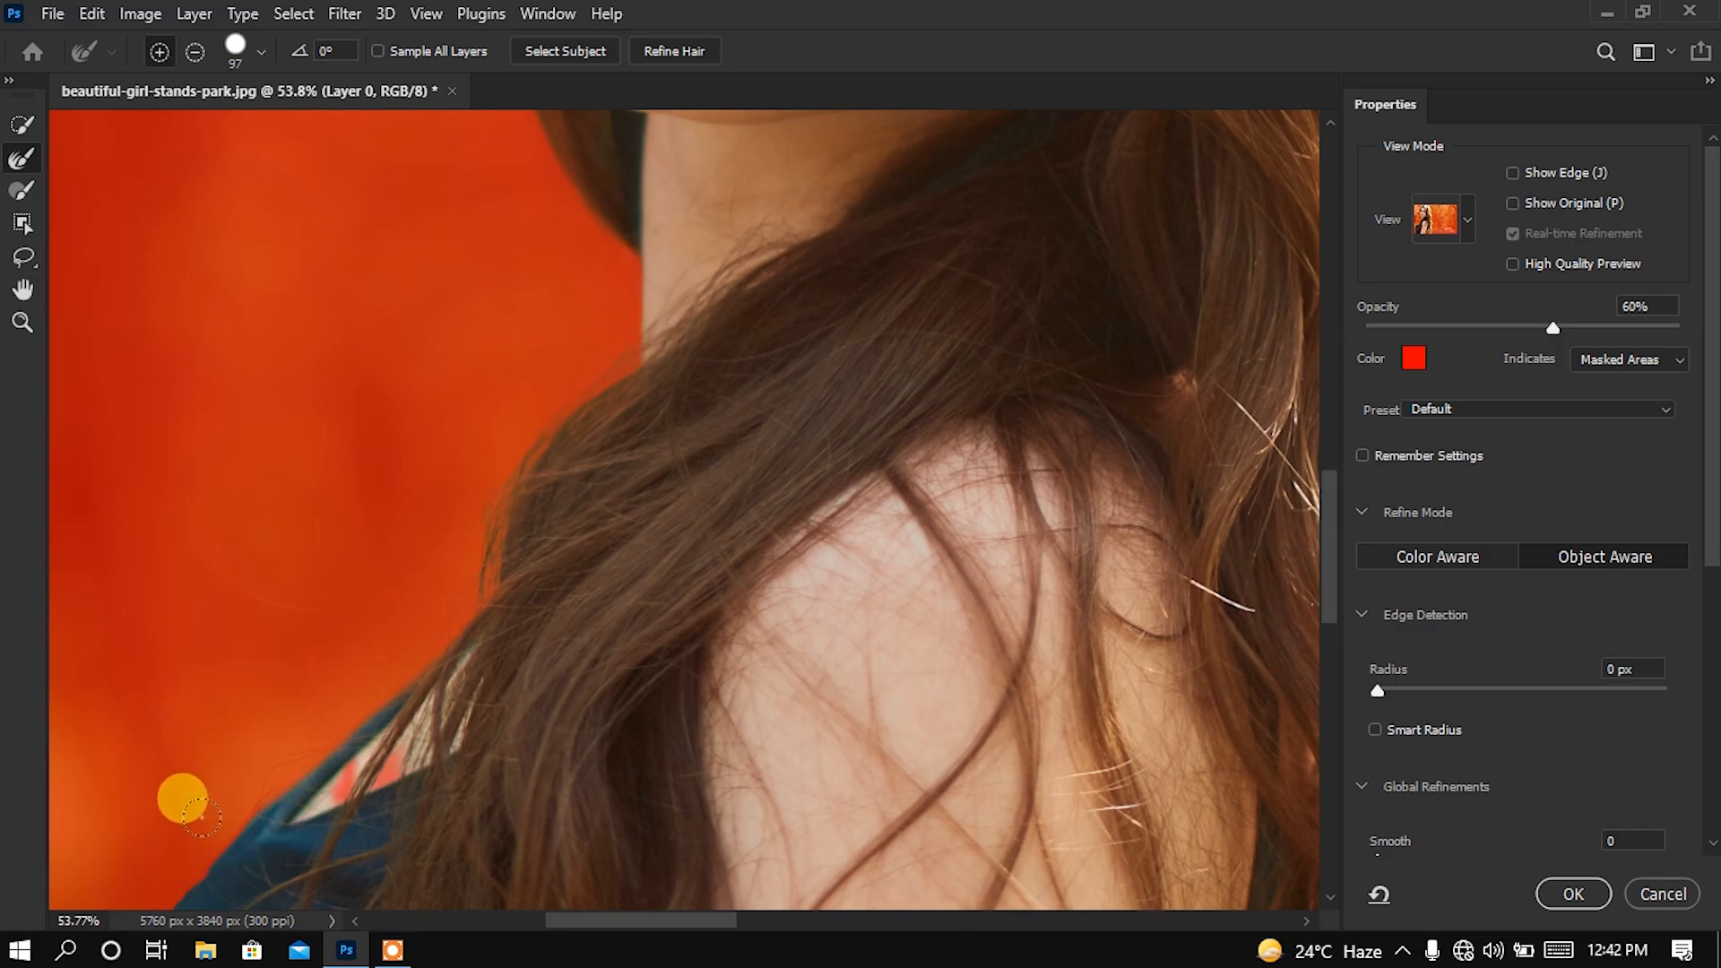
mouse_move(199, 815)
mouse_down()
mouse_move(464, 592)
mouse_move(488, 509)
mouse_up()
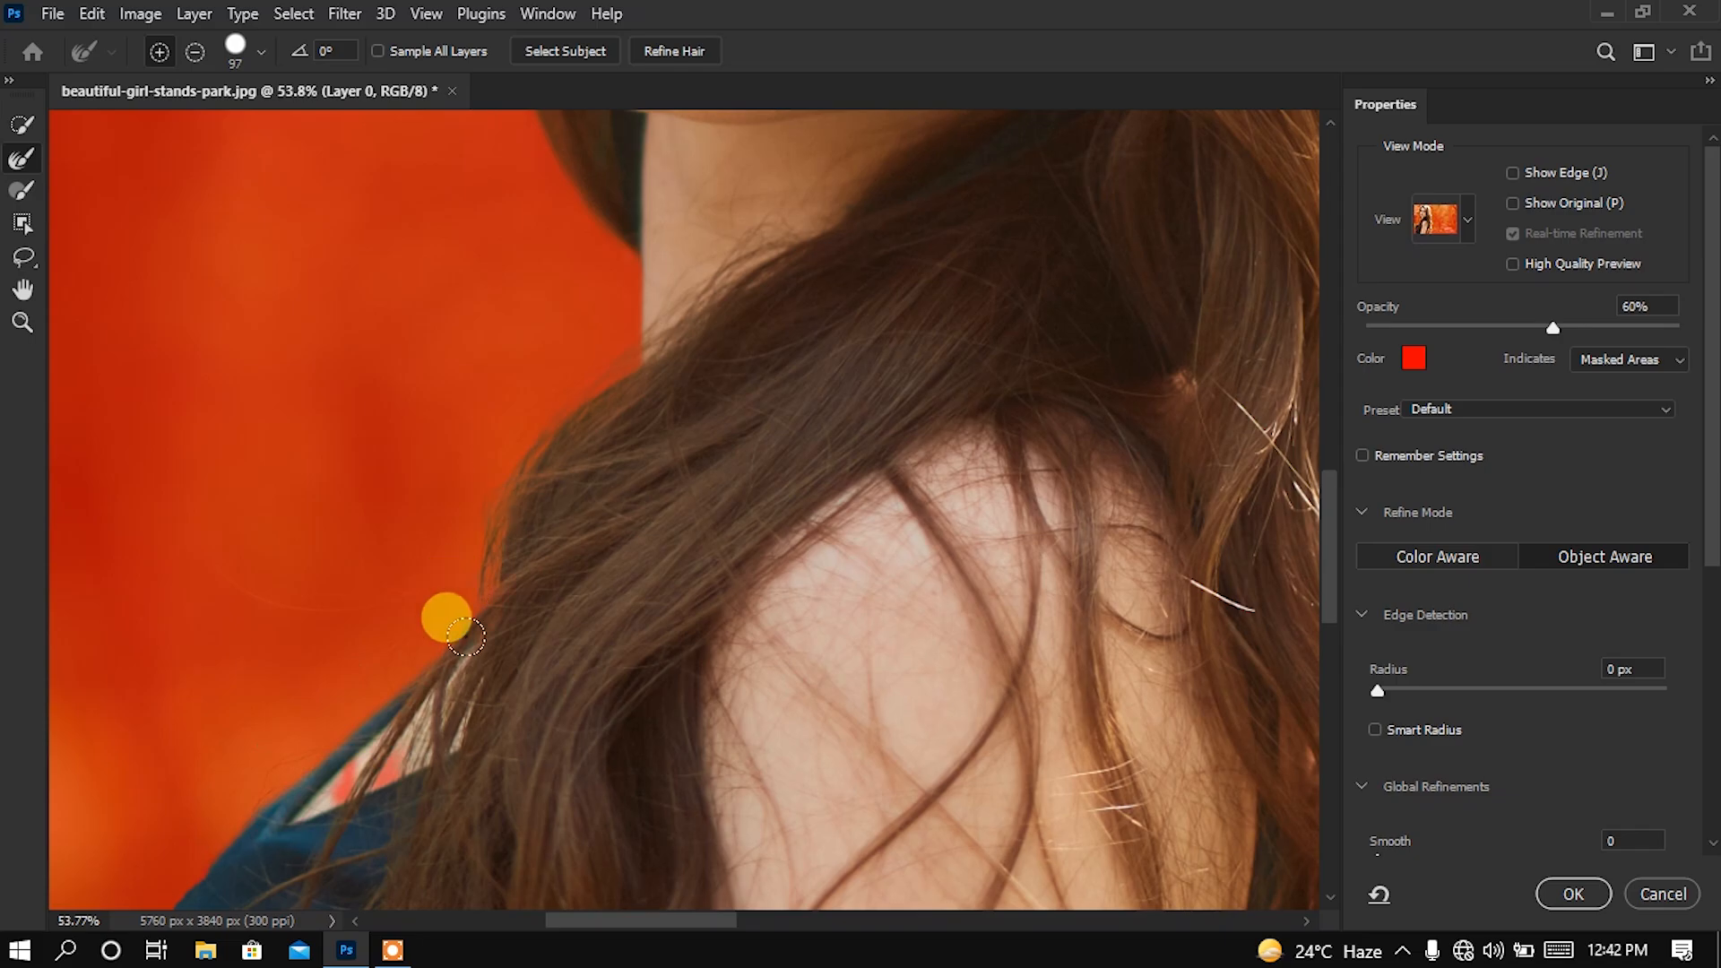
scroll(386, 538, down, 5)
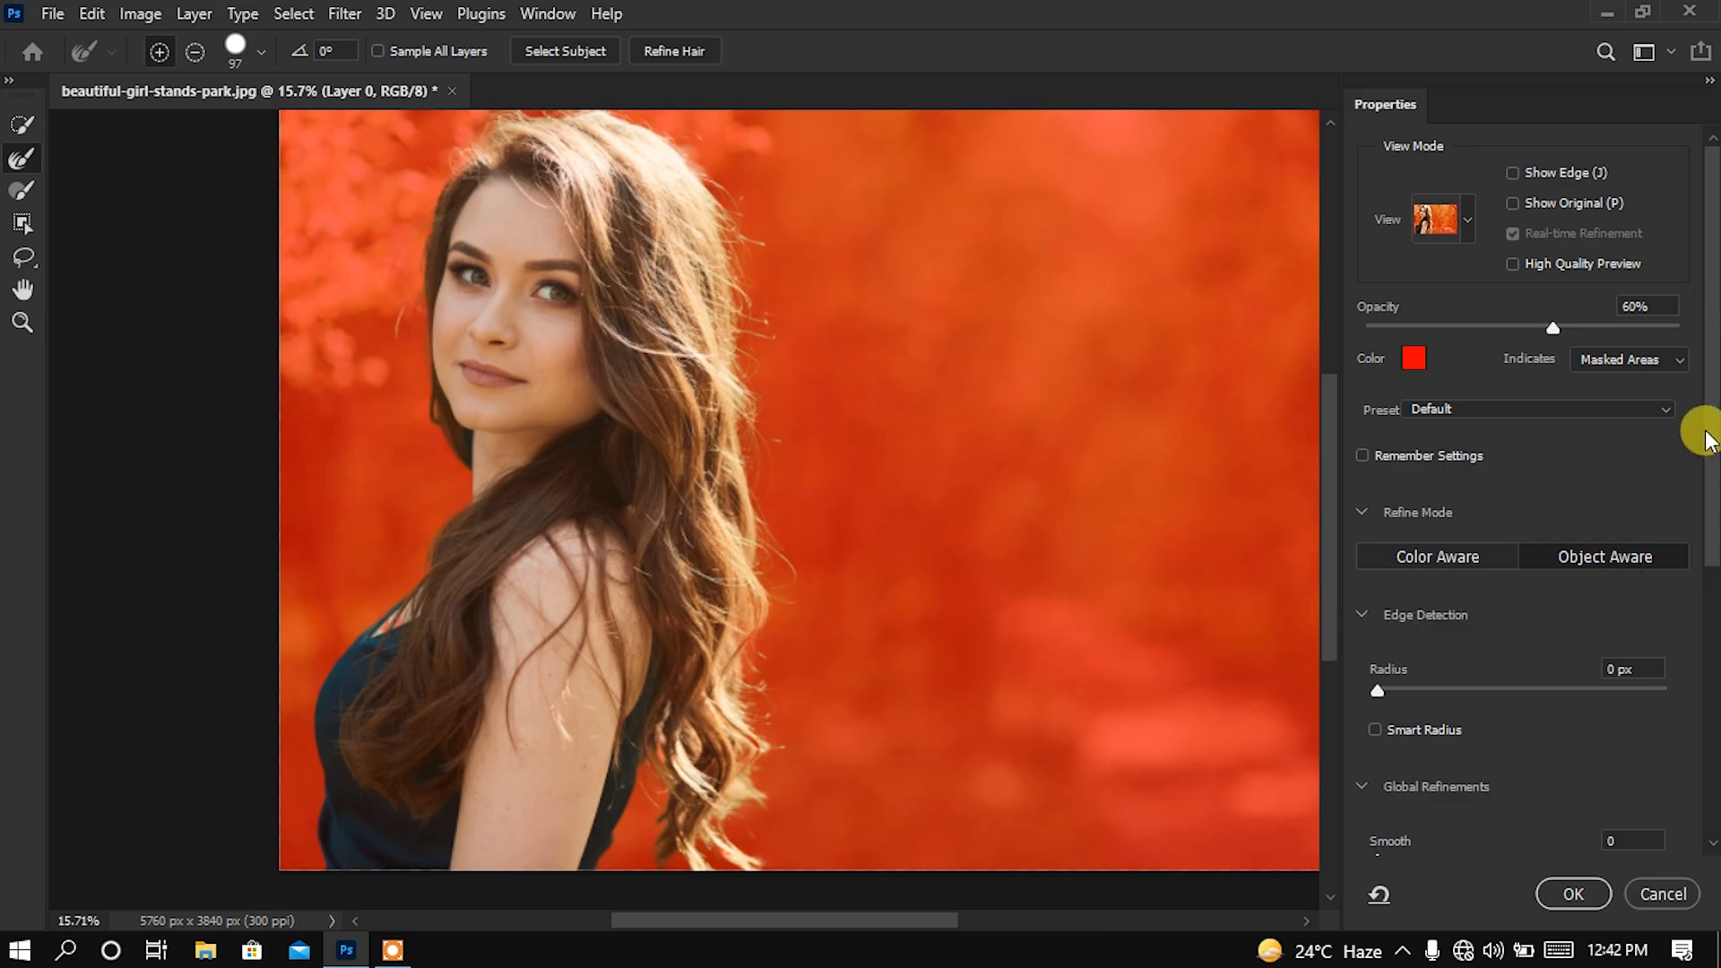
Apply Refine Hair to the selection and set the Contrast to 12%
mouse_move(1707, 421)
mouse_down()
mouse_move(1705, 453)
mouse_move(1712, 439)
mouse_up()
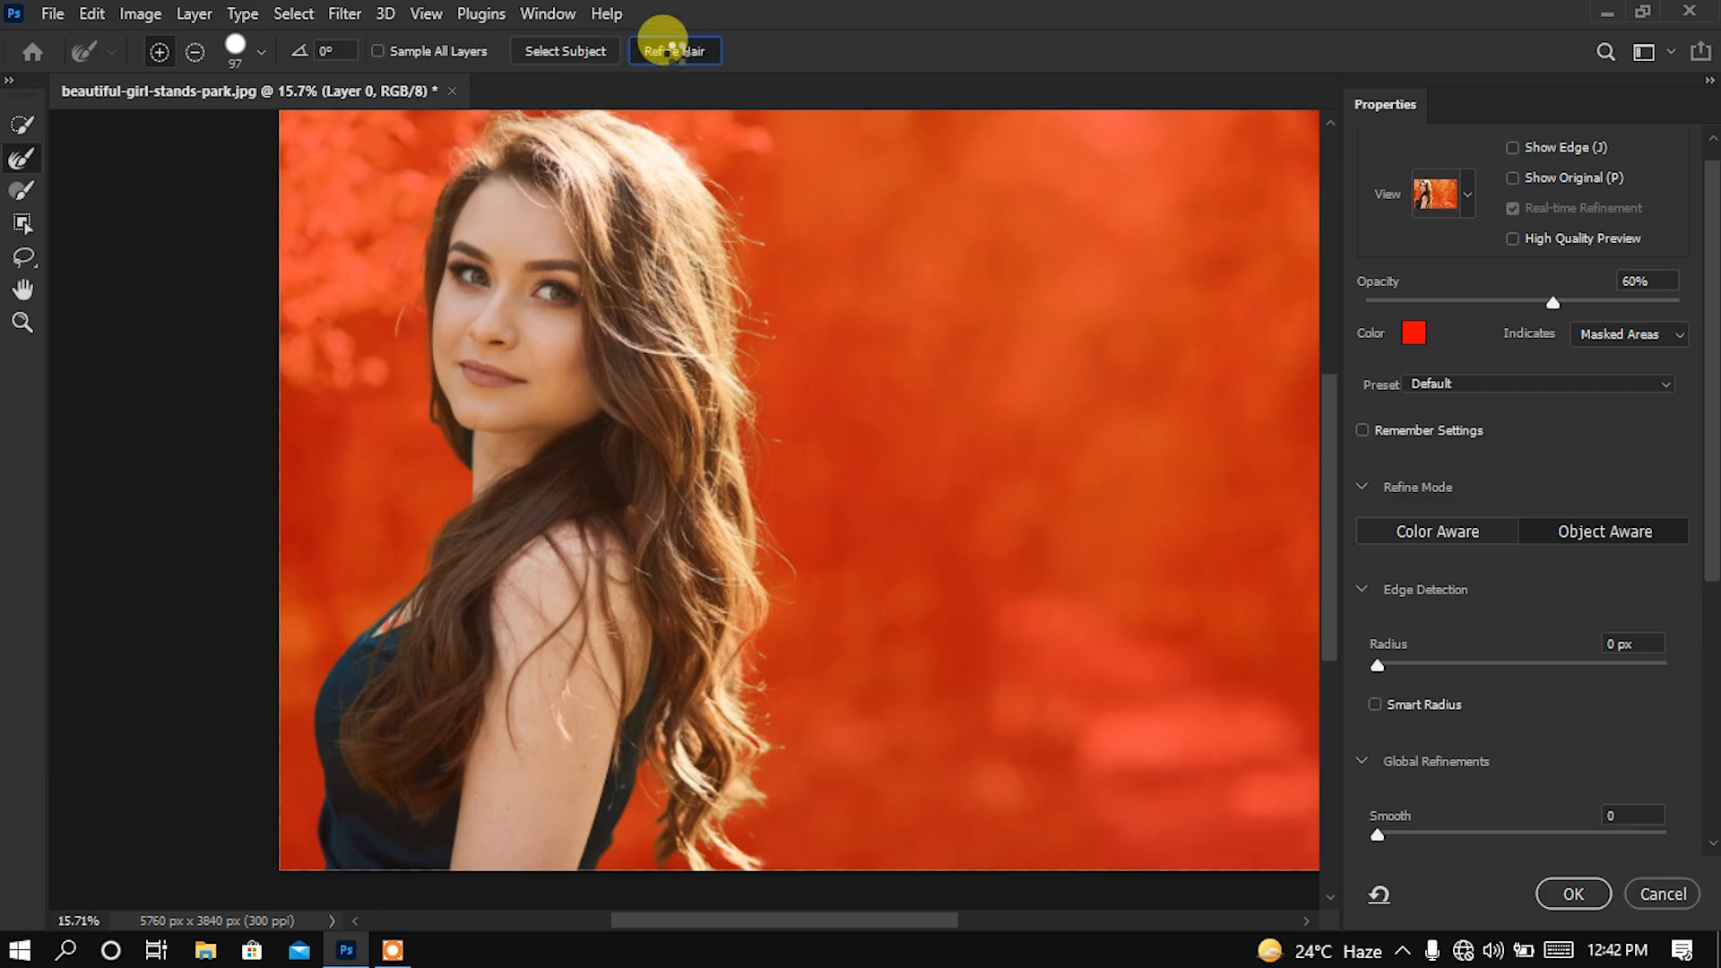
click(673, 50)
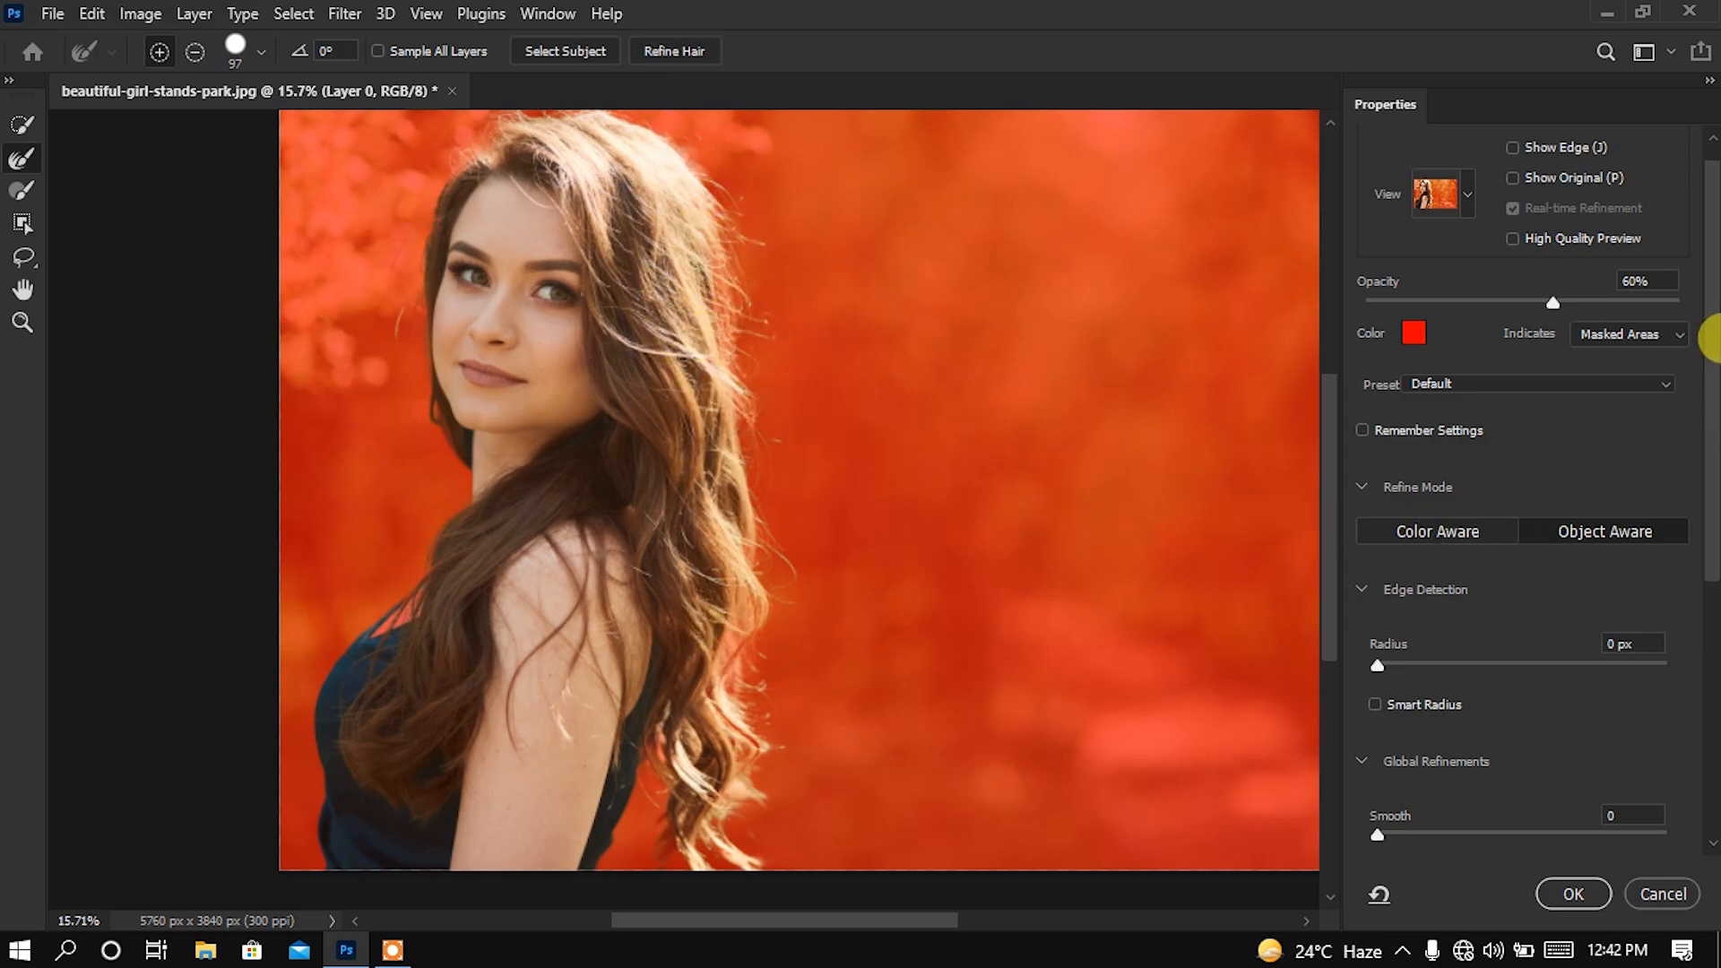
drag(1707, 337, 1713, 575)
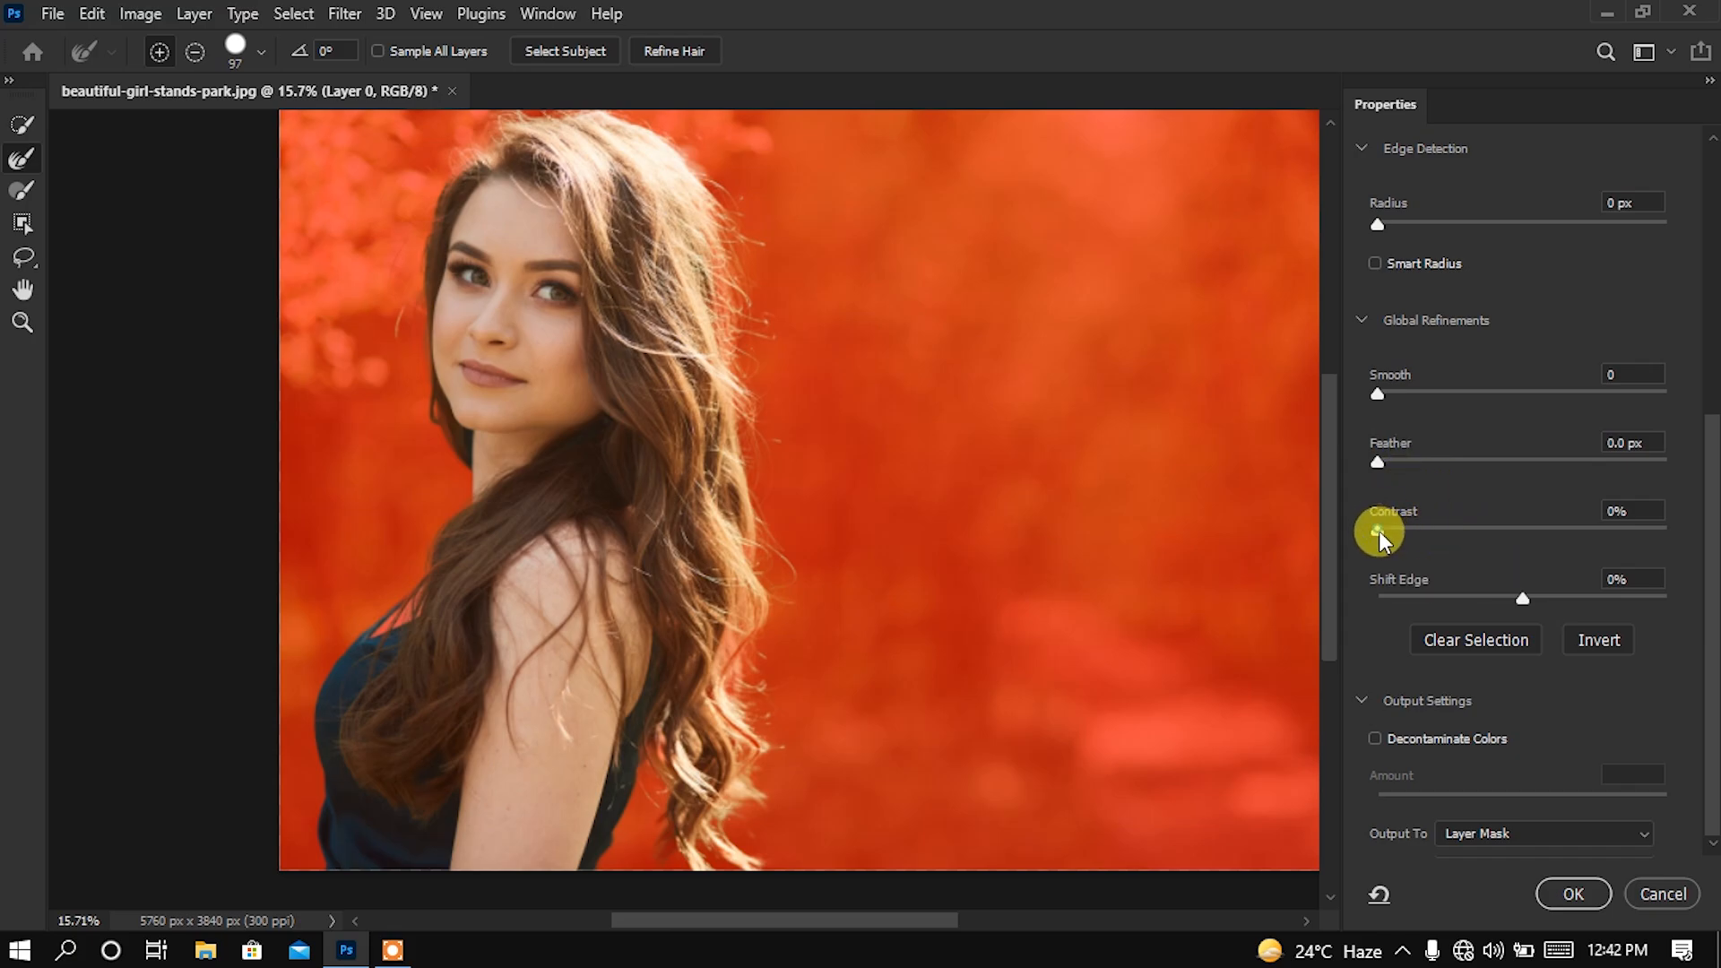
drag(1379, 531, 1413, 536)
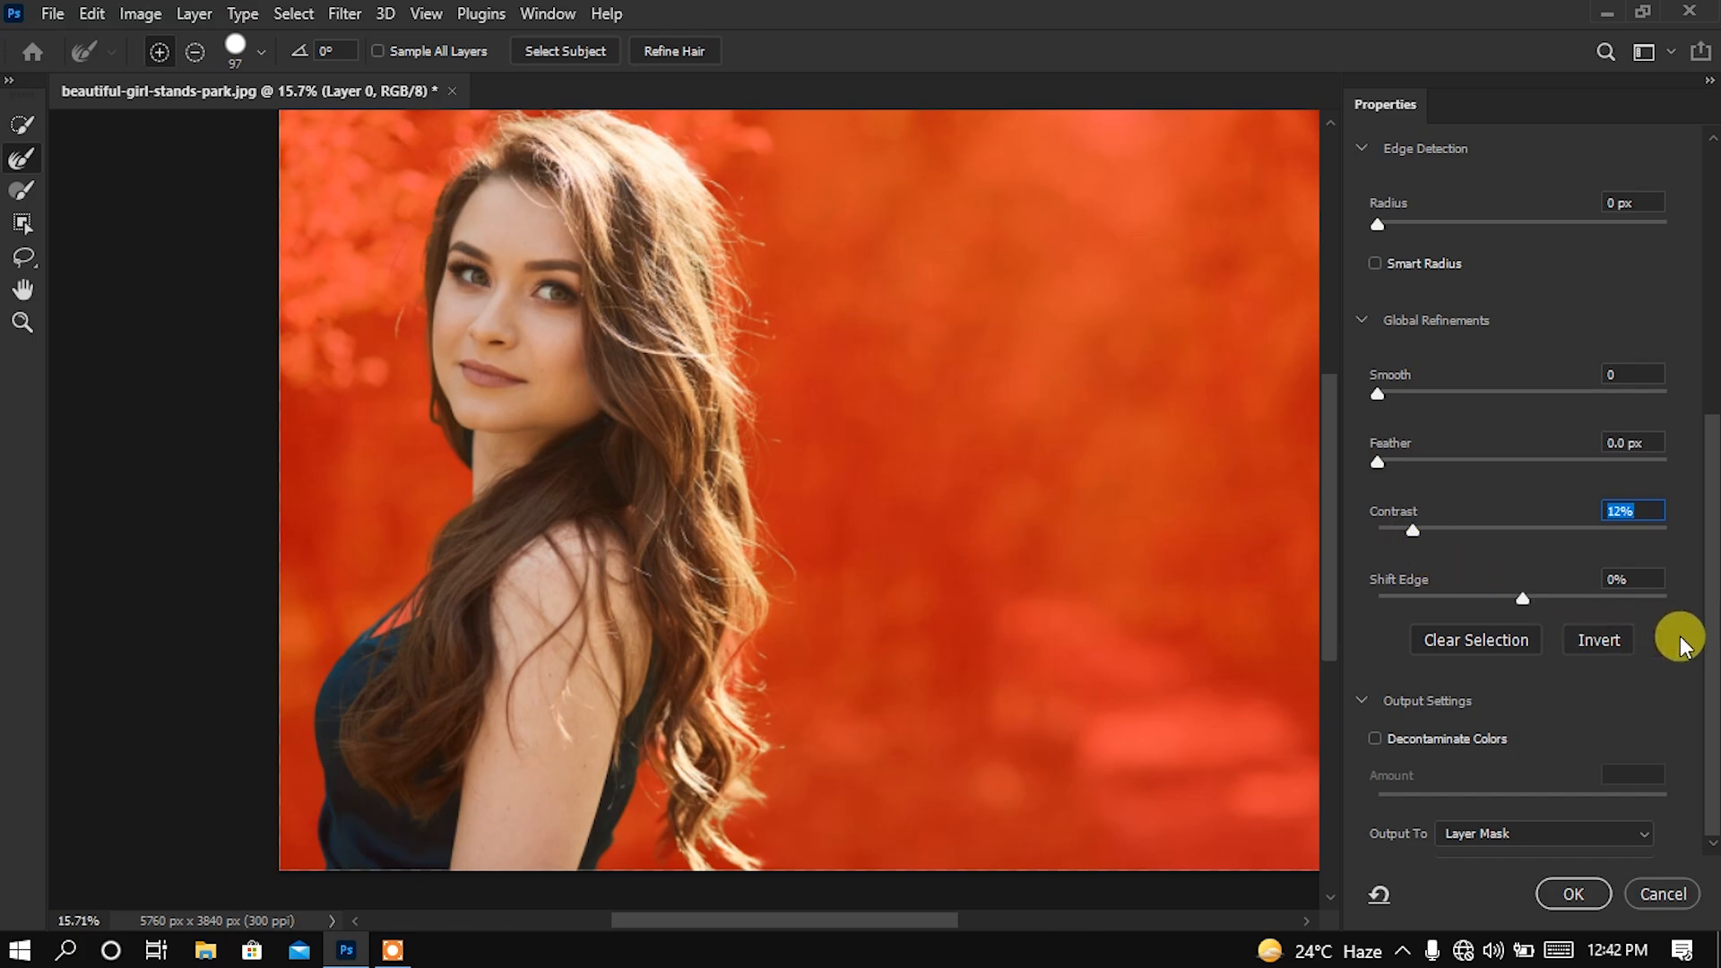
Enable Decontaminate Colors at 15% and output the selection as a New Layer with Layer Mask
click(1374, 740)
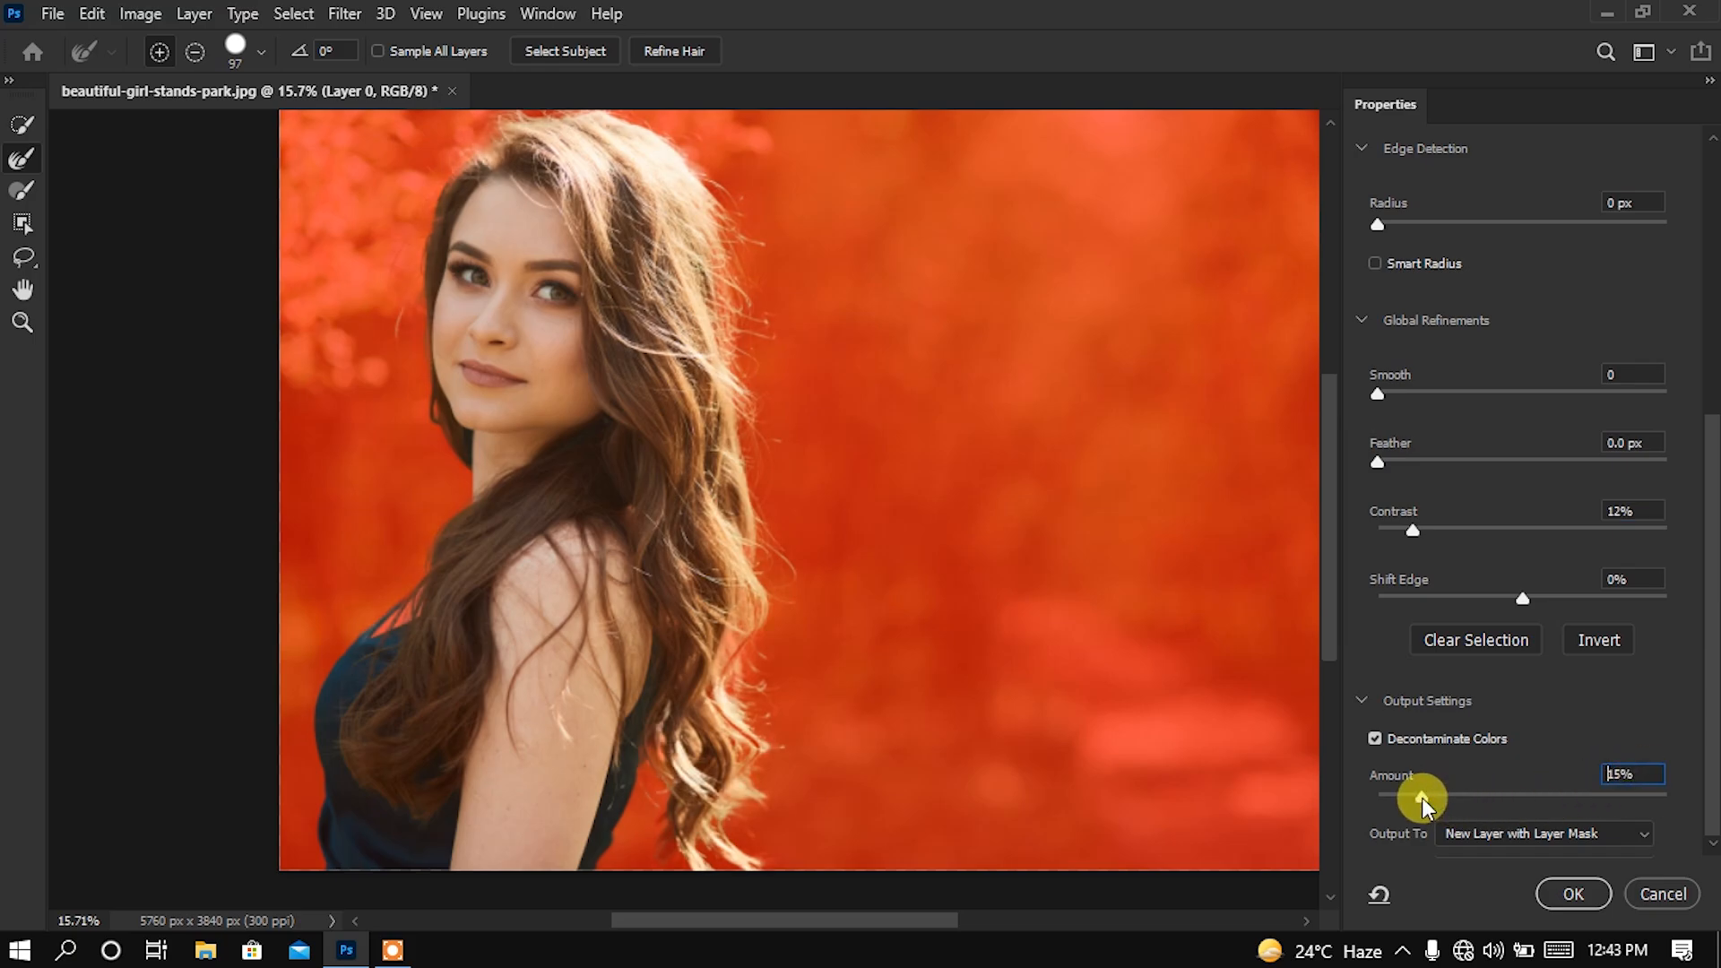
click(1631, 773)
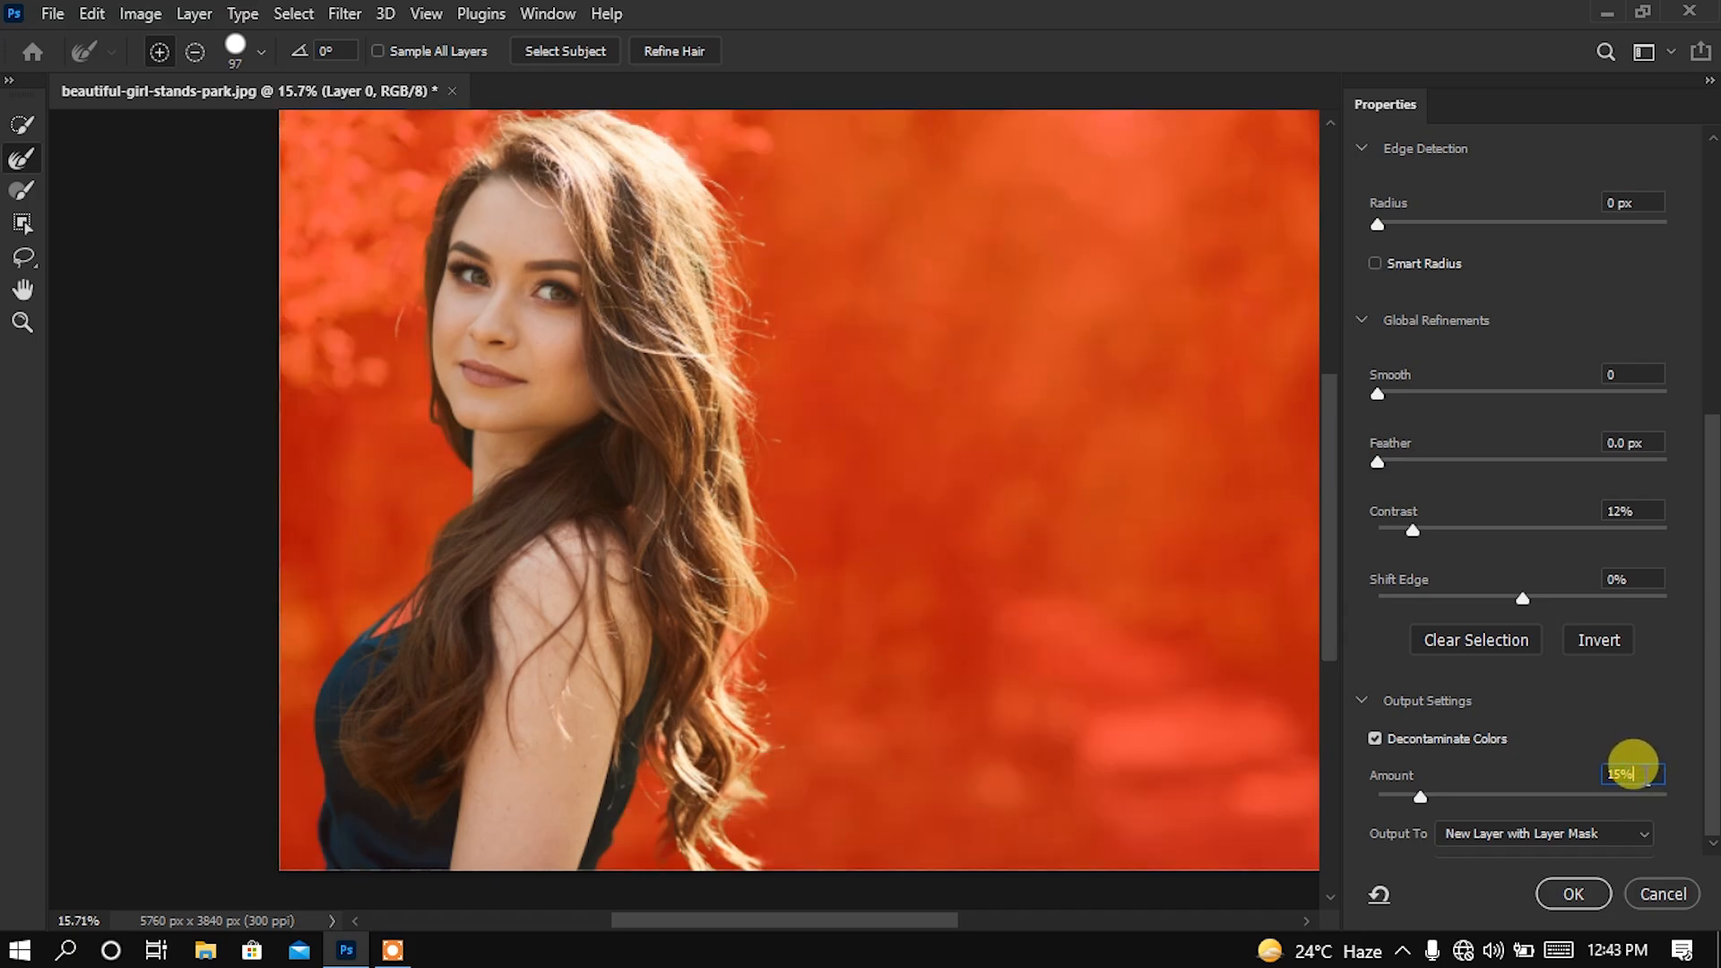
click(1509, 833)
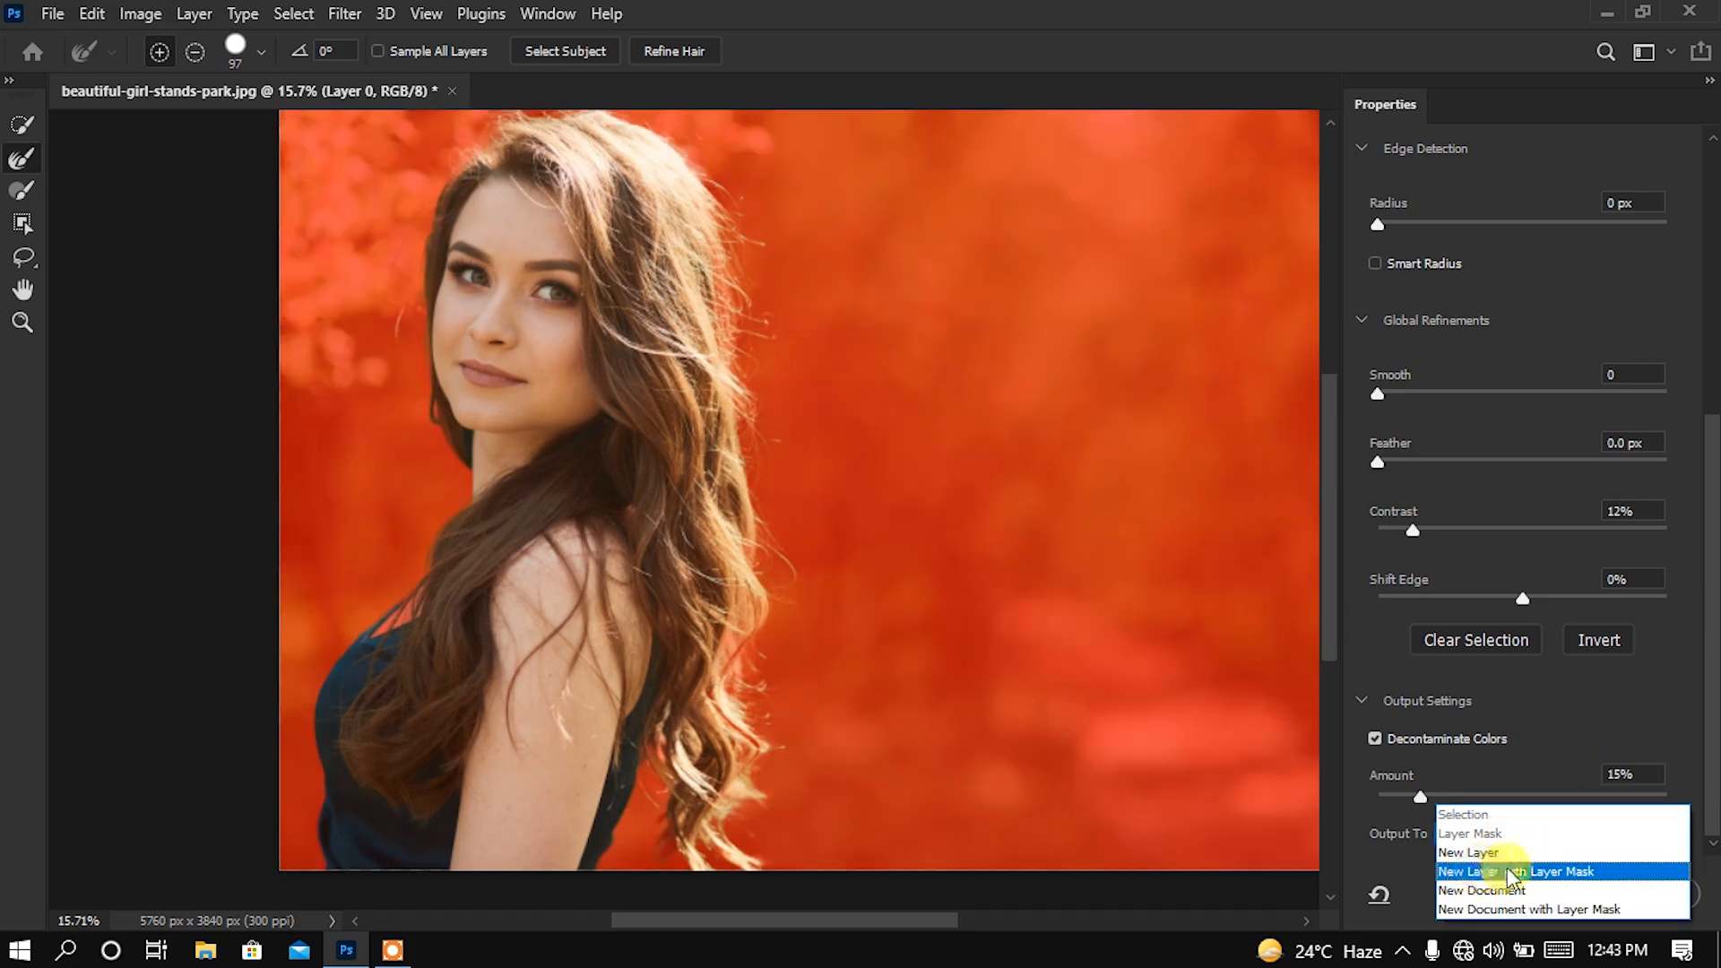
click(1502, 872)
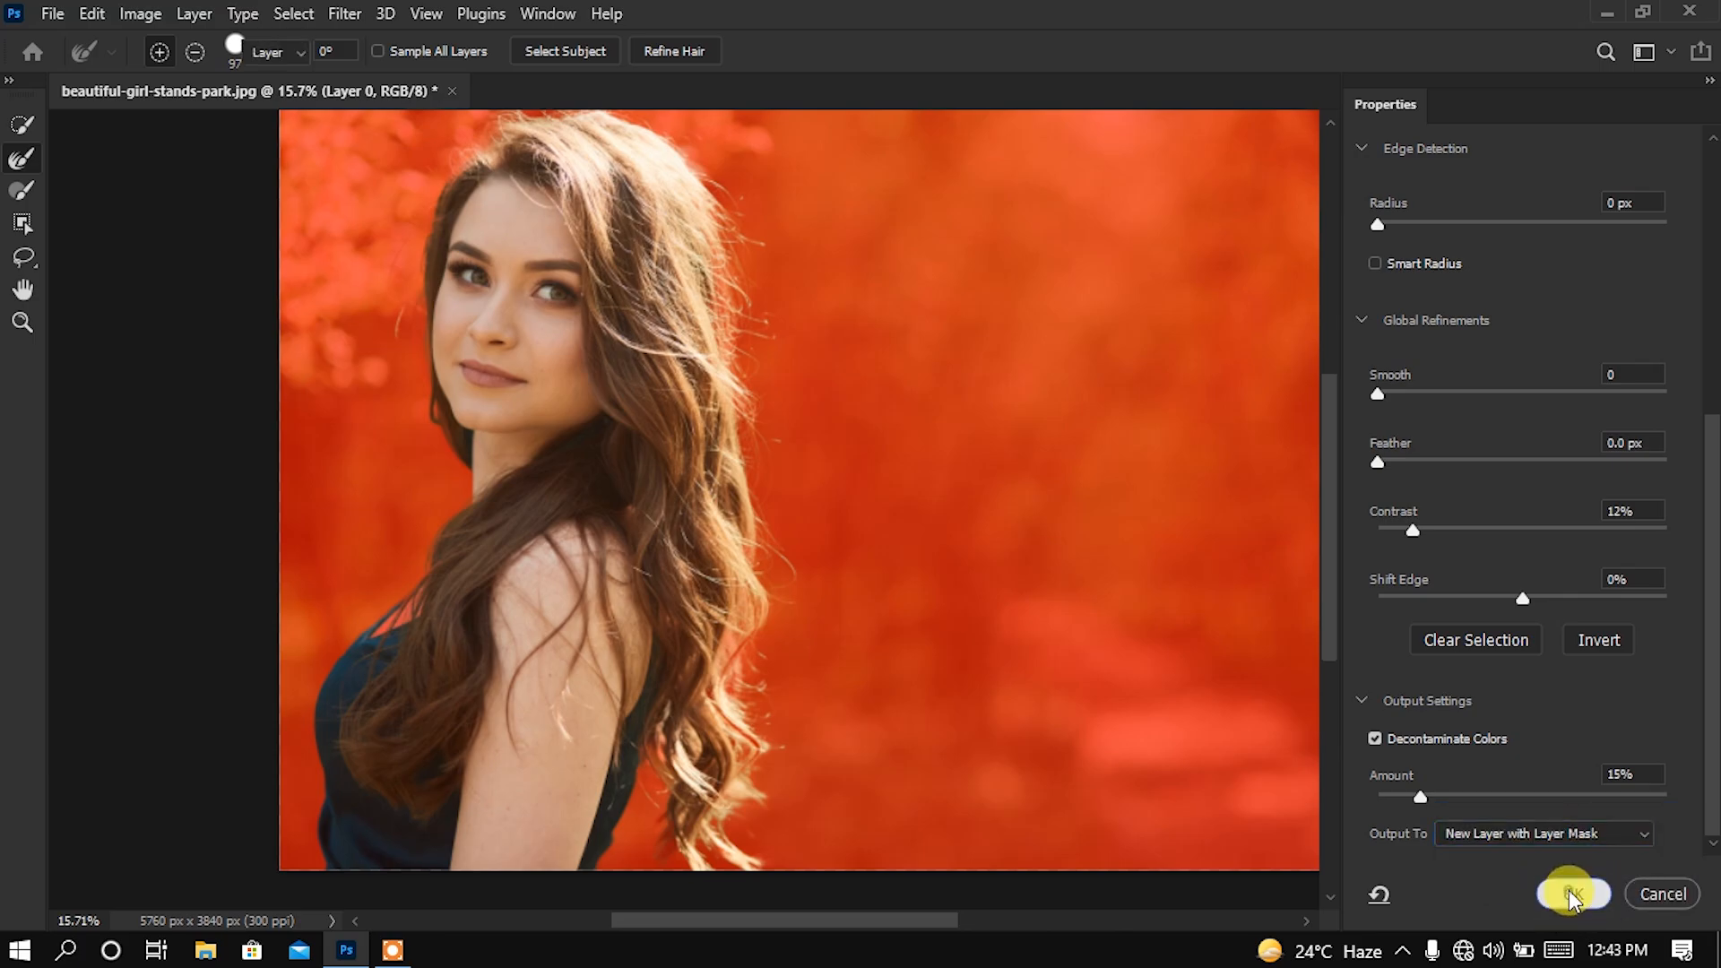
click(1573, 893)
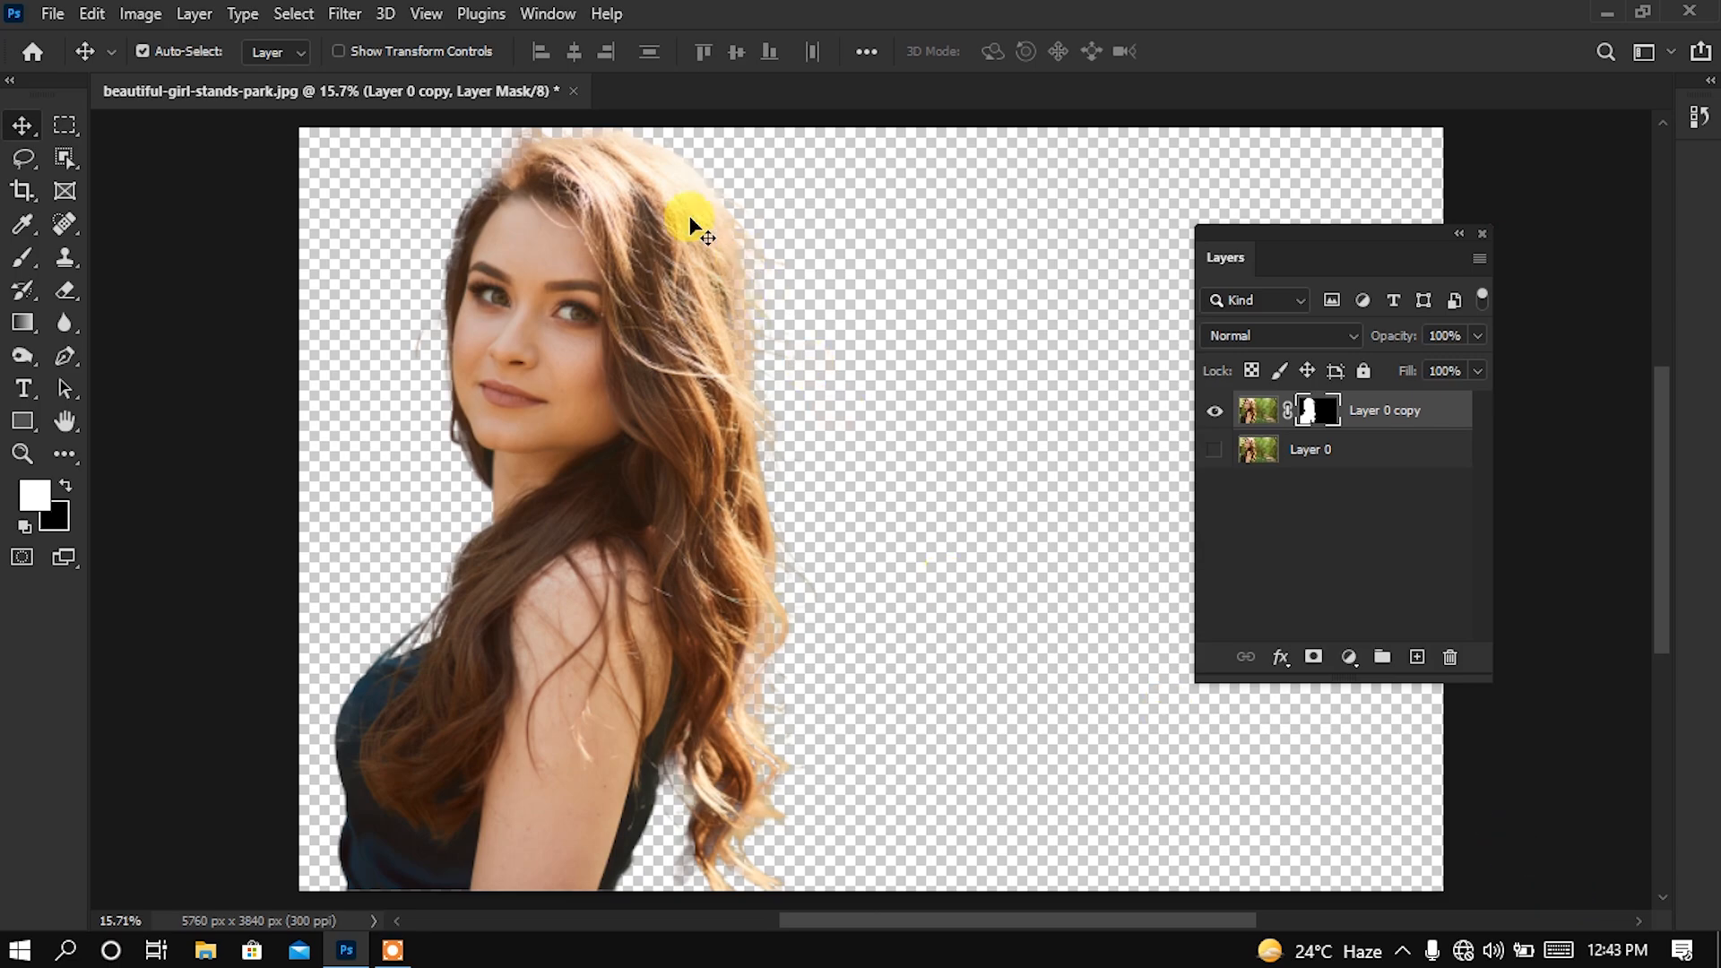
Examine the cutout's edges around the head, face, shoulder and long hair against the transparent background
scroll(409, 190, up, 5)
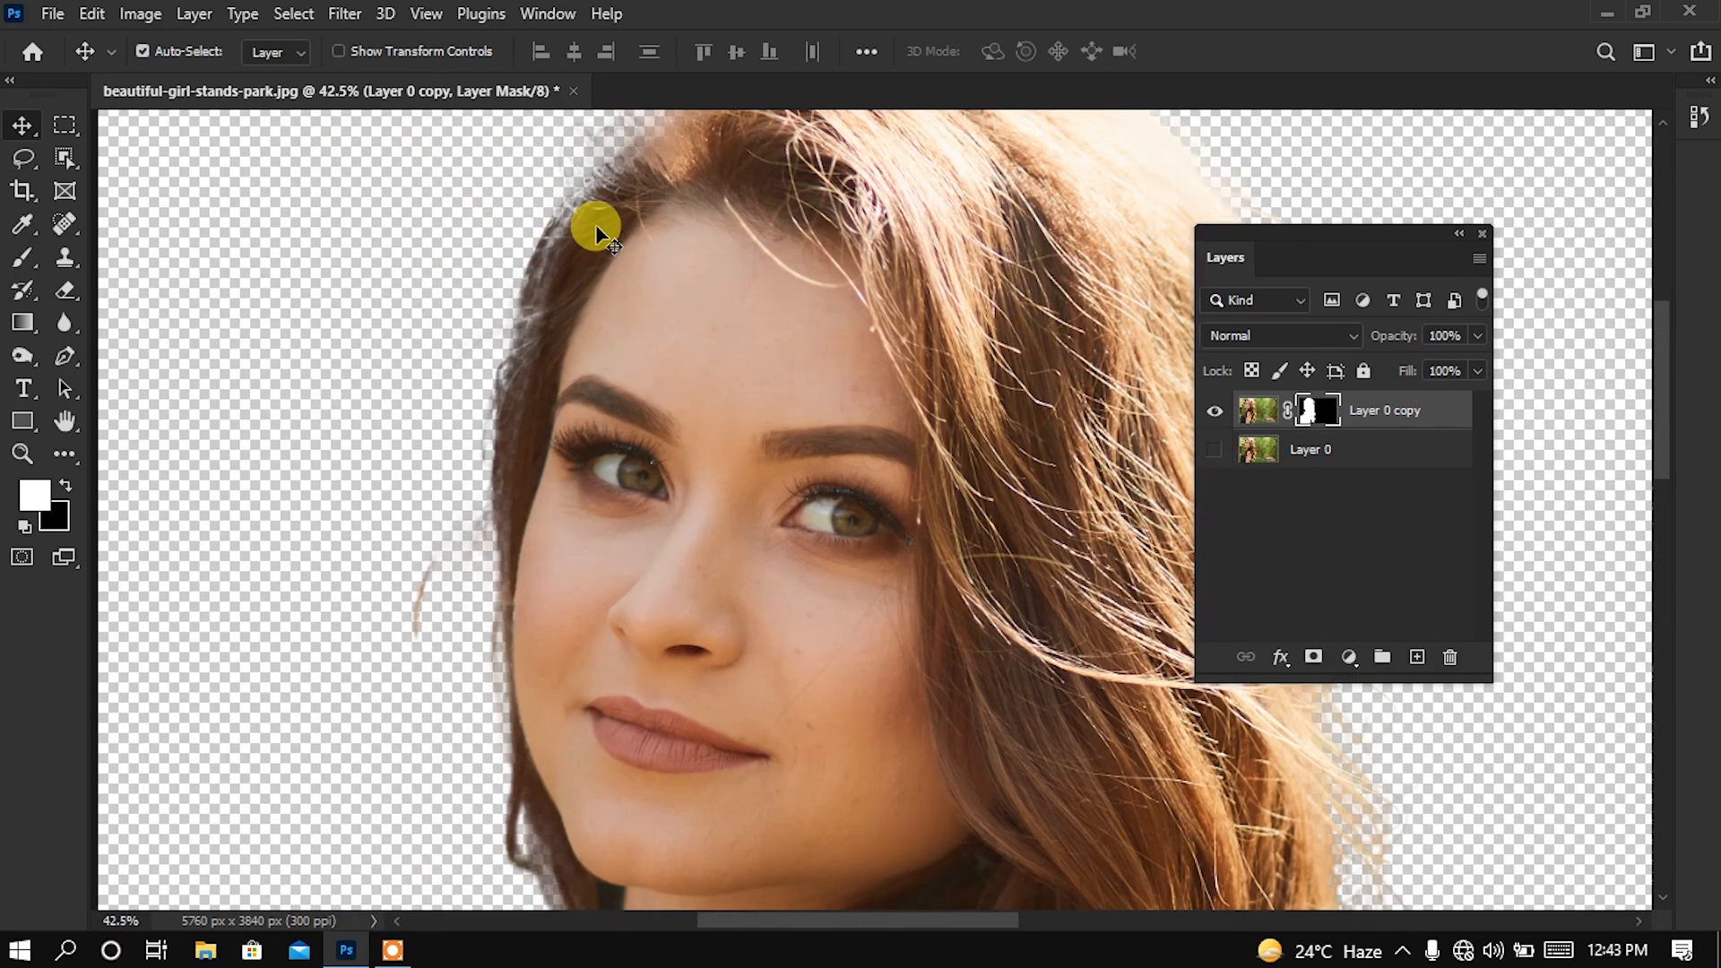
drag(596, 232, 660, 277)
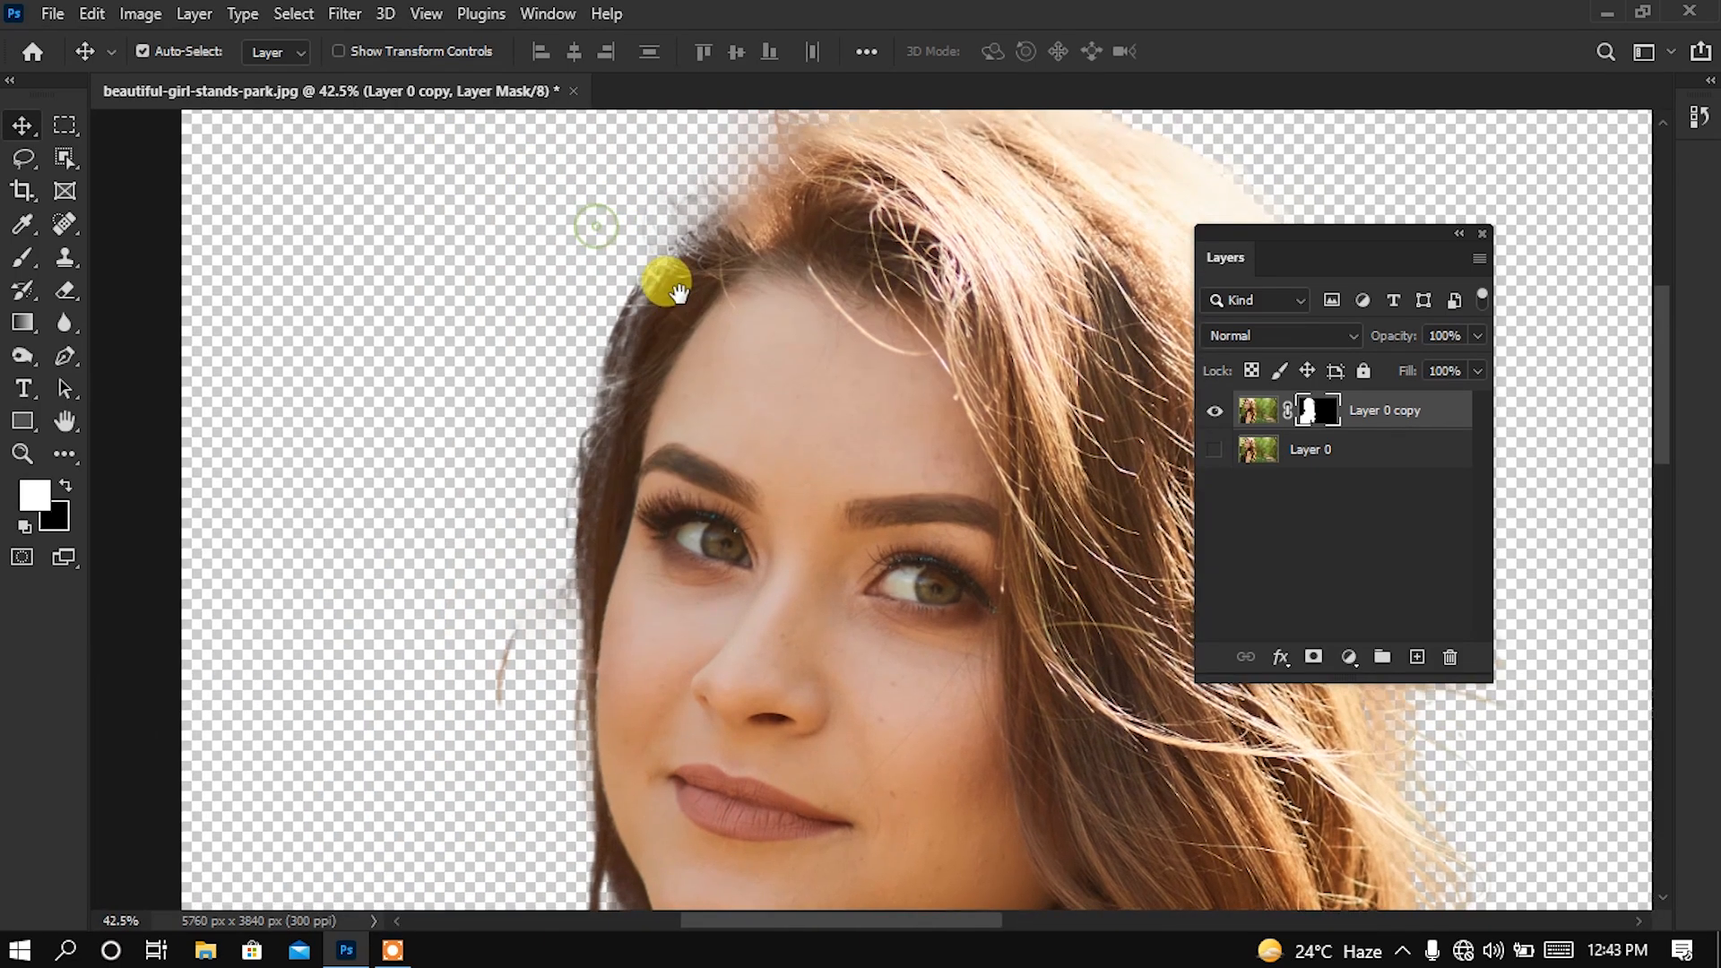
scroll(585, 254, down, 2)
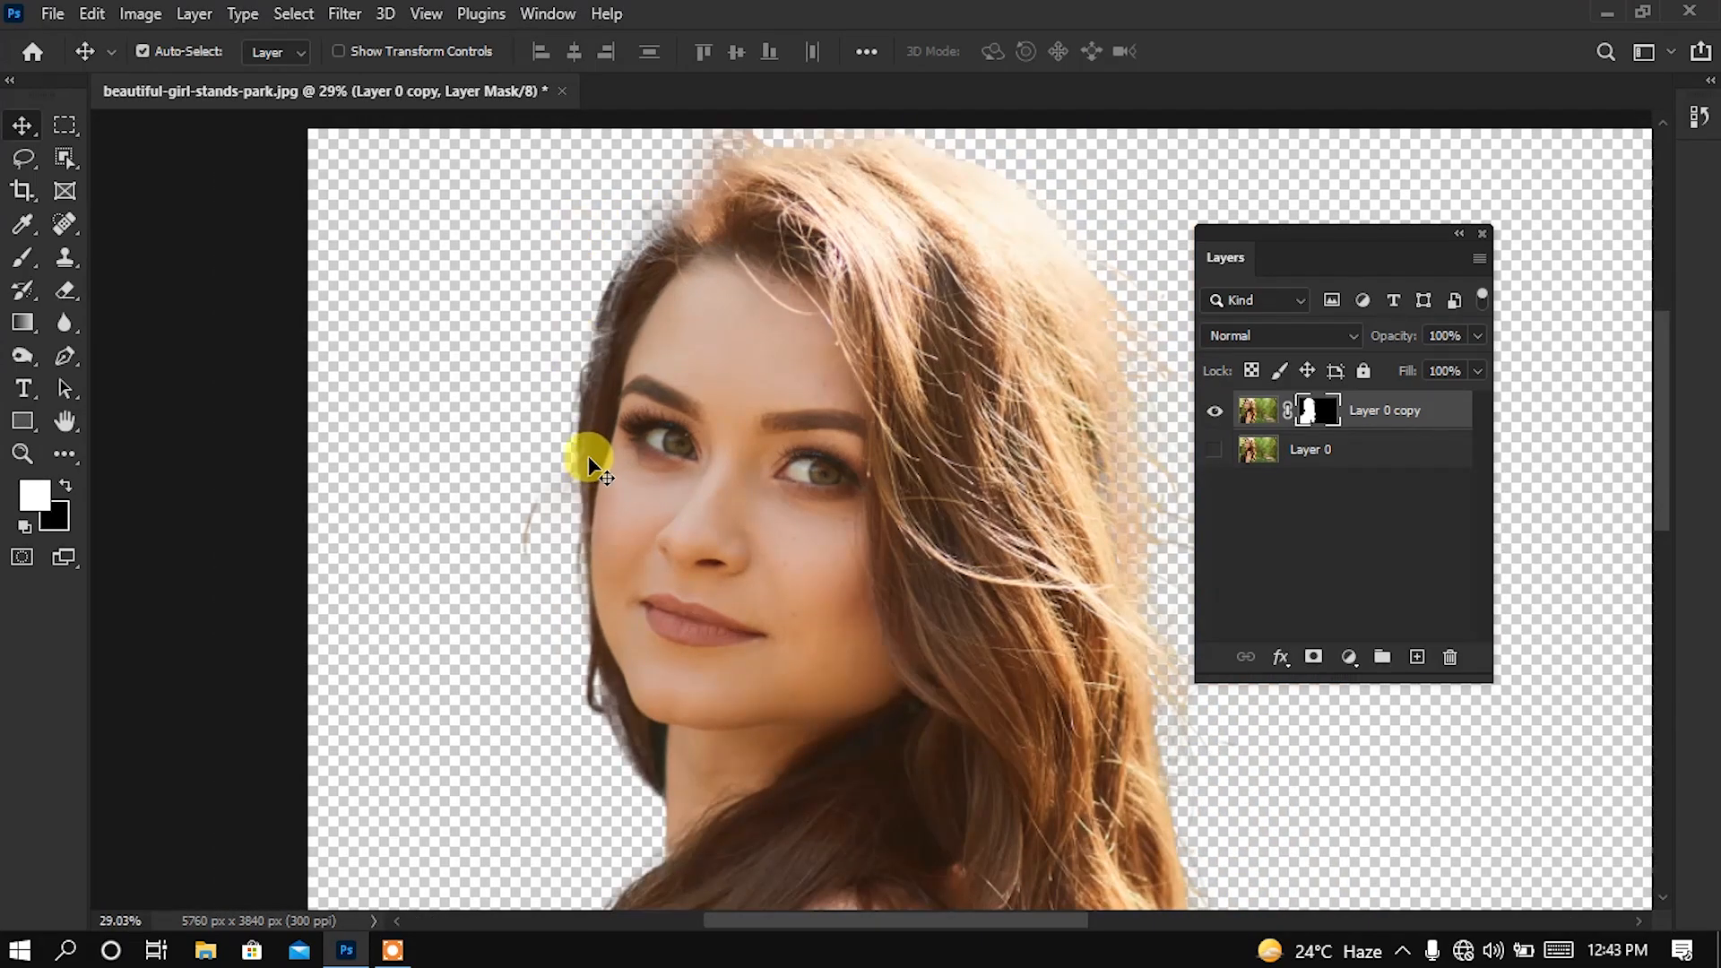
scroll(588, 456, down, 5)
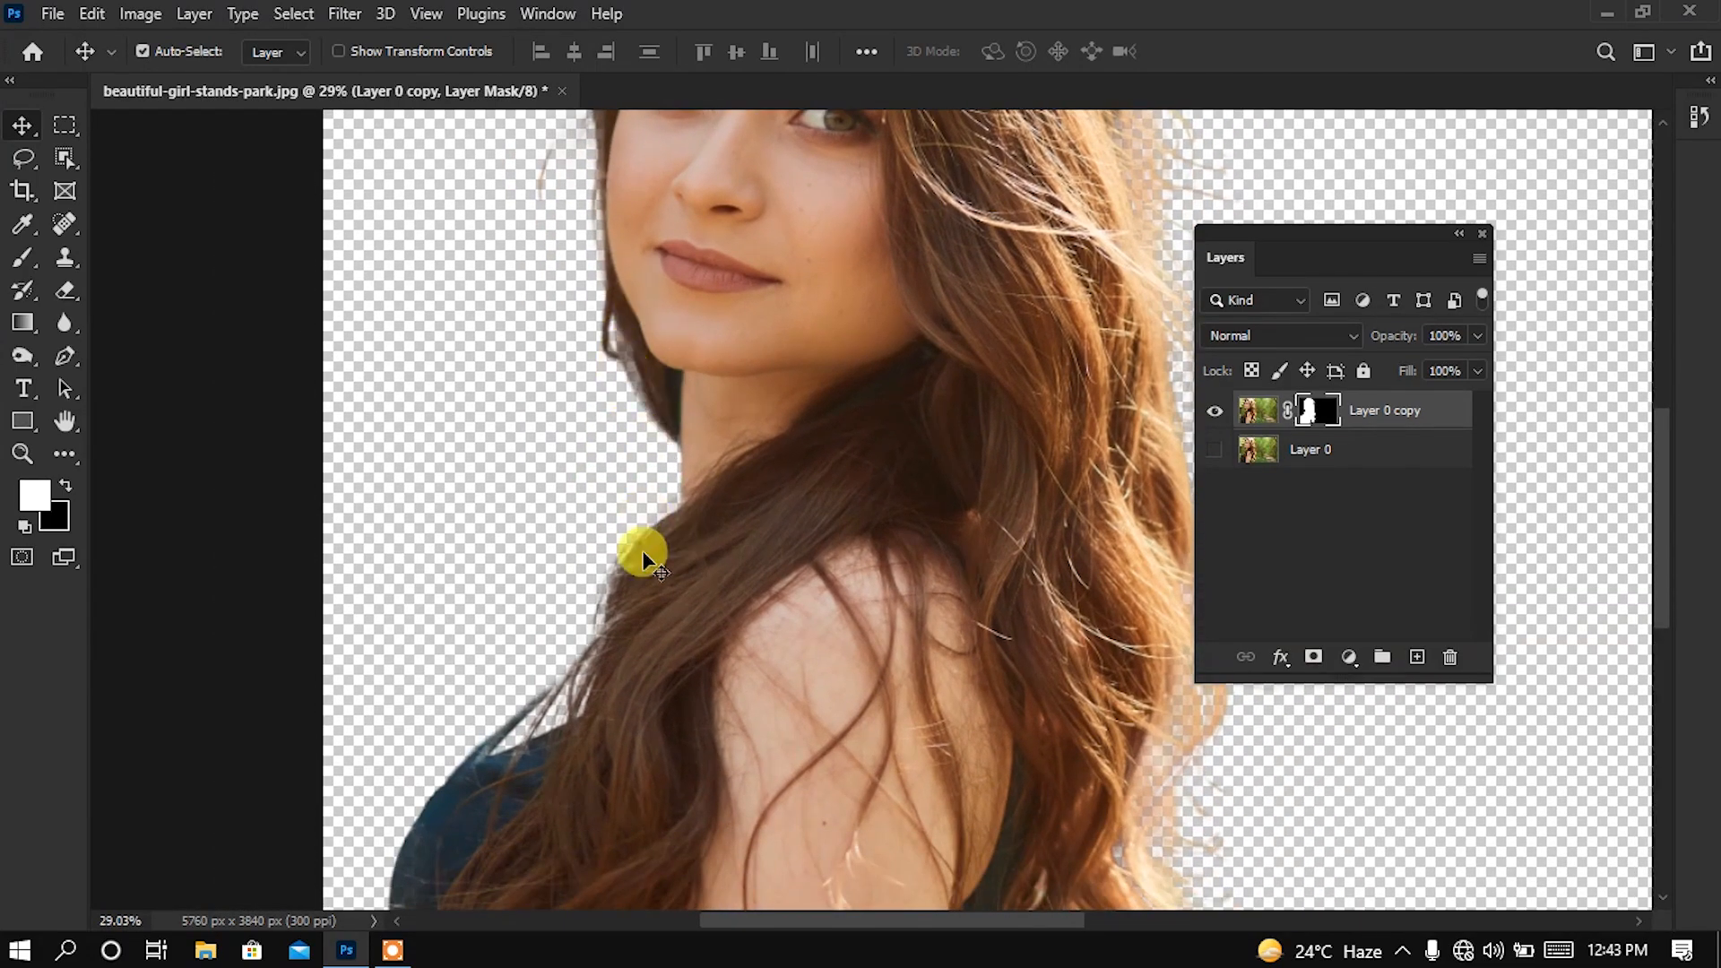
scroll(528, 632, down, 2)
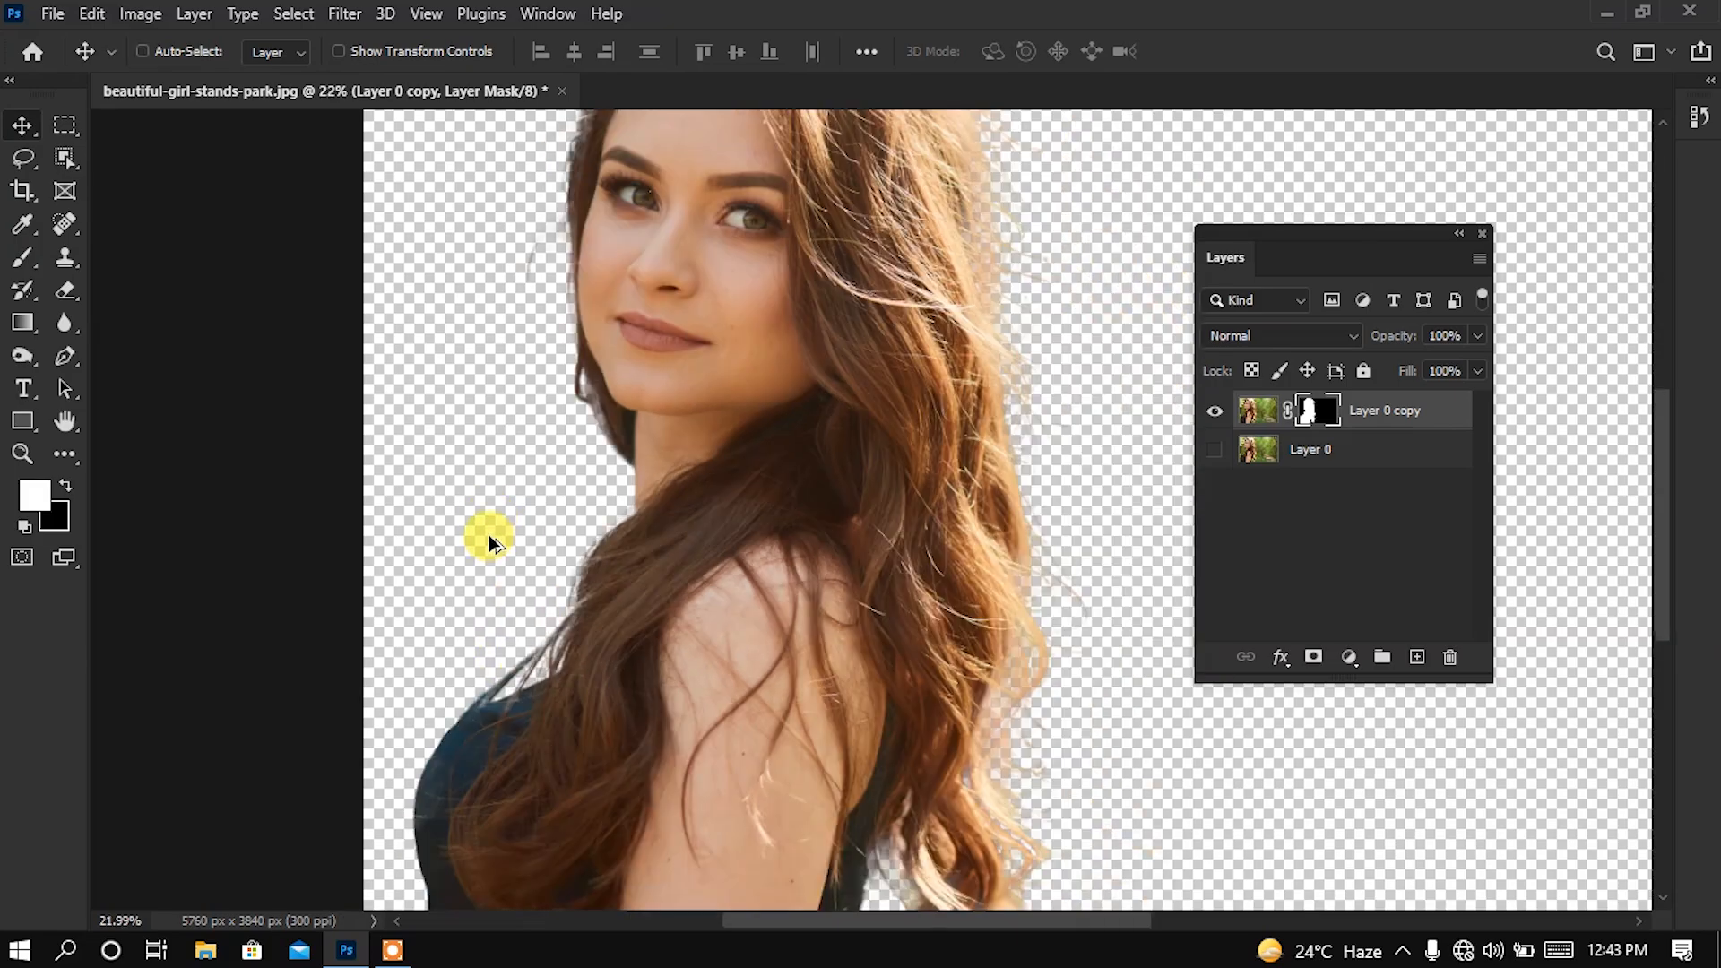
drag(815, 462, 766, 568)
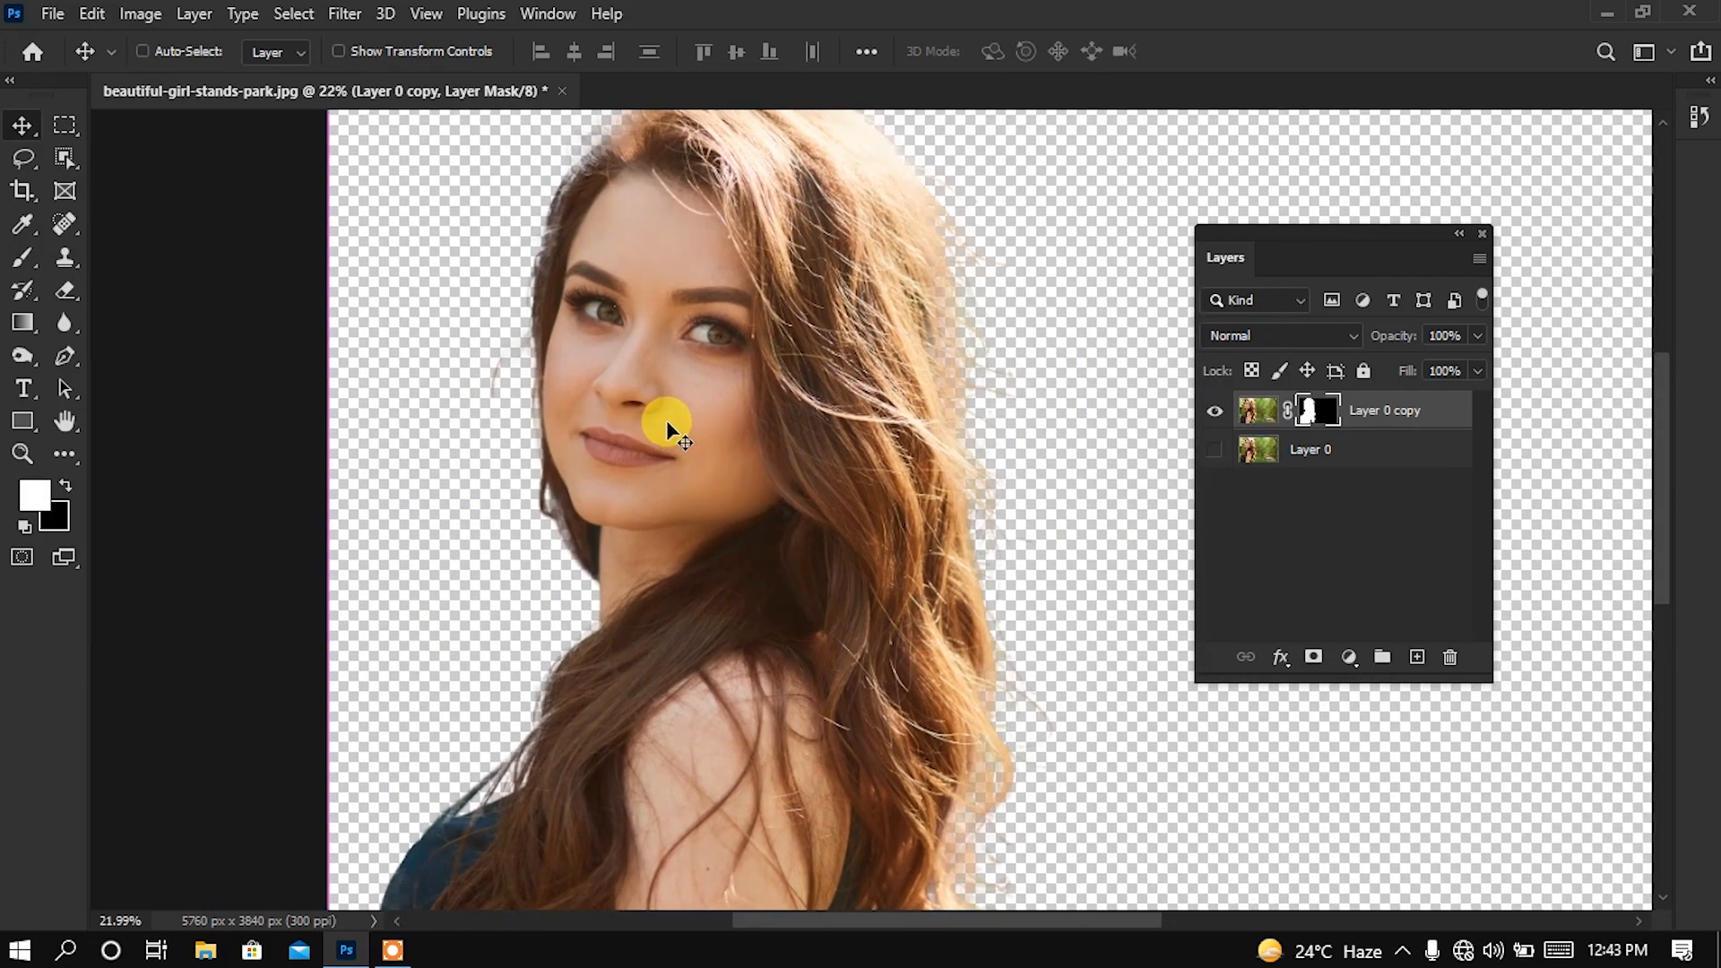
scroll(664, 430, right, 1)
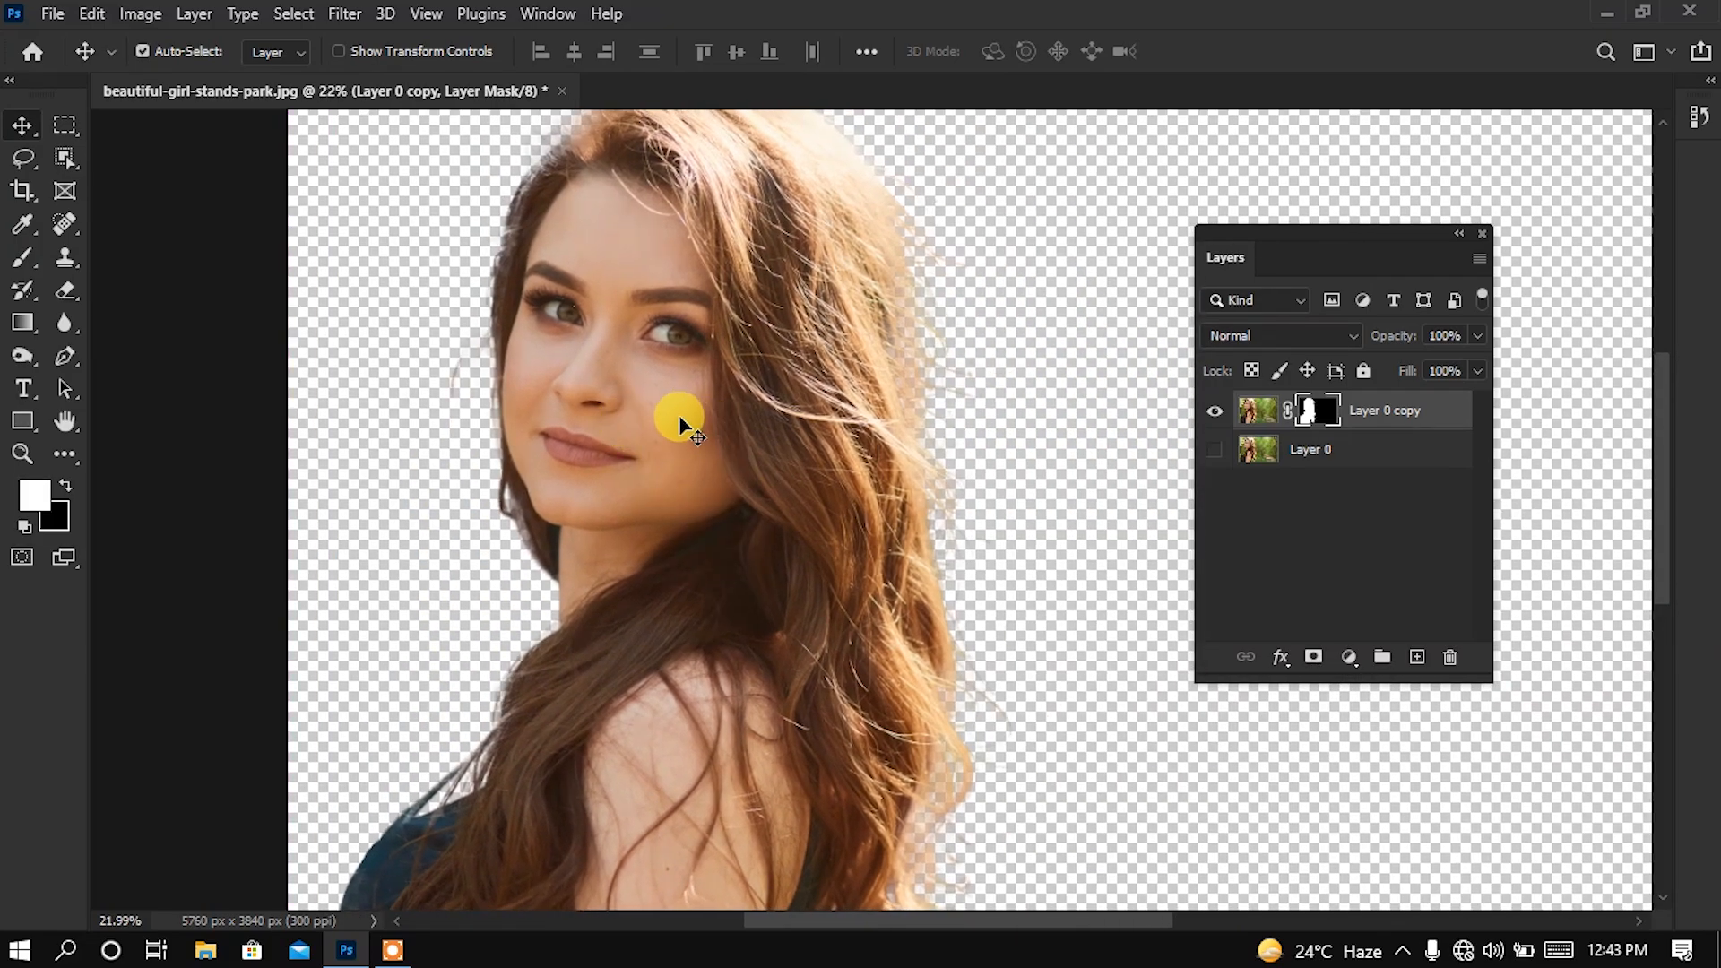
scroll(668, 405, down, 1)
drag(734, 461, 723, 438)
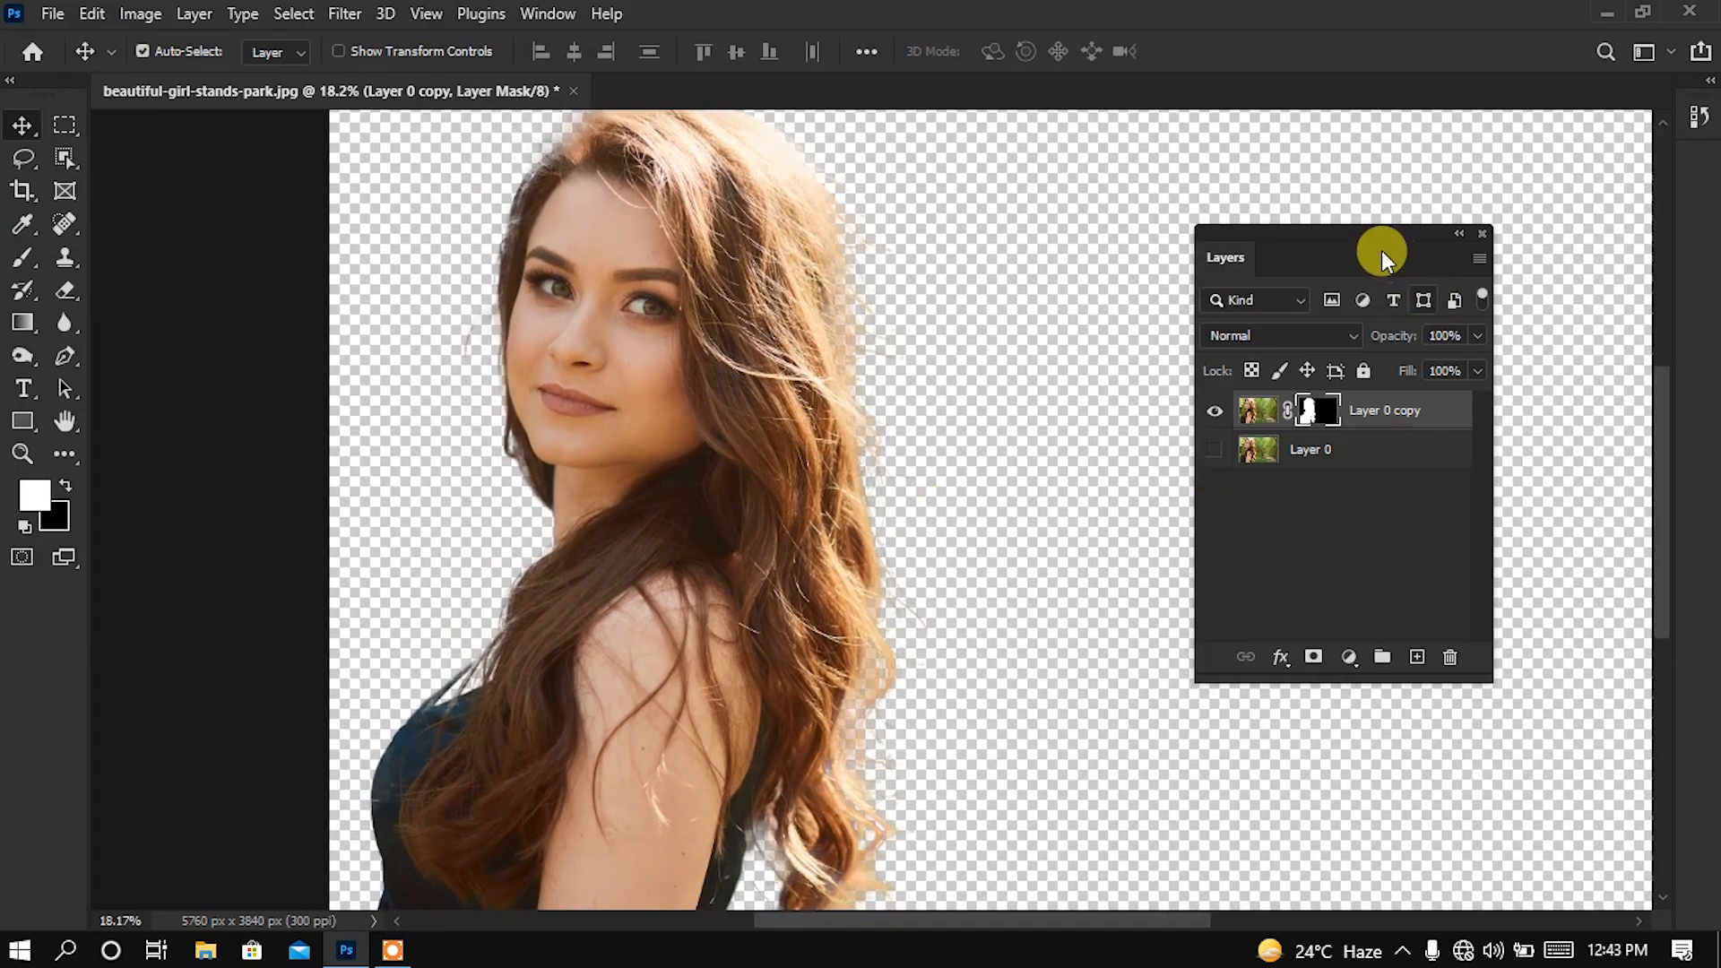
Add a dark reddish-brown Solid Color fill layer and place it directly beneath the masked cutout layer
drag(1383, 257, 1213, 207)
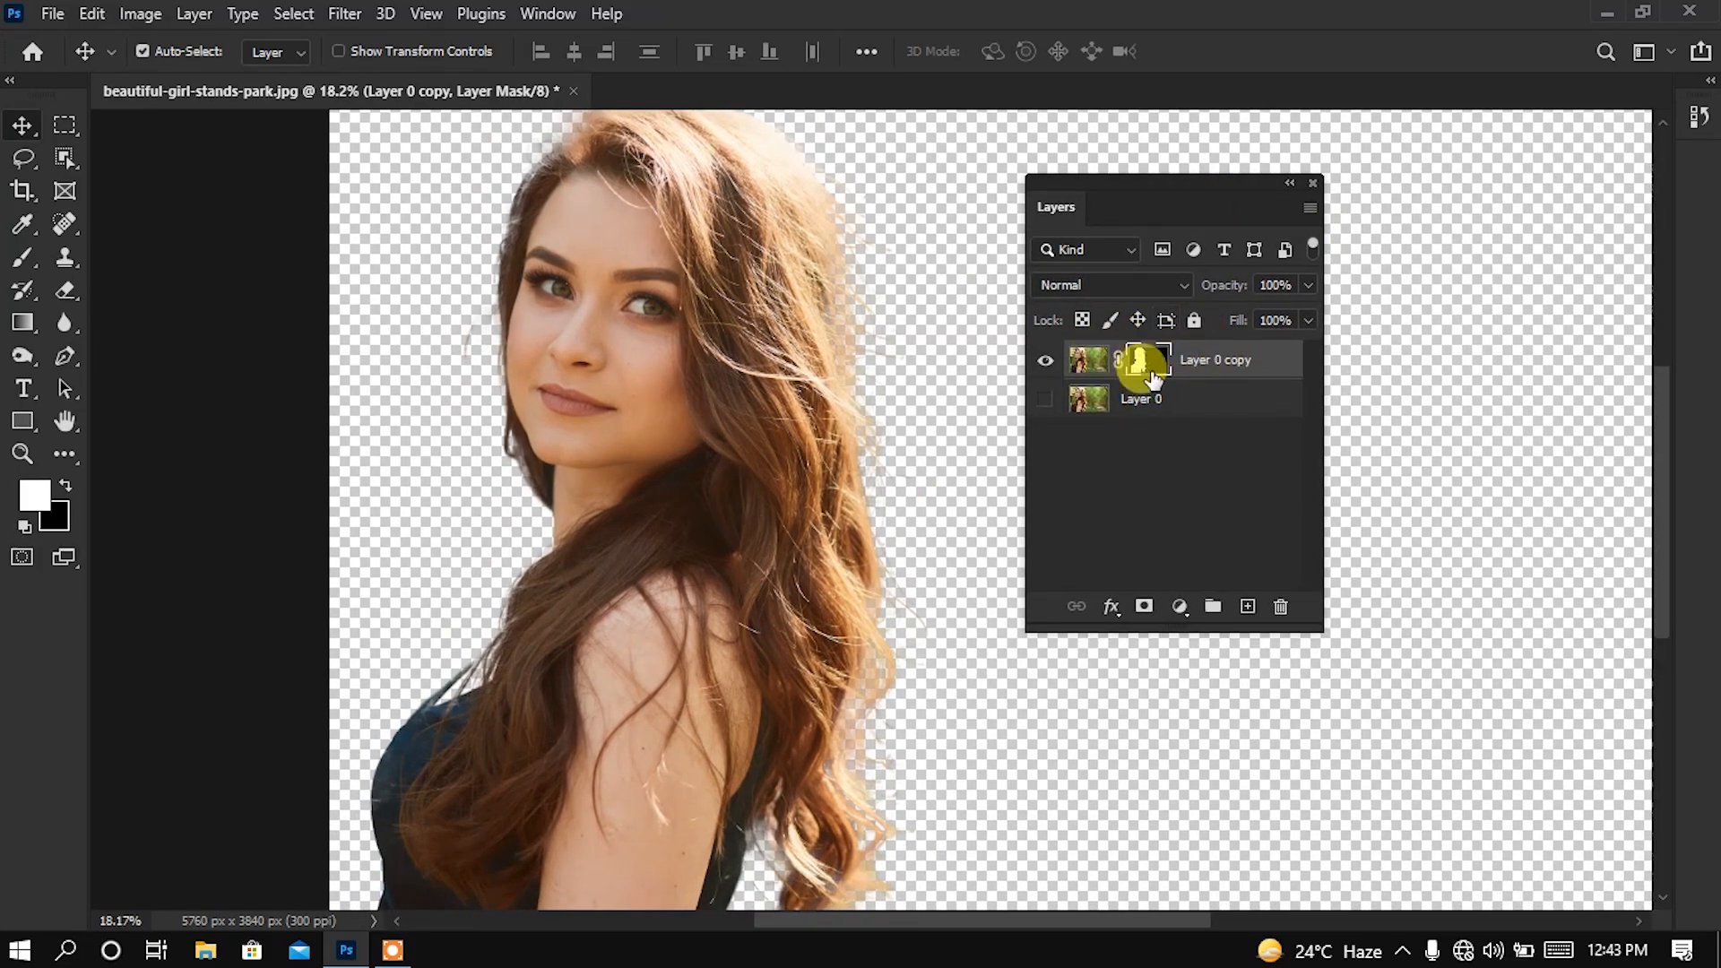
click(1180, 606)
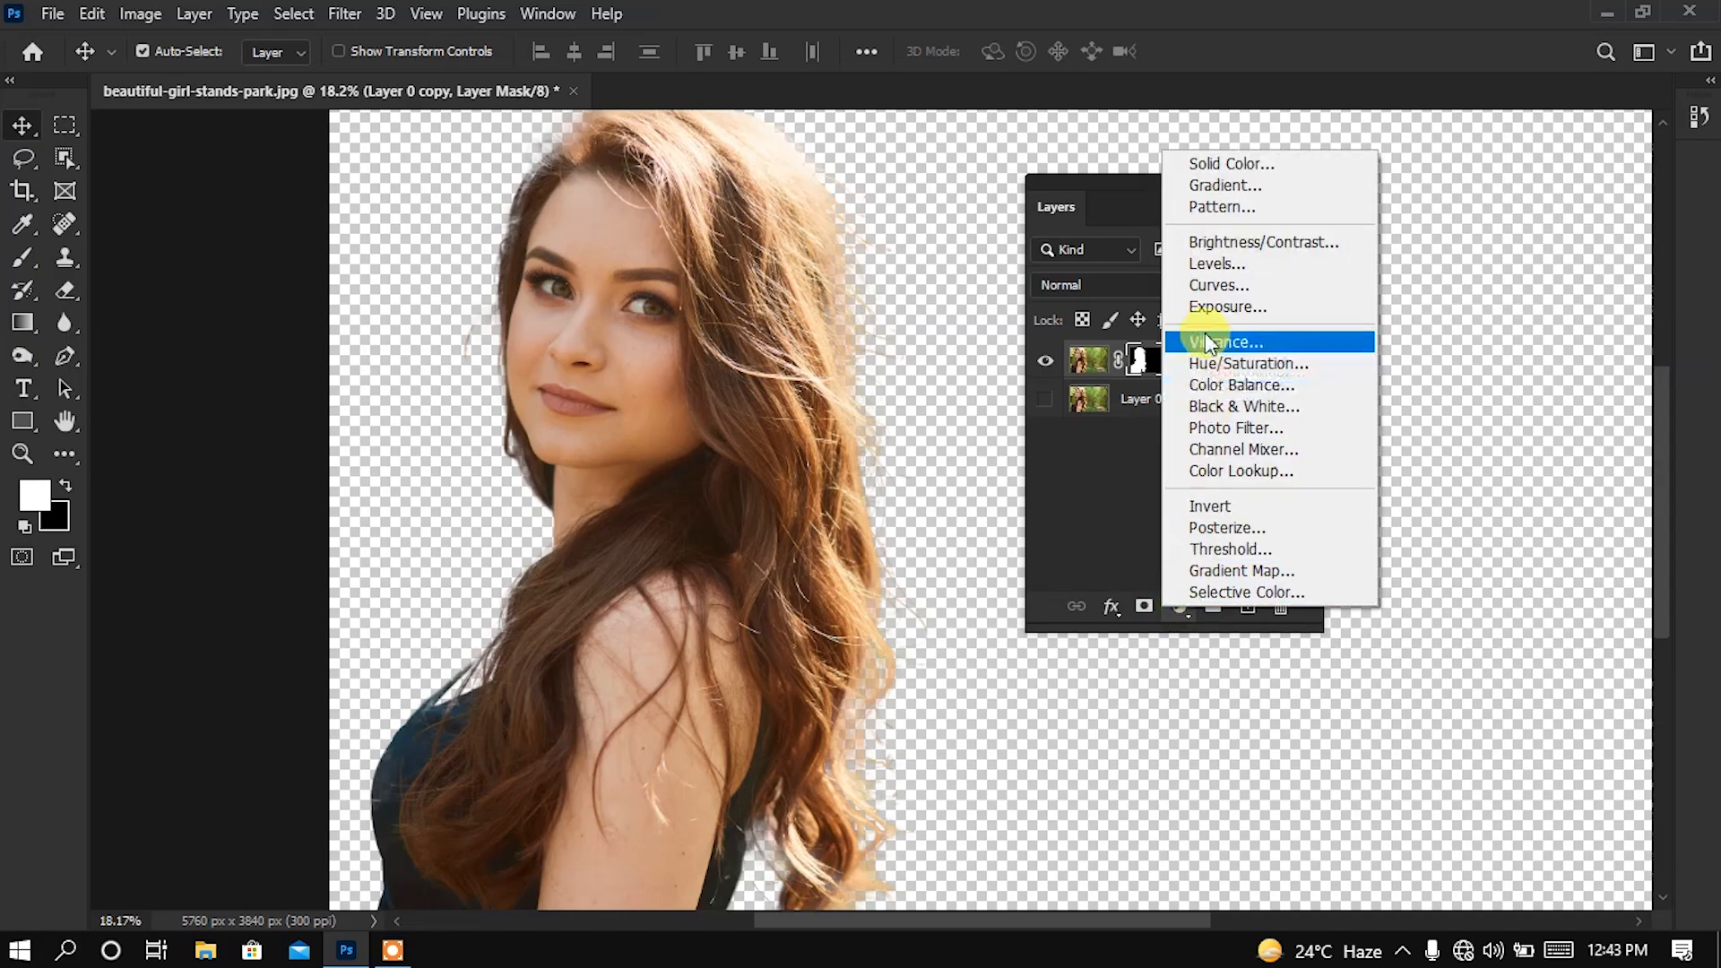
click(1201, 168)
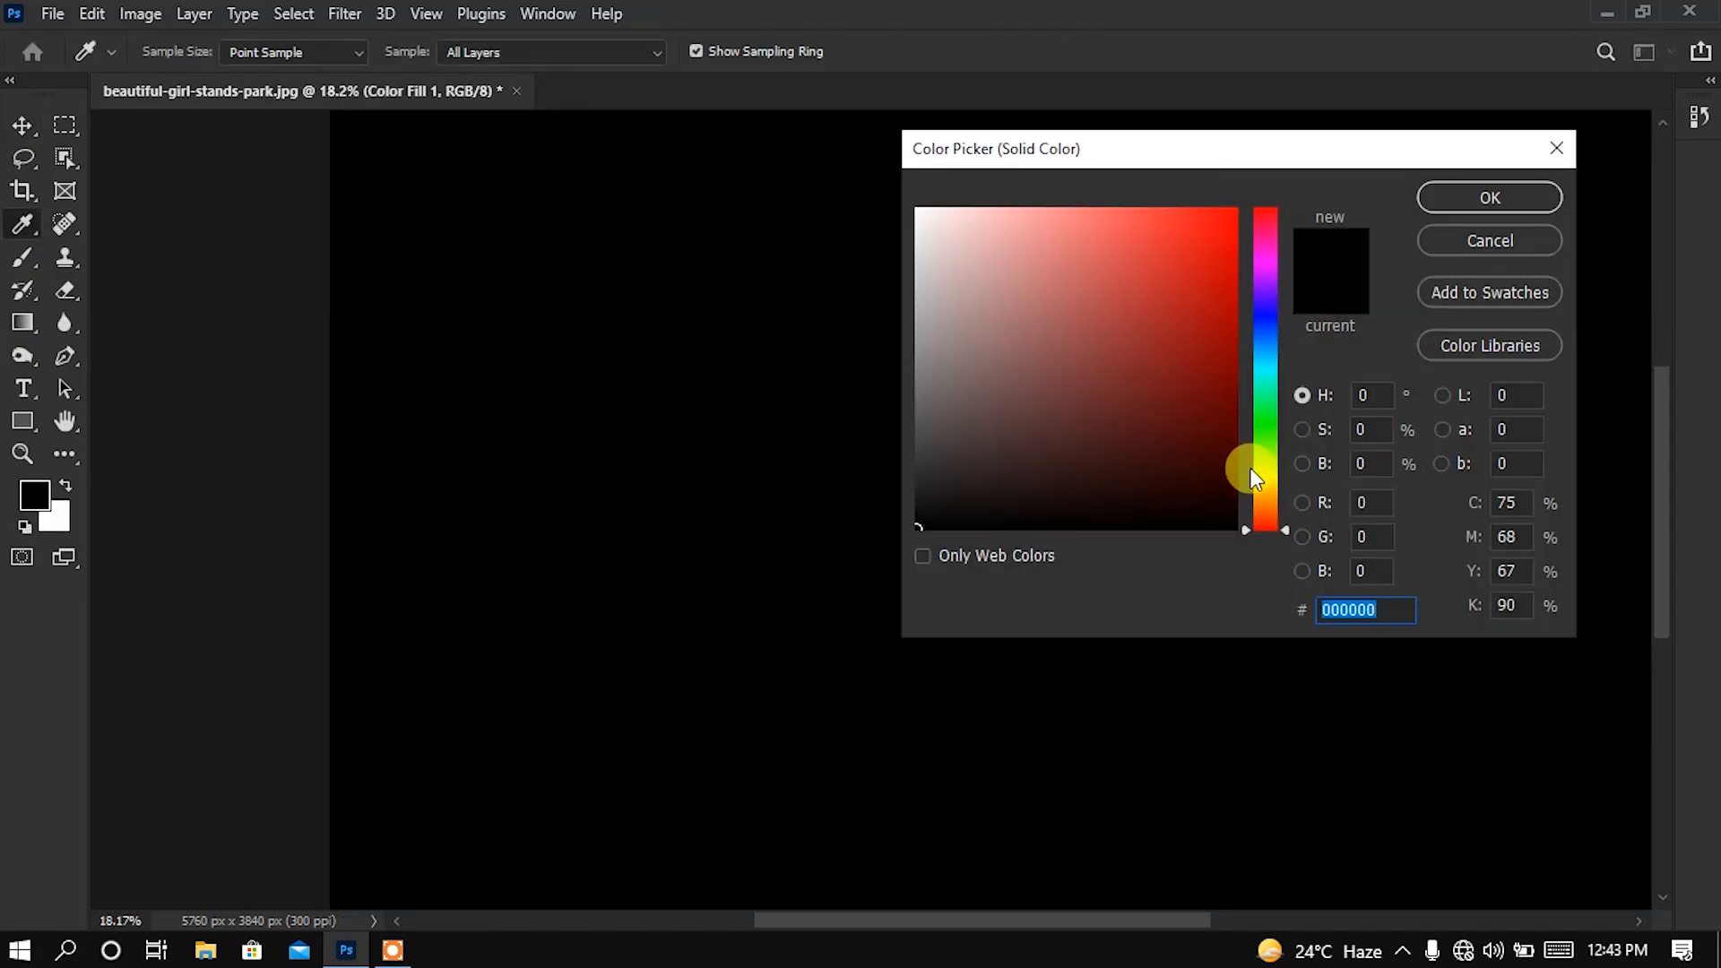
drag(1258, 487, 1255, 518)
click(1238, 431)
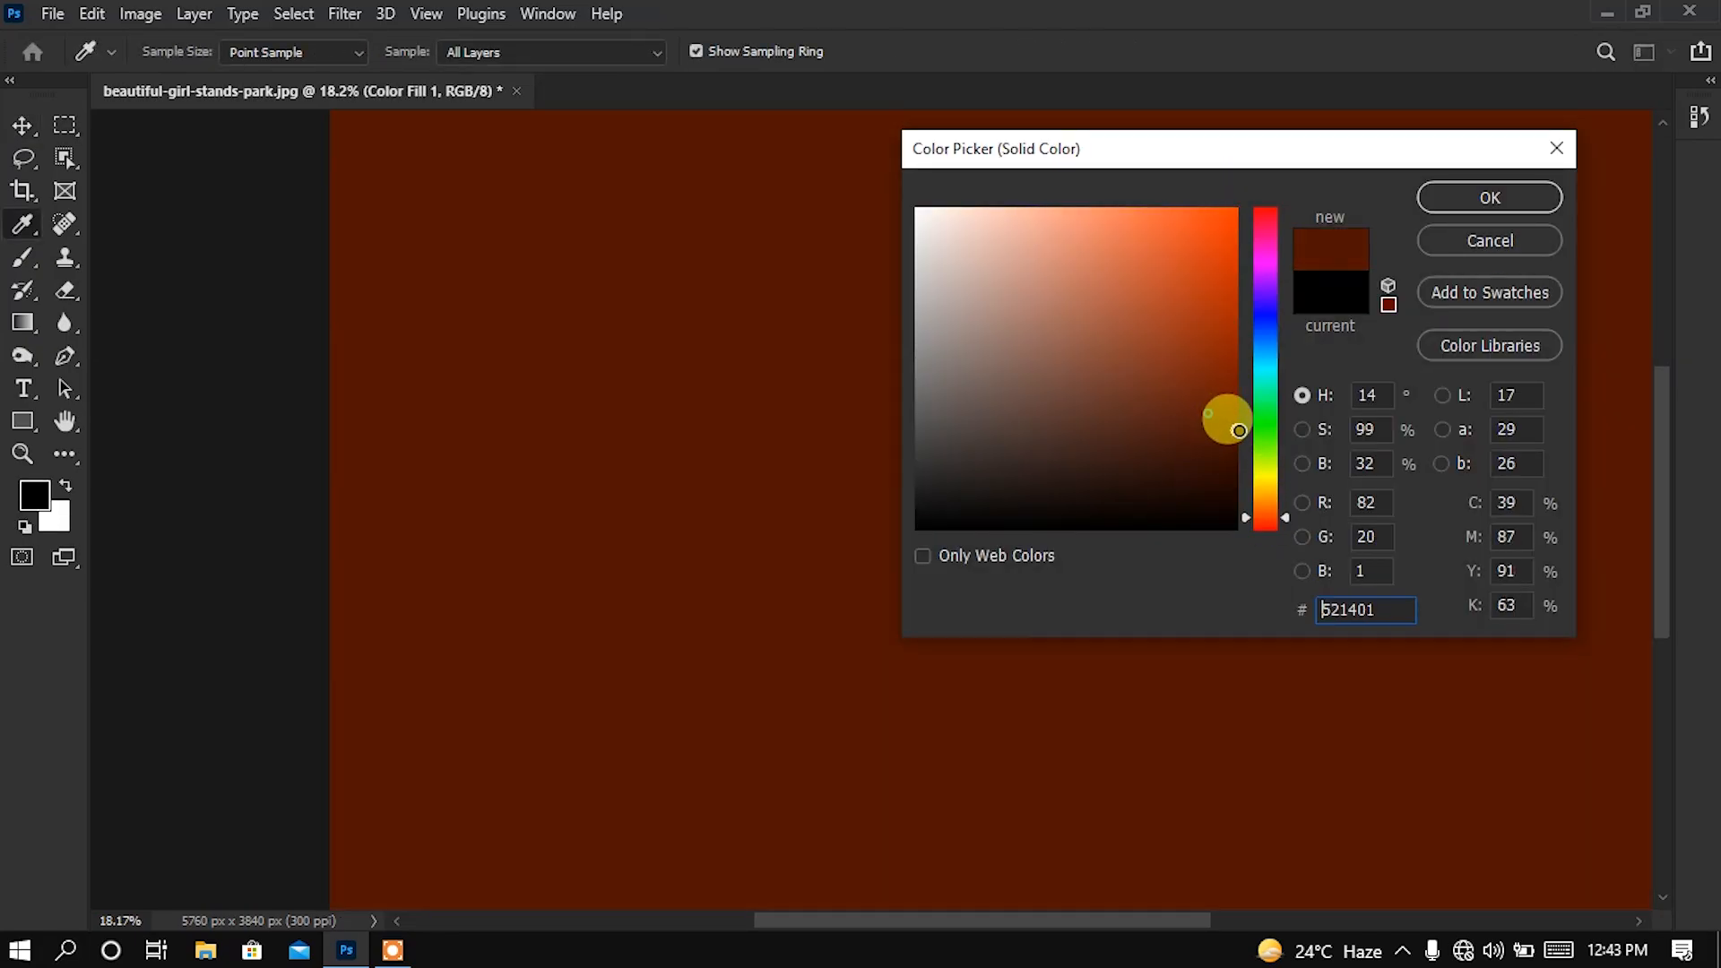
click(1460, 199)
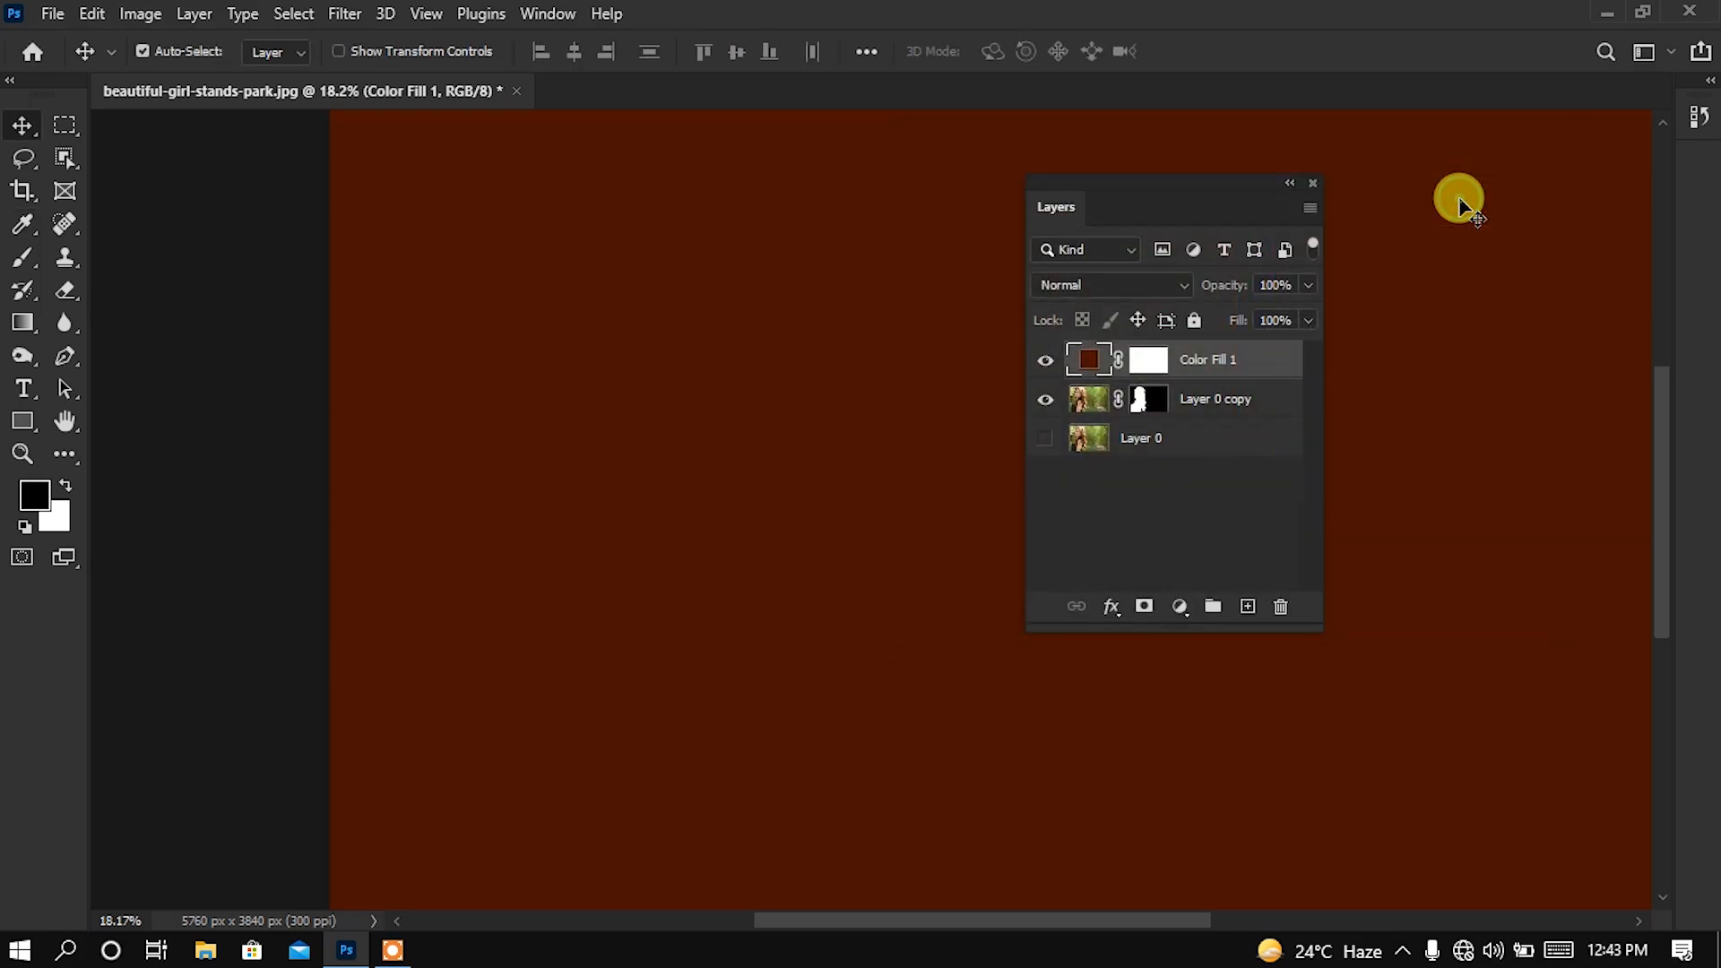
drag(1203, 357, 1190, 410)
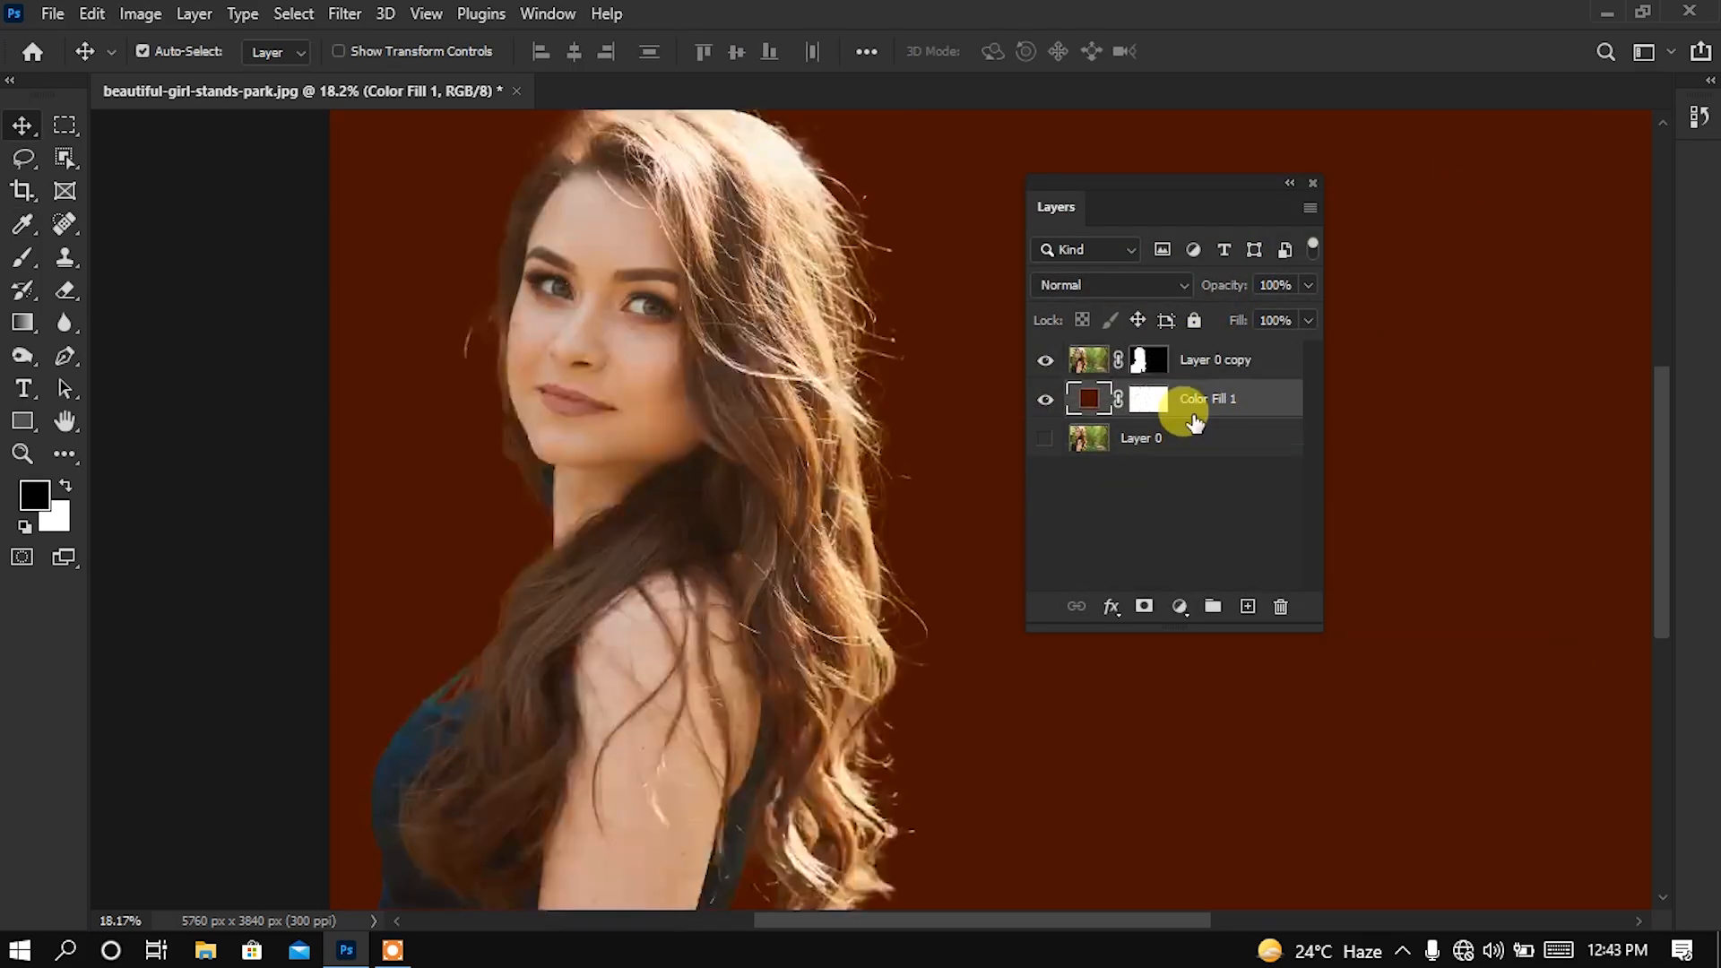
Display the layer mask of Layer 0 copy on its own, with the hair gap at the shoulder in view
drag(518, 218, 556, 251)
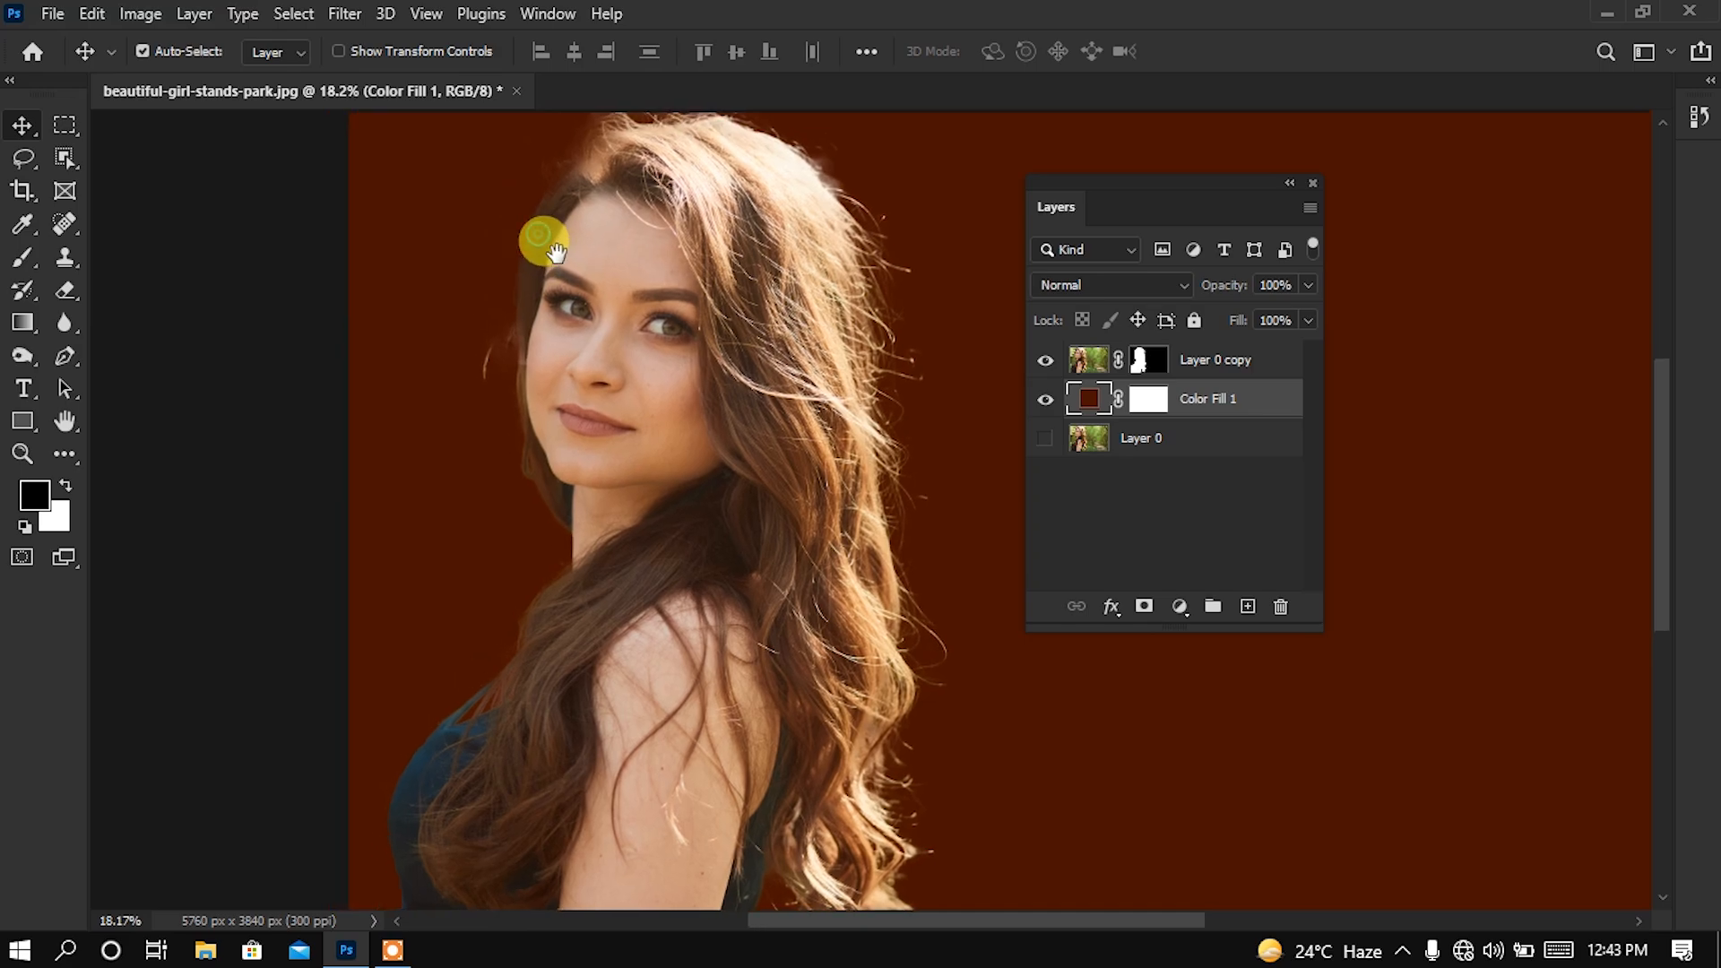
scroll(461, 739, up, 6)
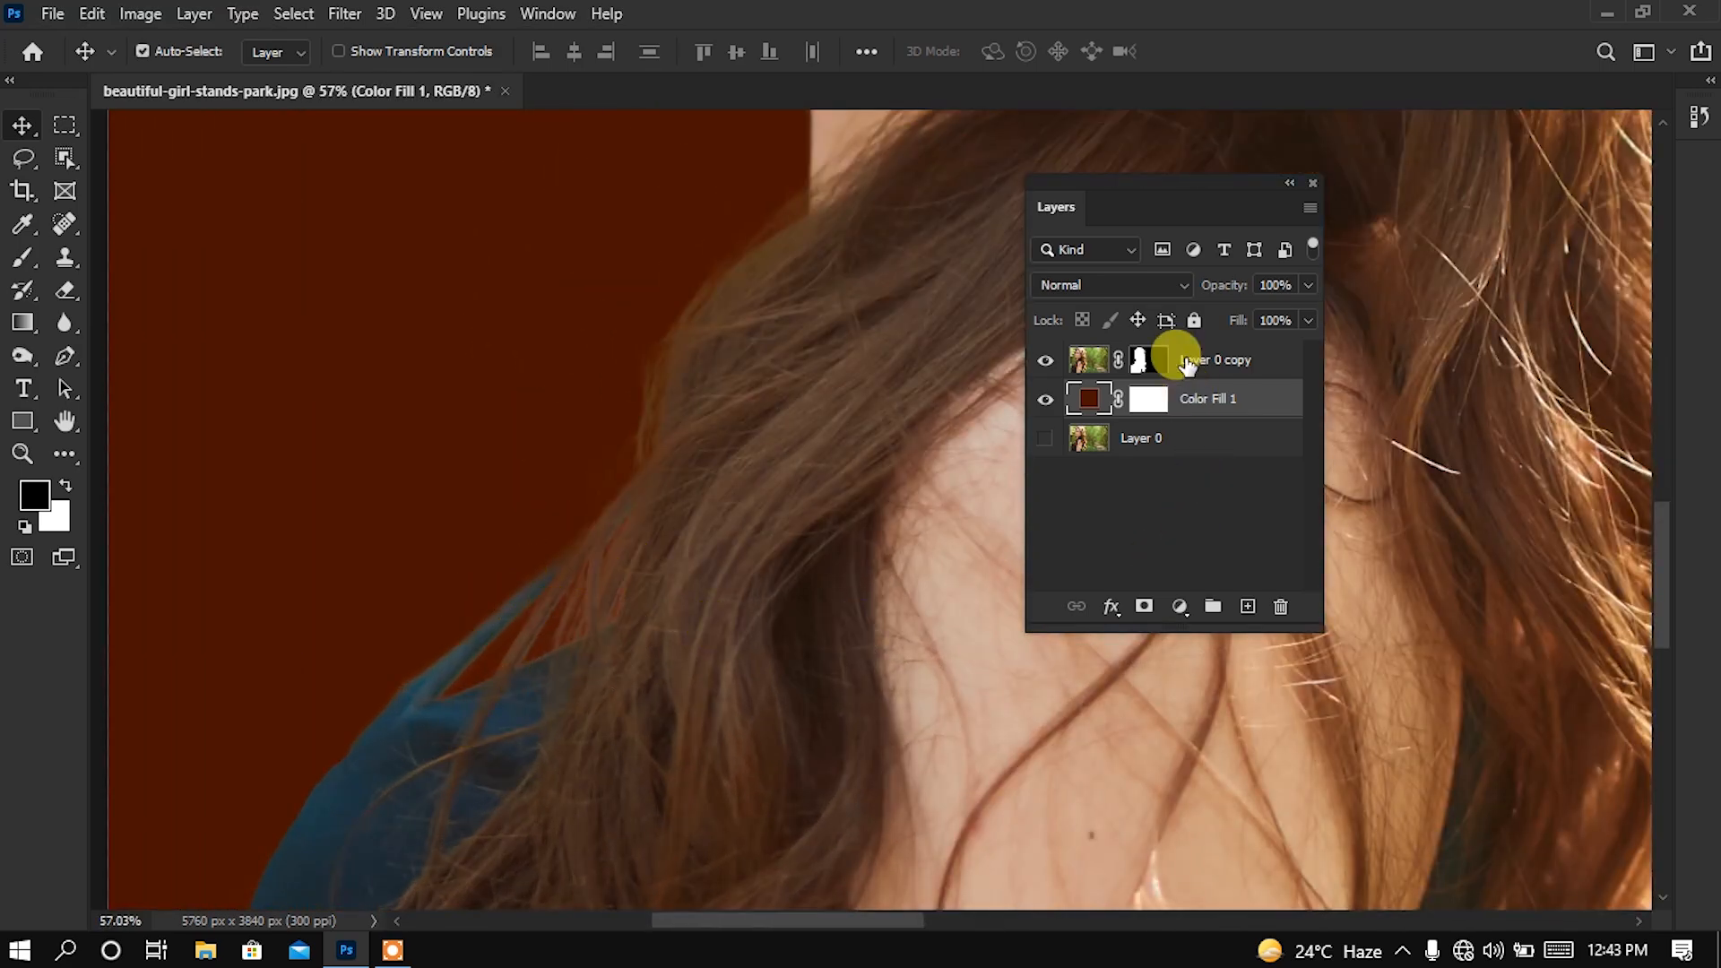
click(1188, 364)
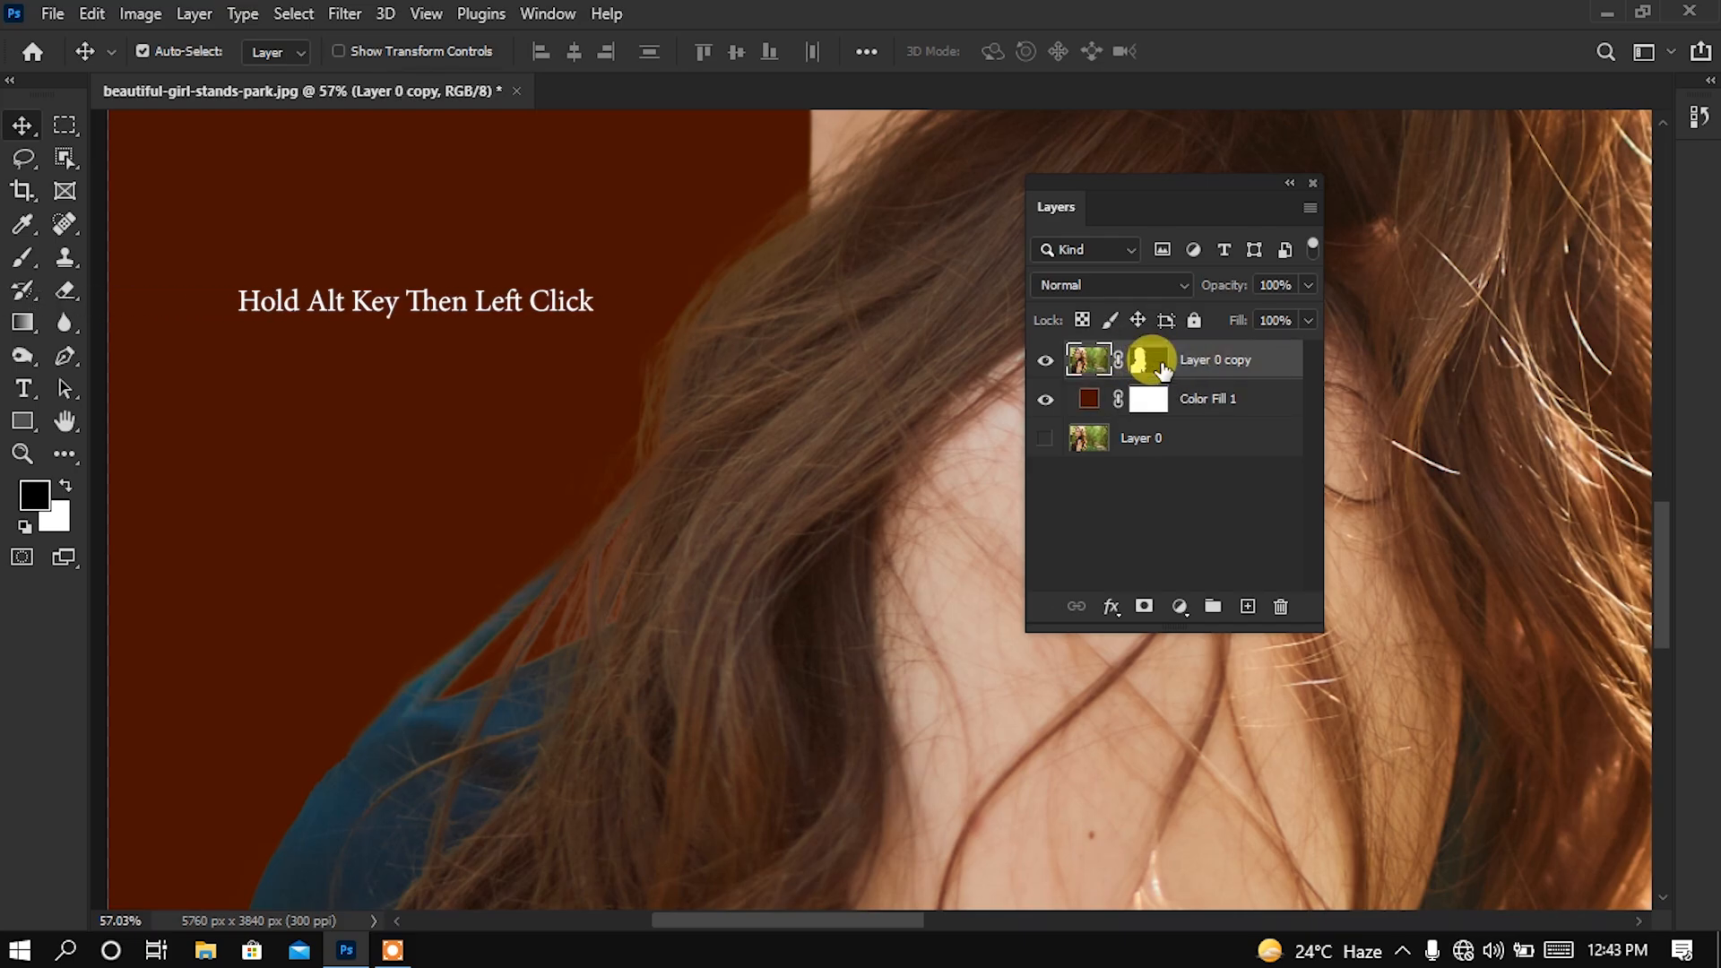
alt+click(1162, 364)
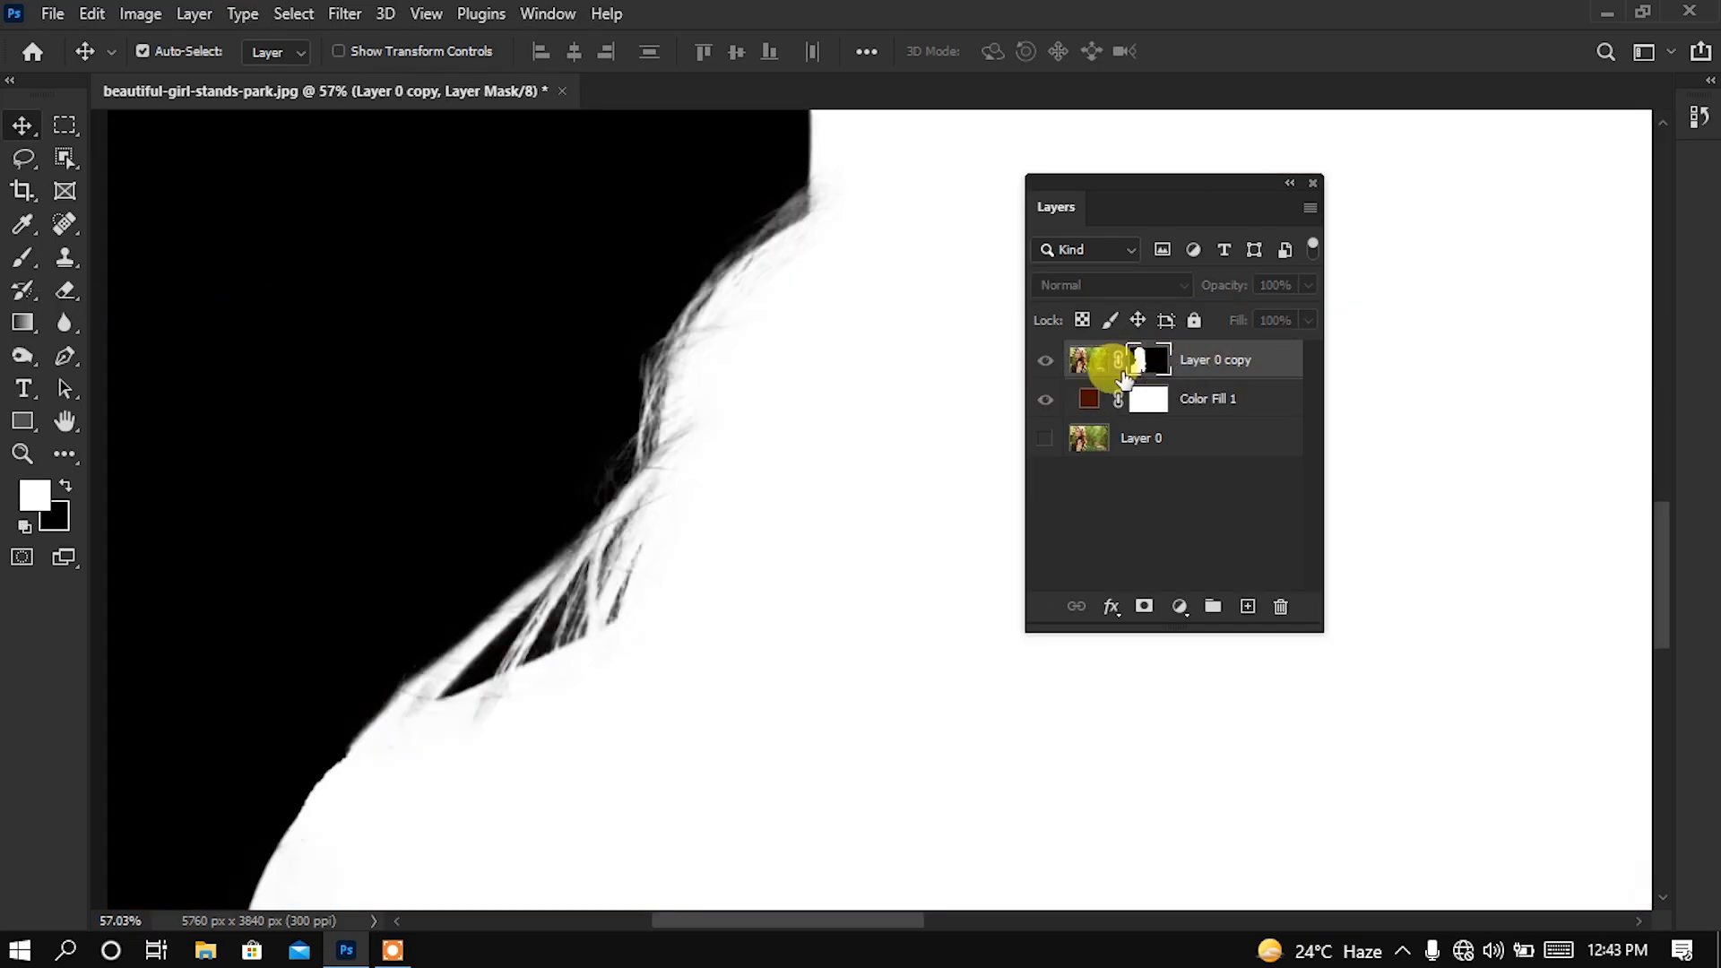
scroll(561, 412, down, 5)
scroll(546, 425, down, 2)
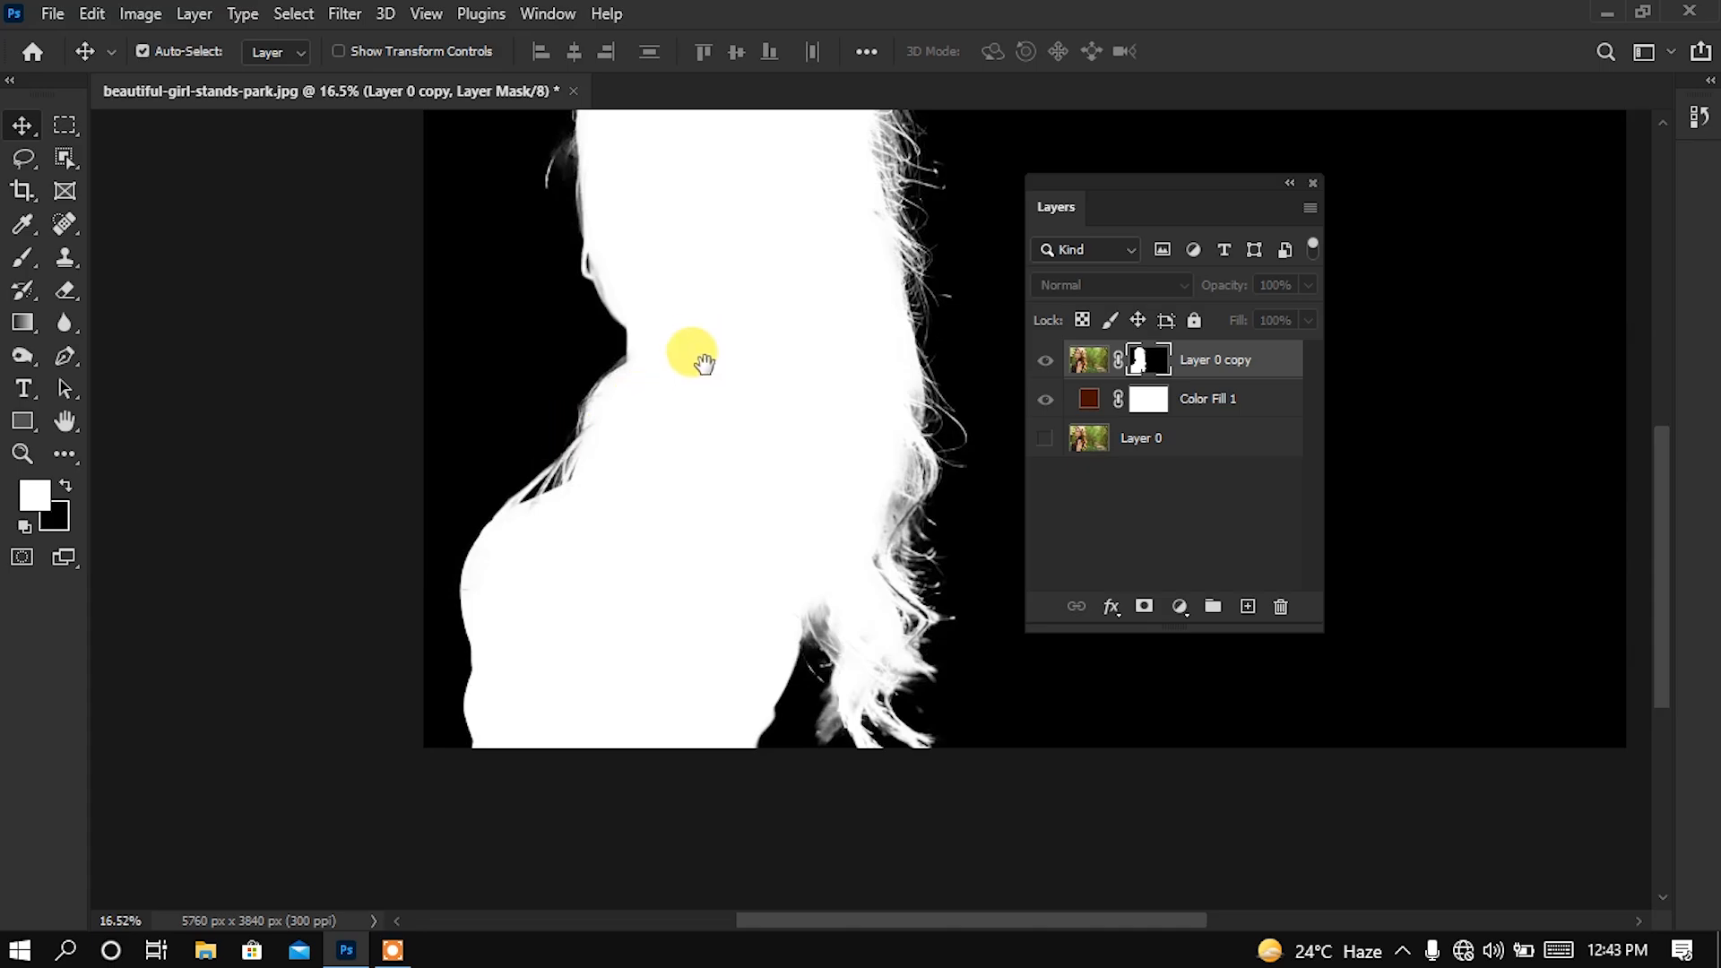
drag(690, 358, 627, 487)
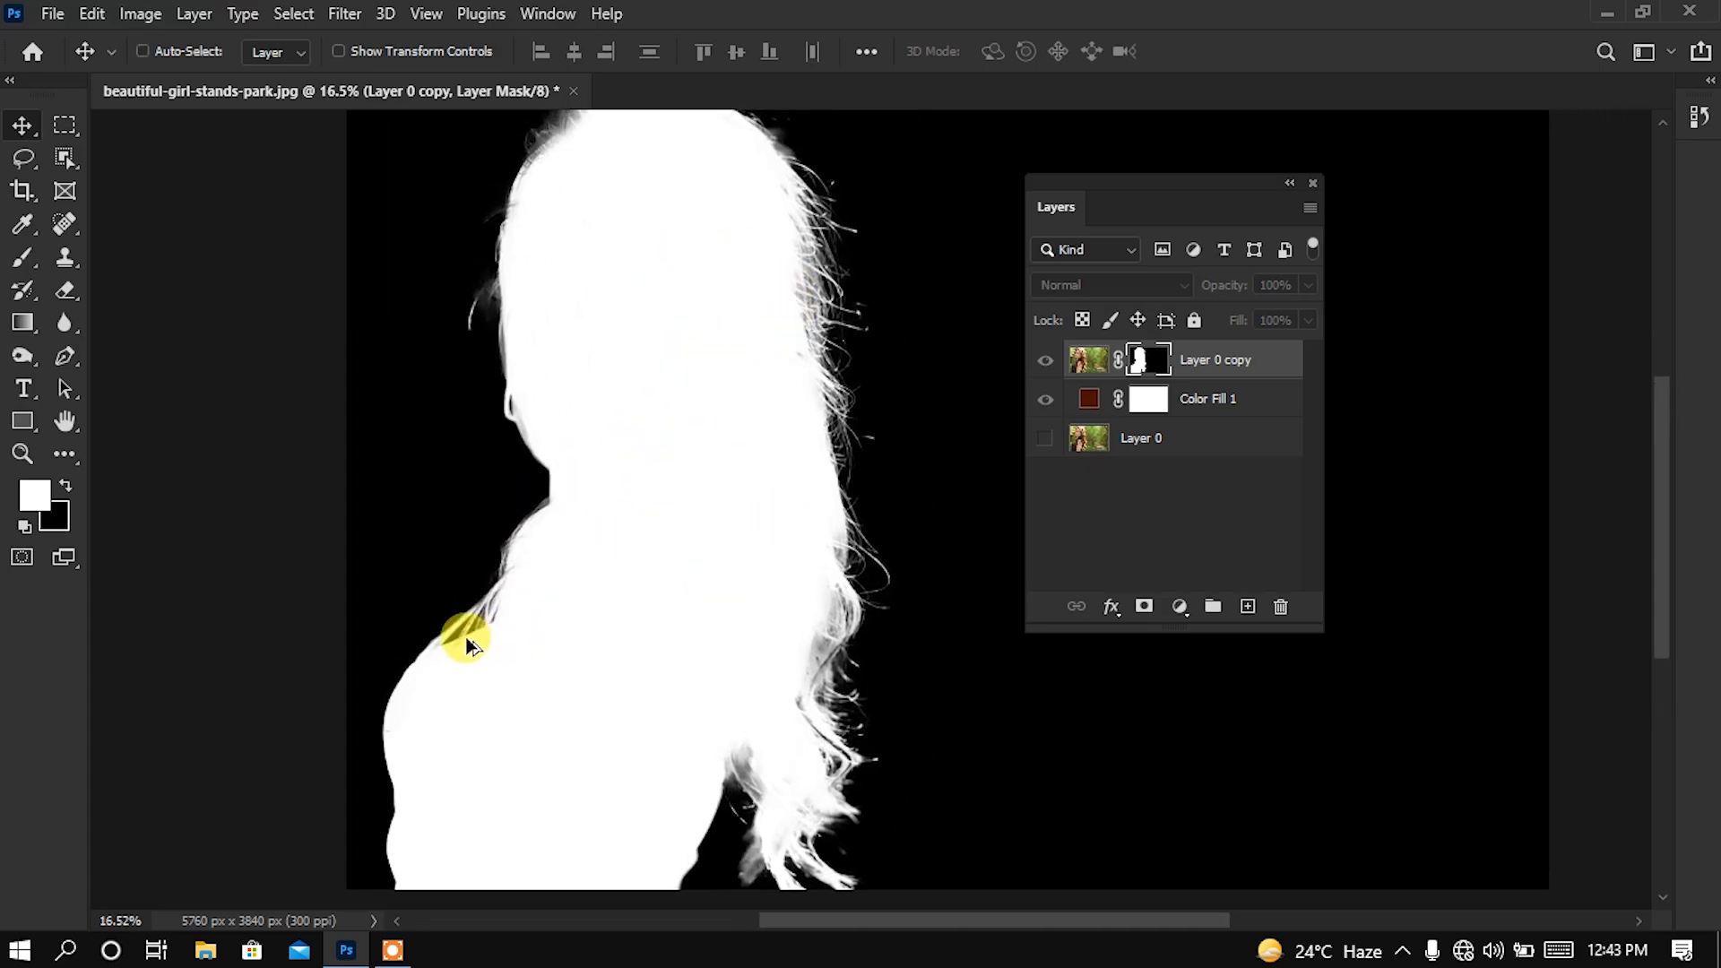
scroll(395, 633, up, 5)
drag(683, 656, 647, 592)
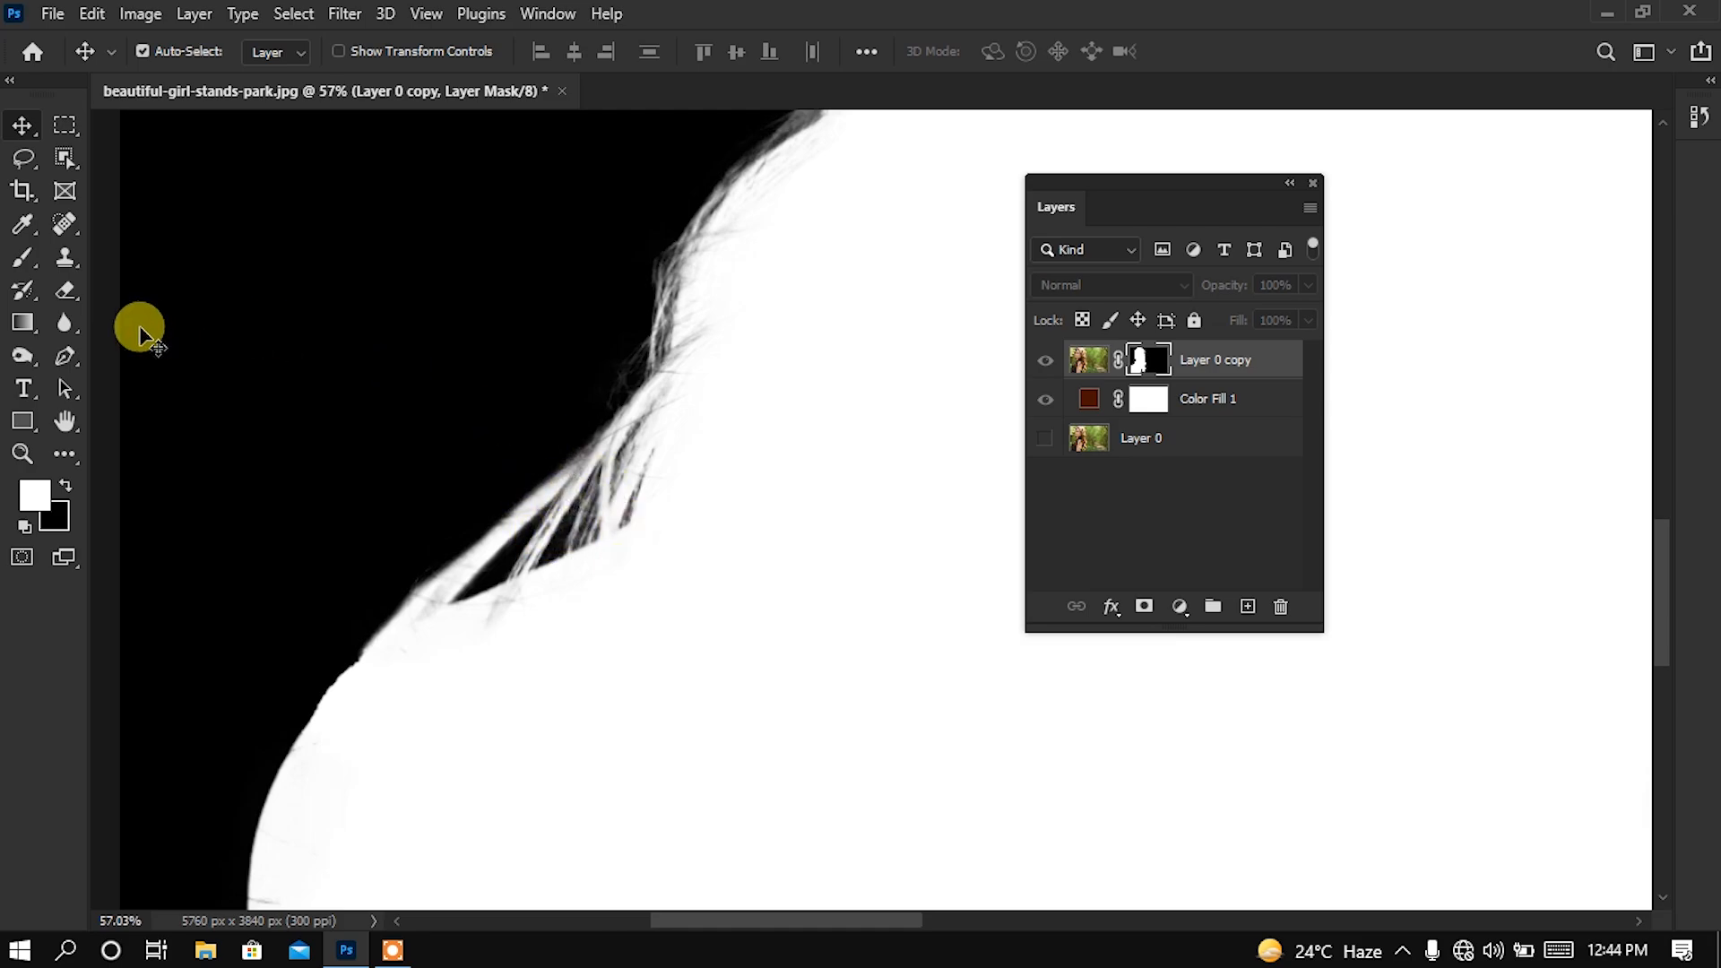
Set up the Dodge Tool with Range Shadows, Exposure 80% and a 67 px brush
drag(27, 358, 52, 354)
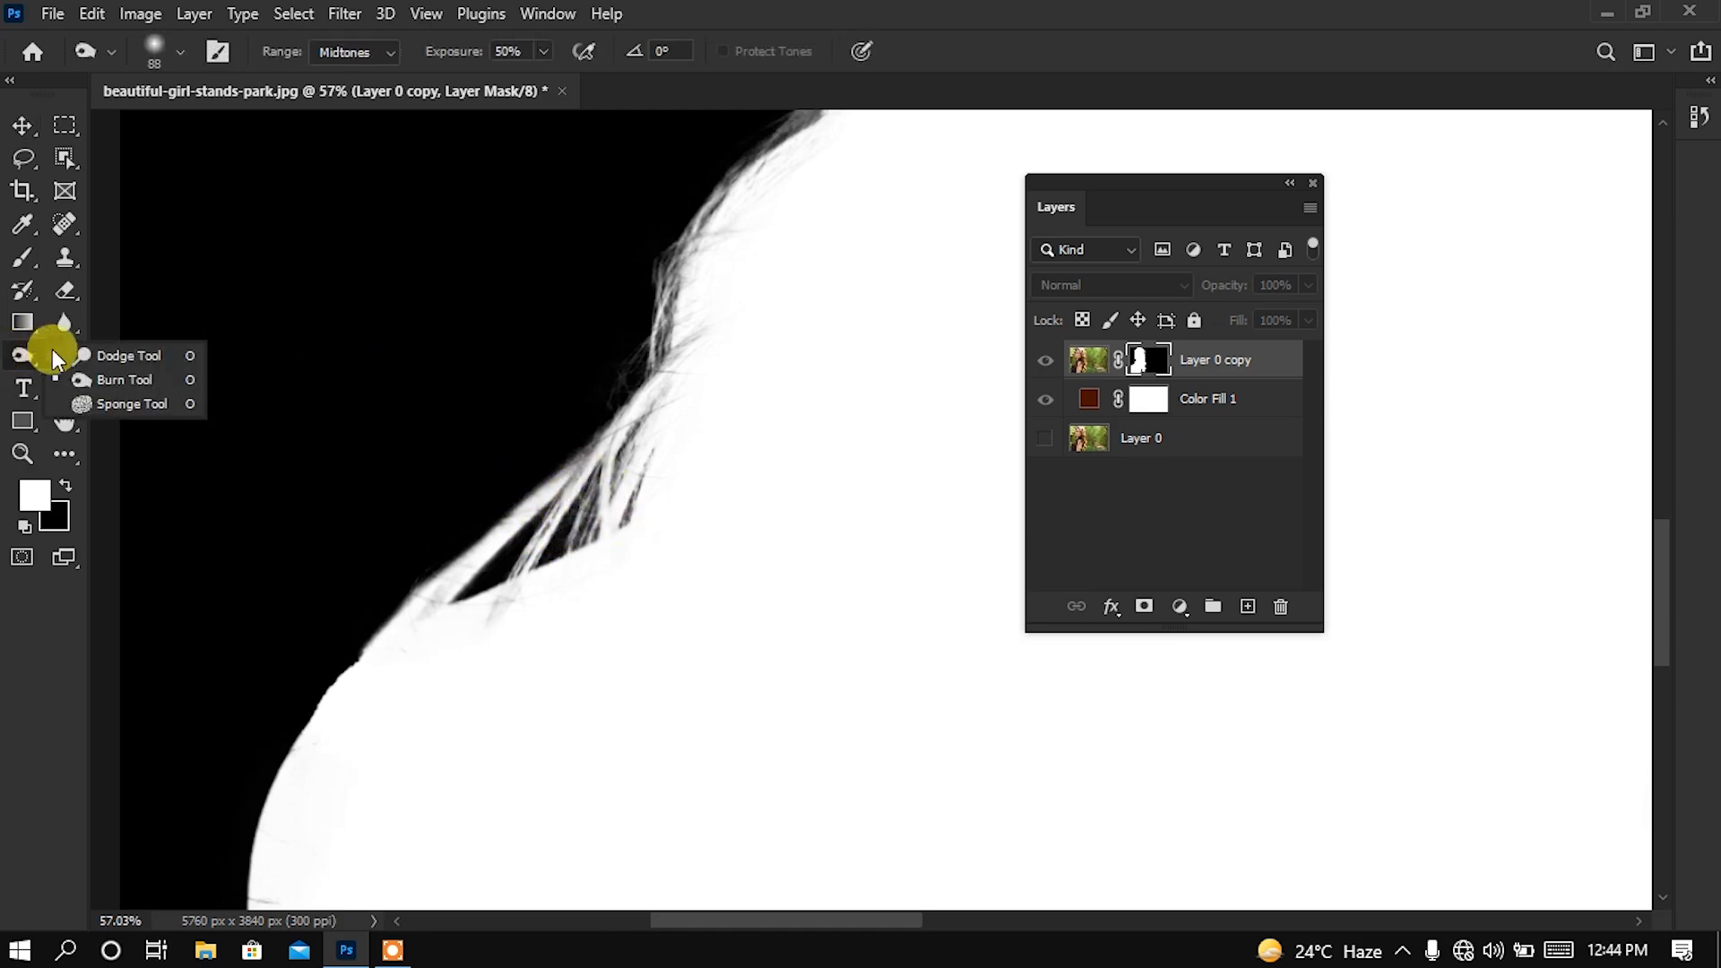
click(122, 357)
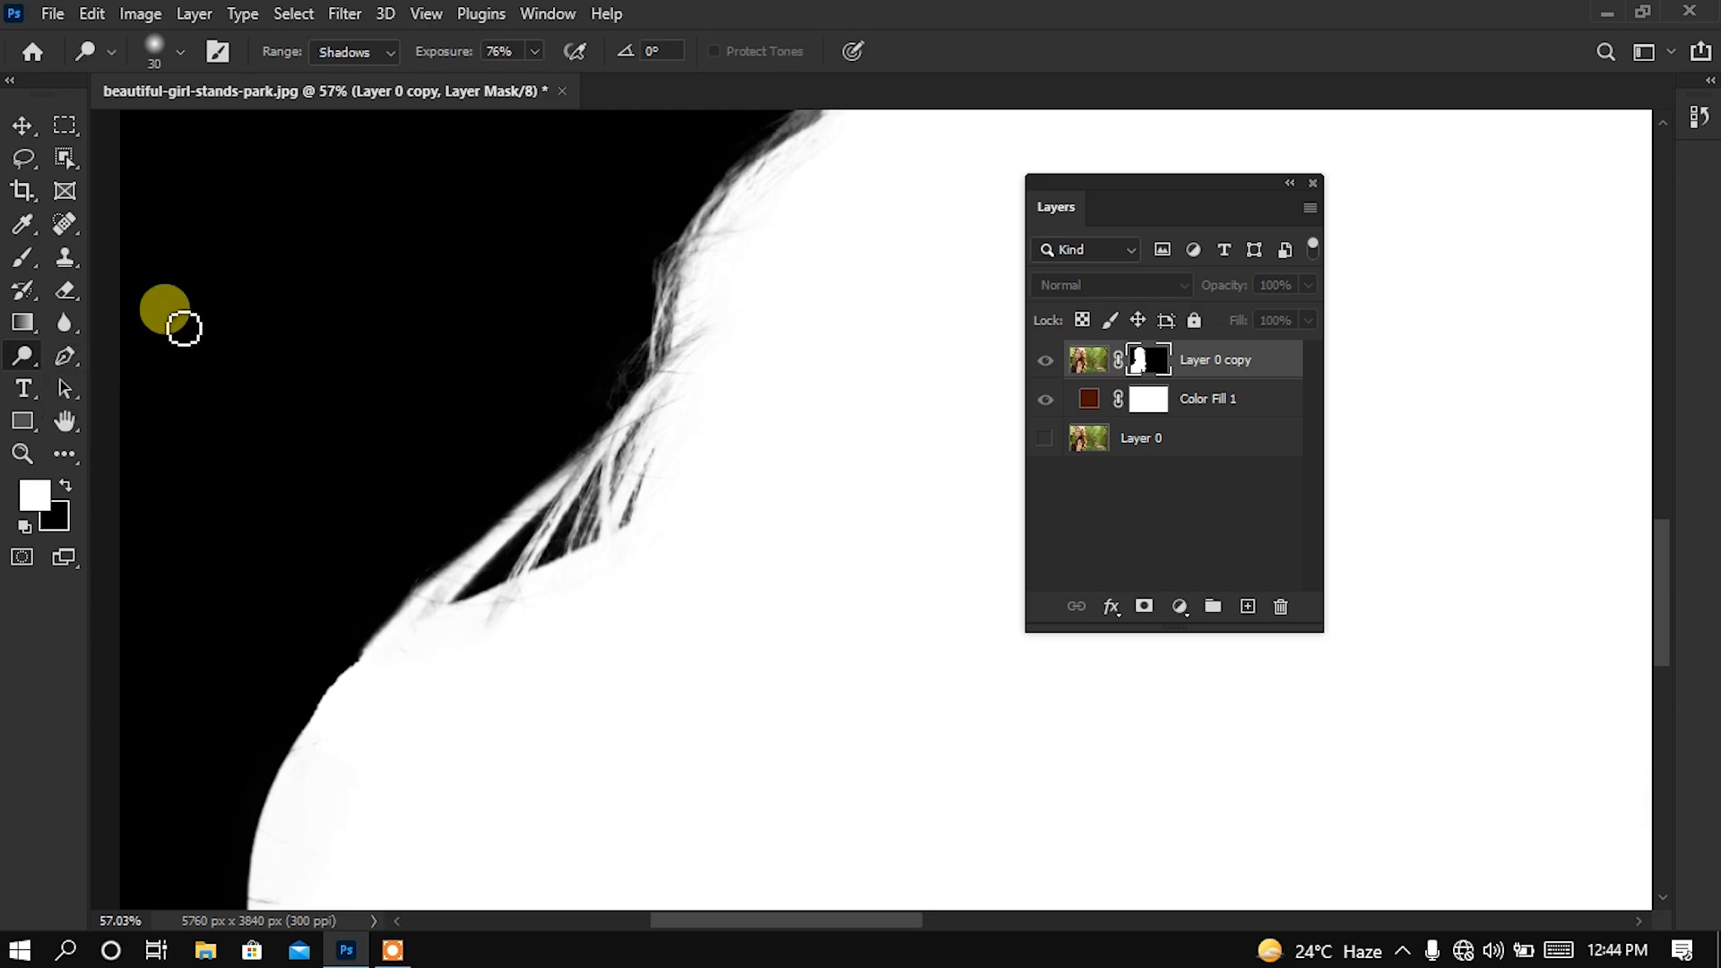
click(345, 52)
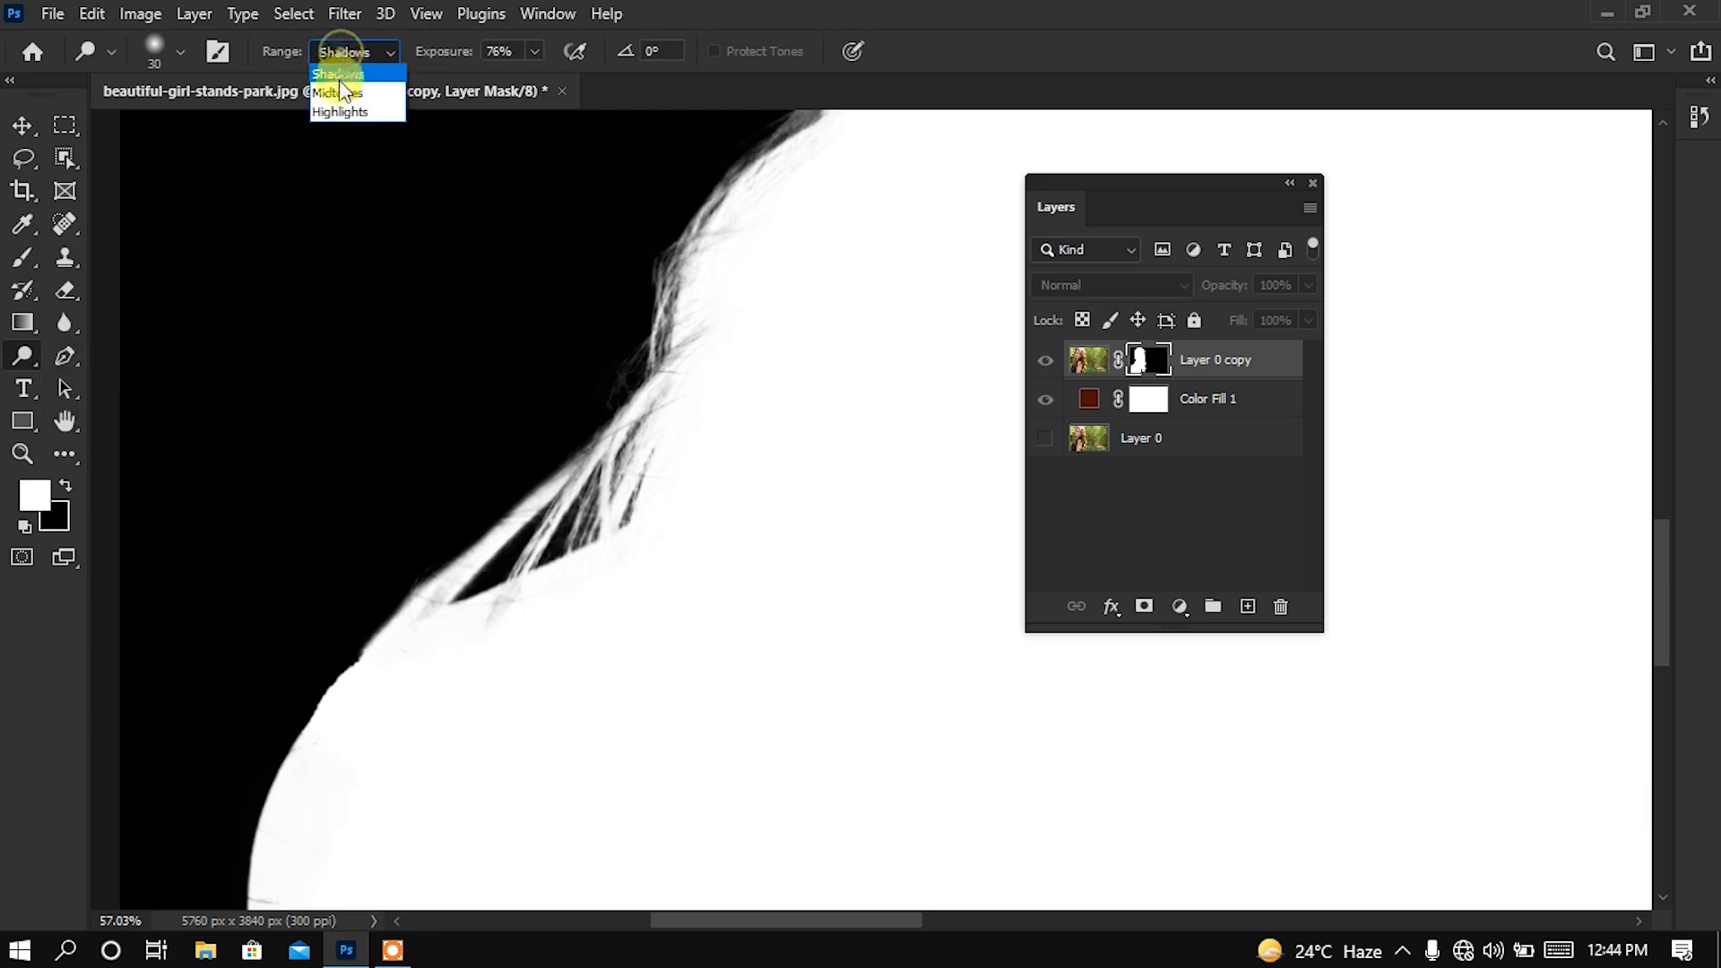
click(330, 77)
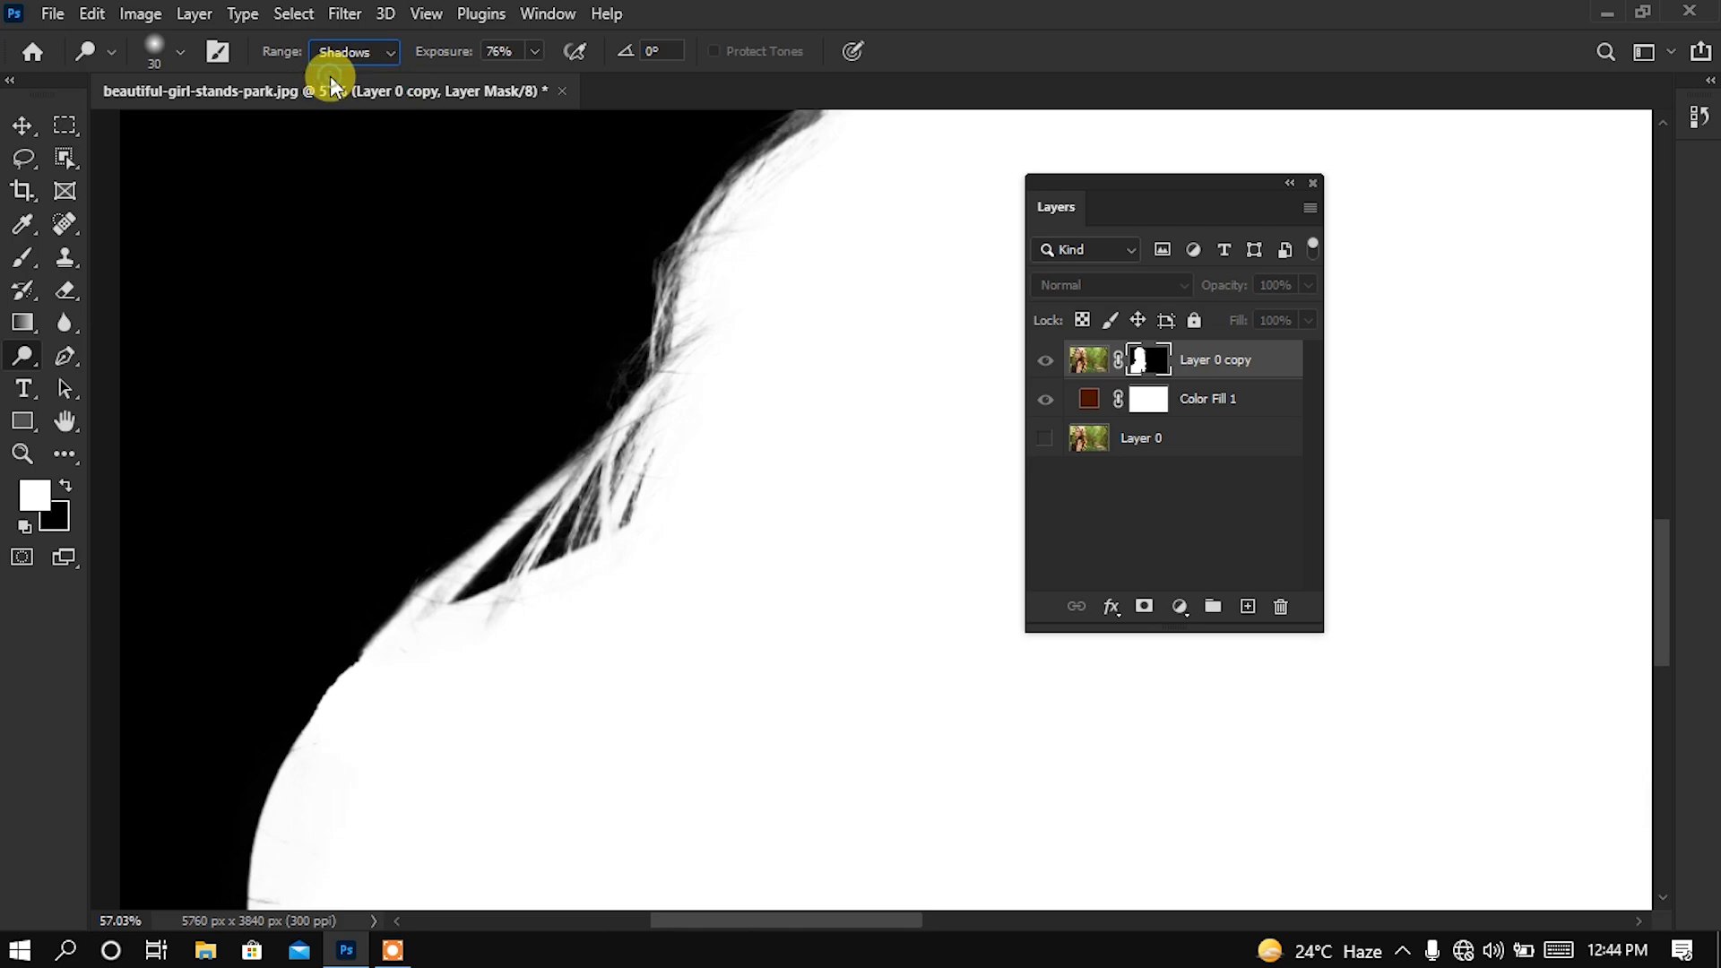
click(533, 55)
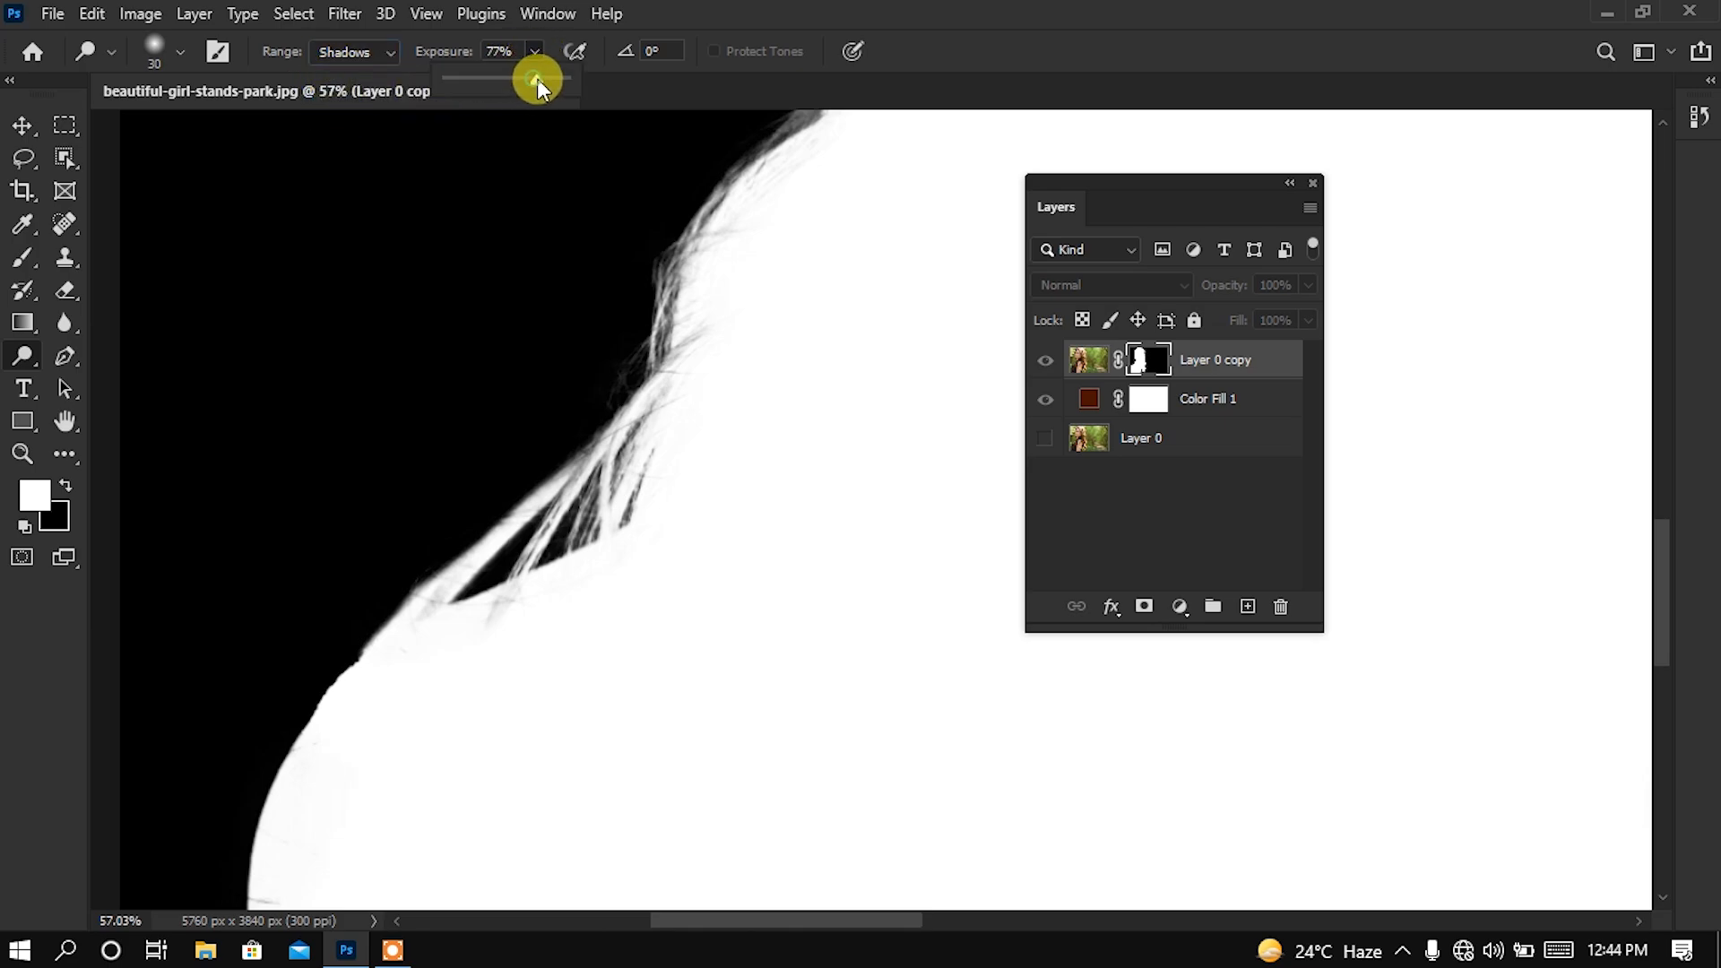
click(535, 52)
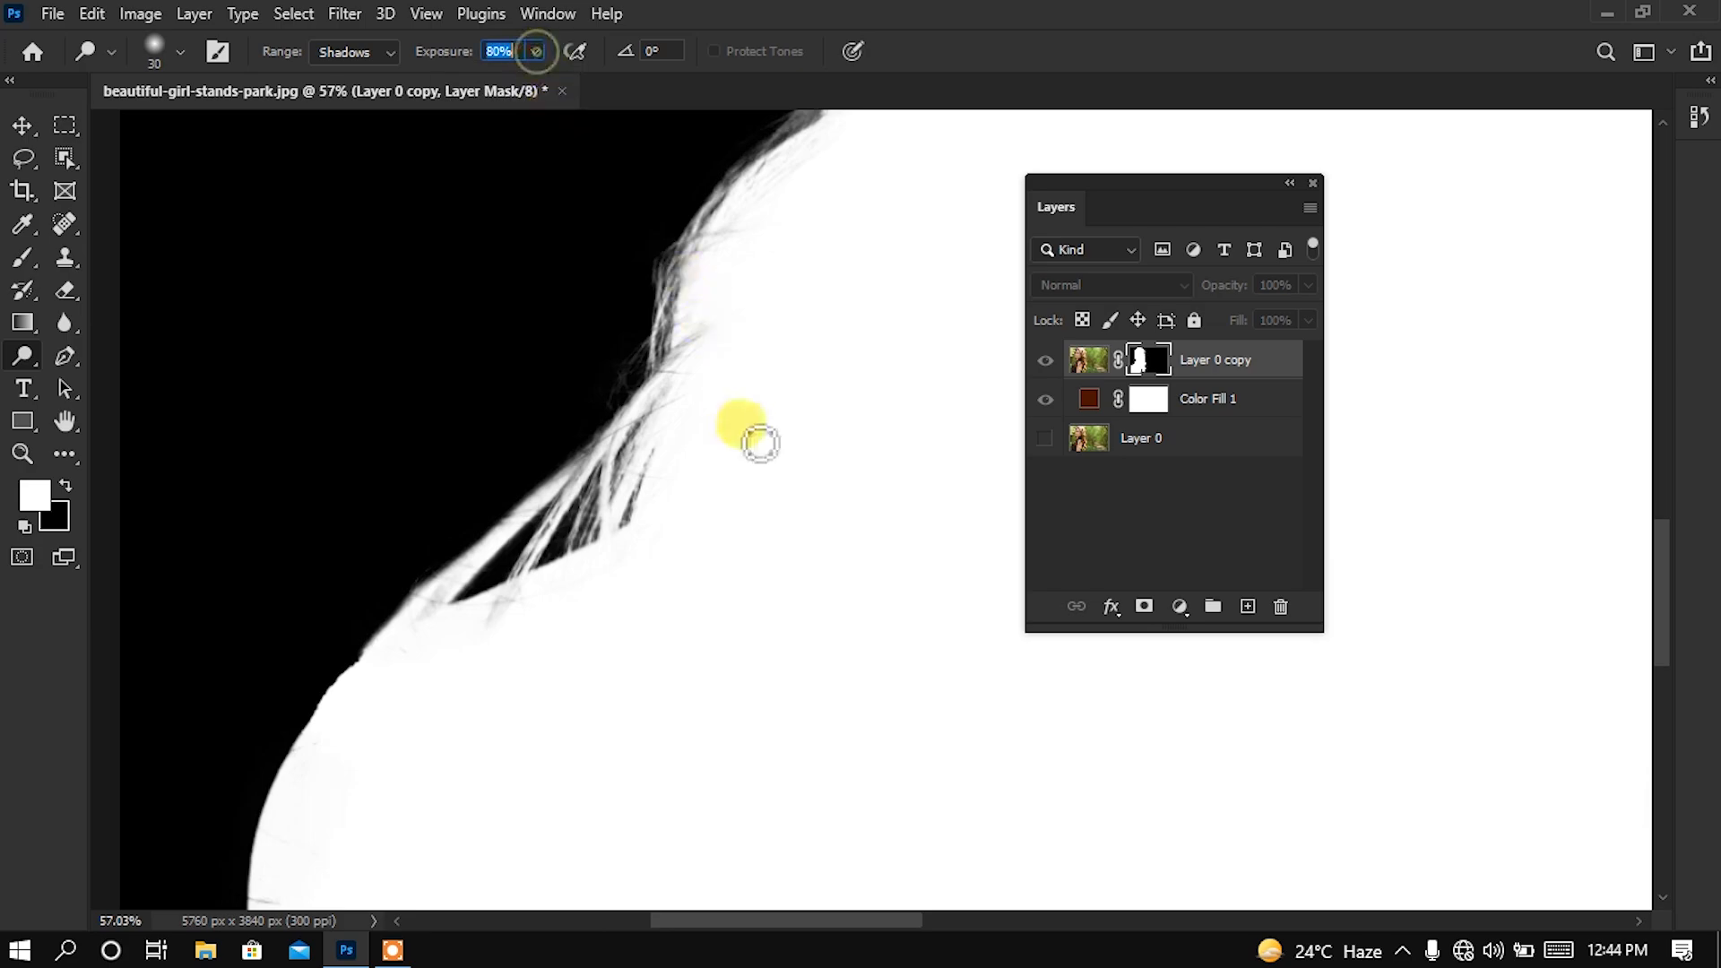
click(181, 54)
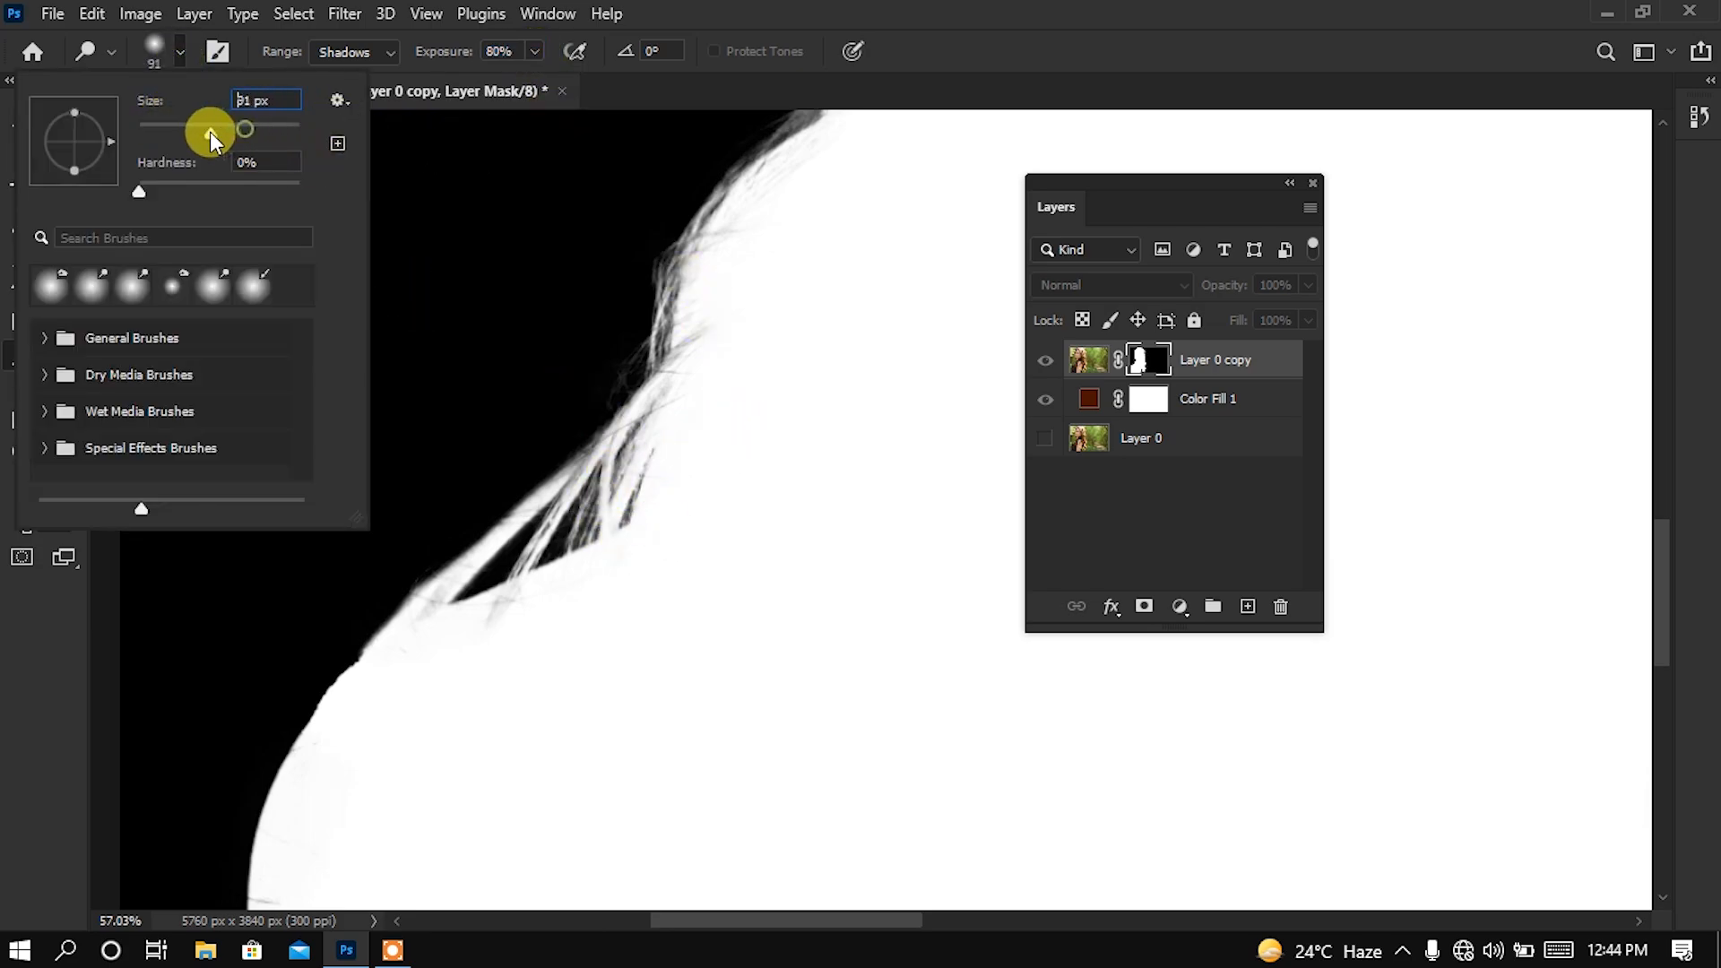
drag(210, 132, 191, 132)
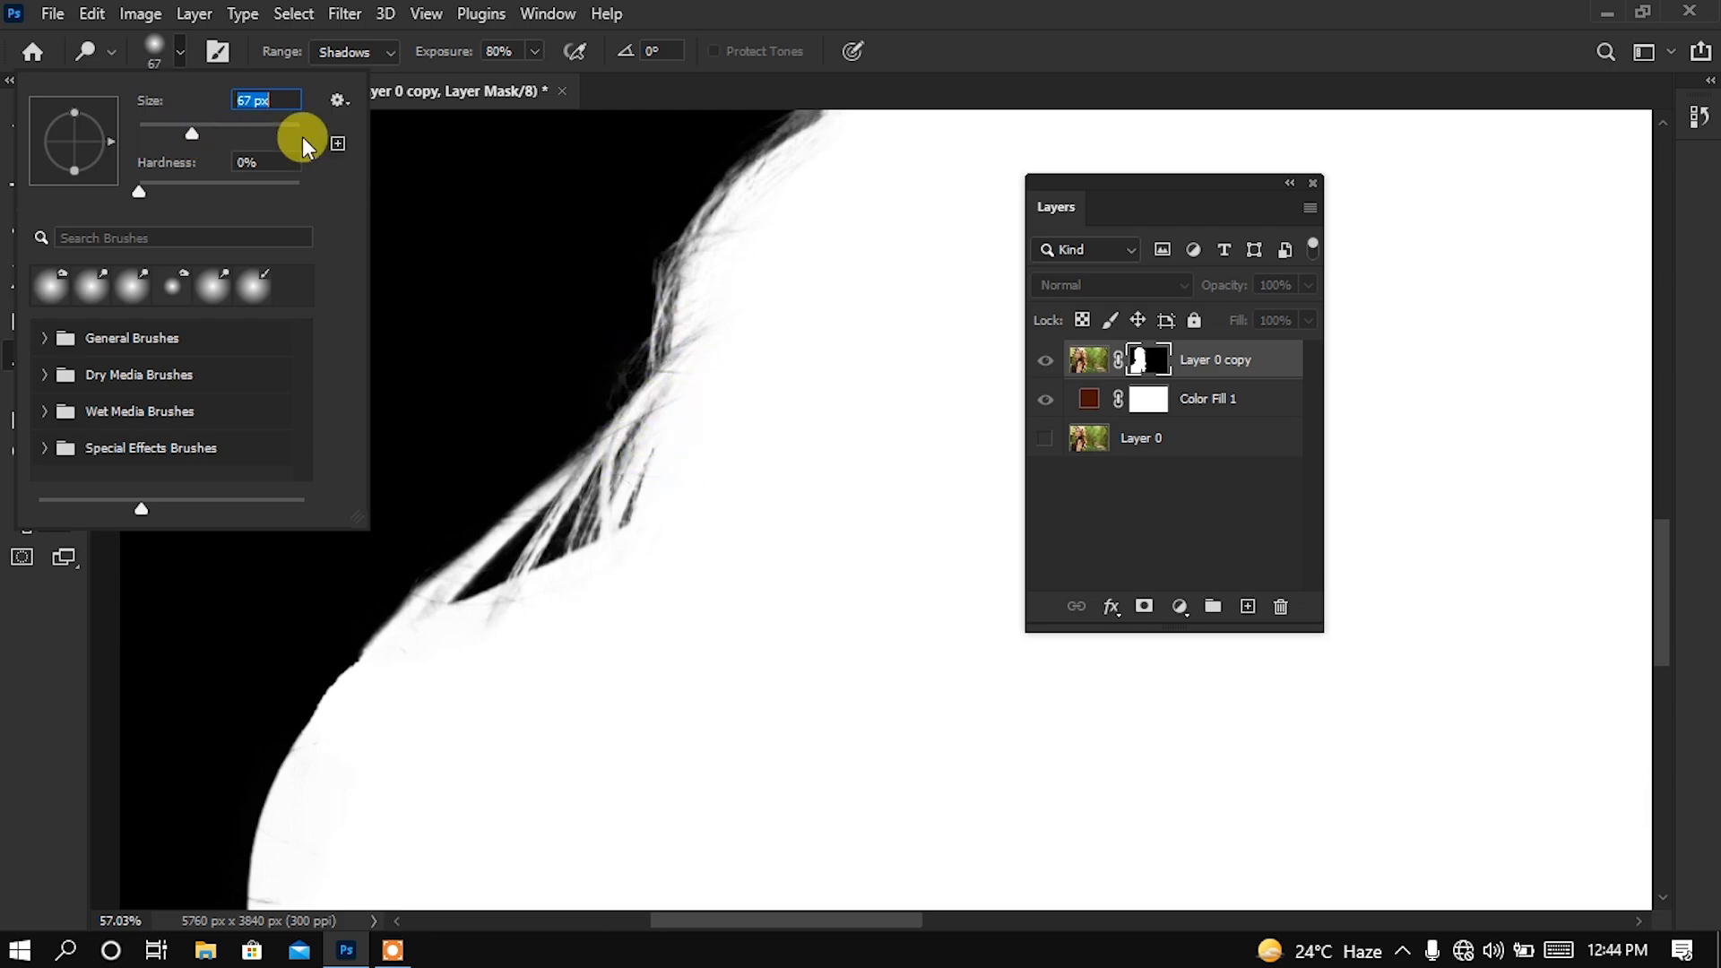
click(181, 56)
Dodge the dark gaps between the hair strands above the shoulder on the mask
mouse_move(483, 583)
mouse_down()
mouse_move(592, 537)
mouse_move(465, 603)
mouse_up()
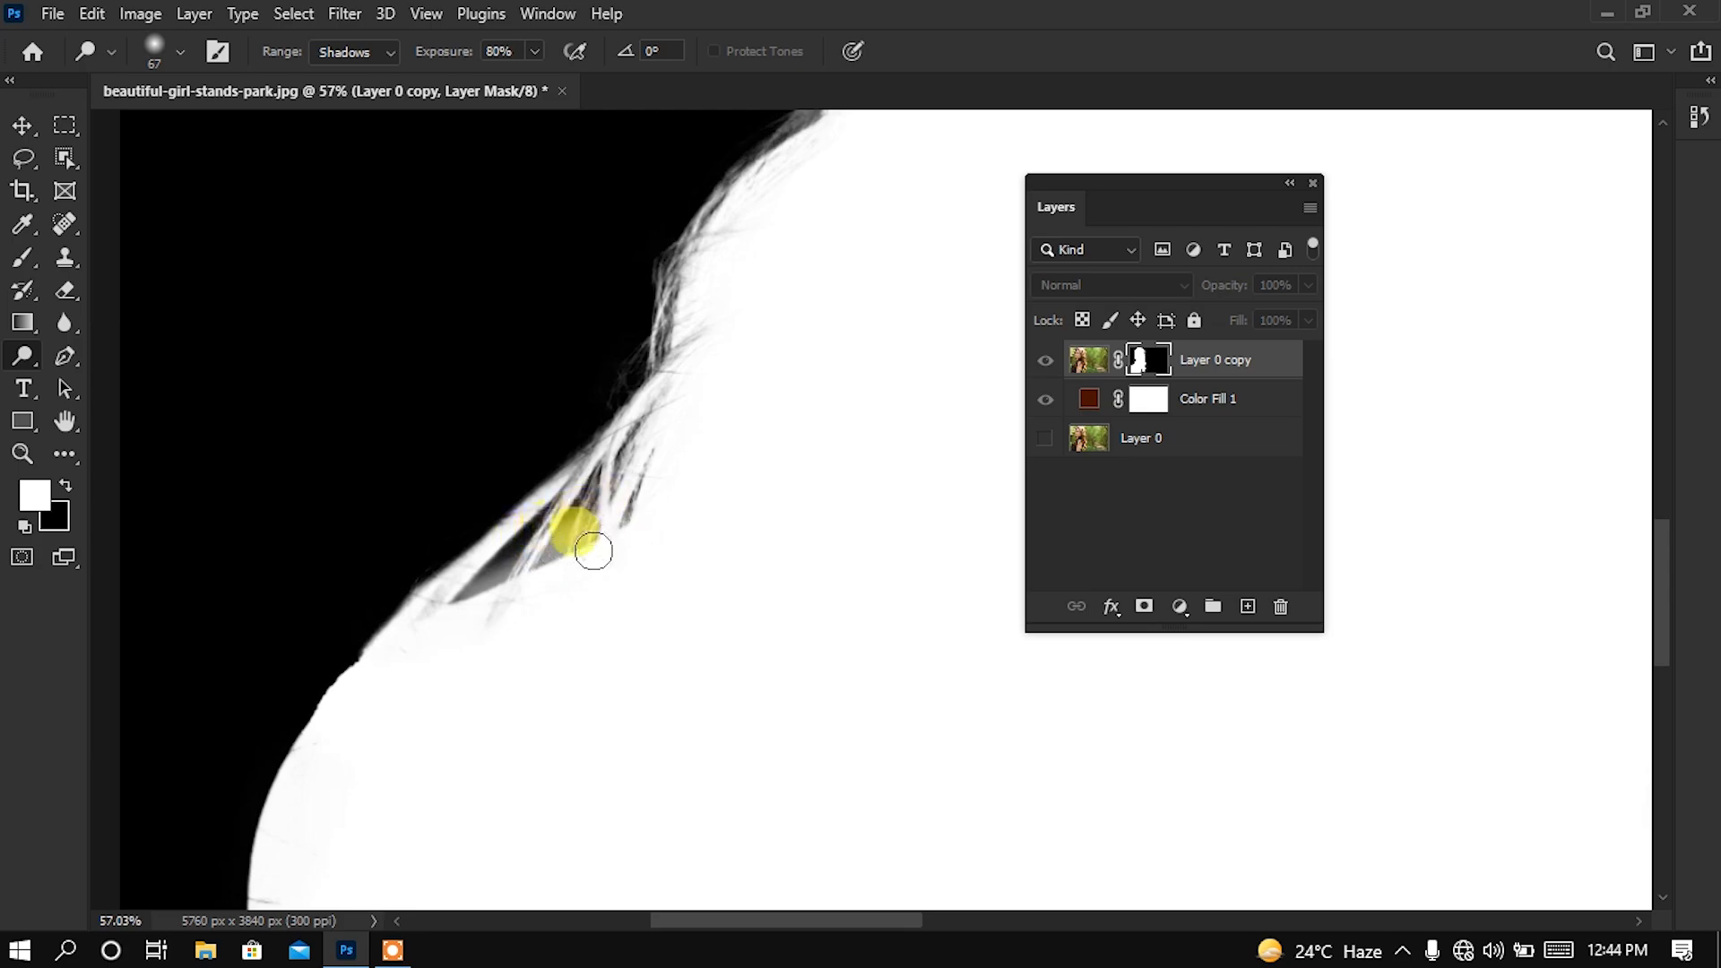
scroll(593, 551, up, 3)
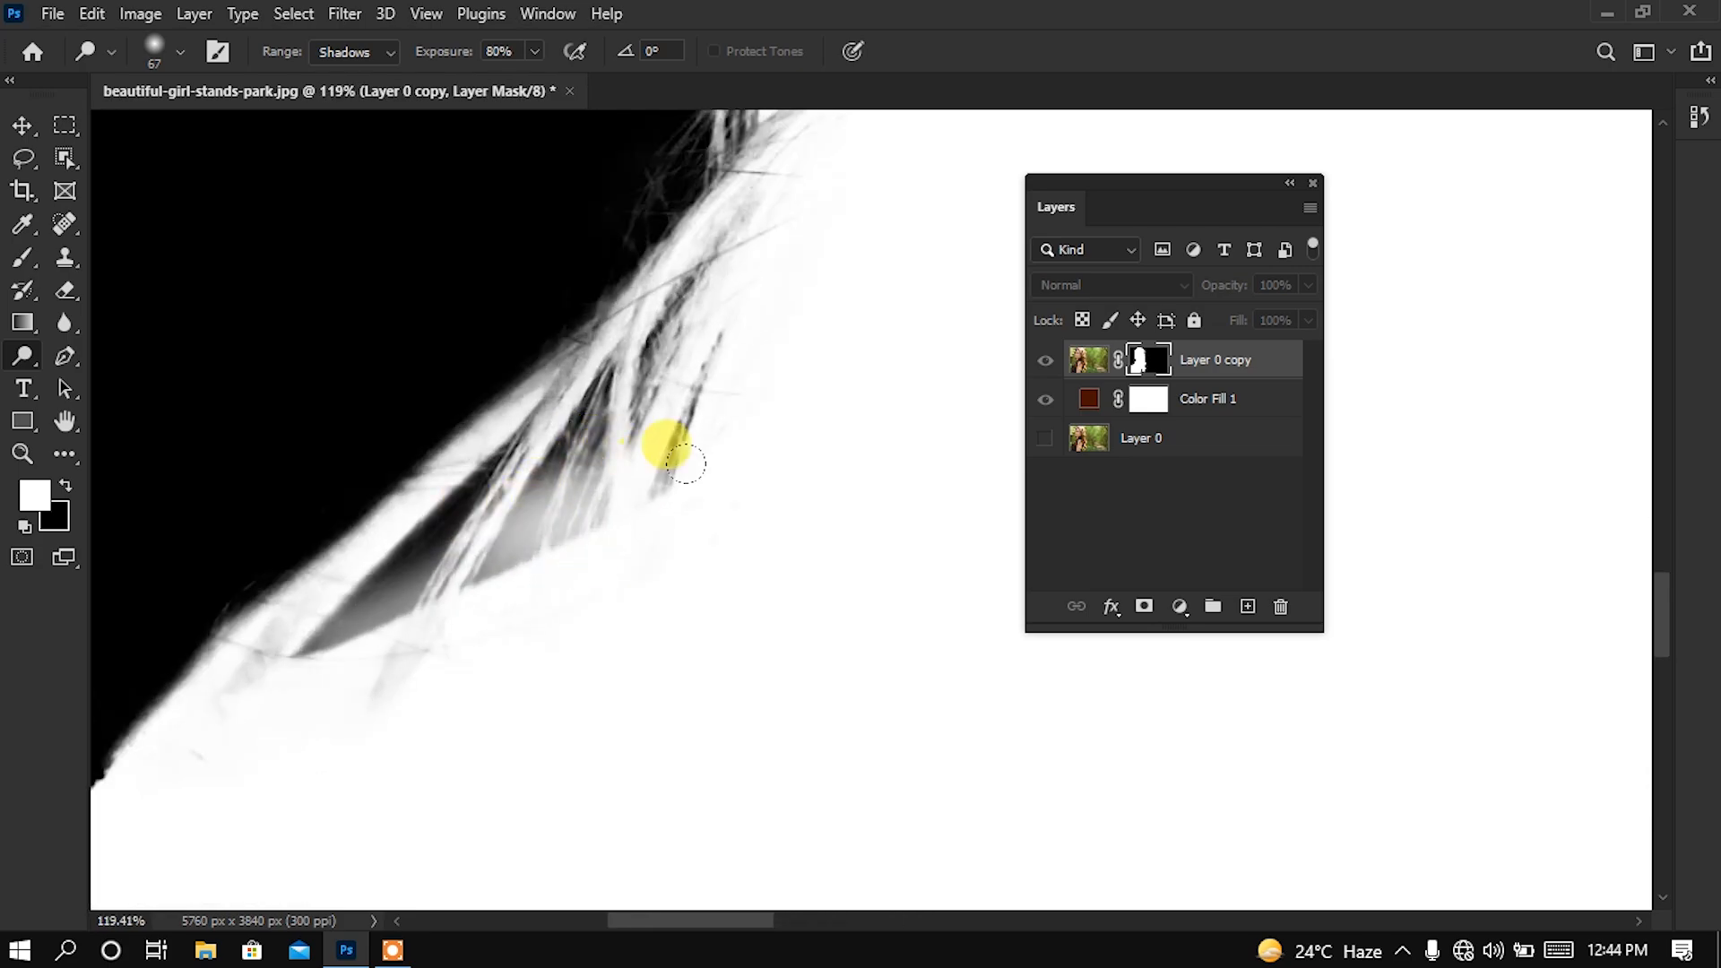
drag(628, 492, 536, 521)
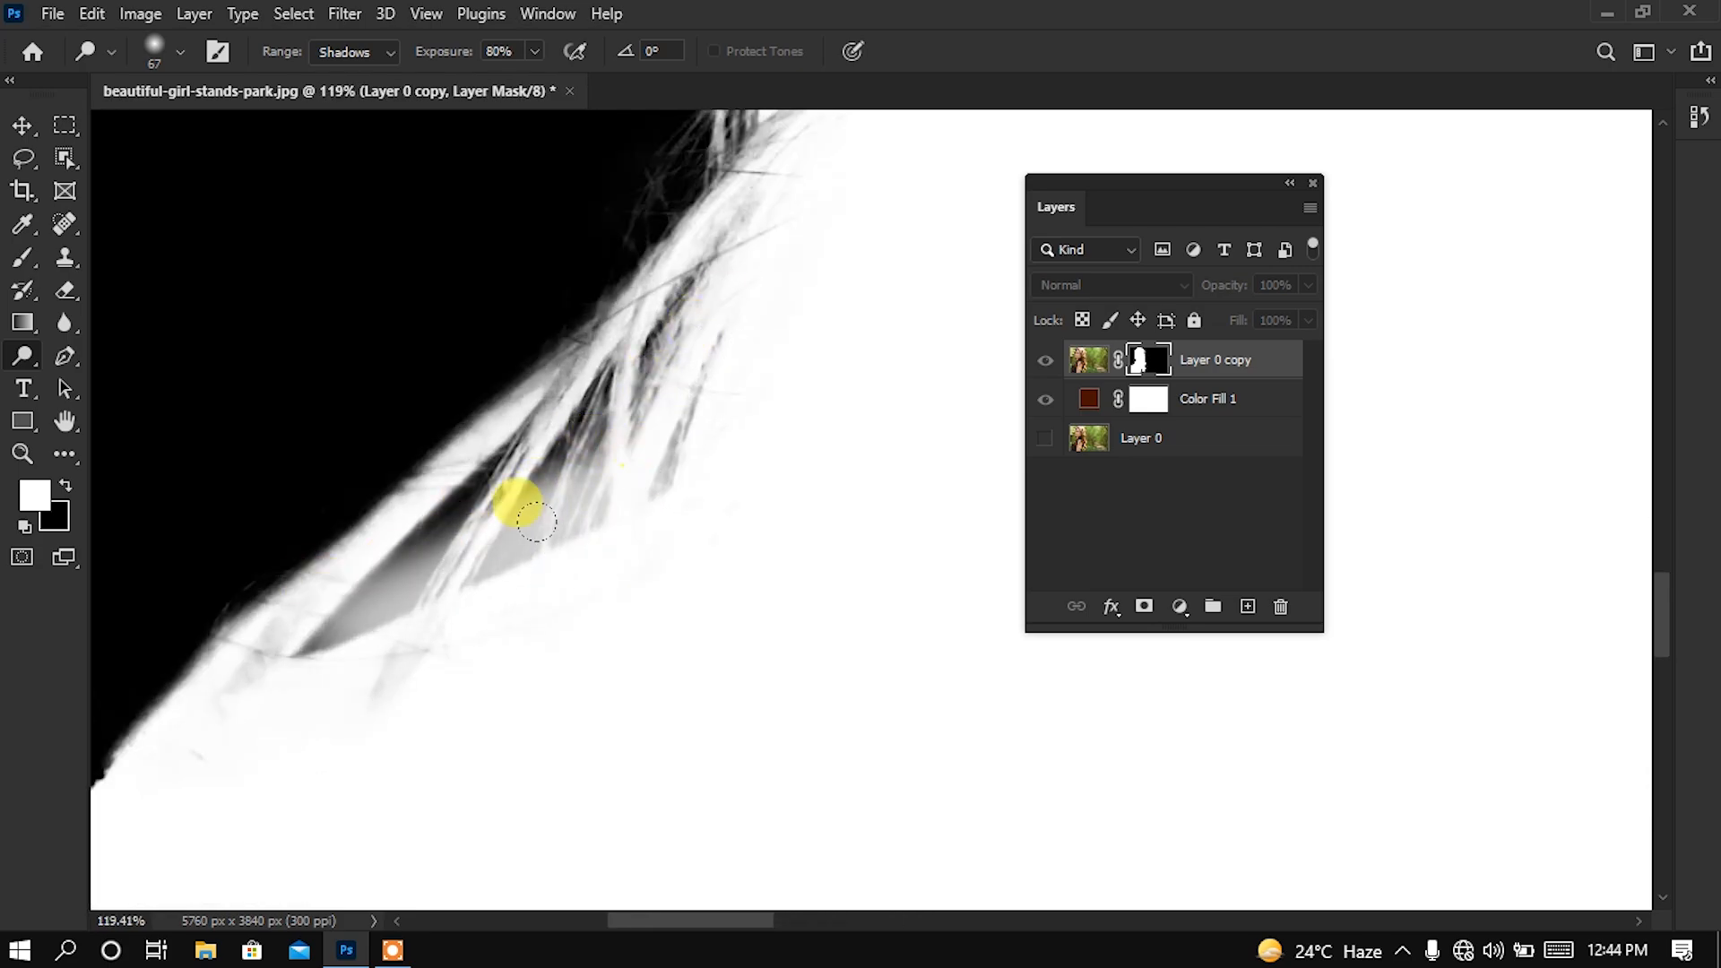
Raise the Dodge exposure to 100% and lighten the gray shoulder gaps further
drag(536, 82, 558, 80)
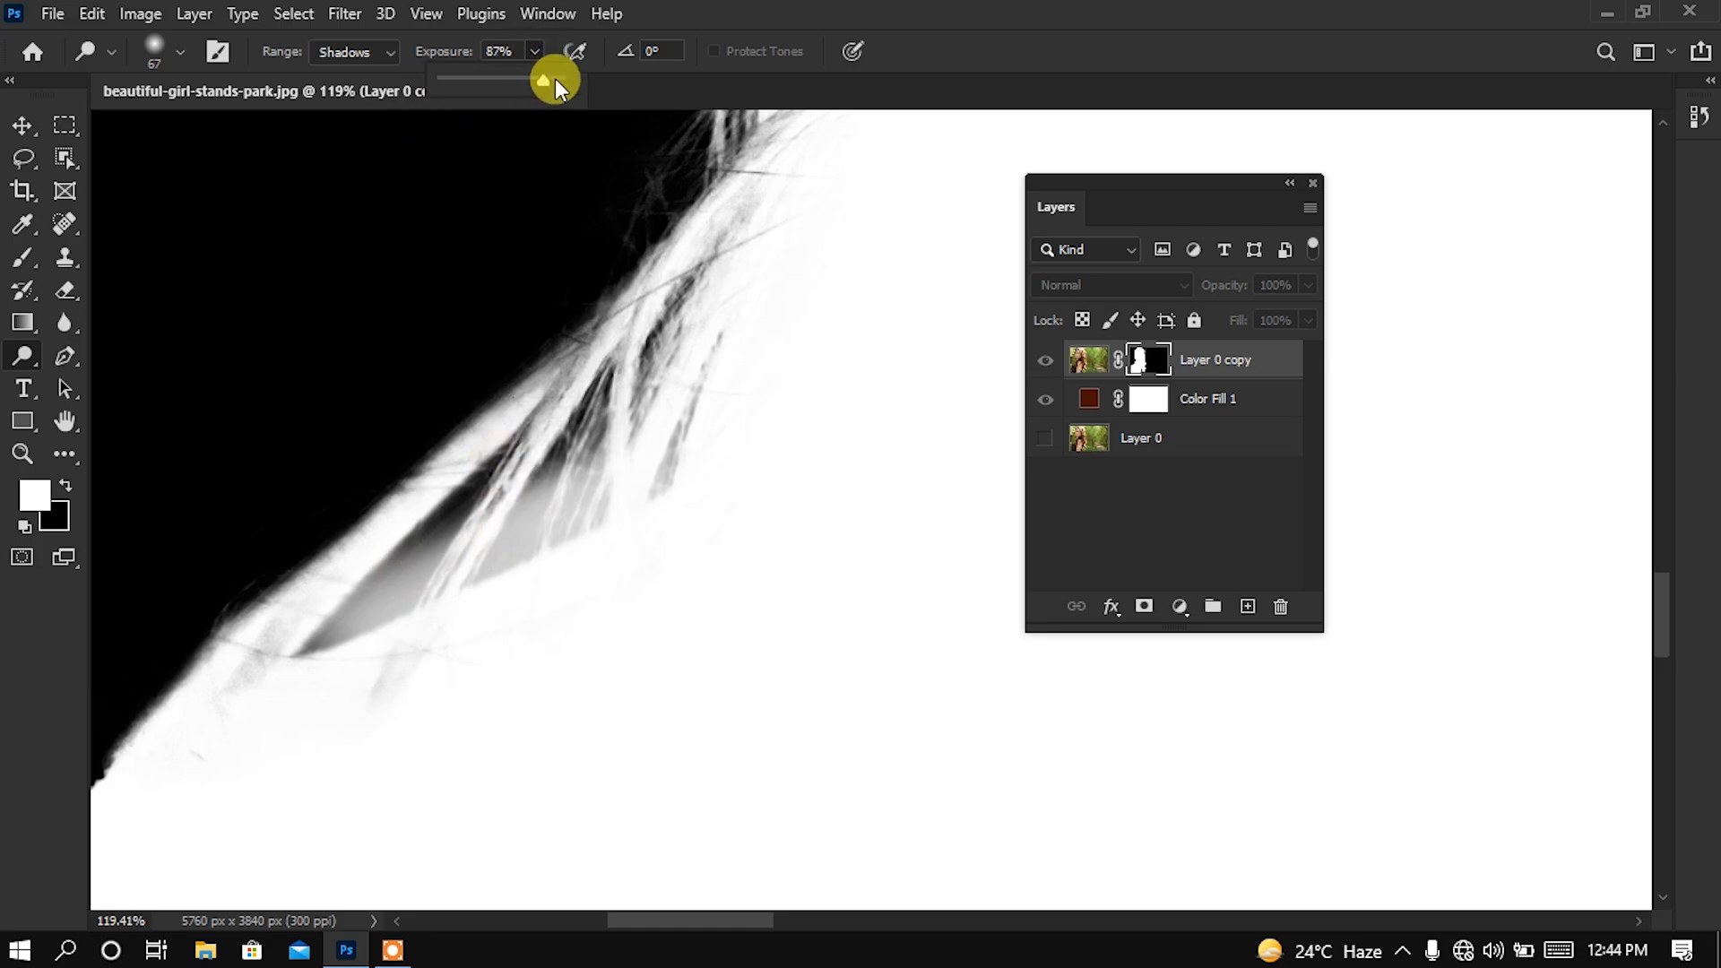
mouse_move(731, 388)
mouse_down()
mouse_move(626, 437)
mouse_move(610, 468)
mouse_up()
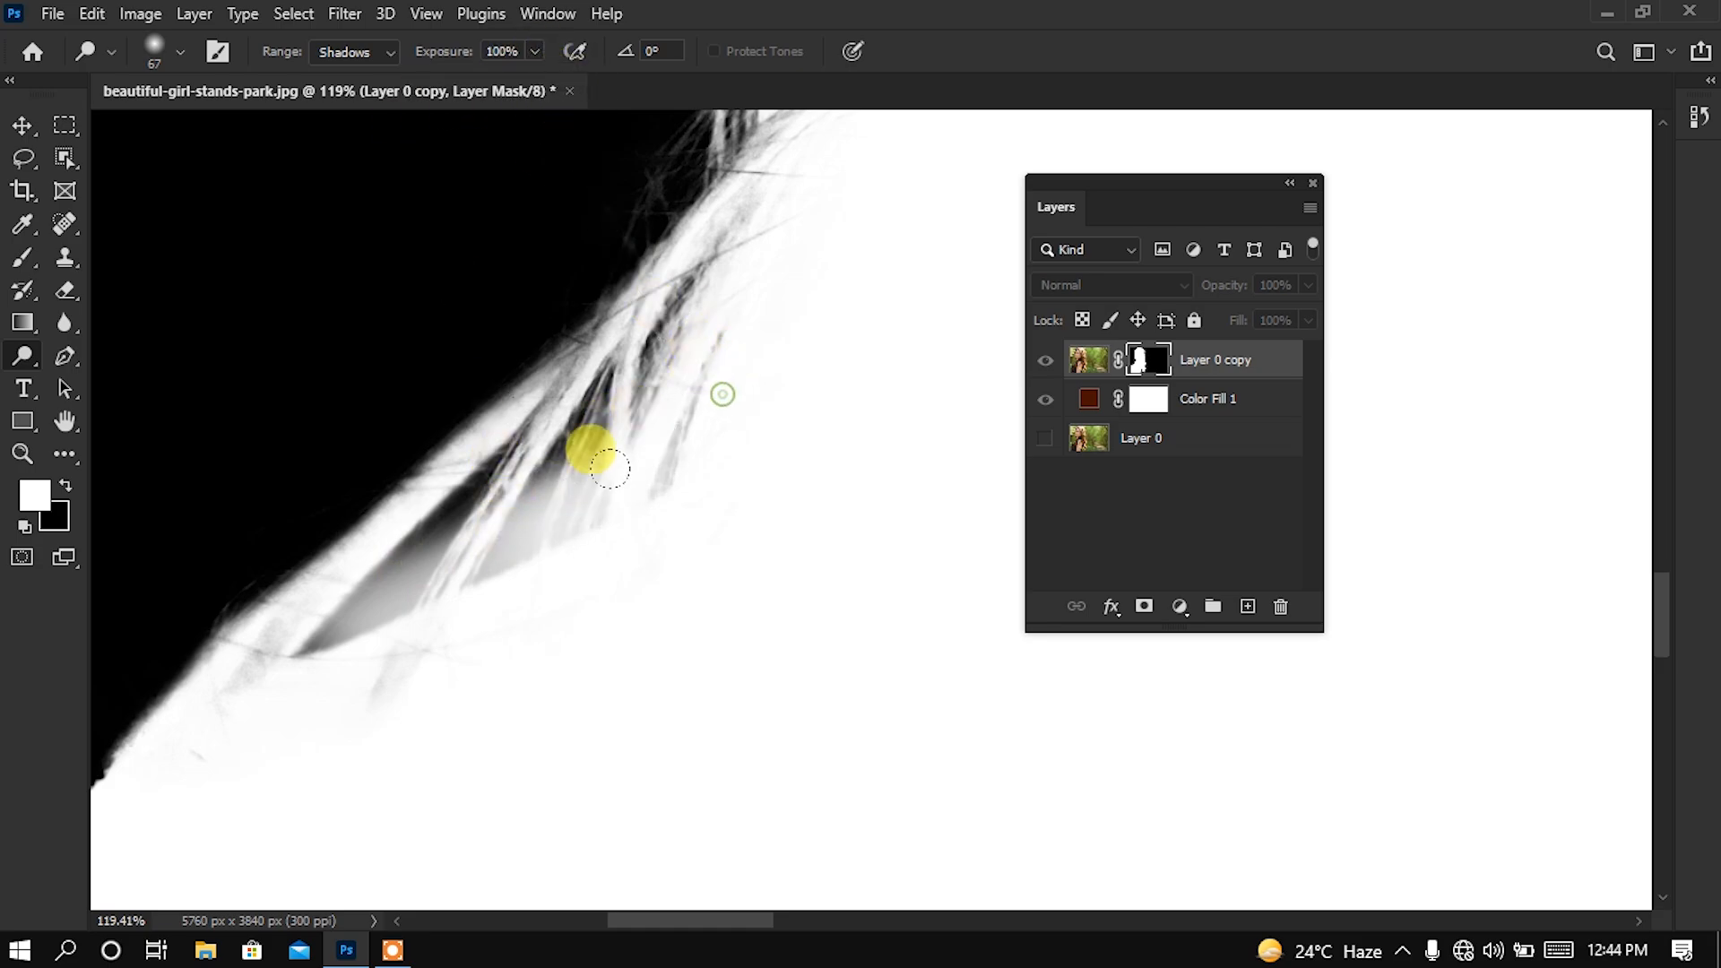
mouse_move(352, 632)
mouse_down()
mouse_move(453, 511)
mouse_move(322, 582)
mouse_up()
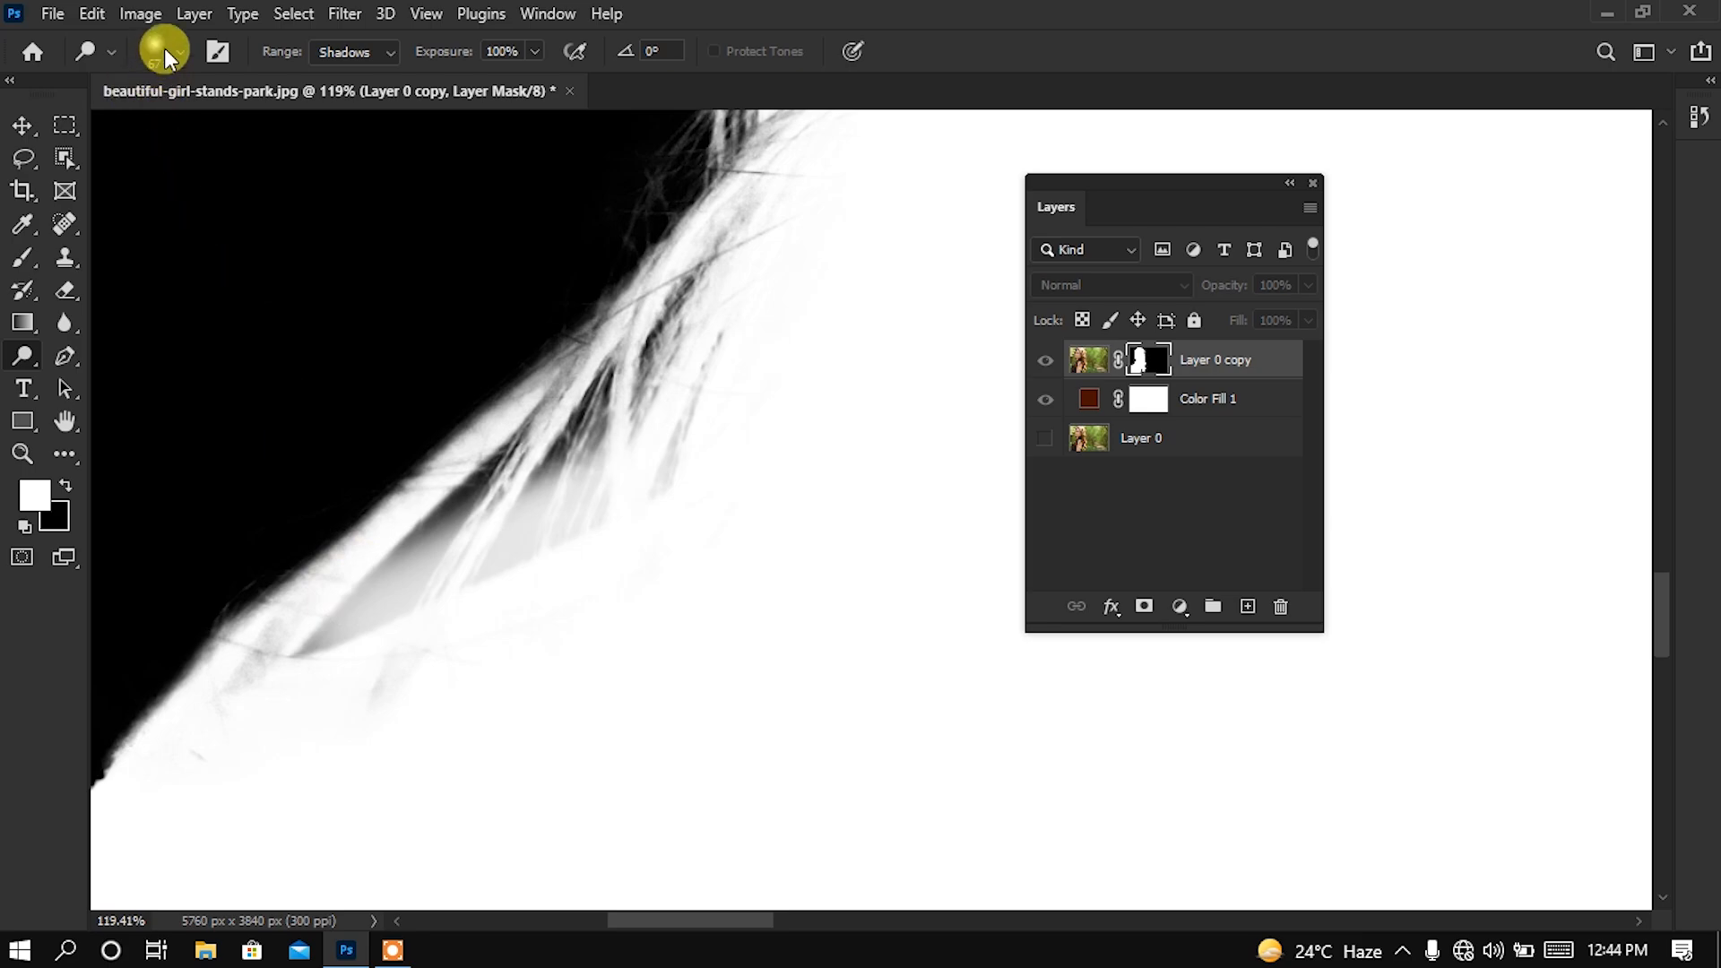
Reduce the Dodge brush to 50 px and brighten the remaining gray strands and gaps along the shoulder to near white
click(164, 50)
click(170, 55)
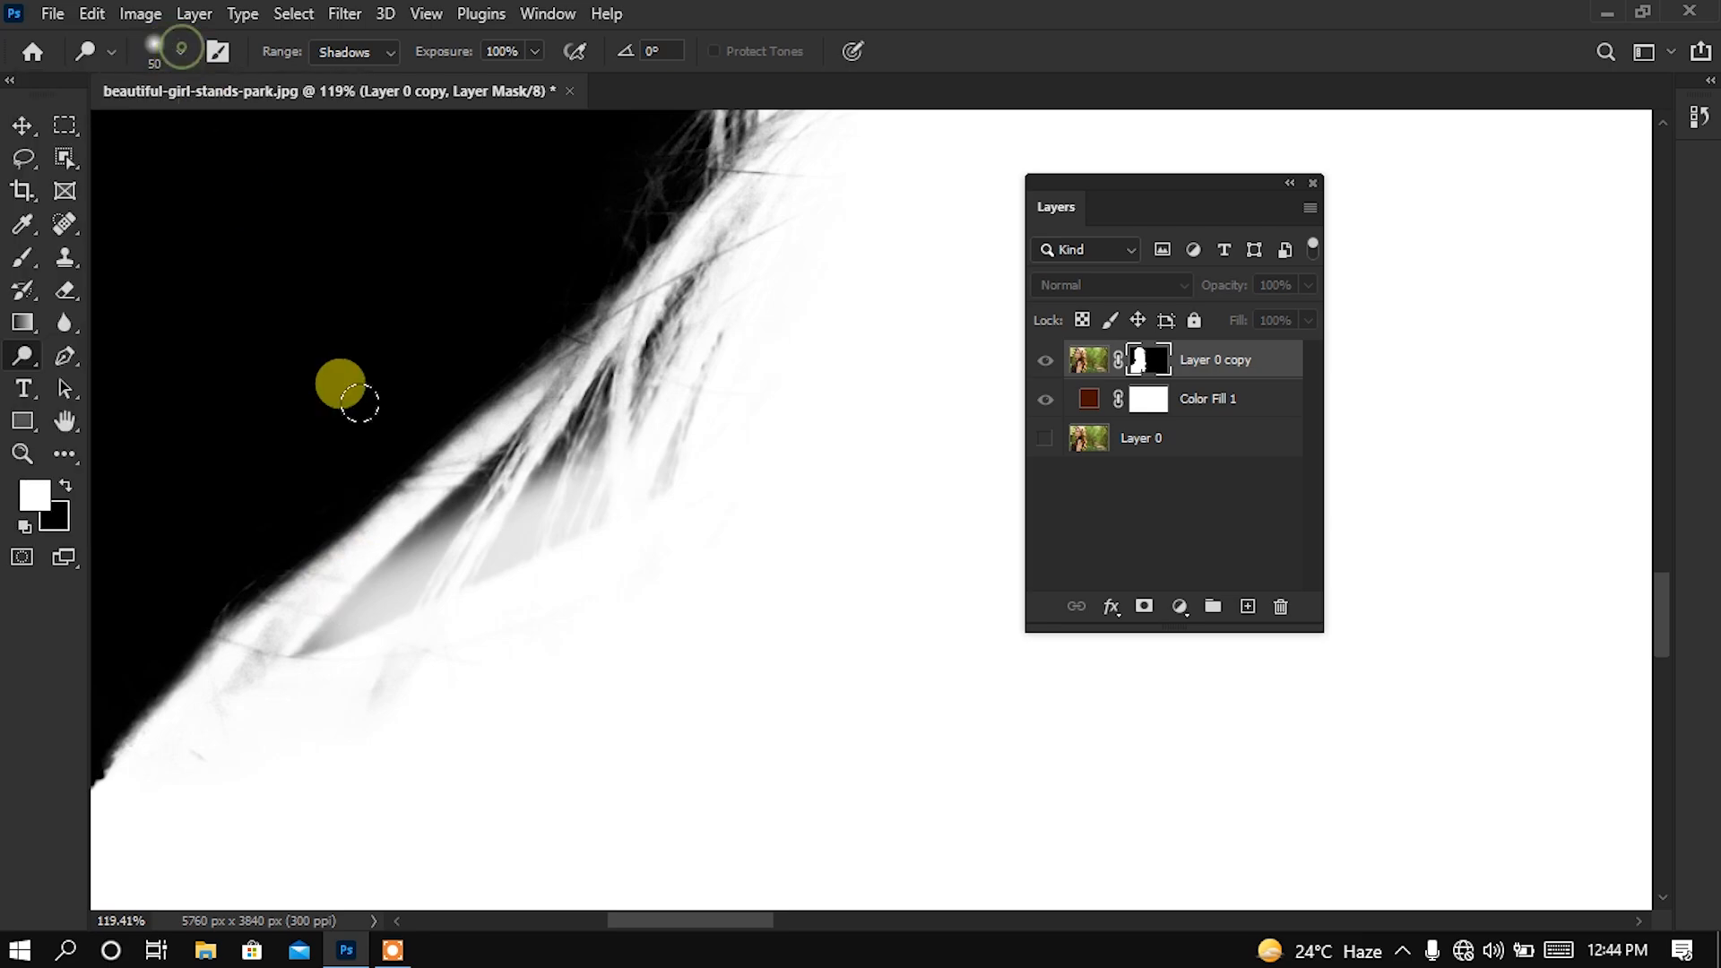
mouse_move(383, 534)
mouse_down()
mouse_move(615, 420)
mouse_move(574, 441)
mouse_move(646, 393)
mouse_move(435, 500)
mouse_move(699, 308)
mouse_up()
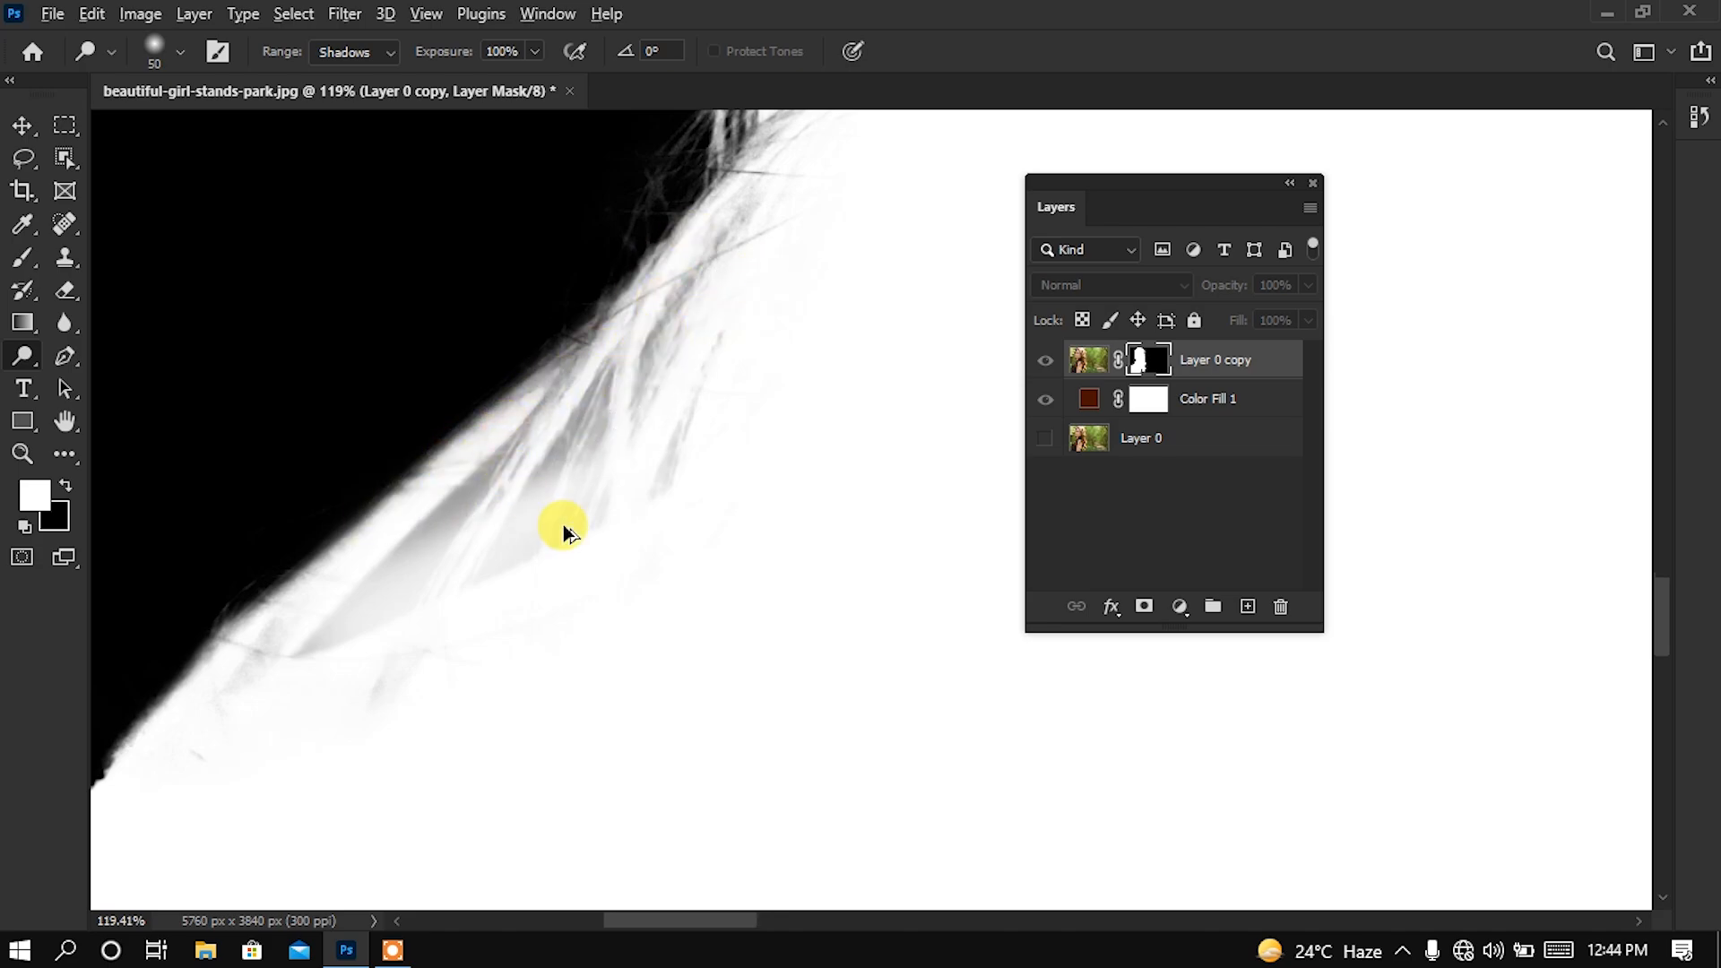
mouse_move(569, 532)
mouse_down()
mouse_move(416, 494)
mouse_move(583, 362)
mouse_move(468, 406)
mouse_move(388, 485)
mouse_move(619, 288)
mouse_move(380, 465)
mouse_move(476, 492)
mouse_up()
scroll(769, 261, up, 3)
scroll(615, 323, down, 4)
drag(614, 323, 339, 588)
drag(501, 458, 395, 528)
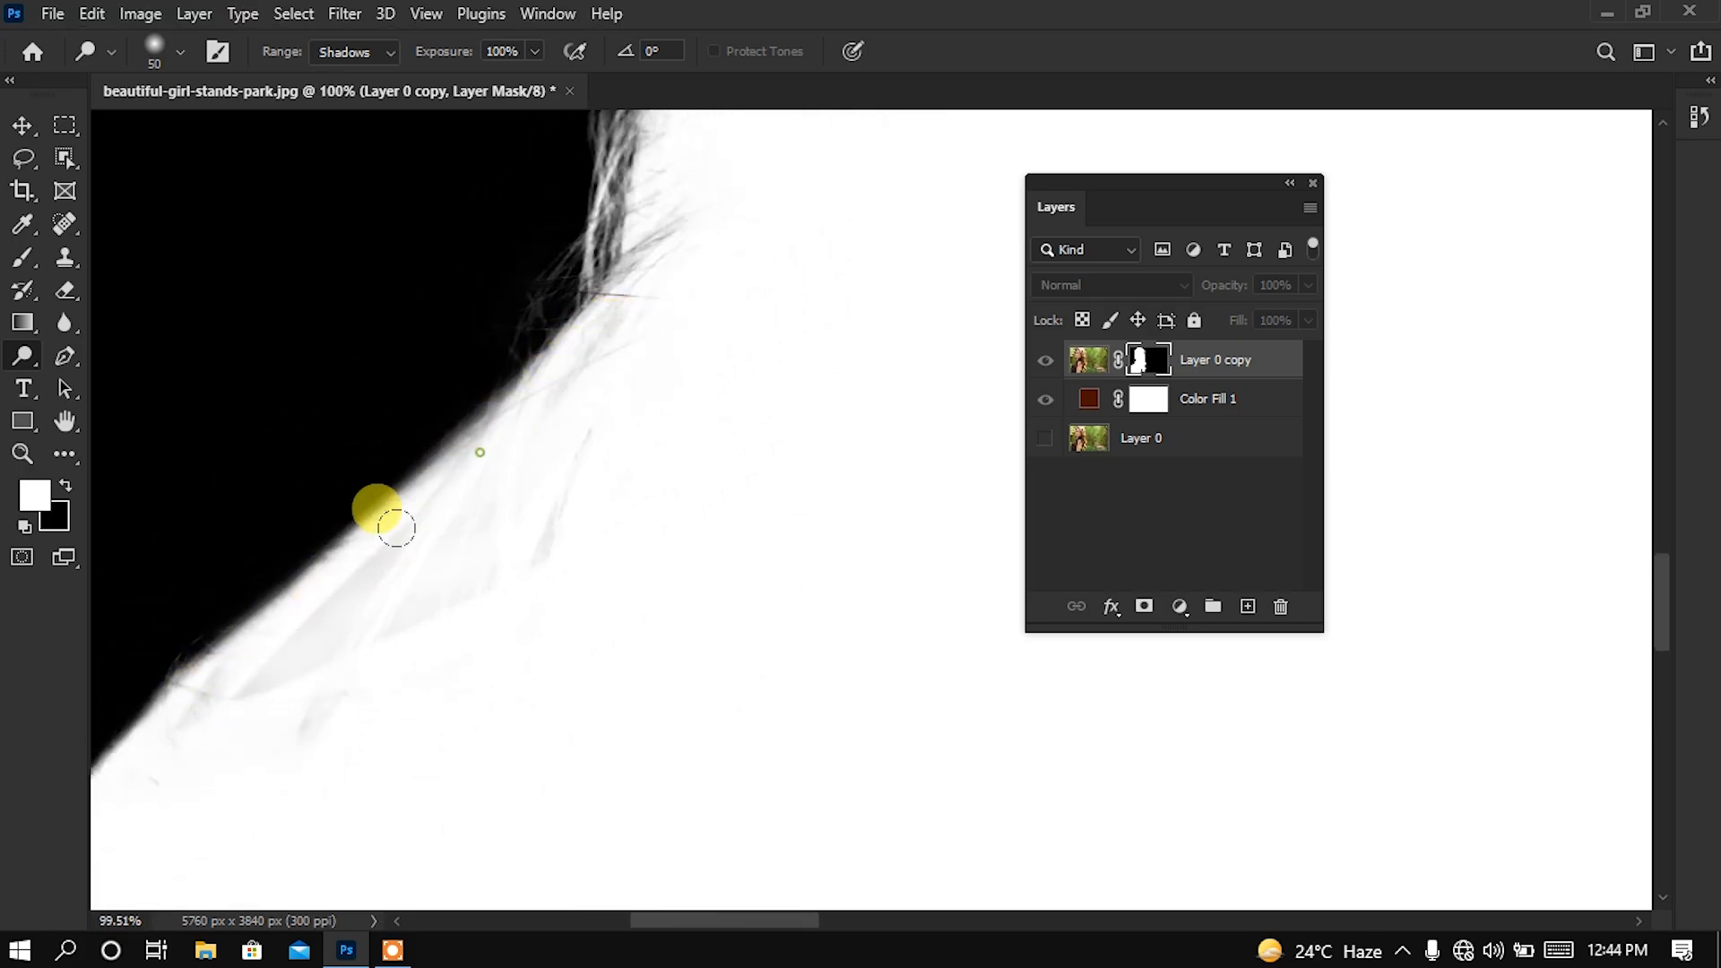
Dodge the gray hair edge between the shoulder and the neck on the mask
scroll(395, 529, down, 4)
mouse_move(664, 384)
mouse_down()
mouse_move(430, 423)
mouse_move(538, 744)
mouse_up()
scroll(397, 660, up, 5)
mouse_move(397, 661)
mouse_down()
mouse_move(378, 782)
mouse_move(355, 773)
mouse_move(348, 693)
mouse_move(463, 455)
mouse_move(468, 476)
mouse_move(675, 276)
mouse_move(396, 536)
mouse_up()
Dodge the gray patch along the jaw edge just below the small dark slit on the mask
scroll(396, 536, down, 2)
scroll(396, 535, down, 2)
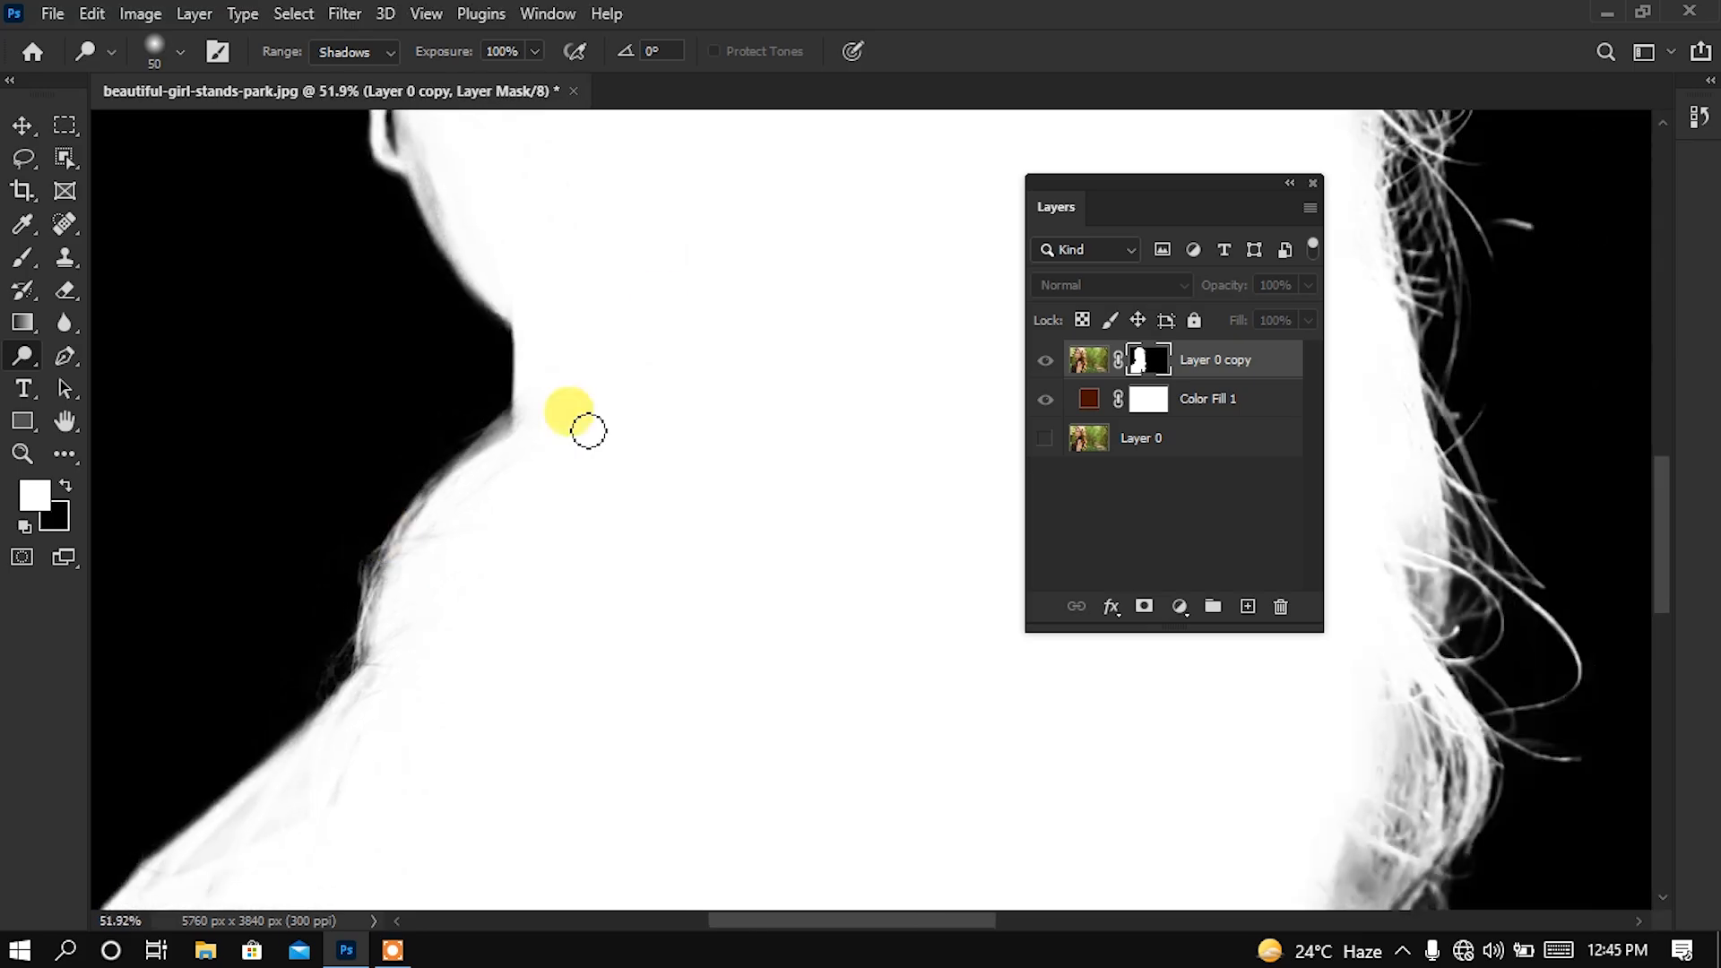
drag(585, 422, 449, 672)
scroll(394, 578, up, 2)
scroll(395, 578, up, 2)
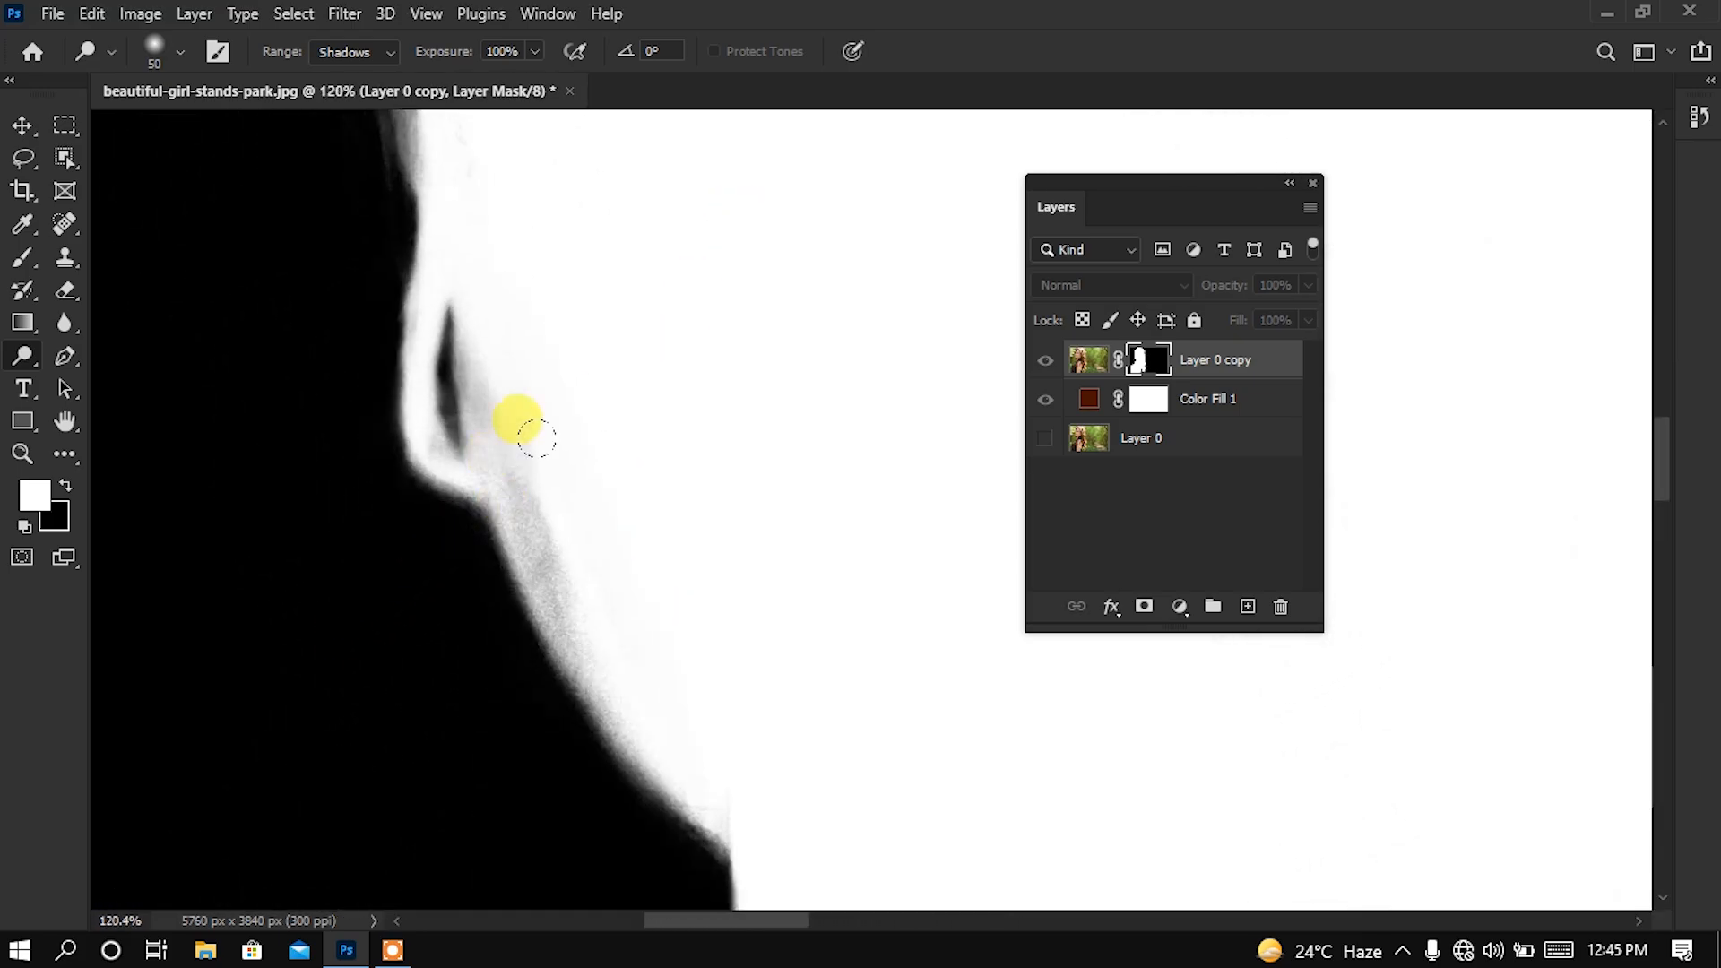
mouse_move(504, 485)
mouse_down()
mouse_move(489, 443)
mouse_move(513, 487)
mouse_up()
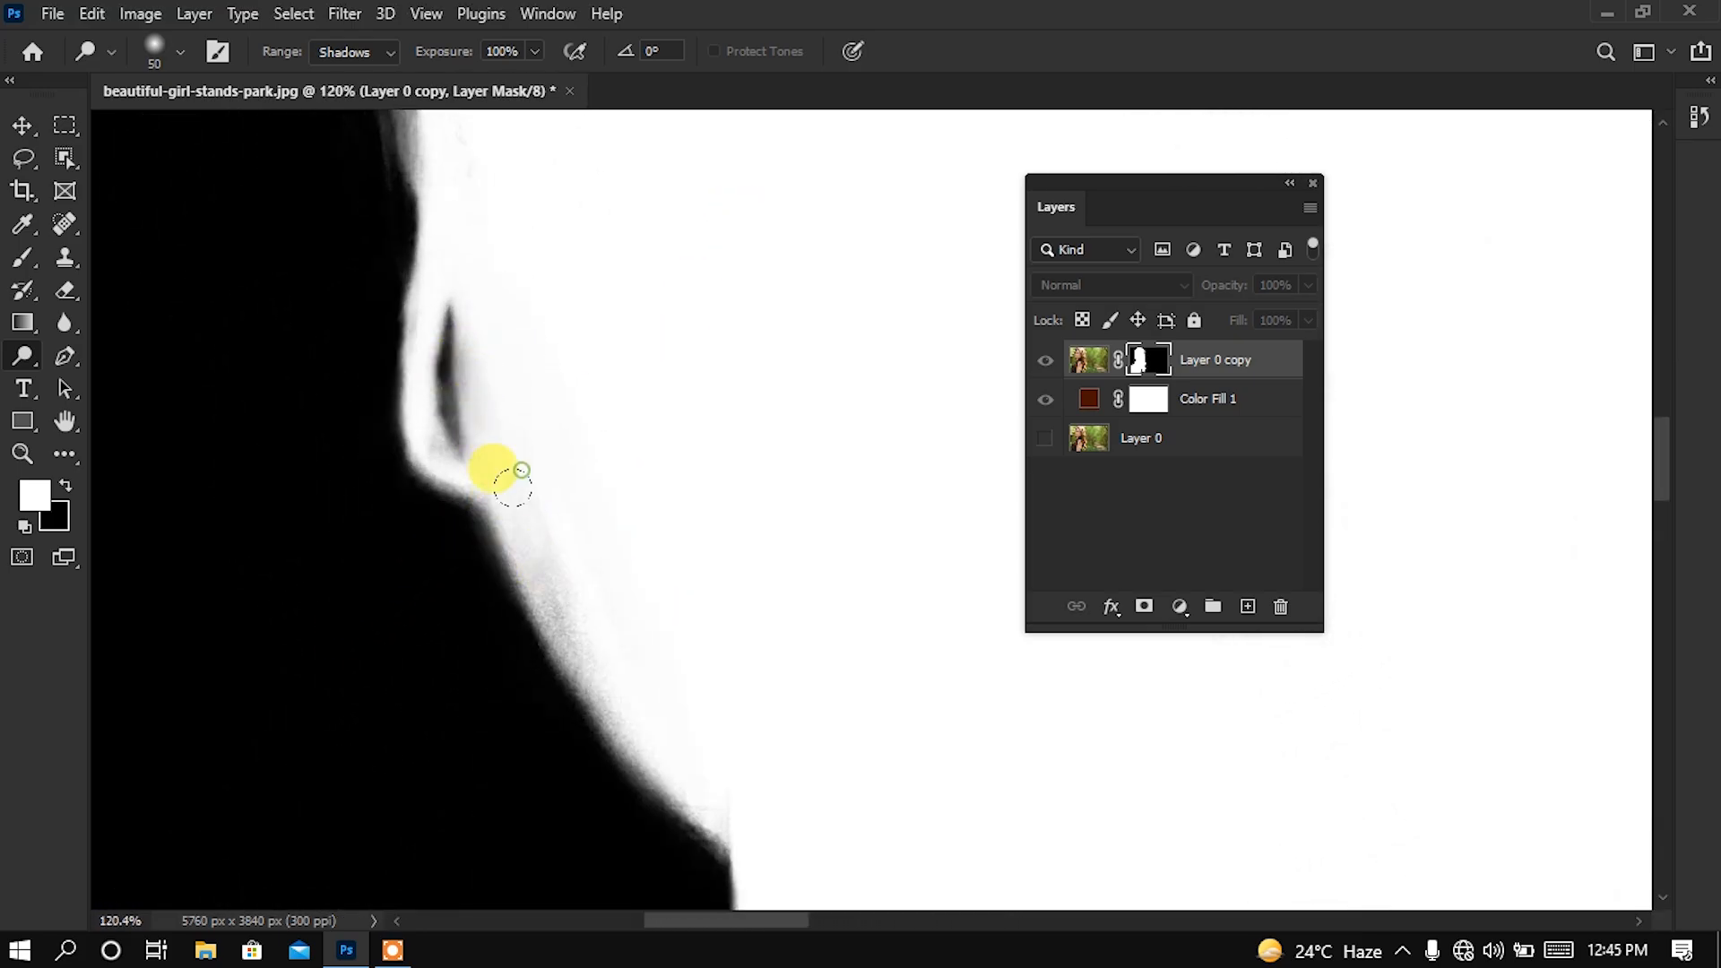
Dodge the gray vertical band along the side of the face on the mask
scroll(538, 618, down, 4)
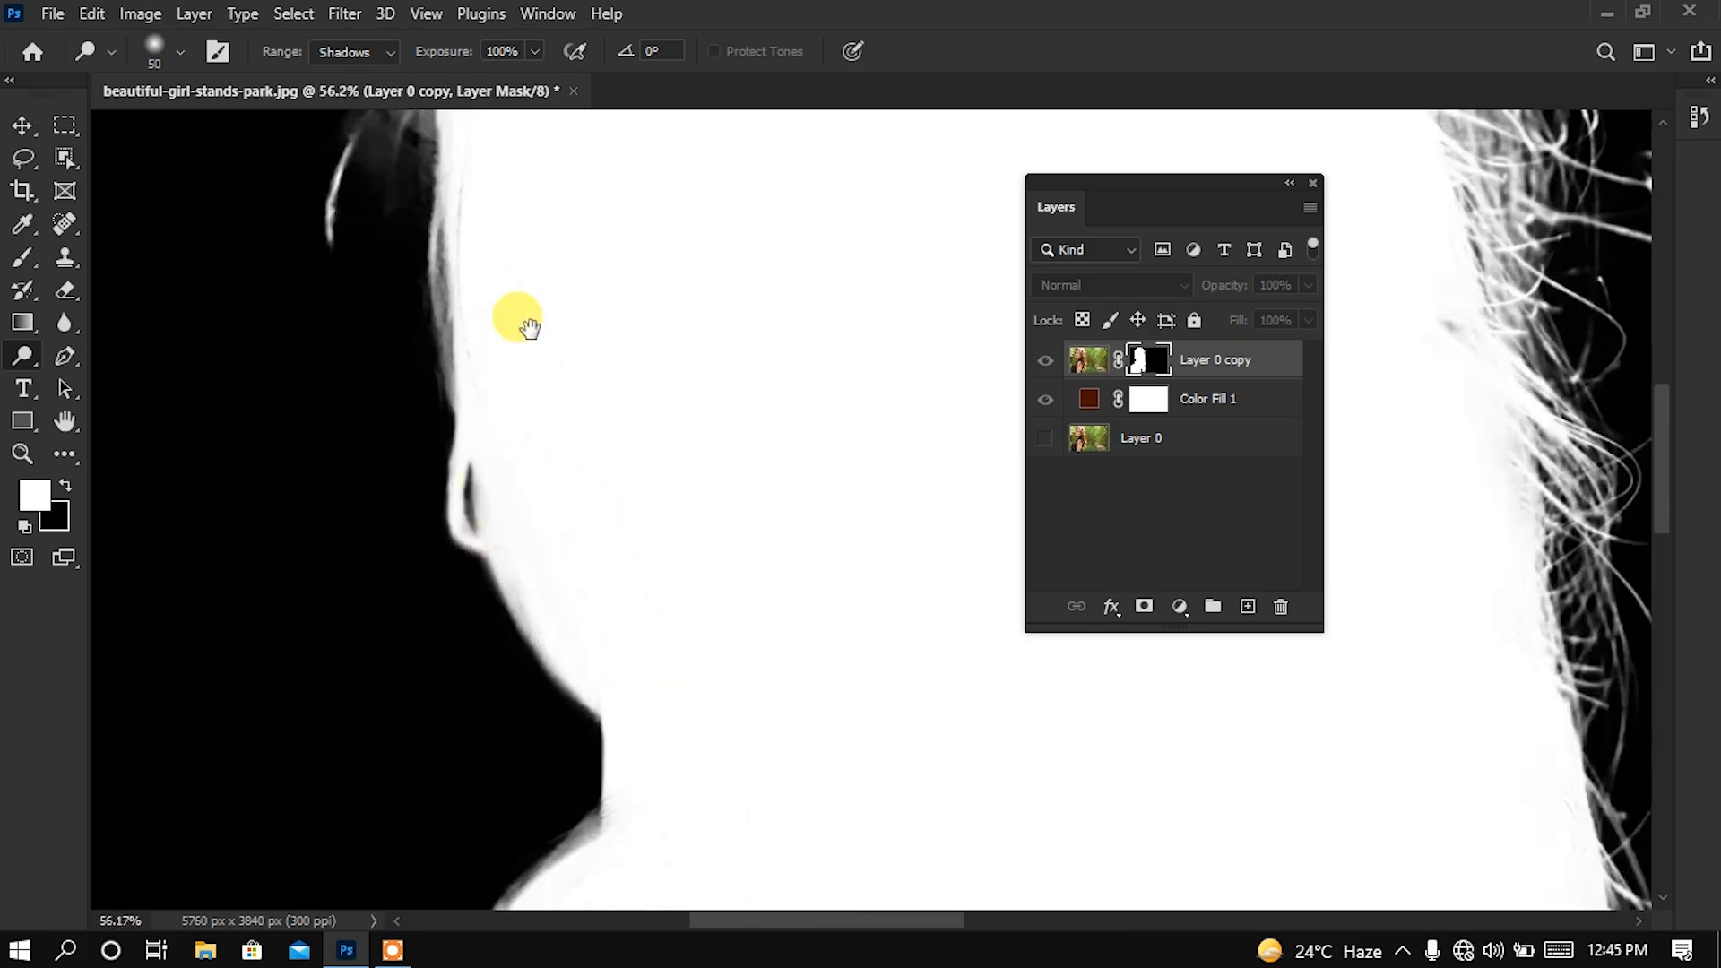
drag(519, 319, 580, 599)
scroll(519, 623, up, 1)
scroll(511, 627, up, 4)
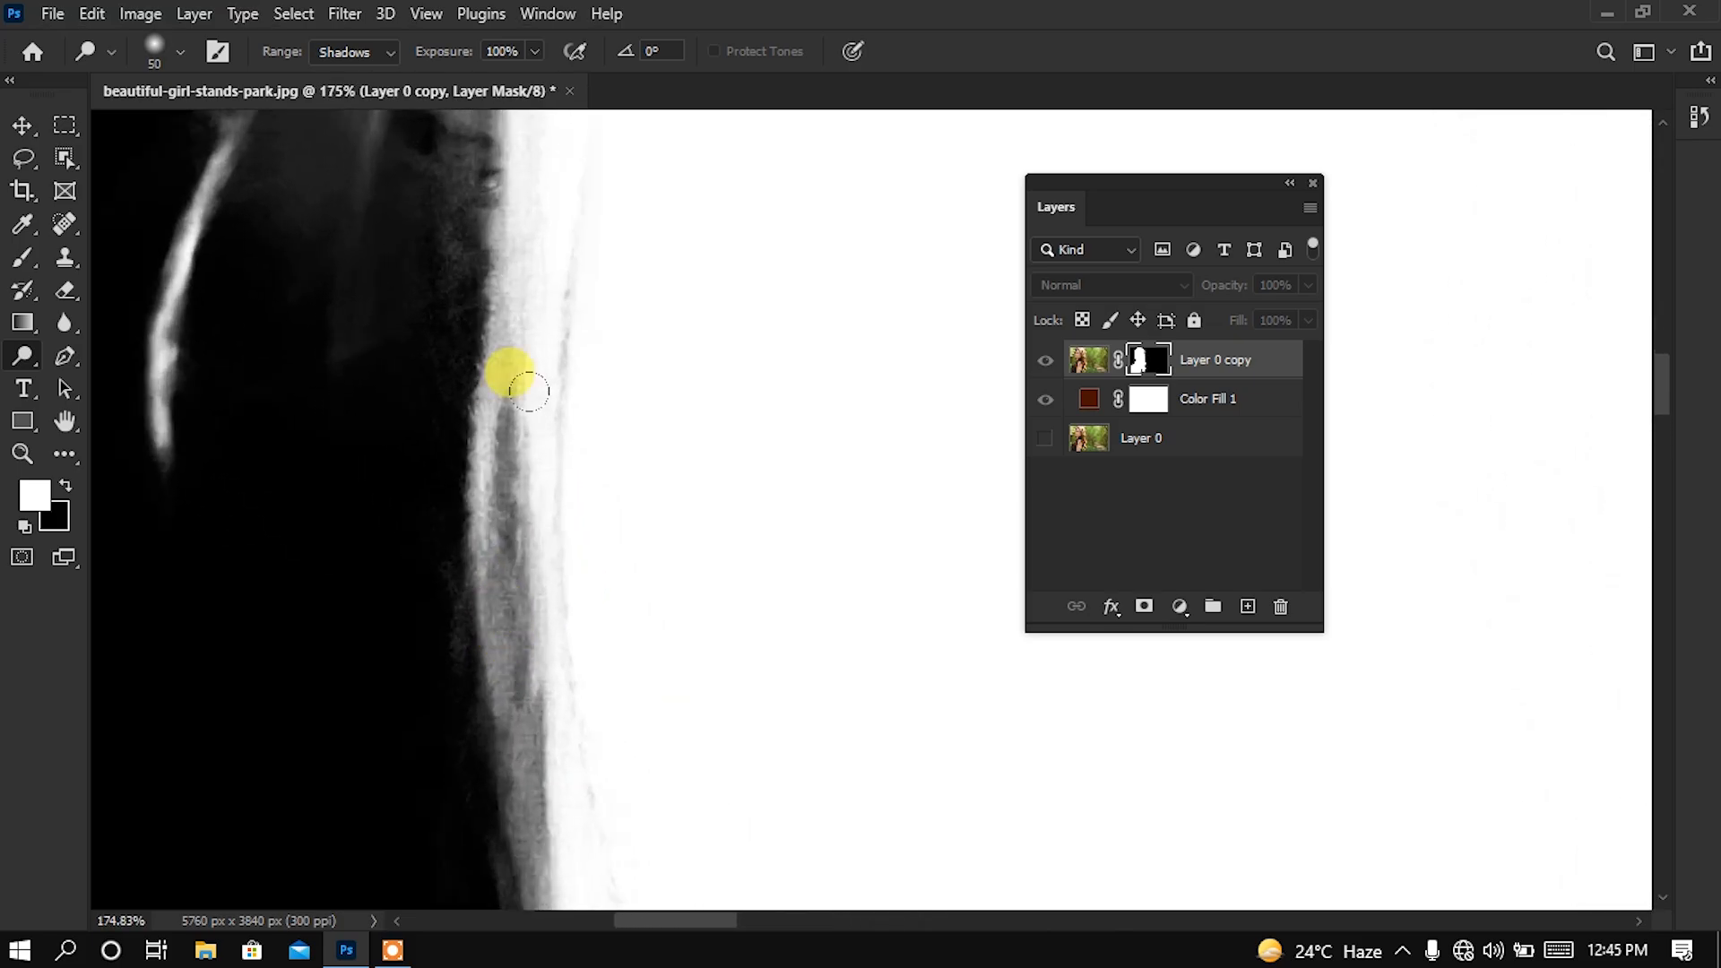
mouse_move(511, 373)
mouse_down()
mouse_move(508, 520)
mouse_move(492, 496)
mouse_move(505, 479)
mouse_move(493, 532)
mouse_move(530, 681)
mouse_move(503, 614)
mouse_up()
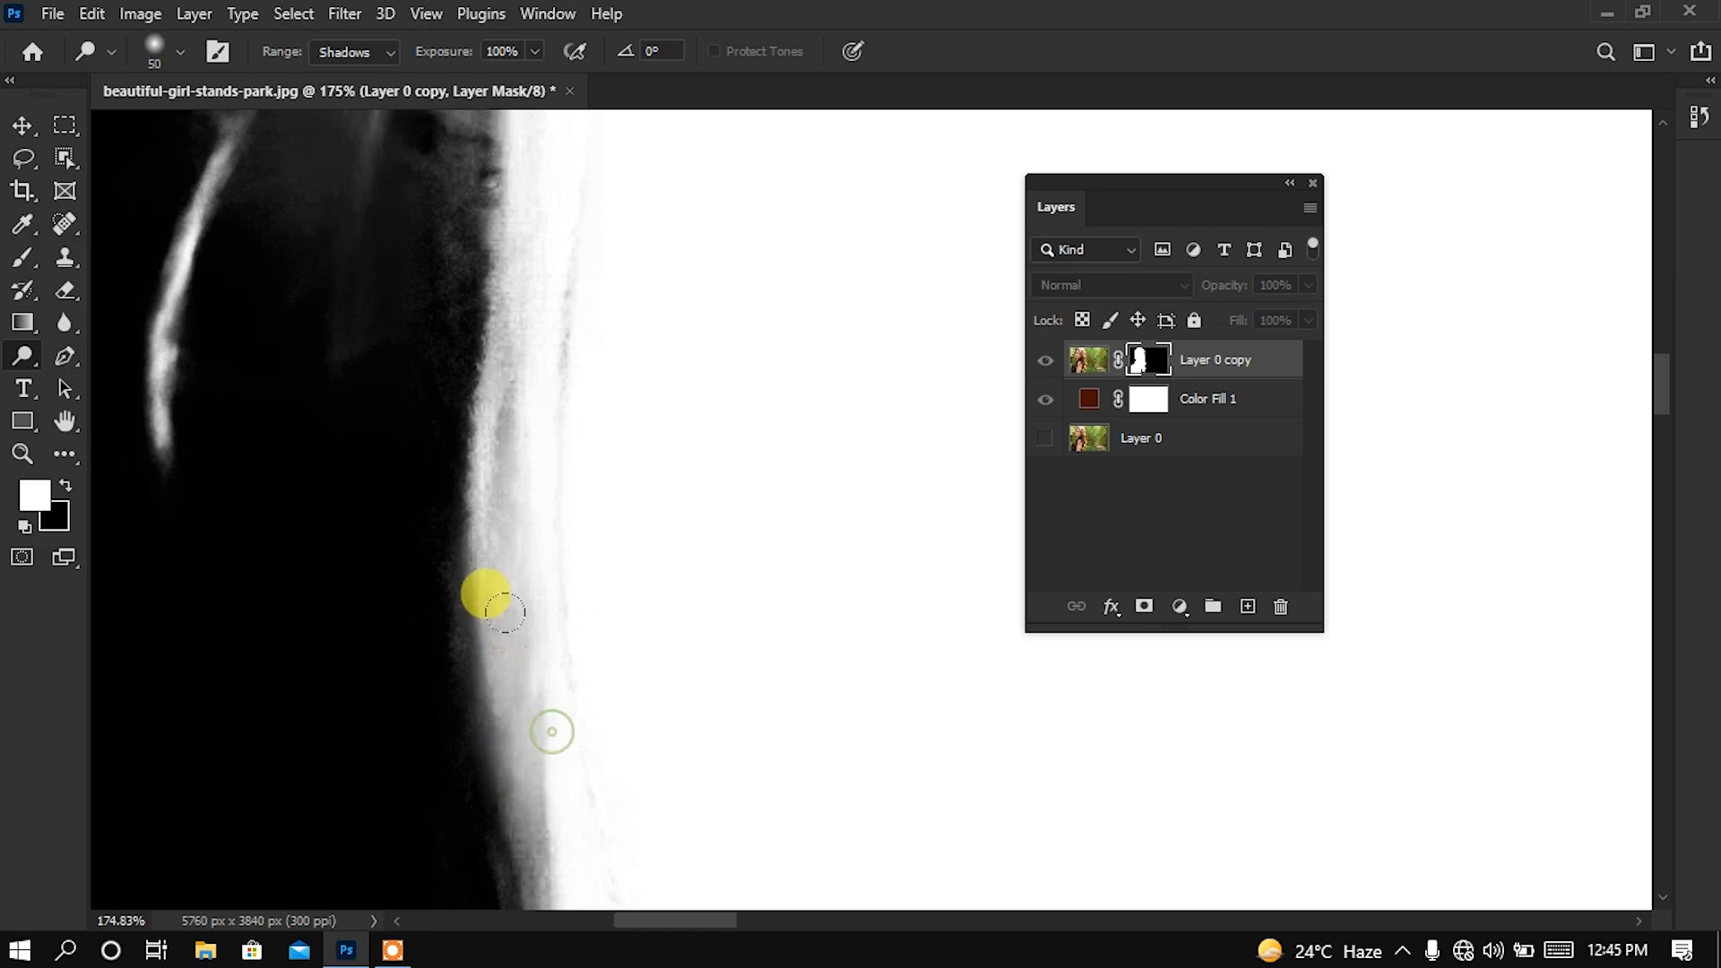
mouse_move(568, 756)
mouse_down()
mouse_move(529, 504)
mouse_move(495, 474)
mouse_move(511, 654)
mouse_up()
scroll(323, 645, down, 3)
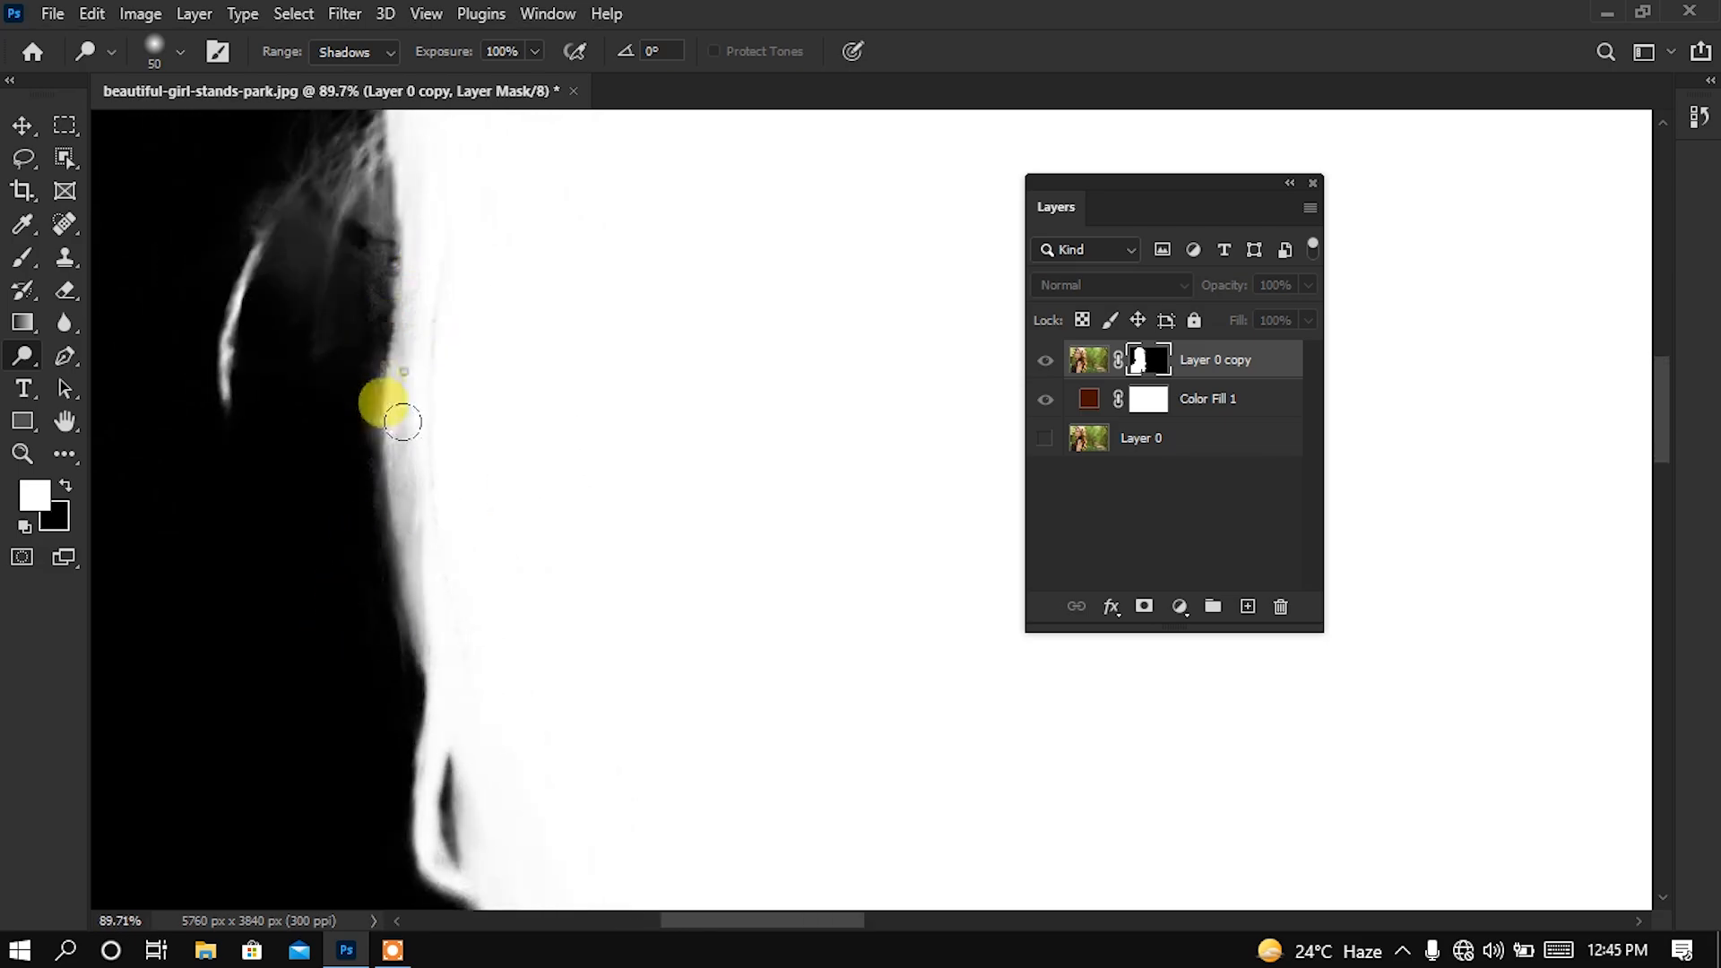
Dodge the gray hair edge along the temple and up to the forehead hairline on the mask
scroll(315, 457, down, 3)
drag(603, 295, 423, 684)
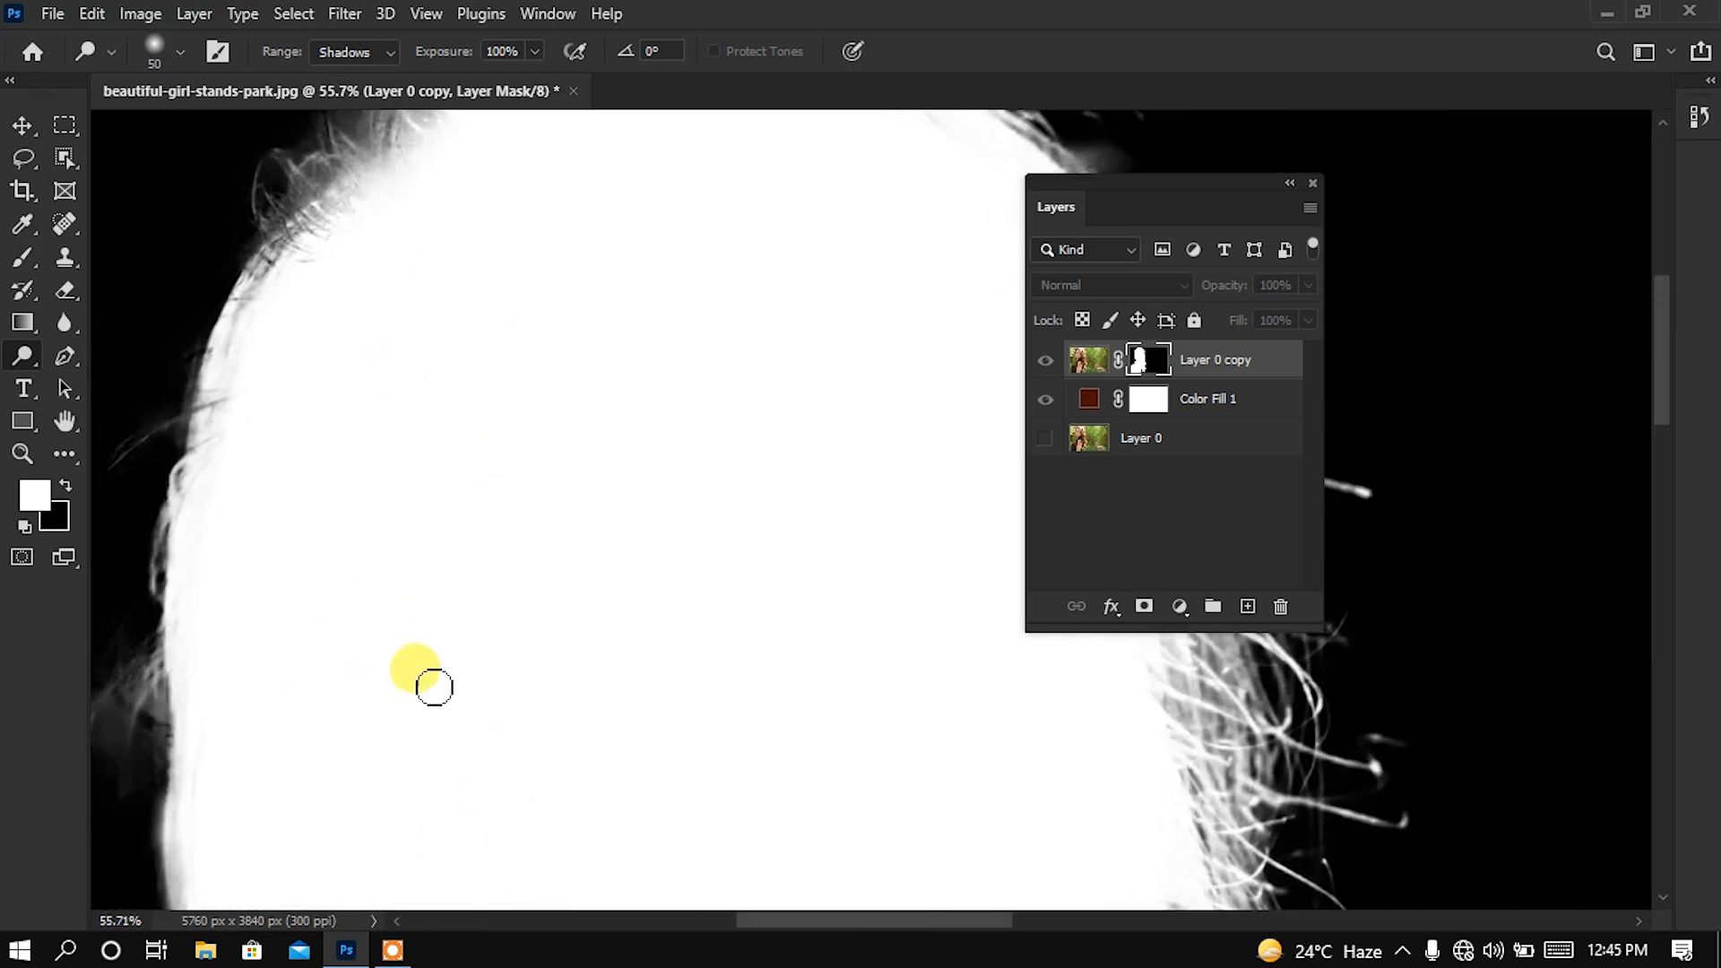
scroll(191, 416, up, 2)
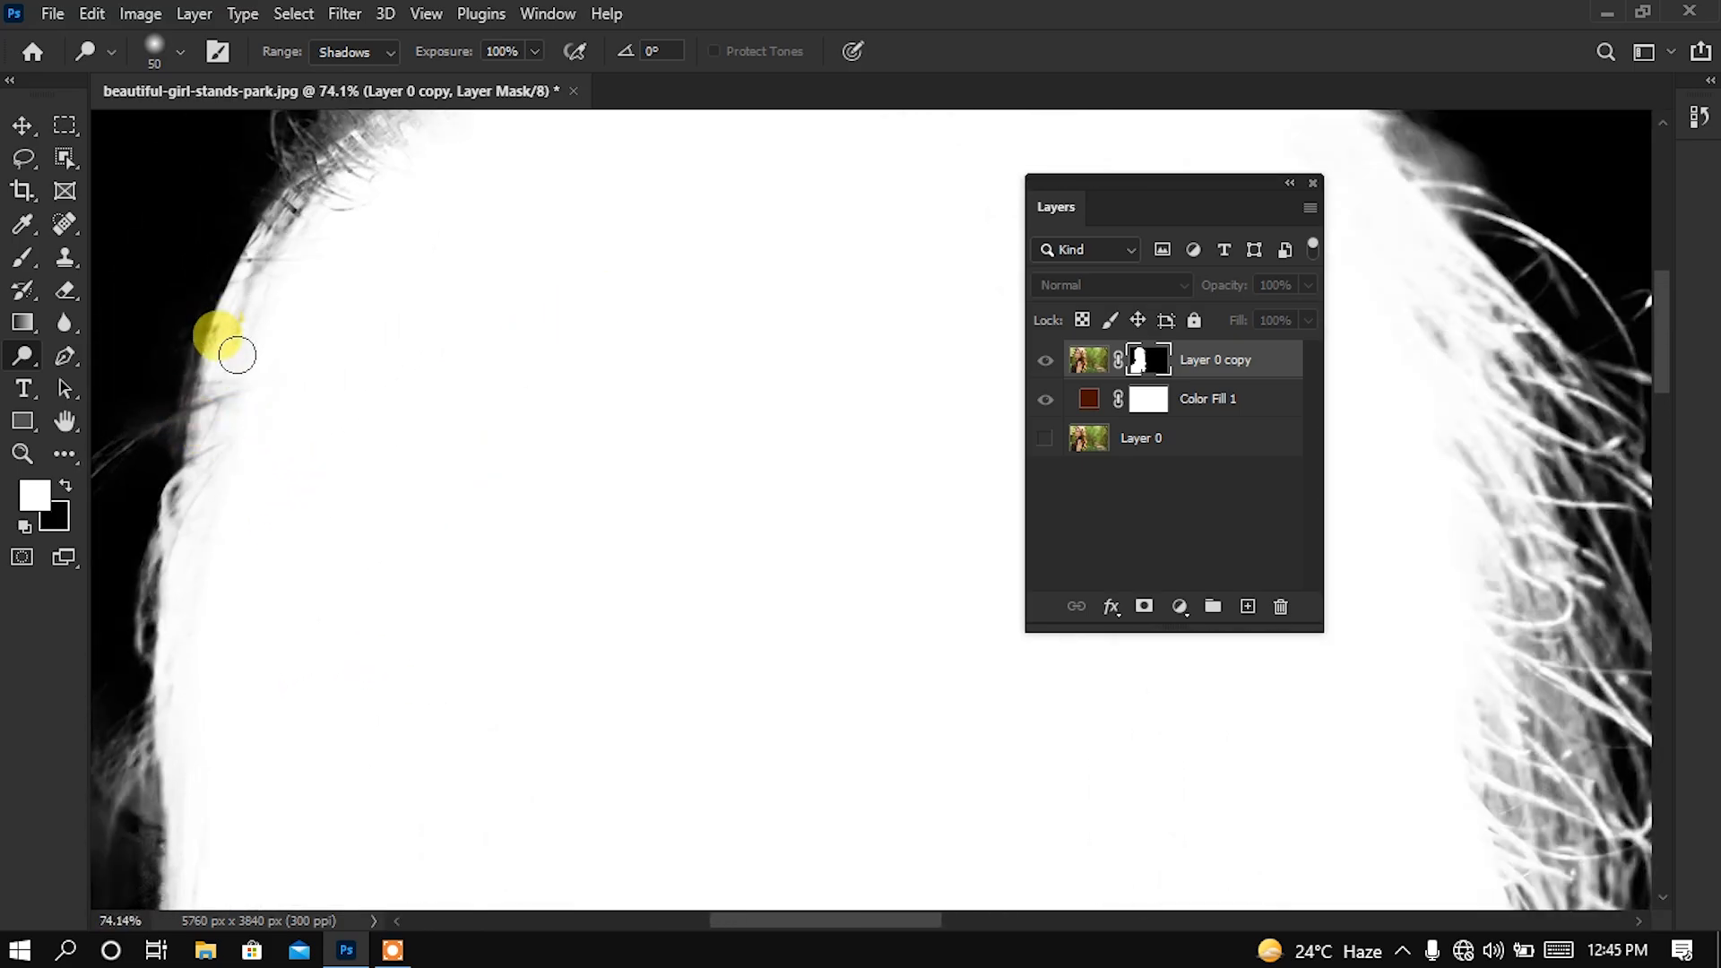
mouse_move(237, 355)
mouse_down()
mouse_move(200, 338)
mouse_move(222, 377)
mouse_up()
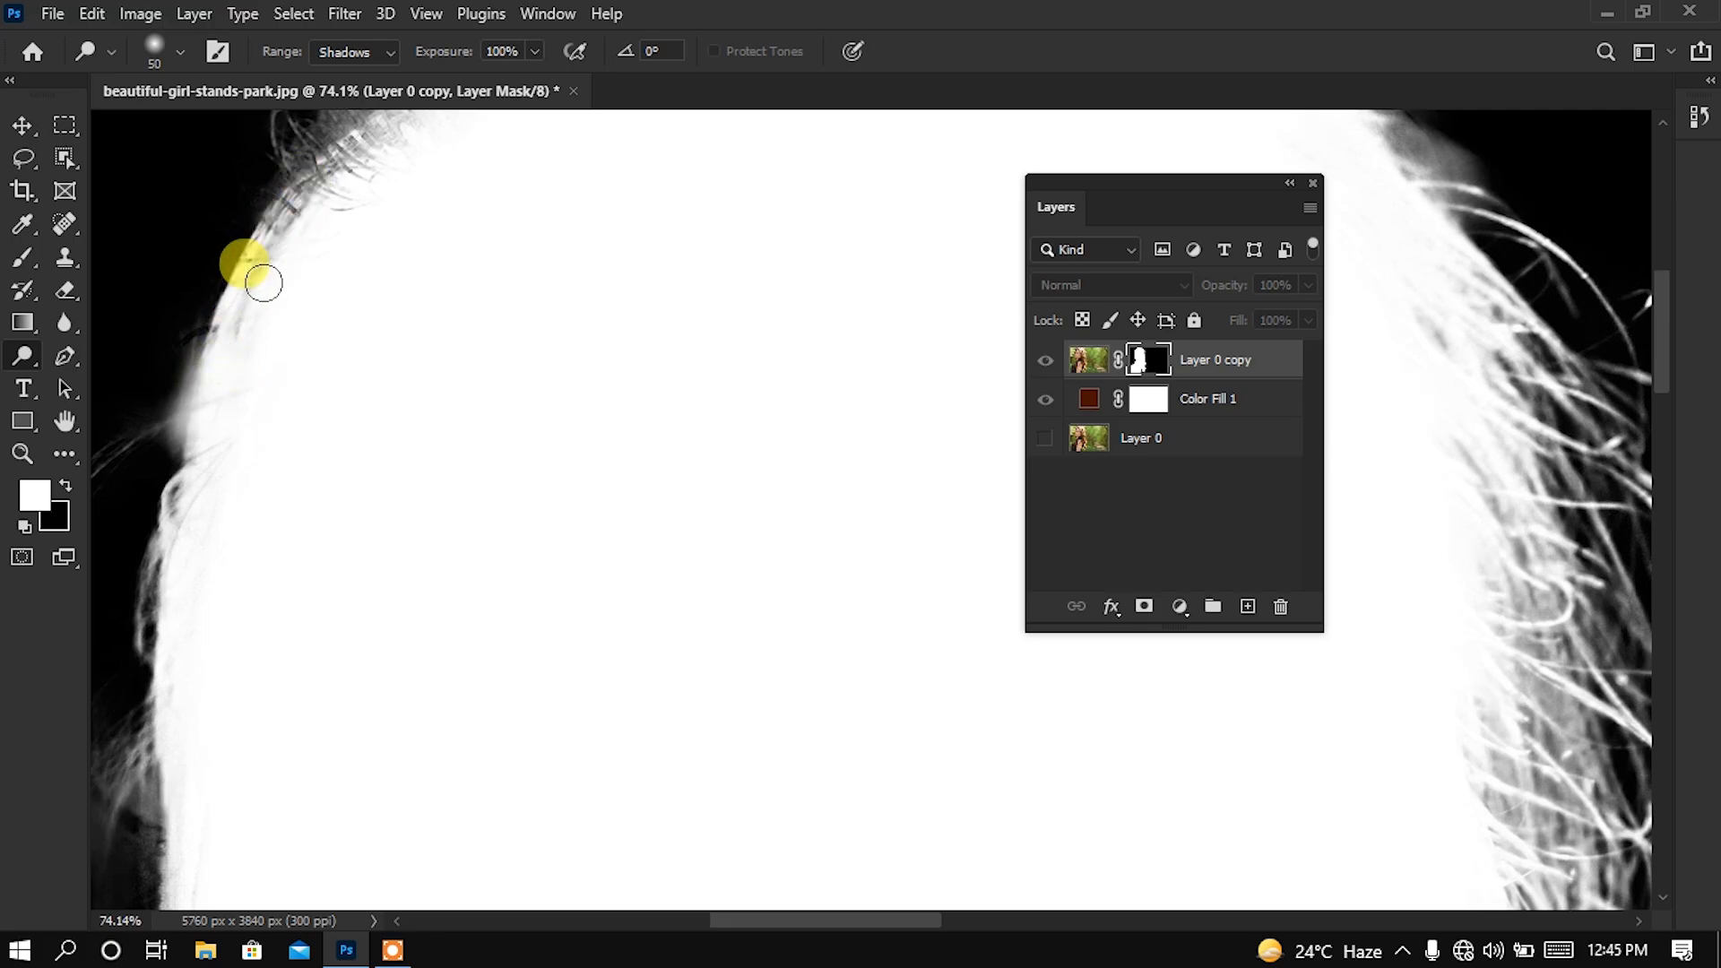
drag(295, 227, 331, 336)
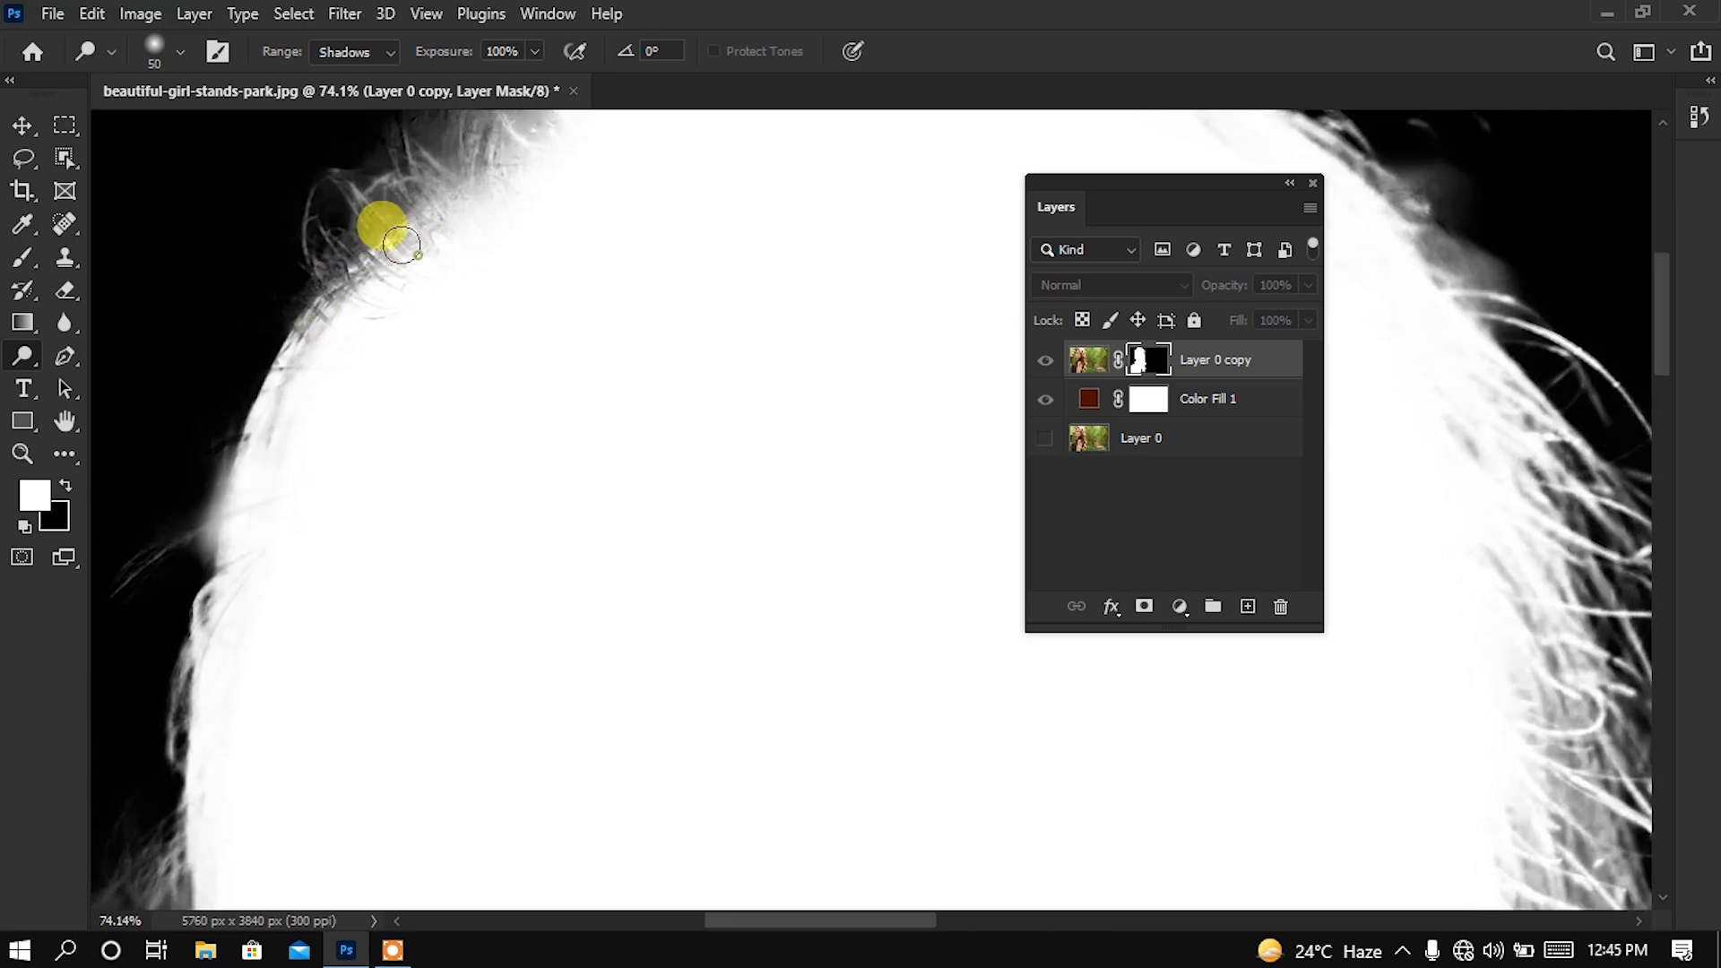
mouse_move(394, 254)
mouse_down()
mouse_move(302, 362)
mouse_move(356, 289)
mouse_move(342, 302)
mouse_move(502, 183)
mouse_move(312, 313)
mouse_up()
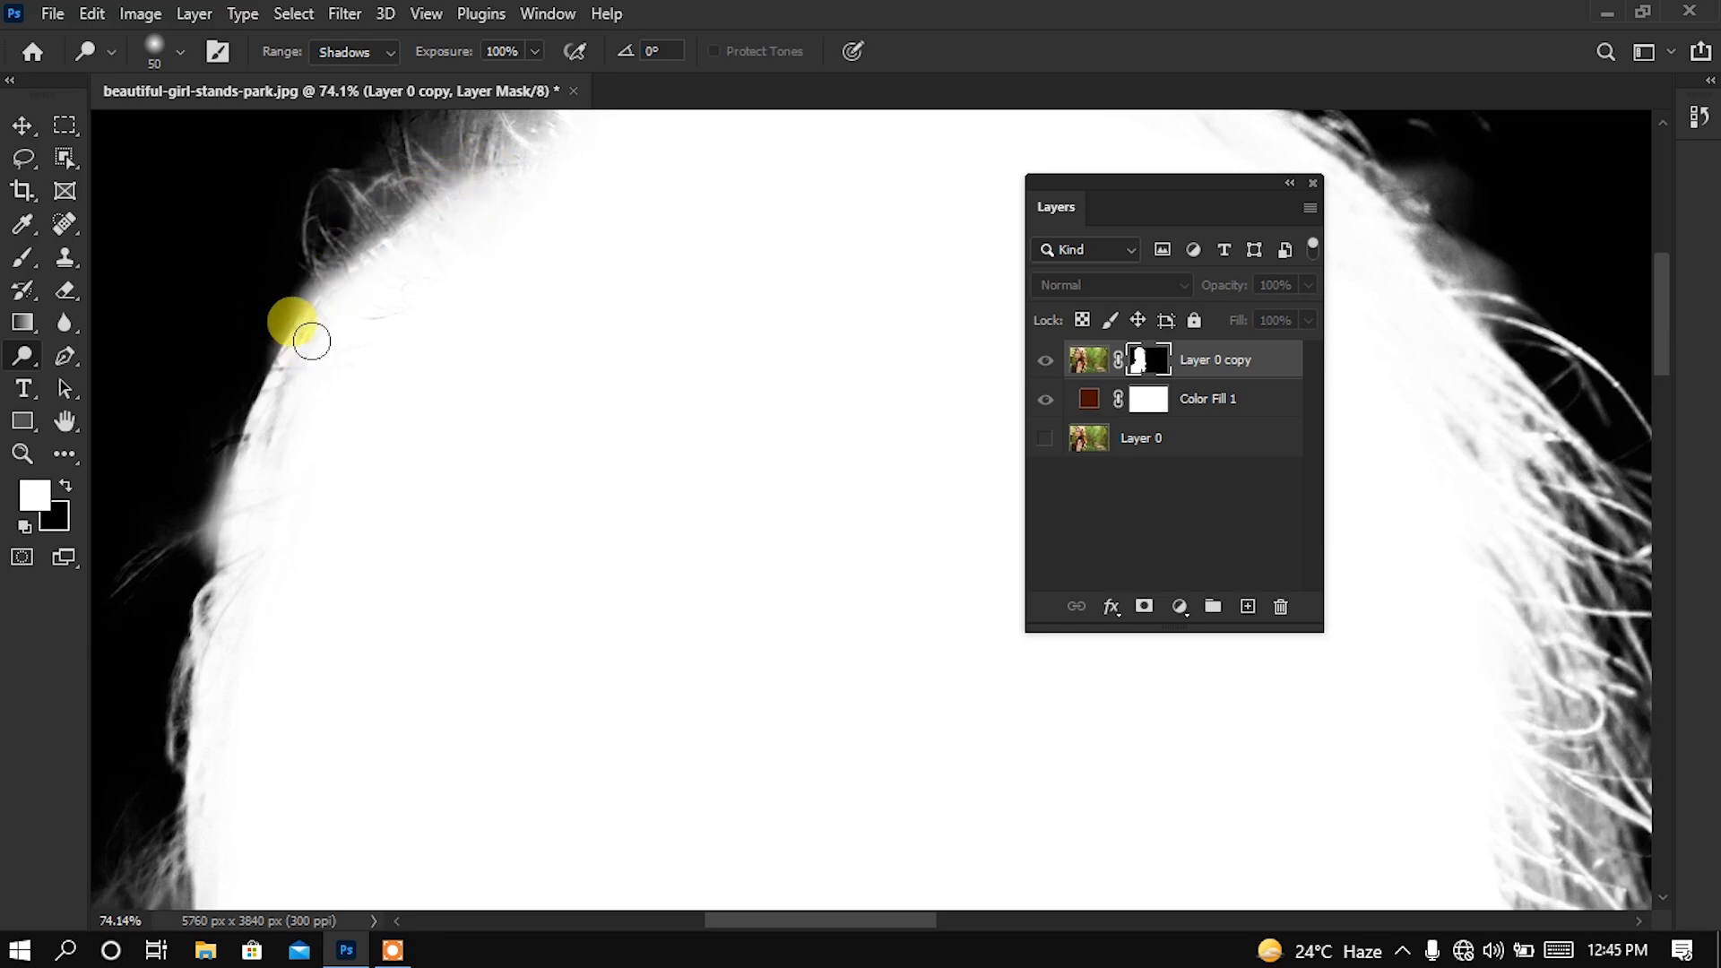
scroll(434, 330, down, 4)
scroll(251, 556, up, 14)
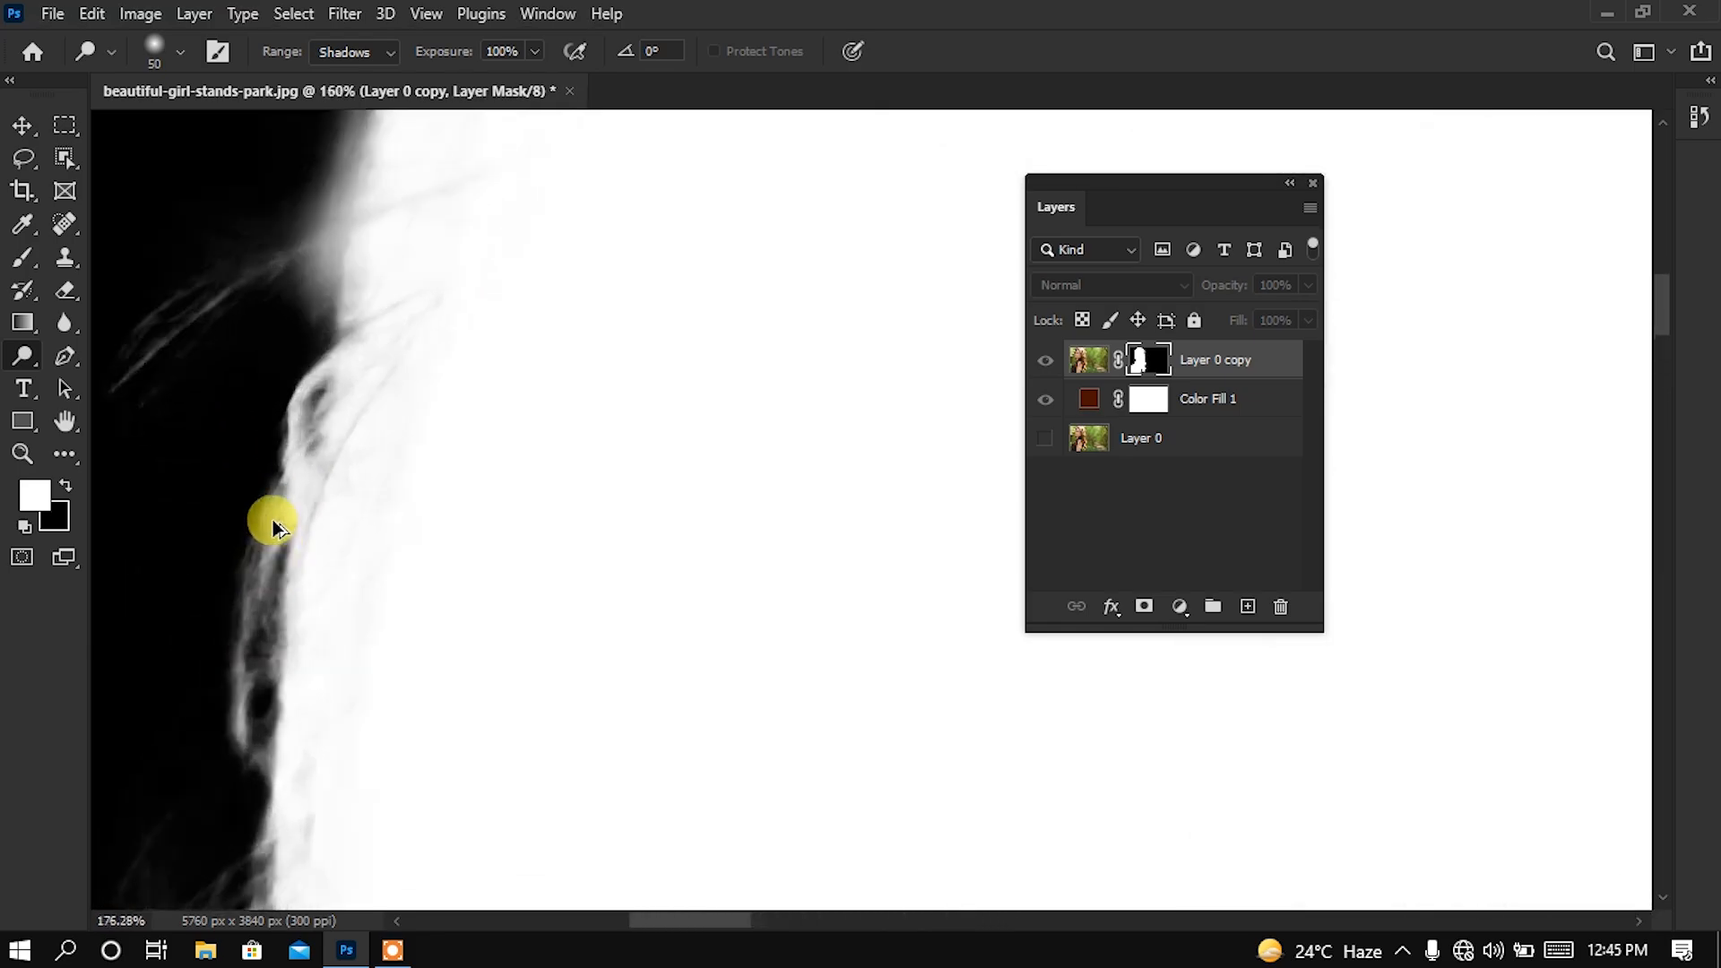
scroll(186, 452, down, 10)
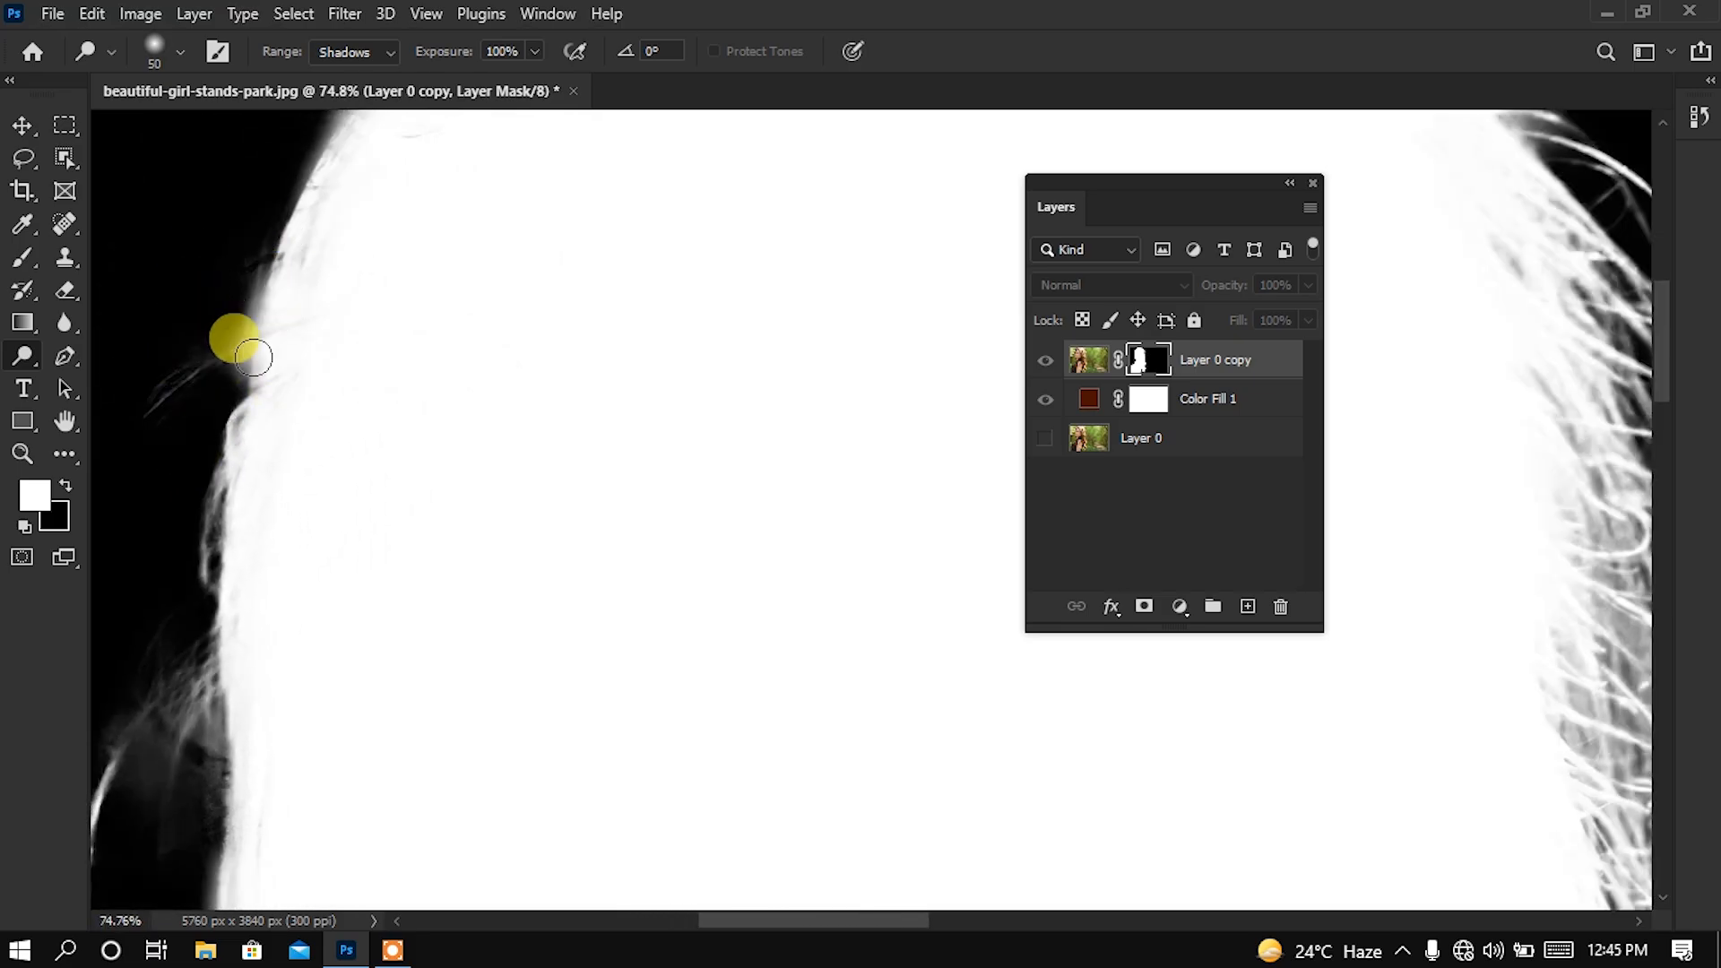
Switch to the Burn Tool with Midtones range and darken the gray haze around the loose strand beside the face
scroll(284, 361, down, 8)
drag(627, 519, 699, 589)
scroll(277, 391, up, 6)
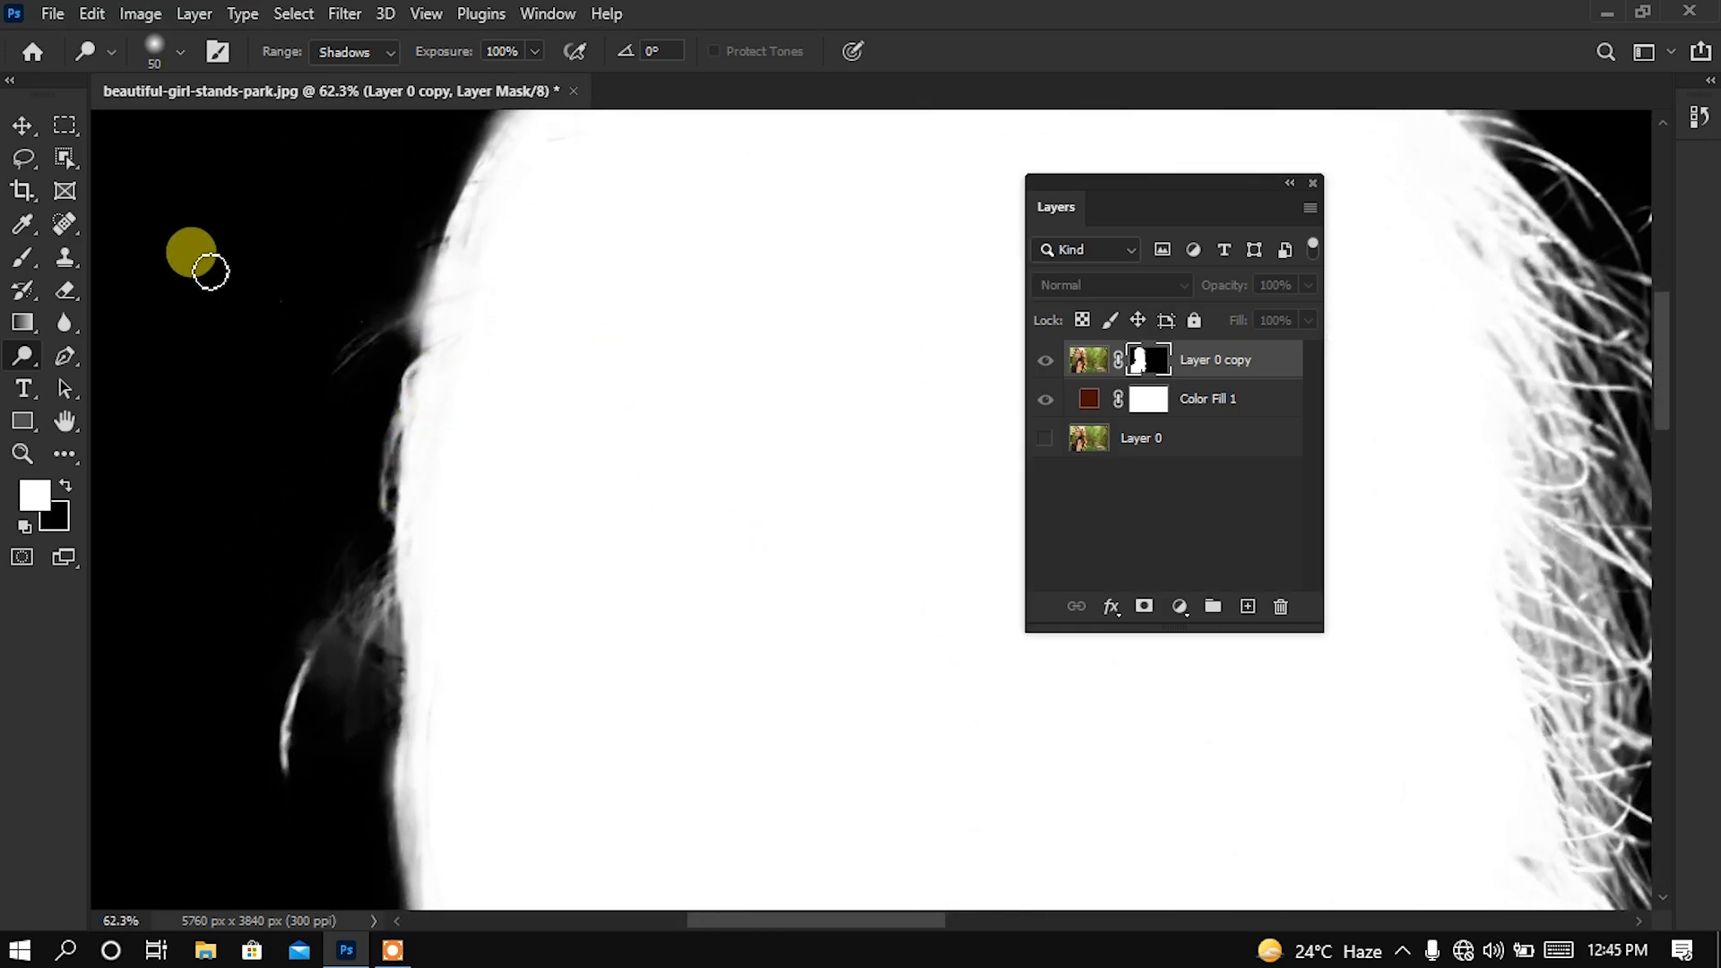
click(23, 359)
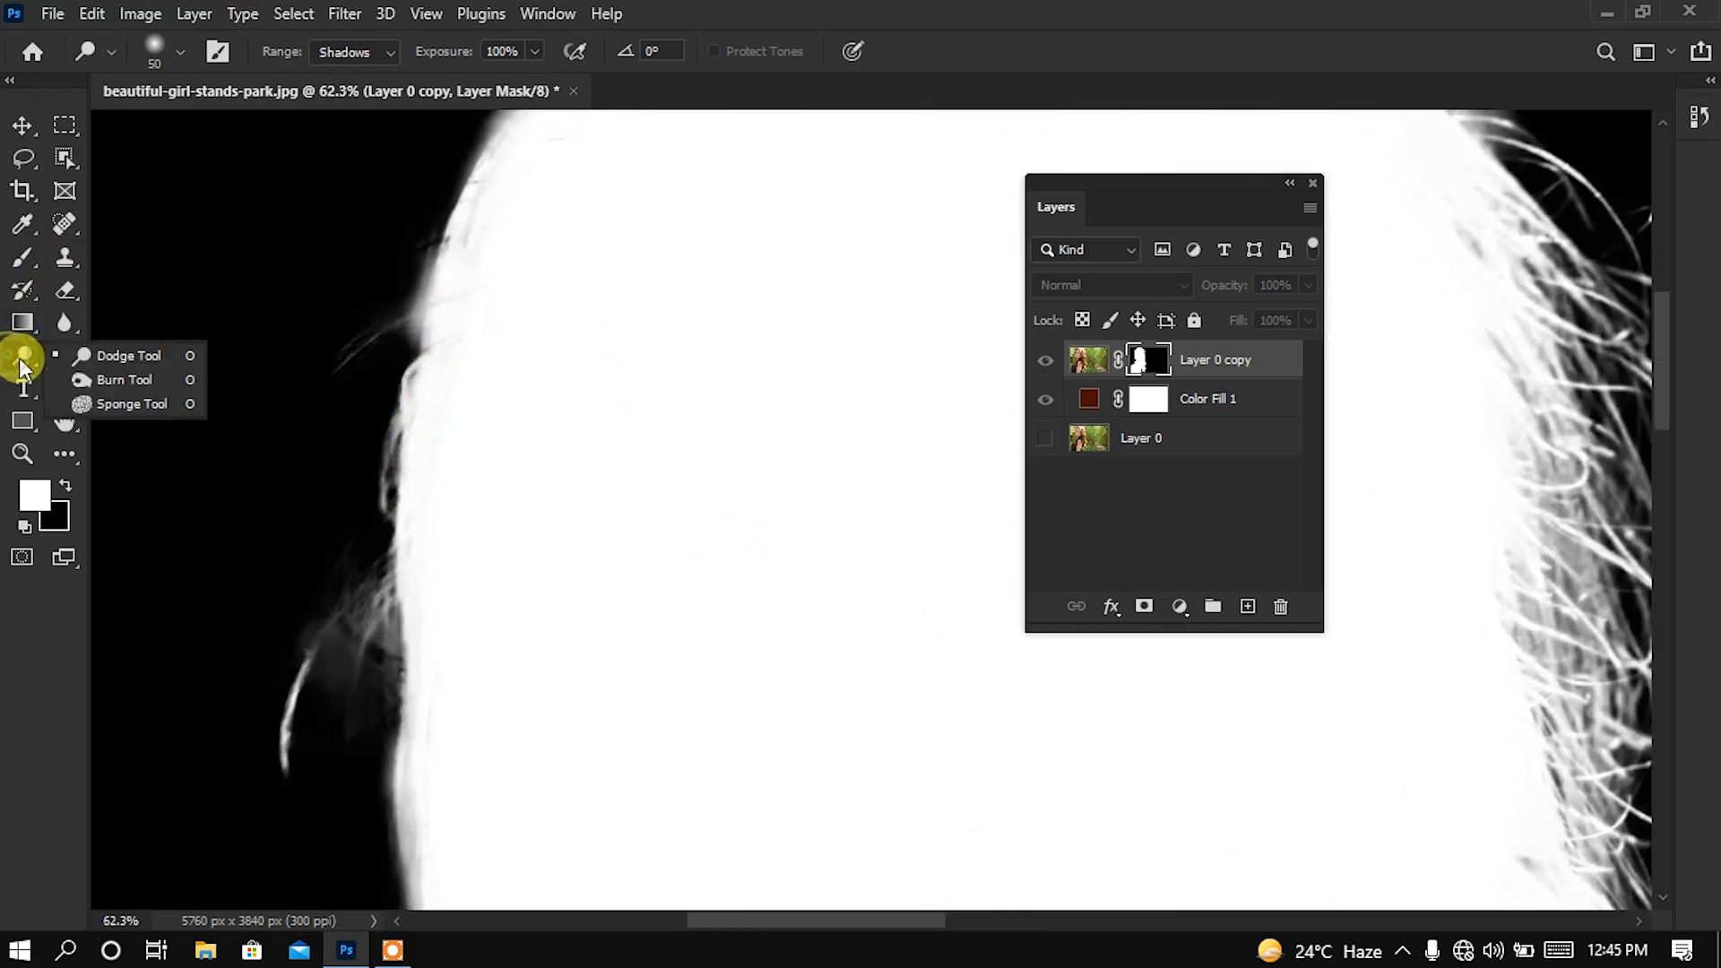
click(110, 379)
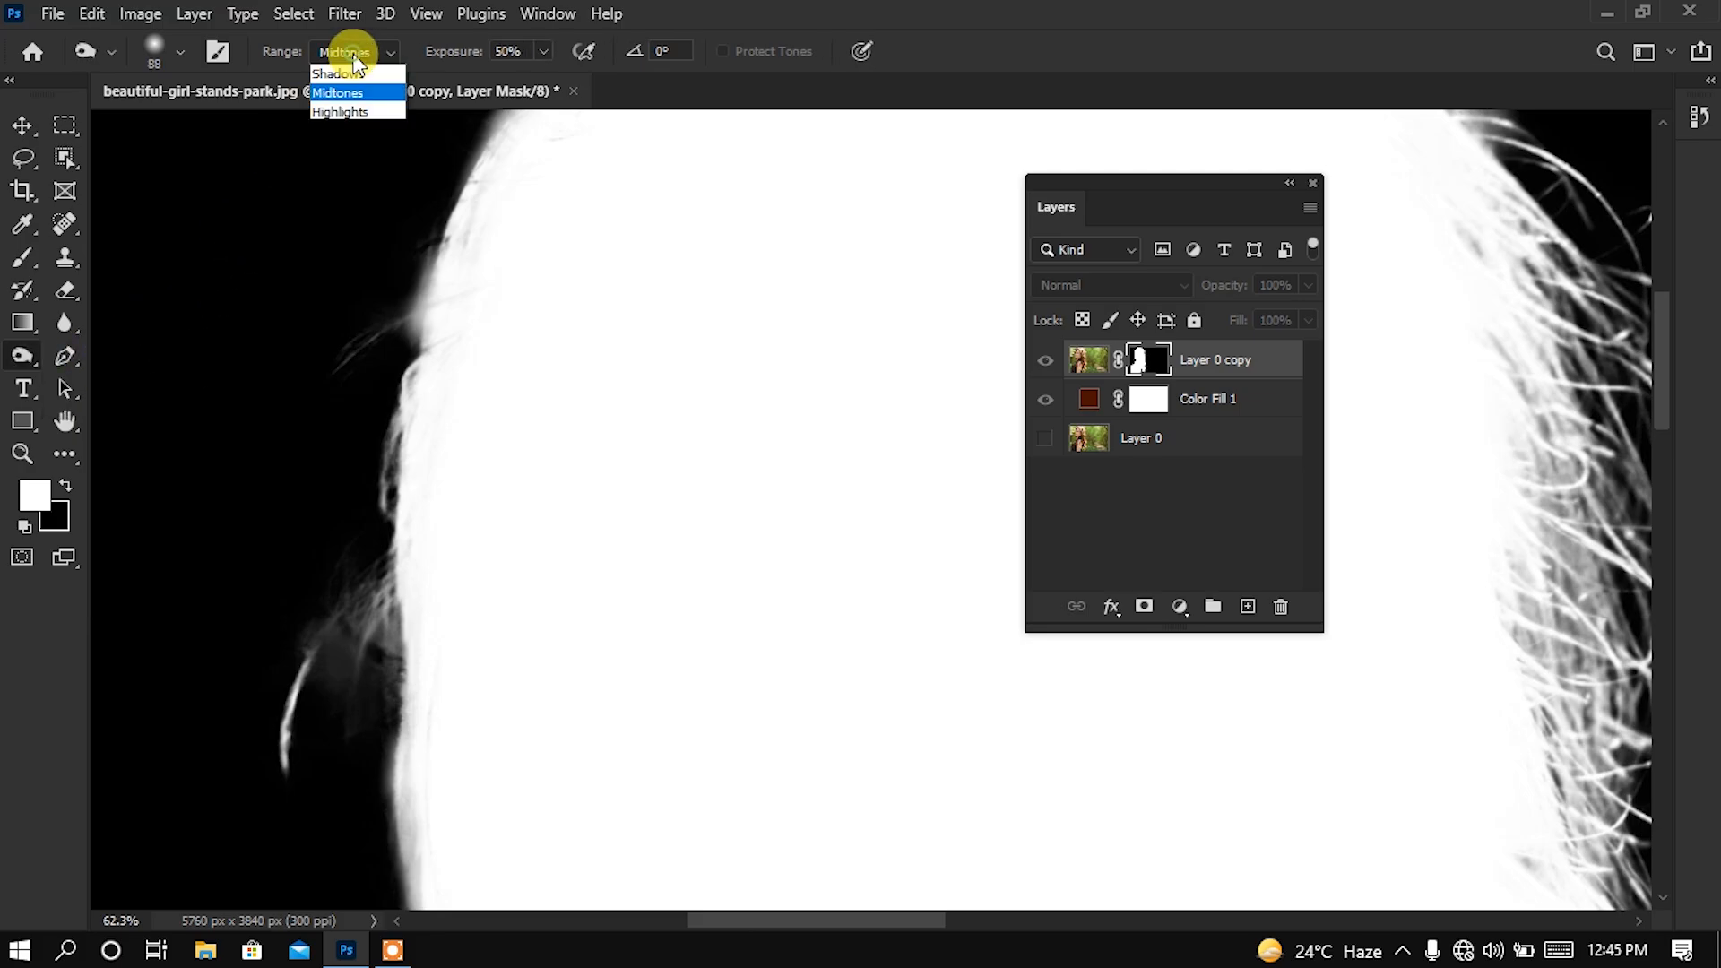
click(352, 91)
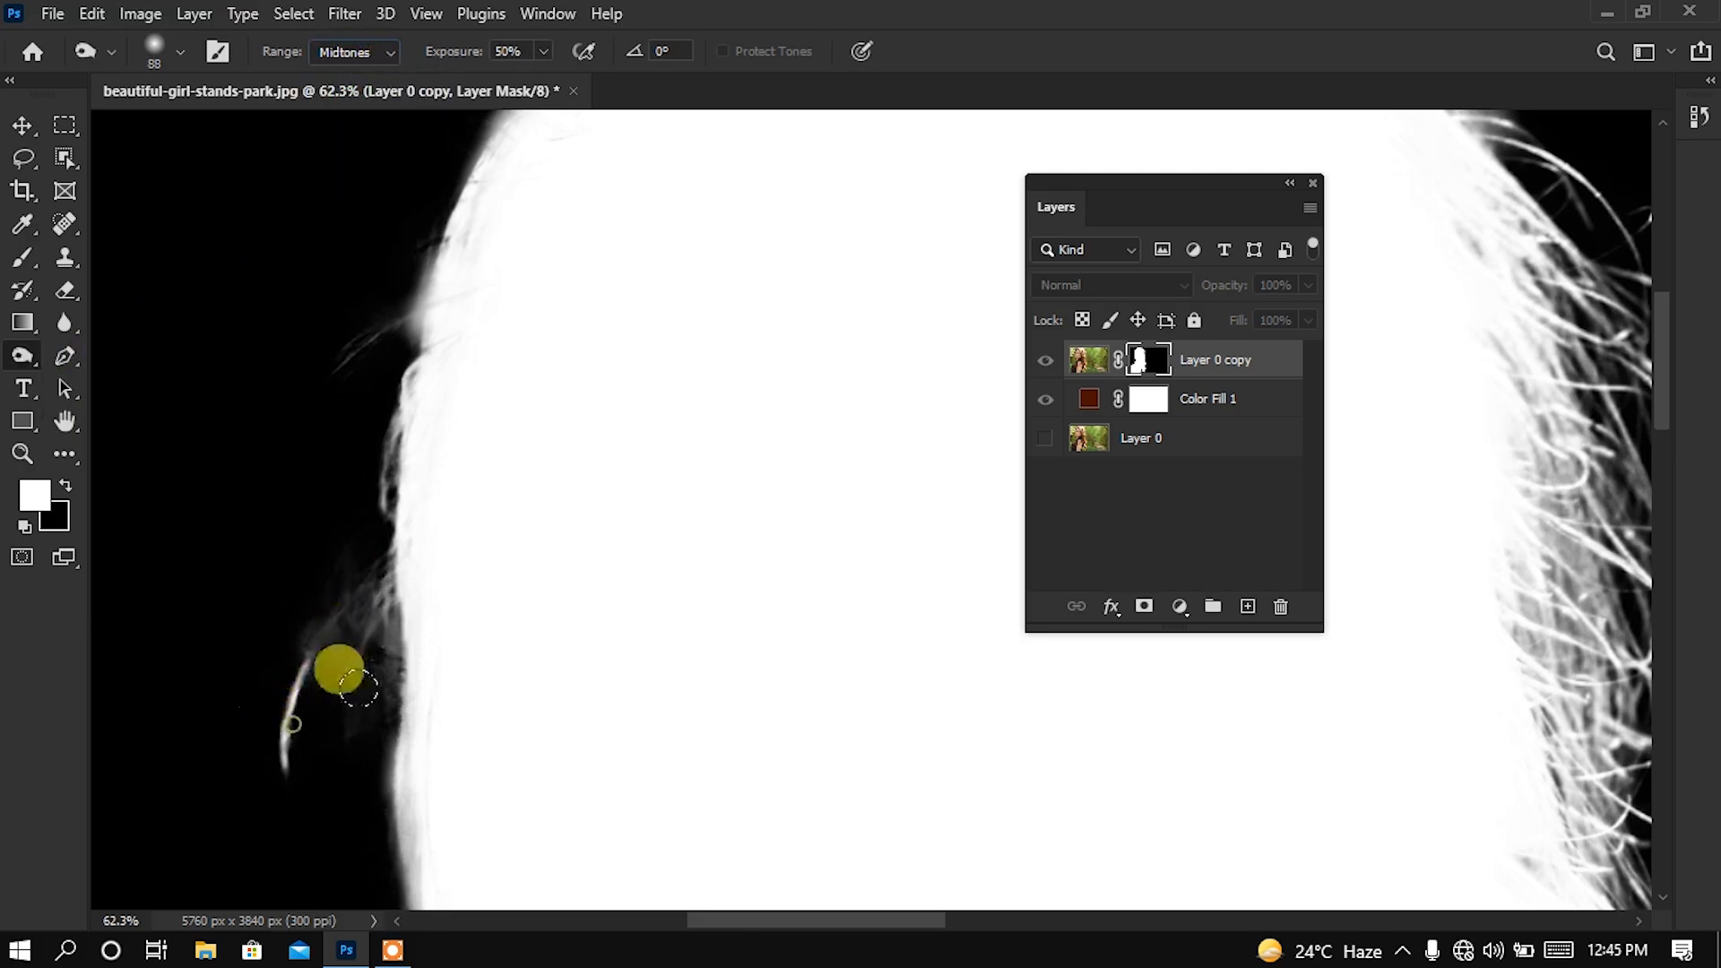
drag(359, 688, 347, 672)
drag(388, 262, 400, 281)
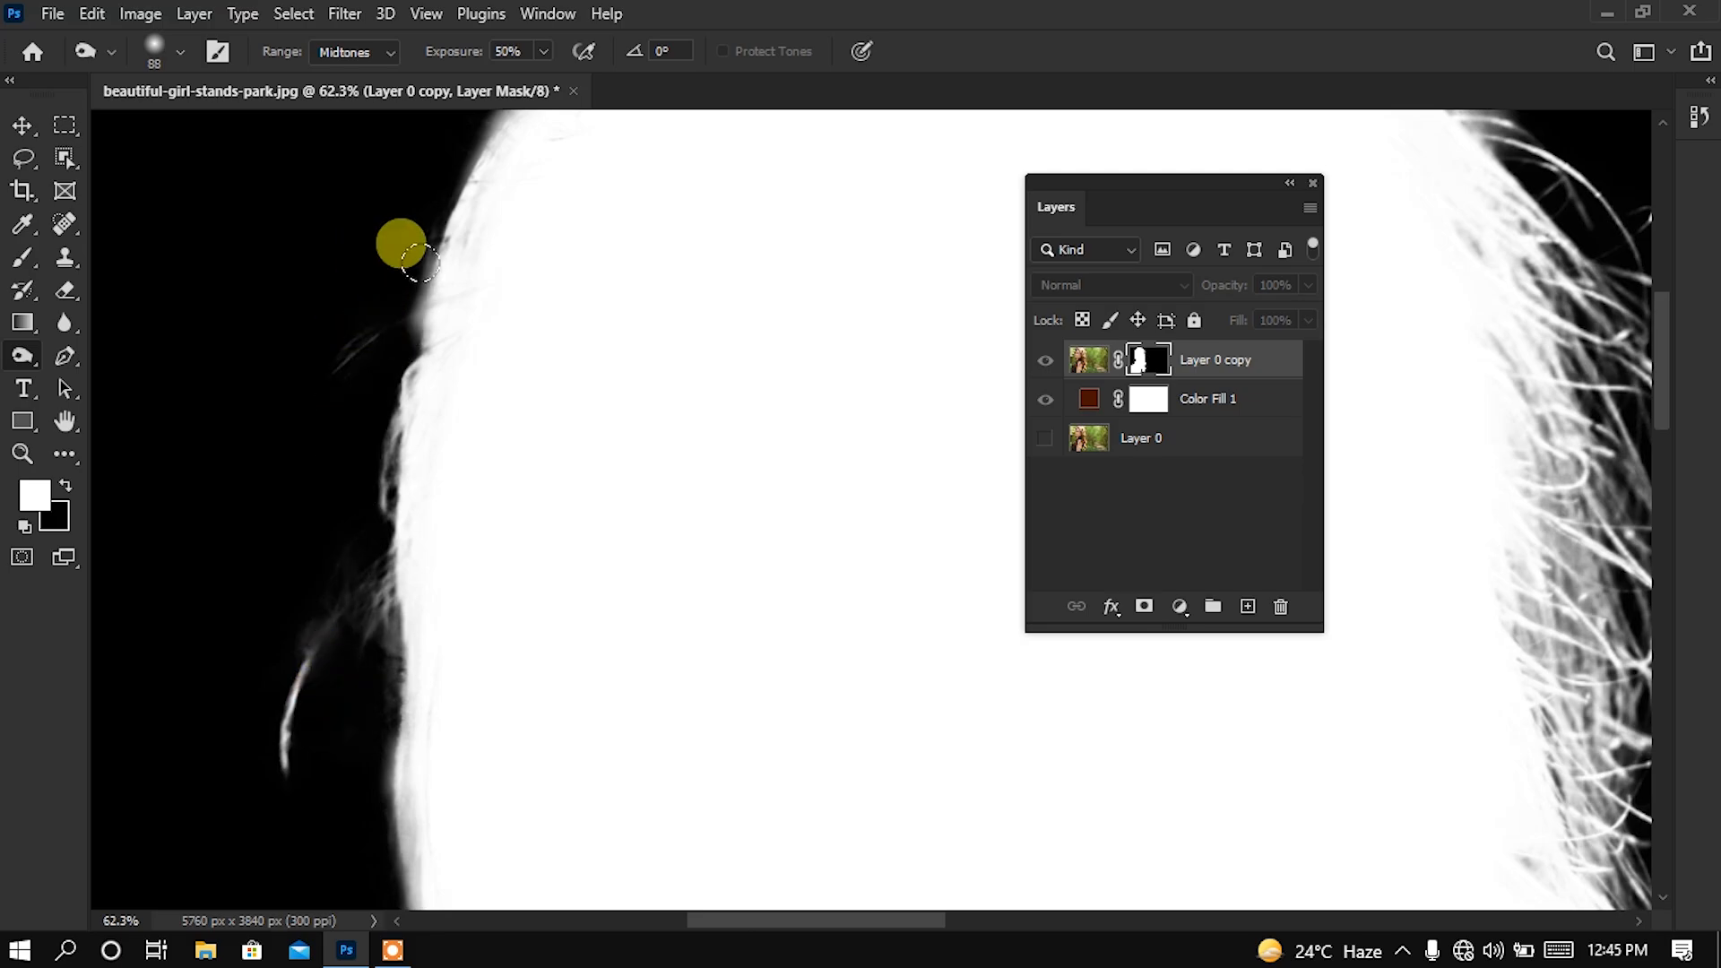
Reduce the Burn brush to 51 px and darken the gray bulge on the hair edge beside the forehead
scroll(401, 281, up, 5)
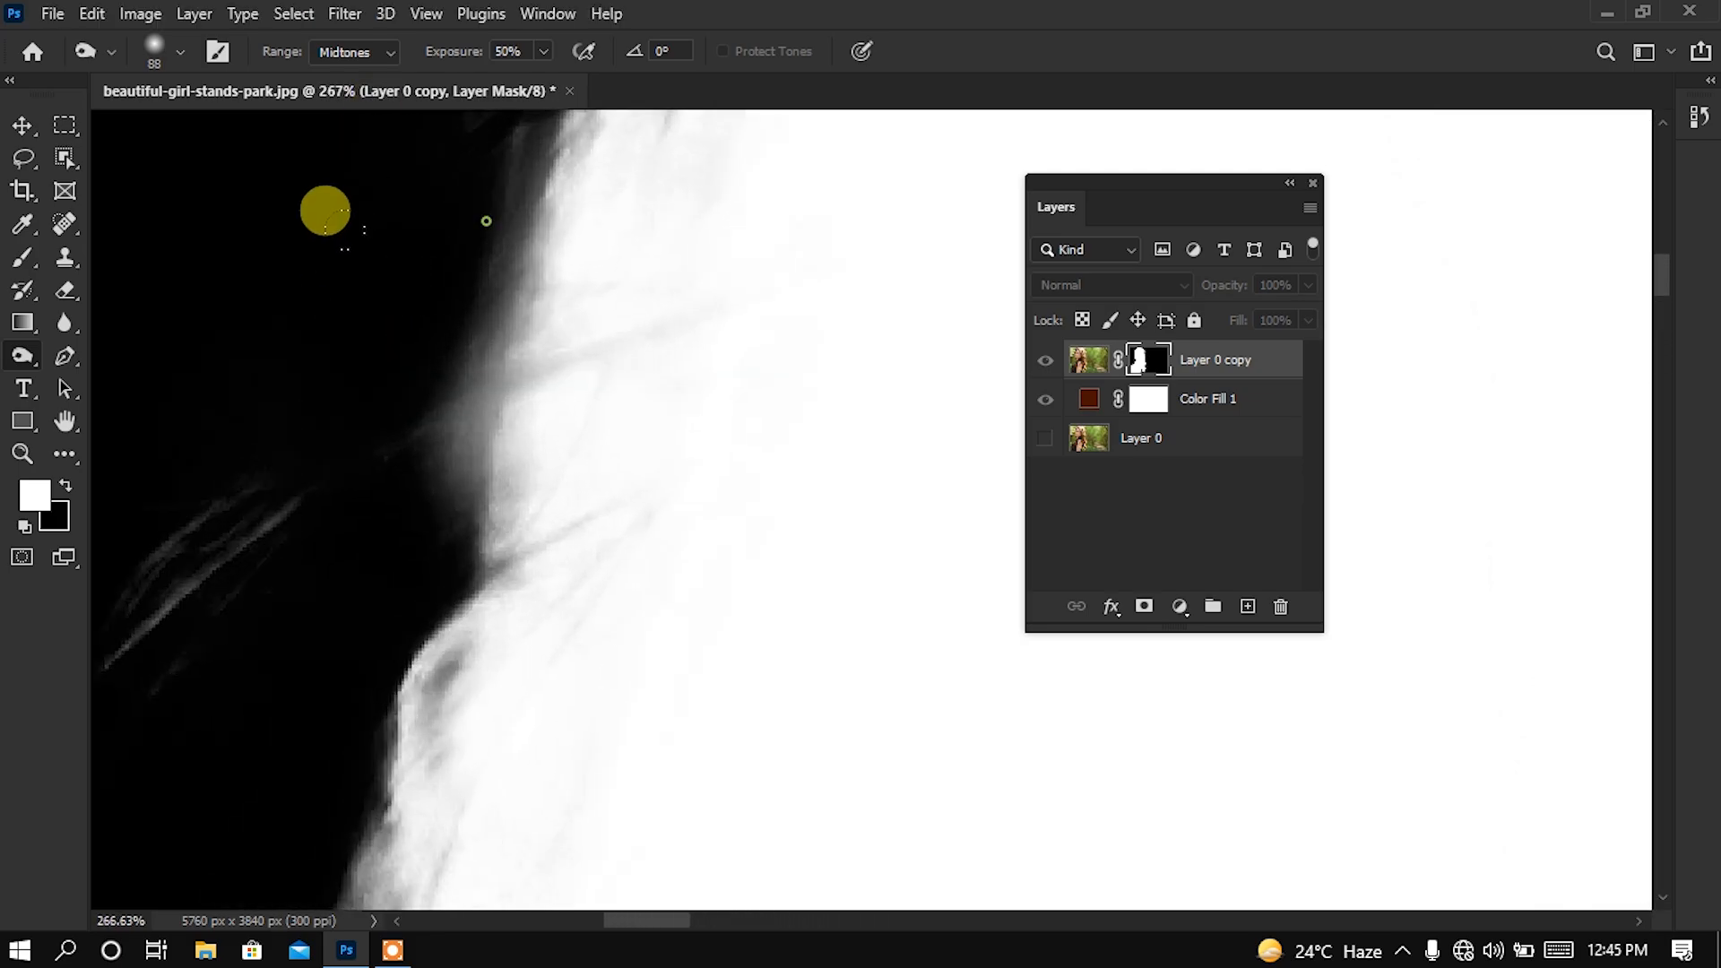
click(179, 51)
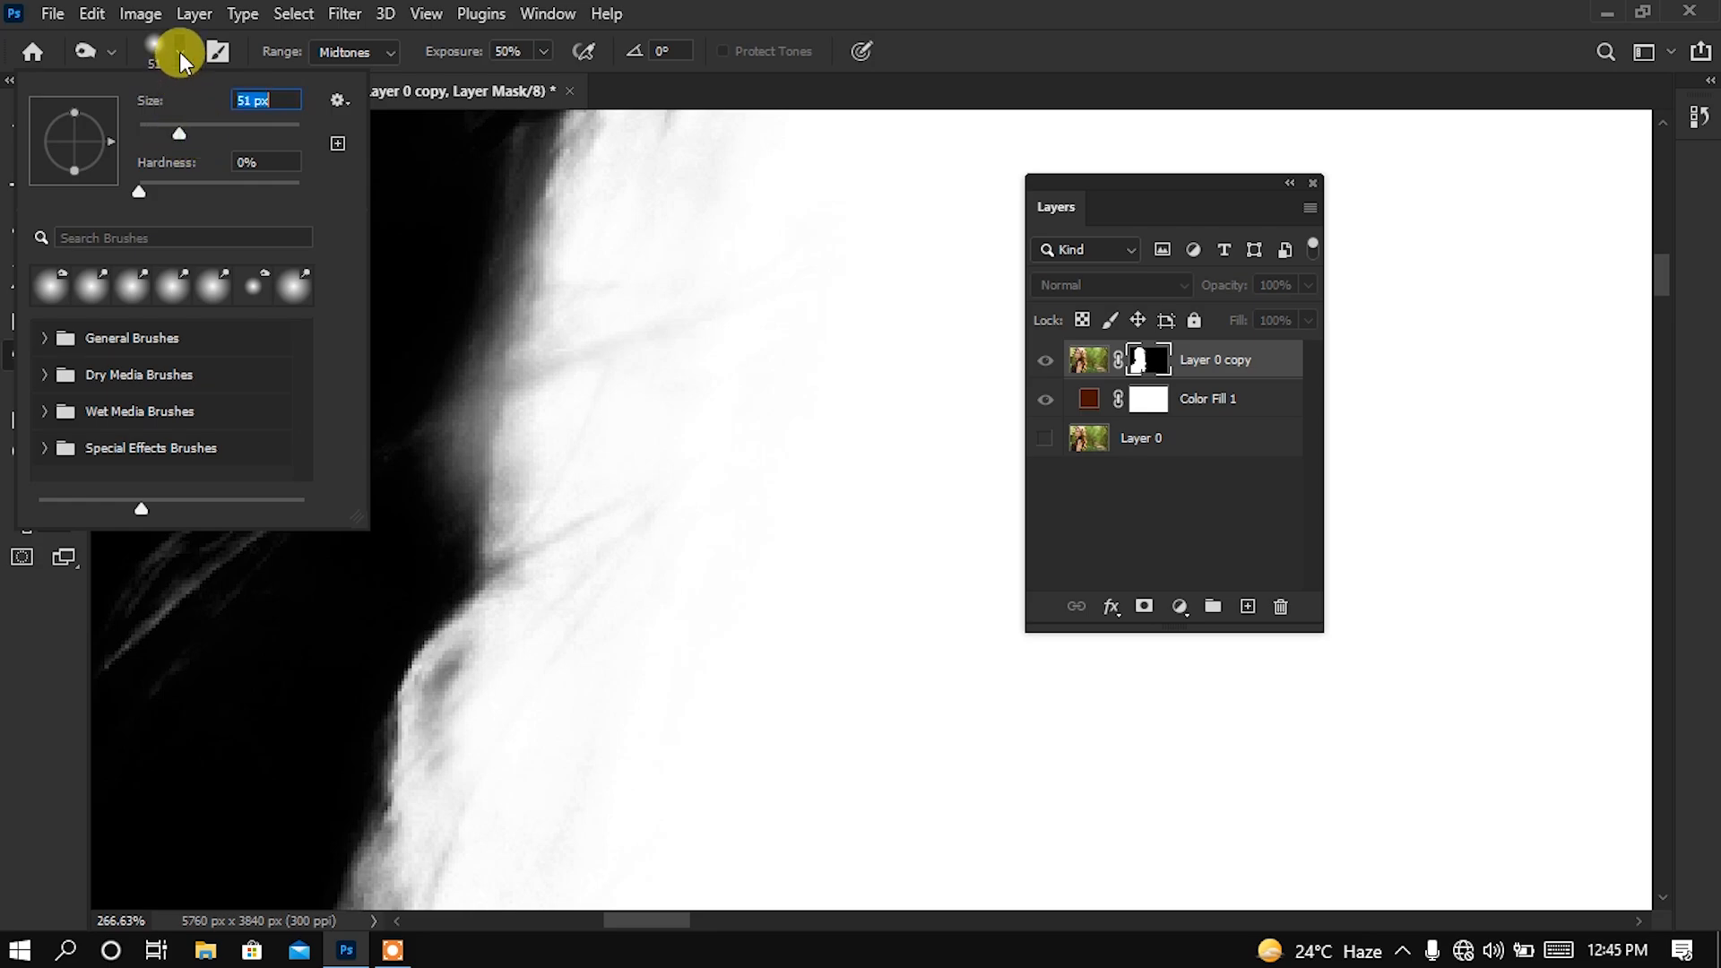
click(179, 54)
mouse_move(467, 306)
mouse_down()
mouse_move(427, 395)
mouse_move(450, 324)
mouse_move(475, 317)
mouse_up()
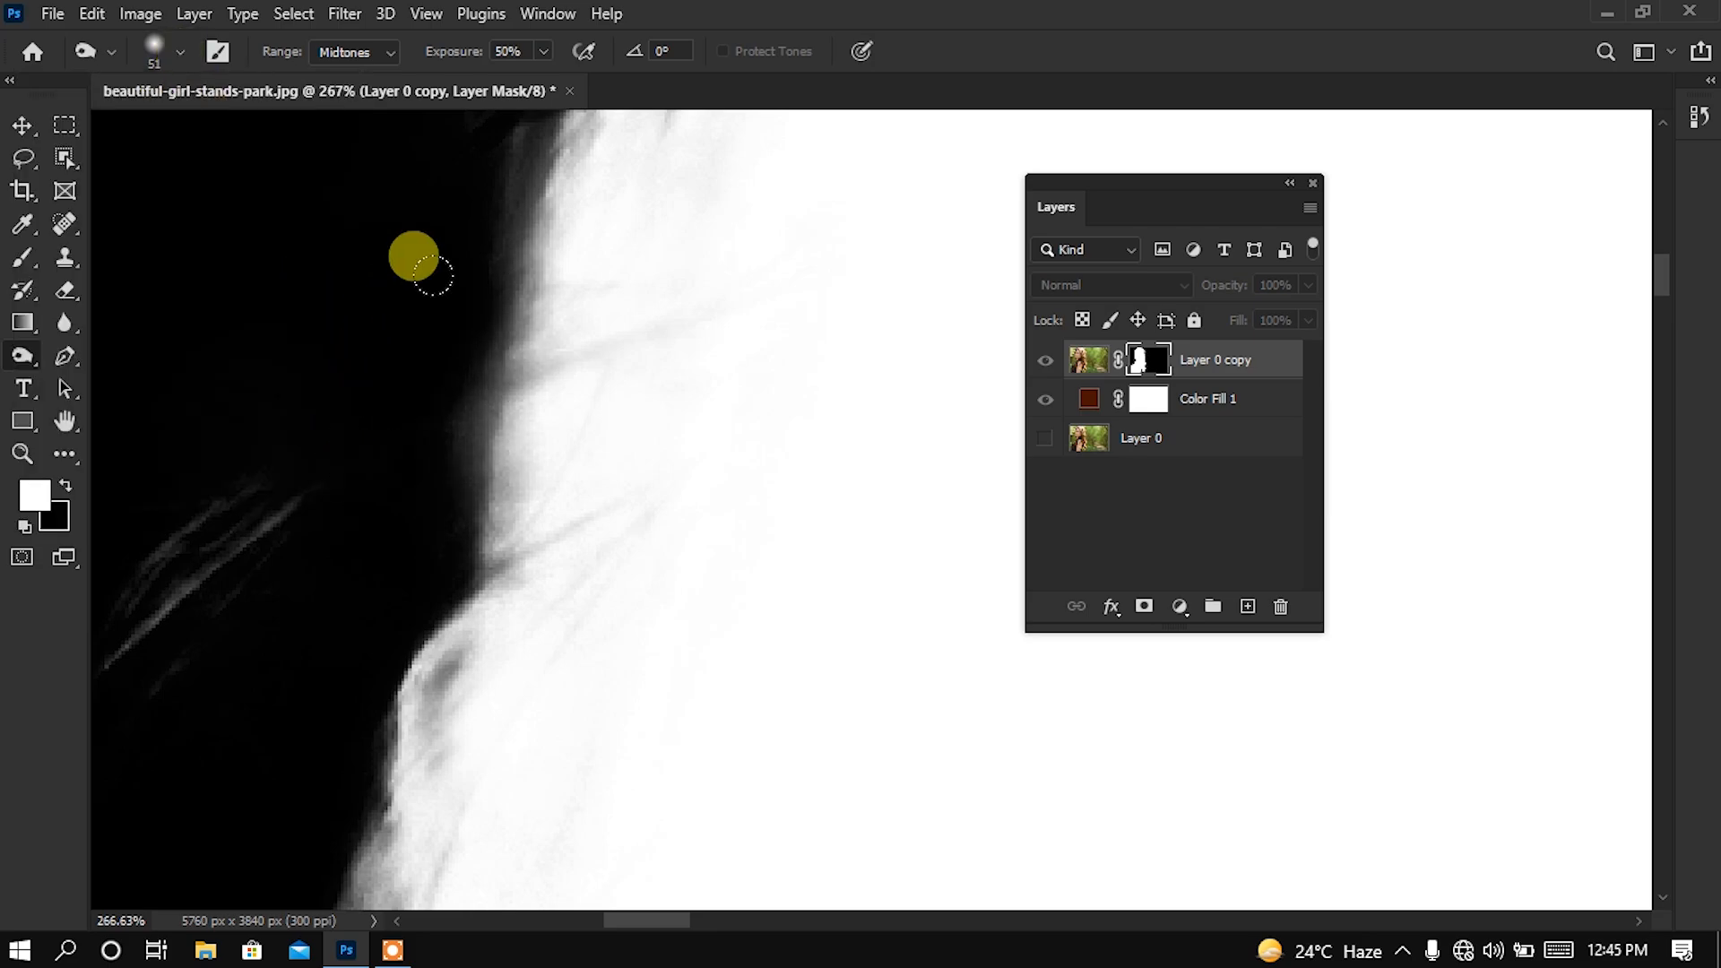
Burn the gray haze outside and between the flyaway hairs above the forehead on the mask
scroll(230, 634, down, 2)
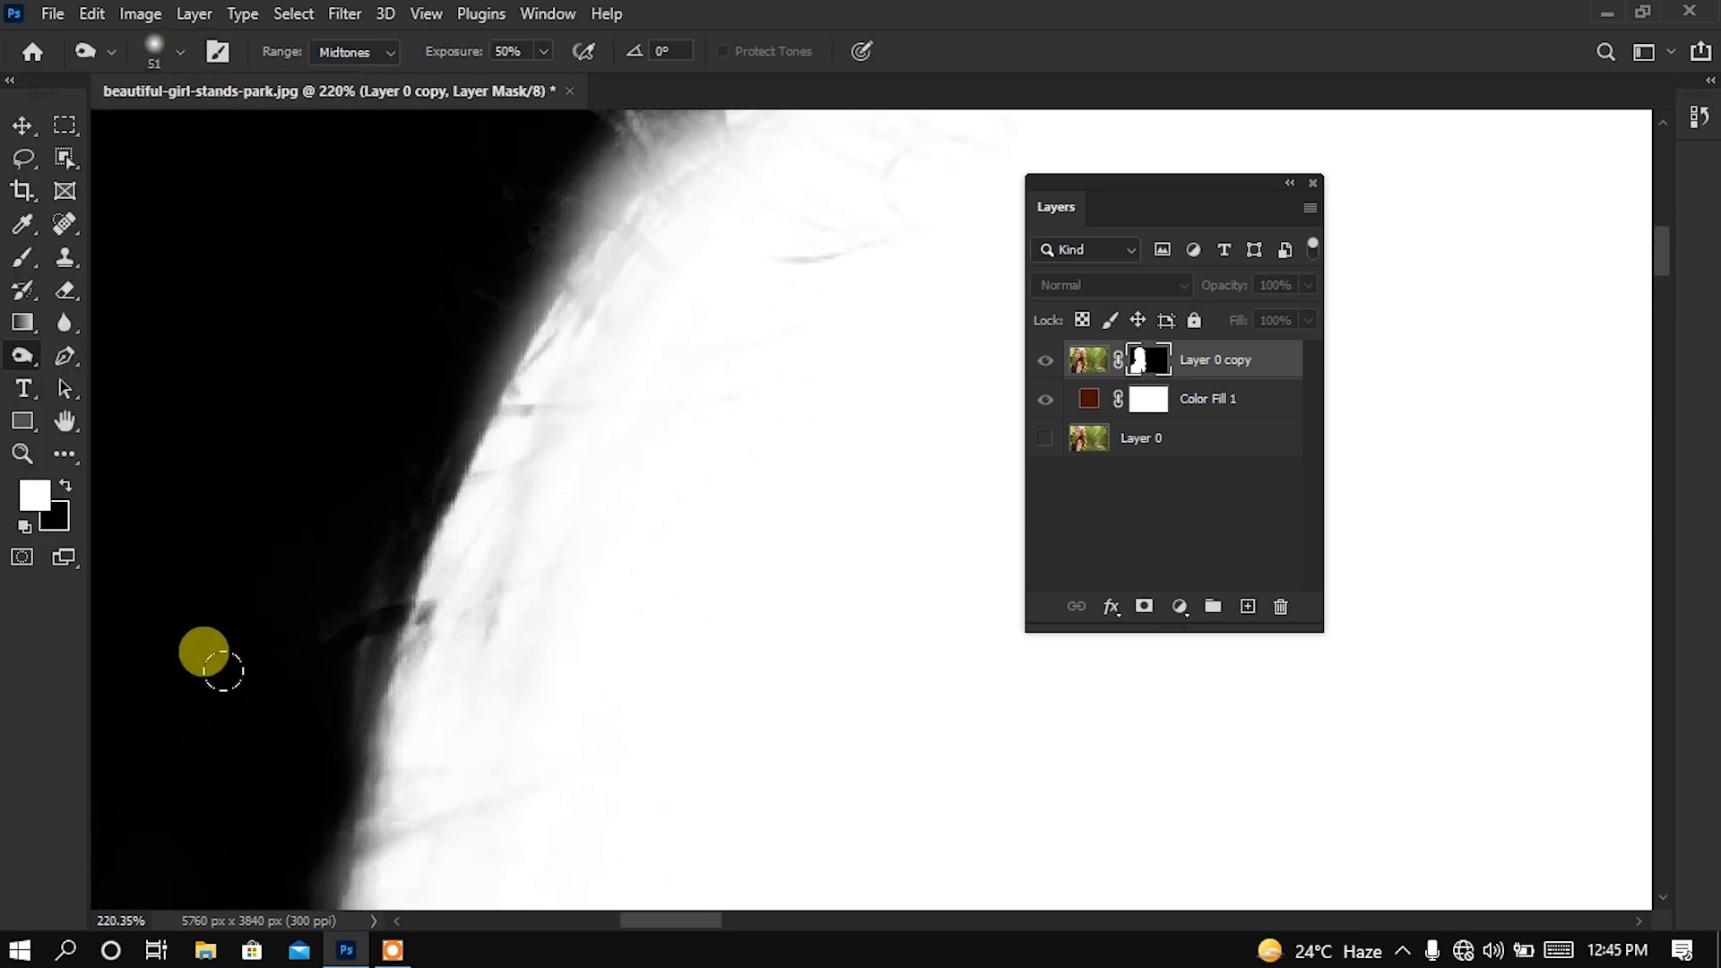
scroll(304, 439, down, 2)
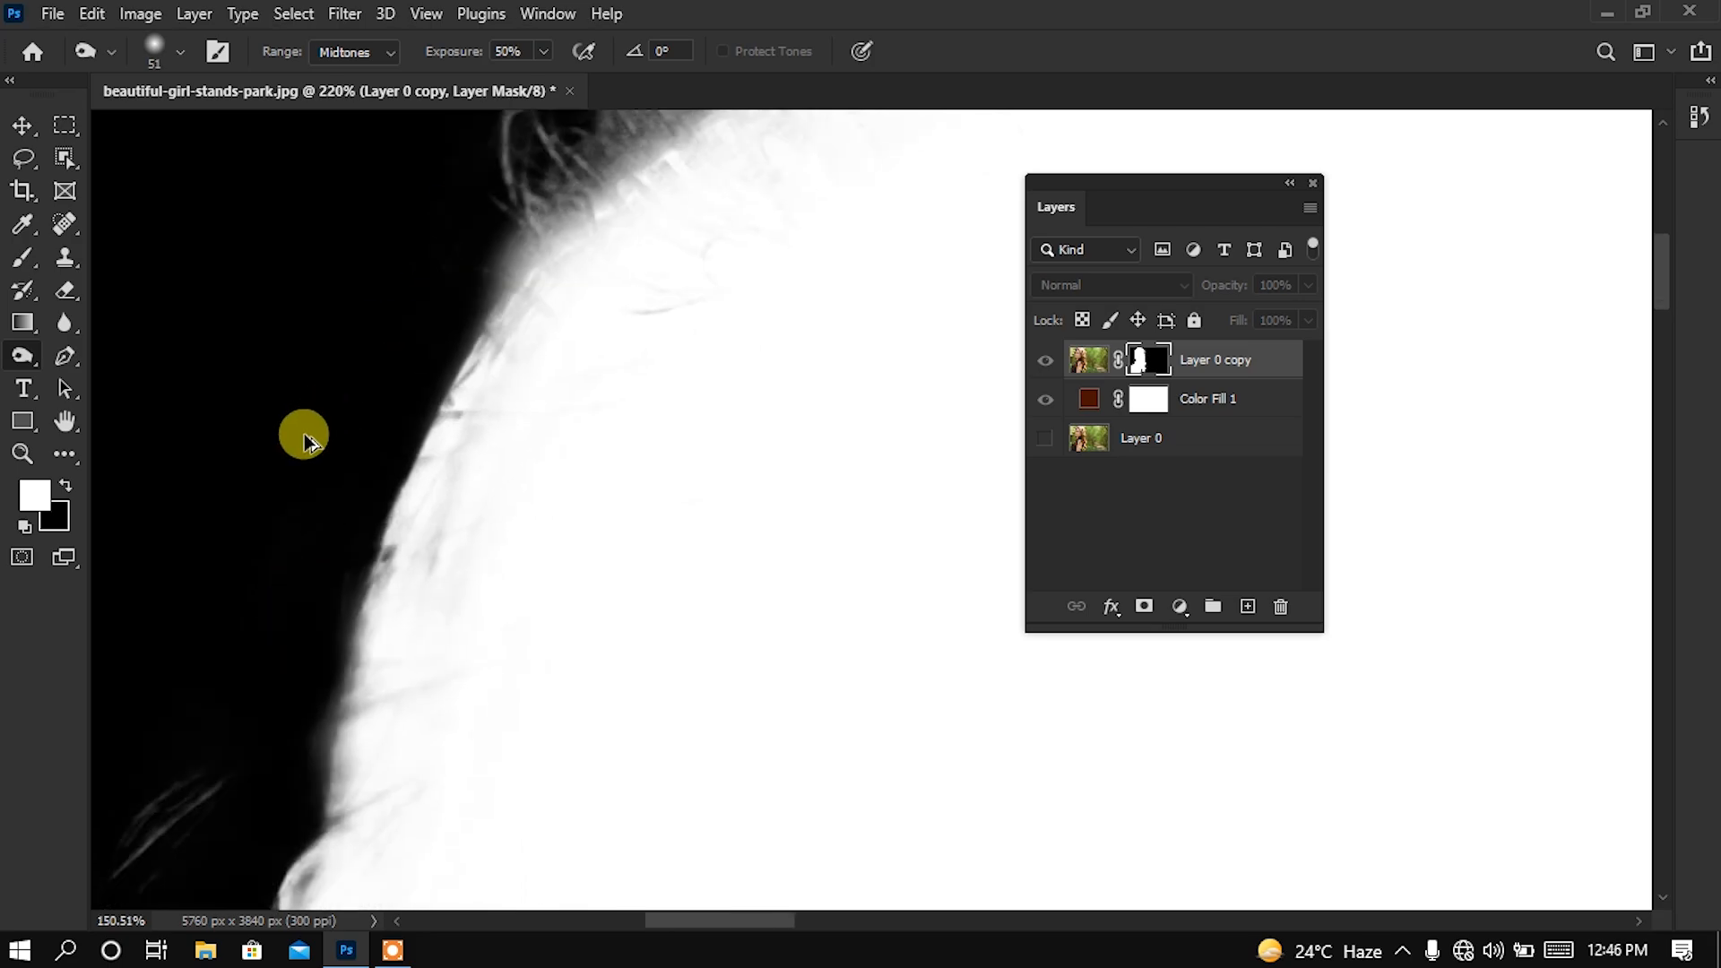
scroll(305, 439, down, 1)
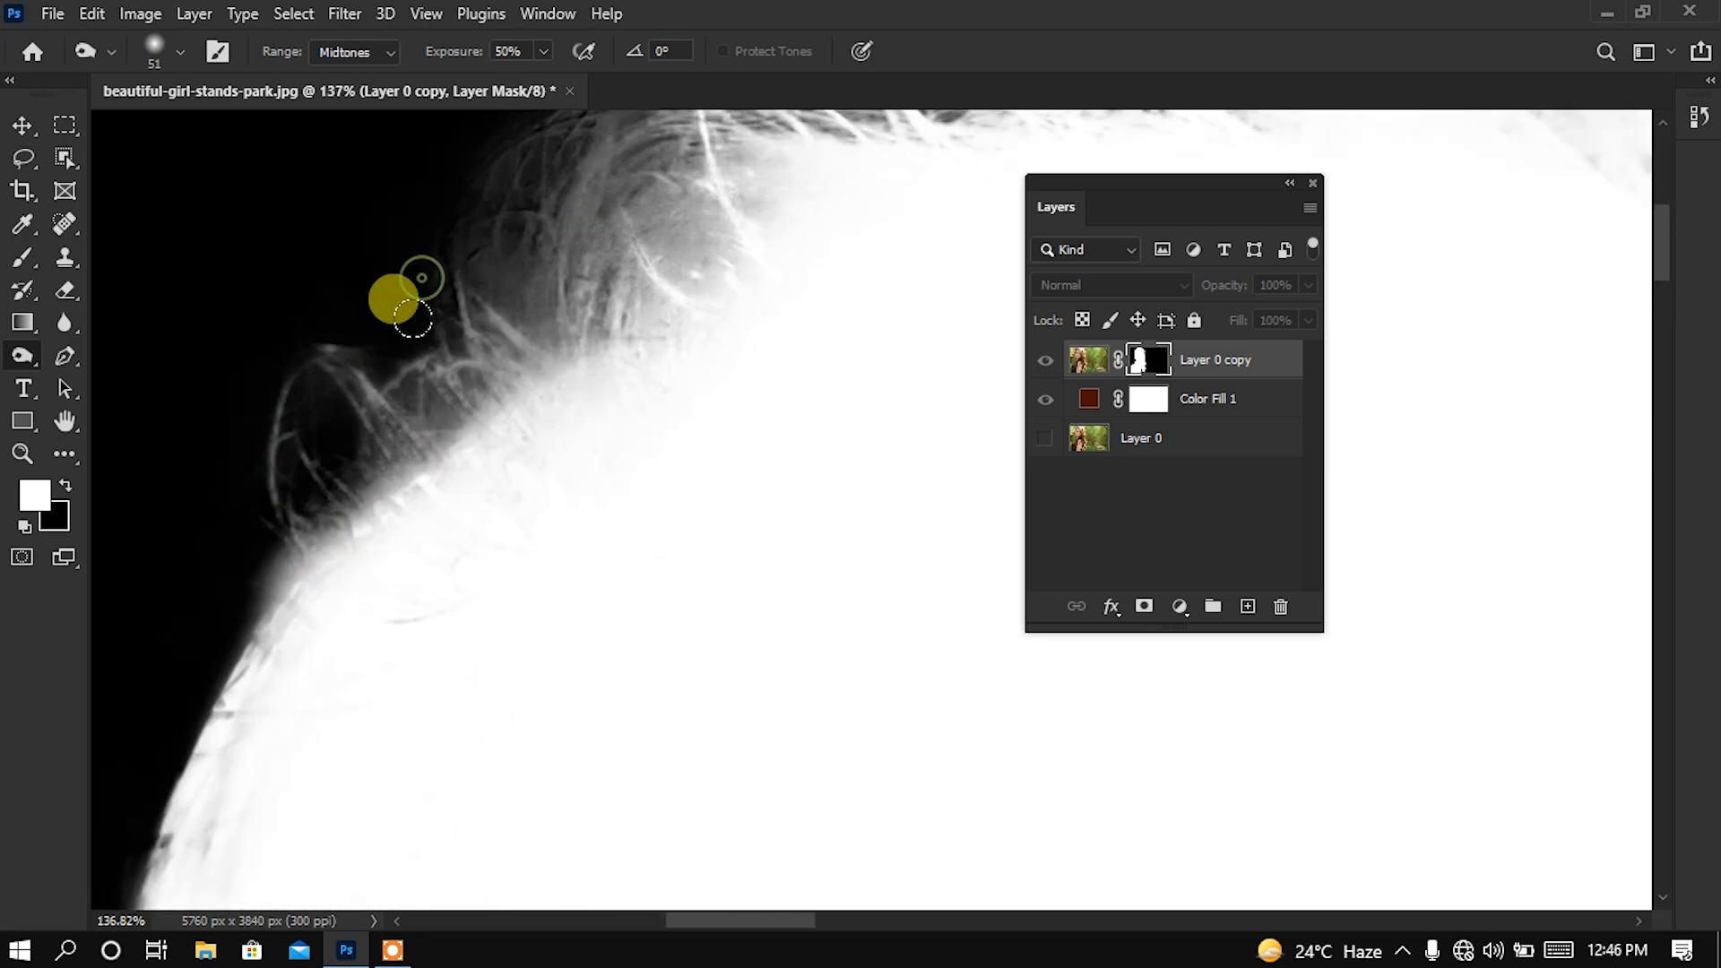
mouse_move(413, 317)
mouse_down()
mouse_move(523, 192)
mouse_move(577, 192)
mouse_move(514, 198)
mouse_up()
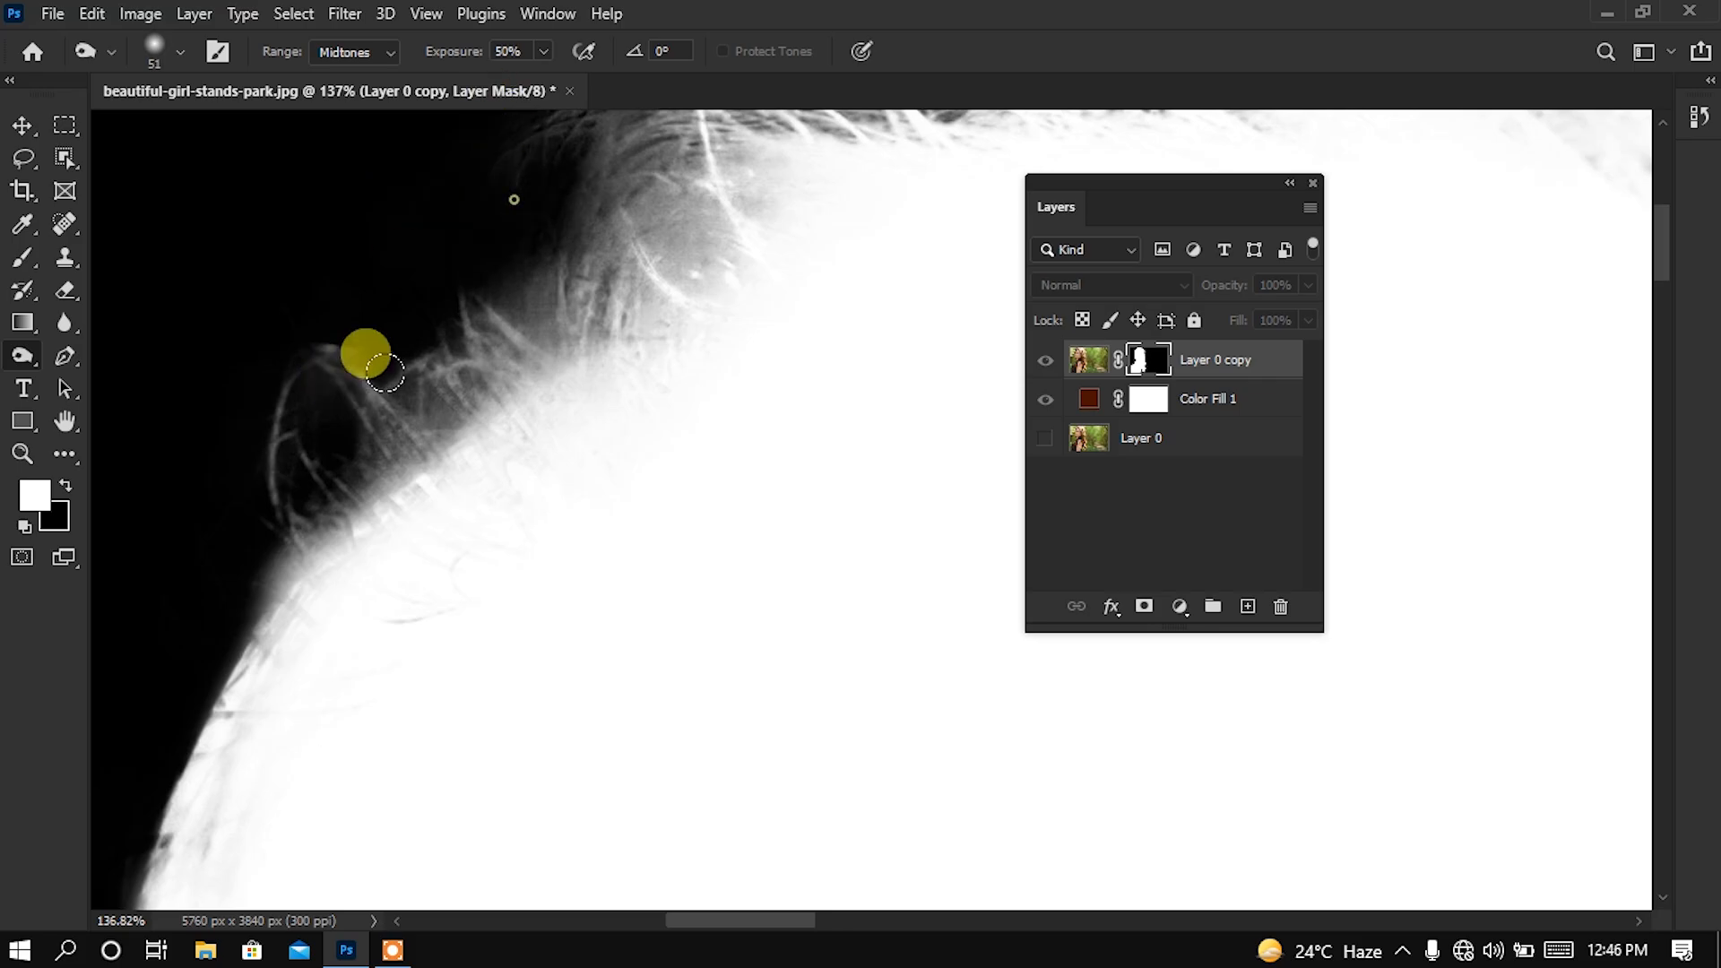
mouse_move(385, 372)
mouse_down()
mouse_move(254, 507)
mouse_move(254, 541)
mouse_move(550, 245)
mouse_move(492, 273)
mouse_up()
scroll(255, 428, down, 2)
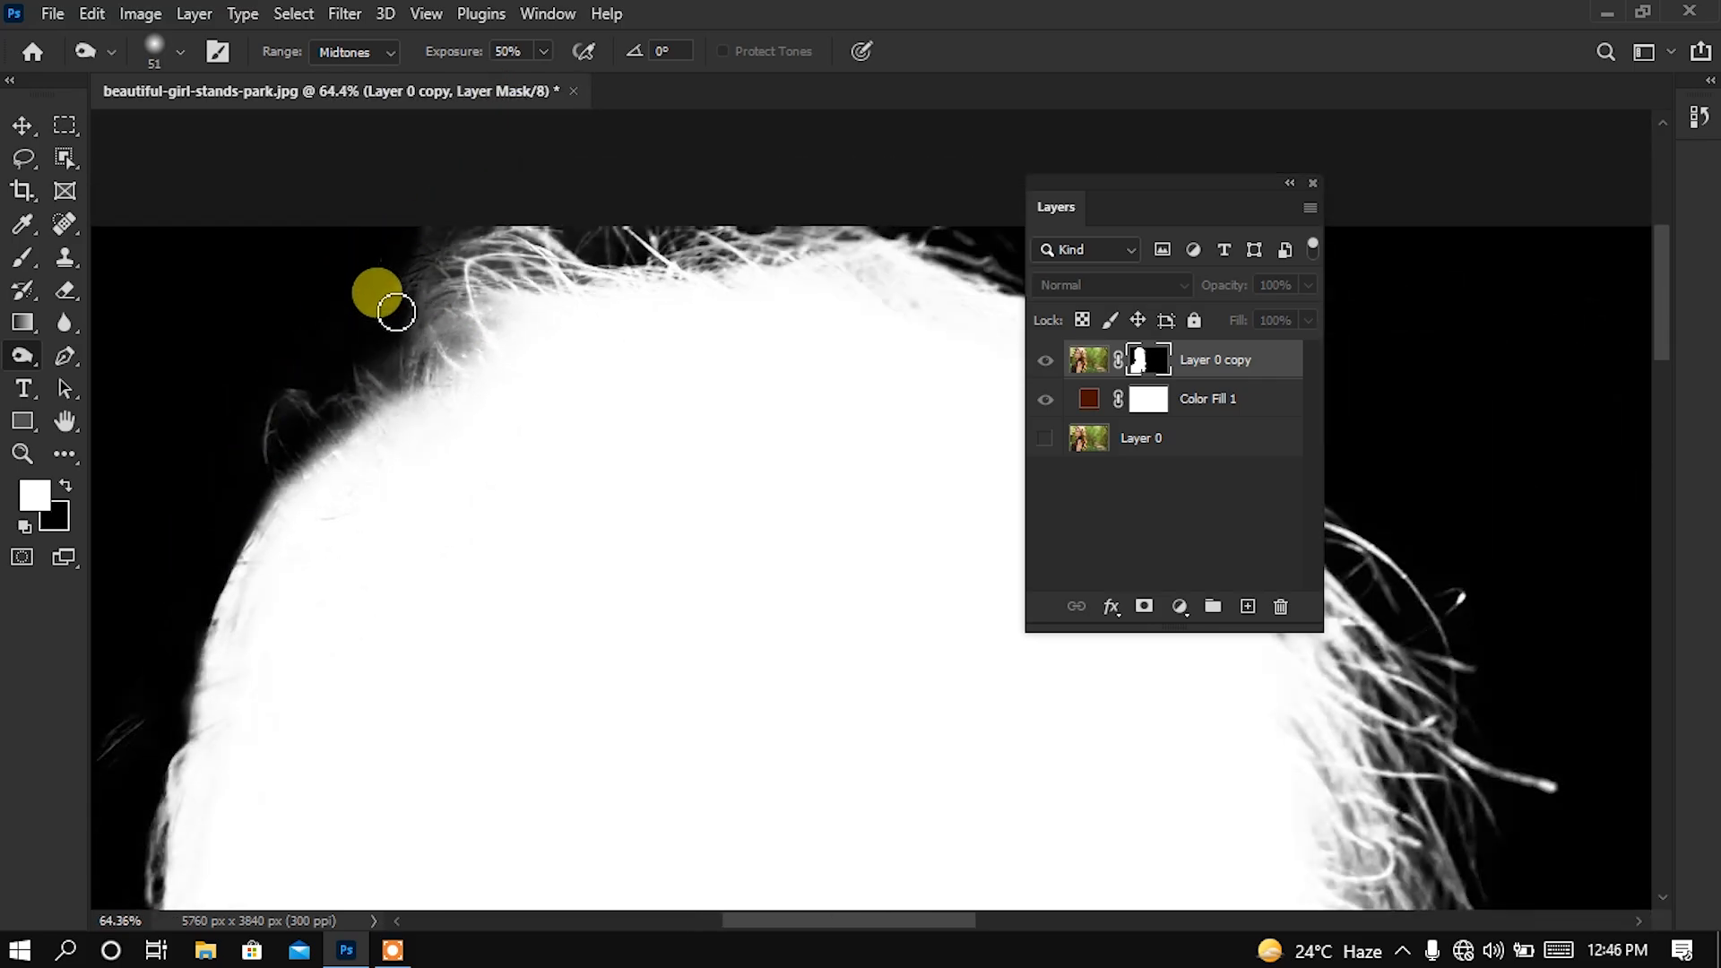
mouse_move(395, 312)
mouse_down()
mouse_move(434, 280)
mouse_move(718, 203)
mouse_move(438, 307)
mouse_move(385, 358)
mouse_up()
scroll(348, 202, down, 1)
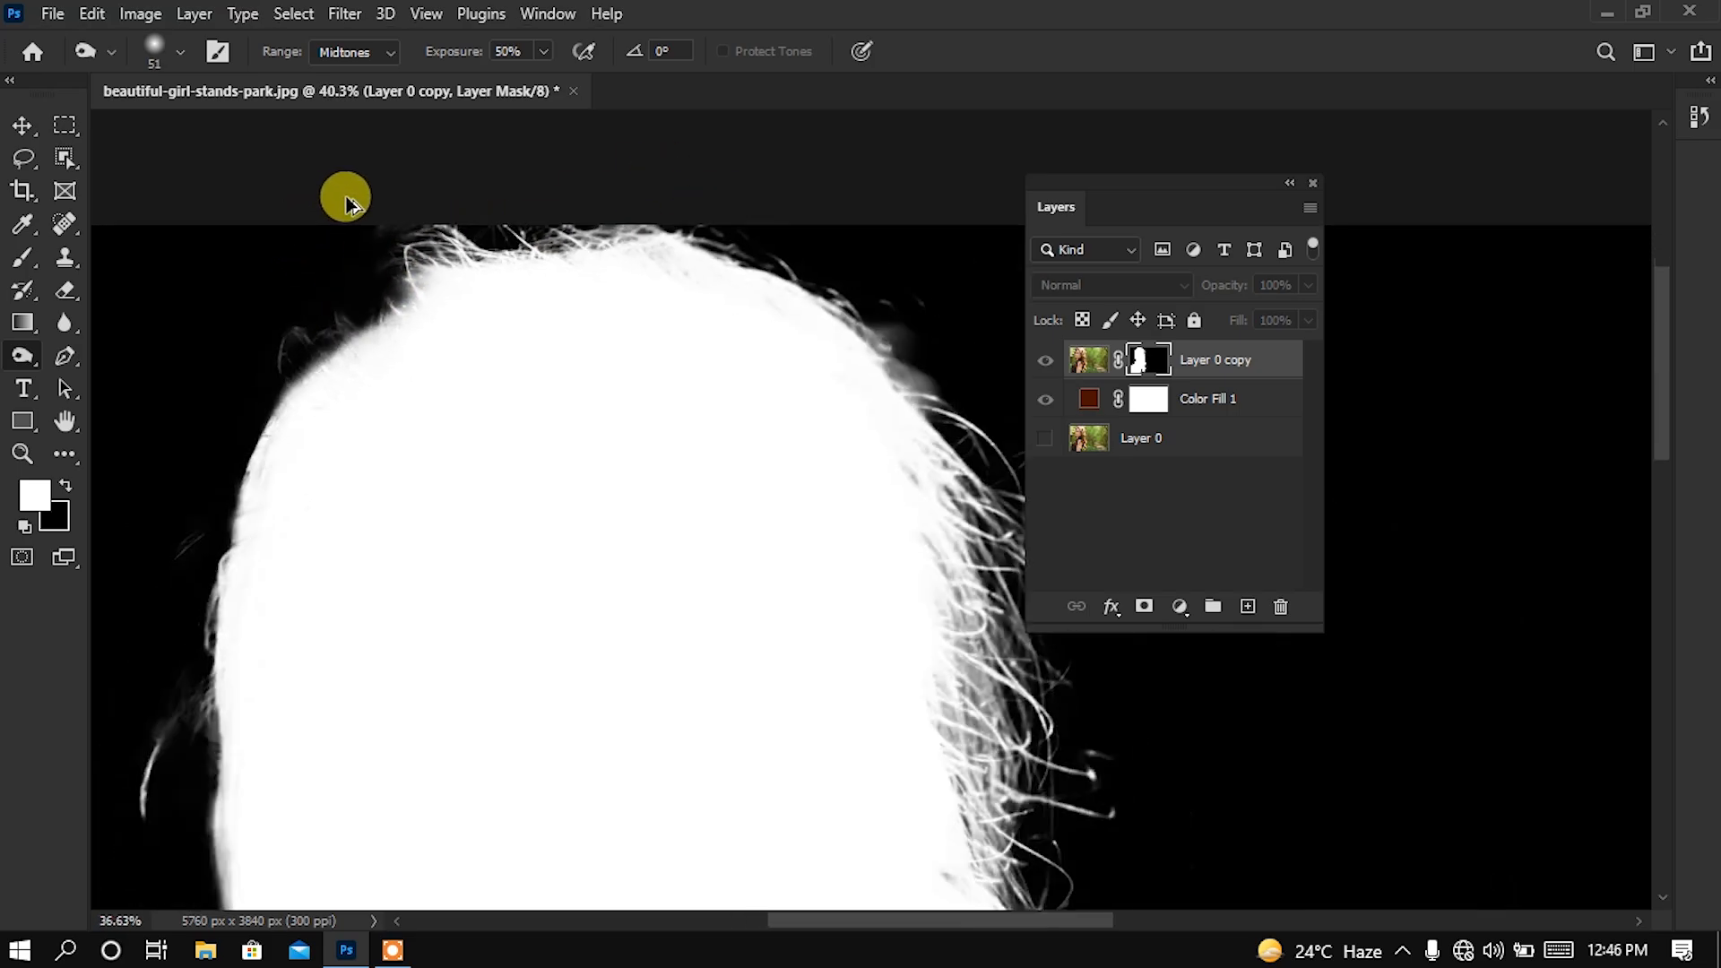
Burn the gray smudge outside the hair at the upper back of the head on the mask
scroll(347, 201, down, 3)
scroll(791, 363, up, 5)
mouse_move(658, 285)
mouse_down()
mouse_move(538, 169)
mouse_move(699, 309)
mouse_move(578, 233)
mouse_move(685, 309)
mouse_move(607, 219)
mouse_up()
scroll(592, 212, down, 3)
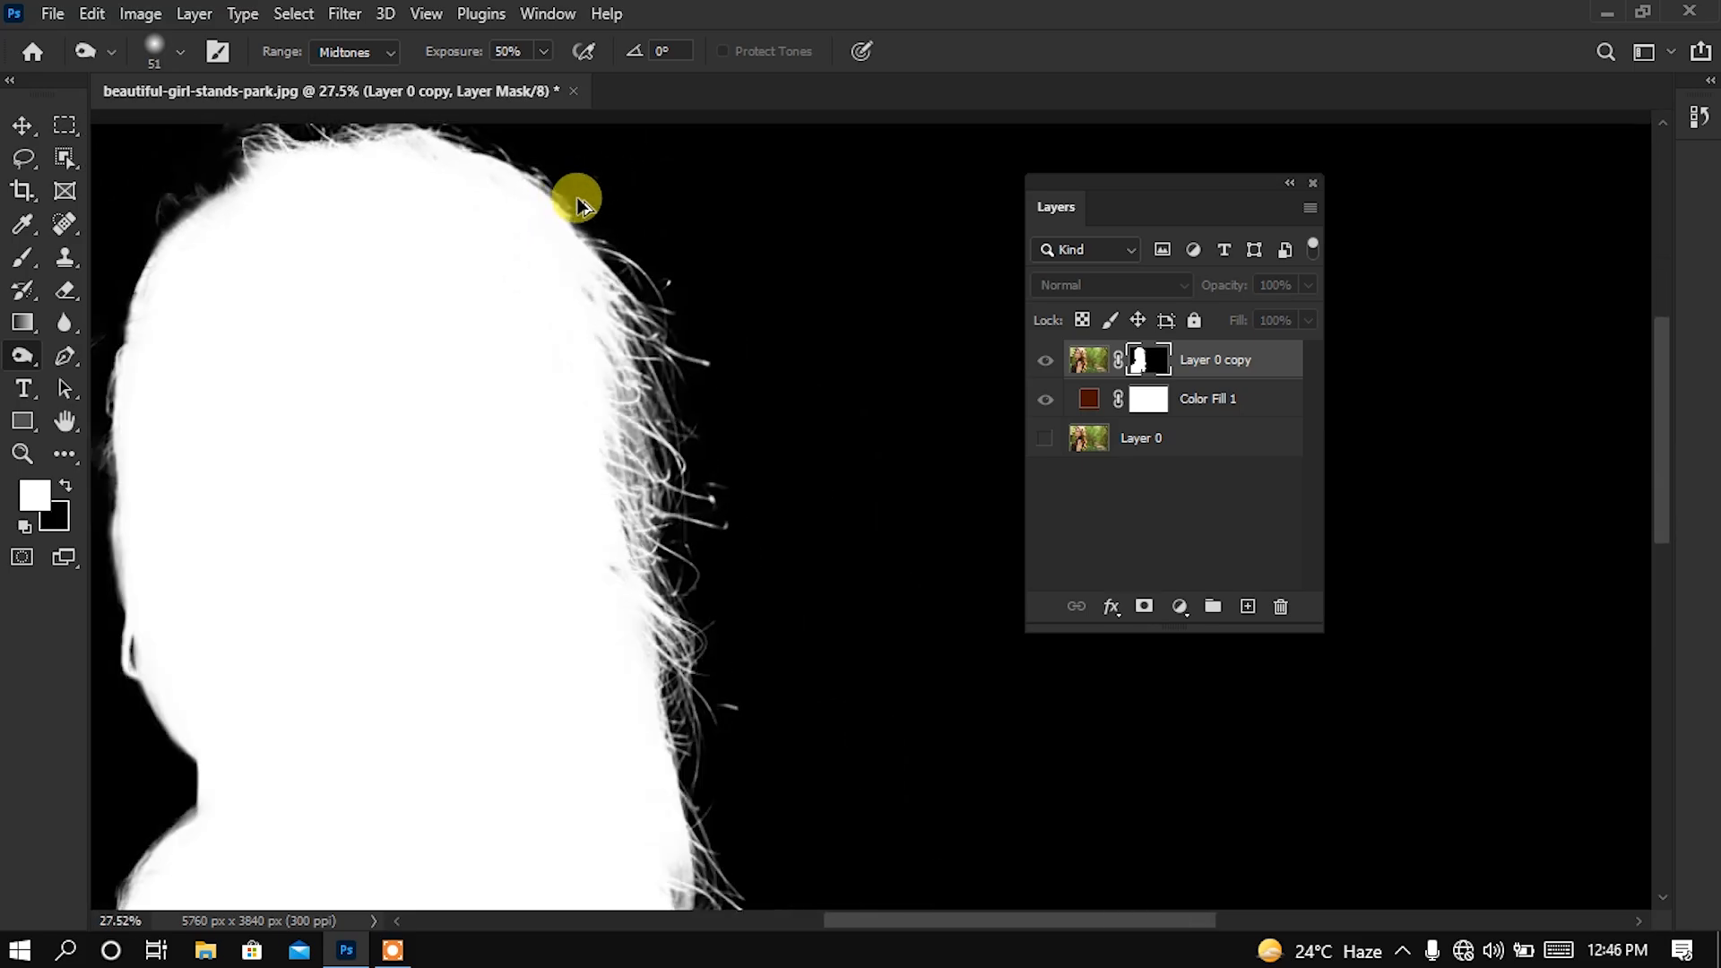
Burn the gray patches in the gap between the arm and the lower hair ends to black on the mask
scroll(578, 199, down, 1)
drag(684, 546, 691, 280)
drag(676, 582, 743, 364)
scroll(601, 603, up, 2)
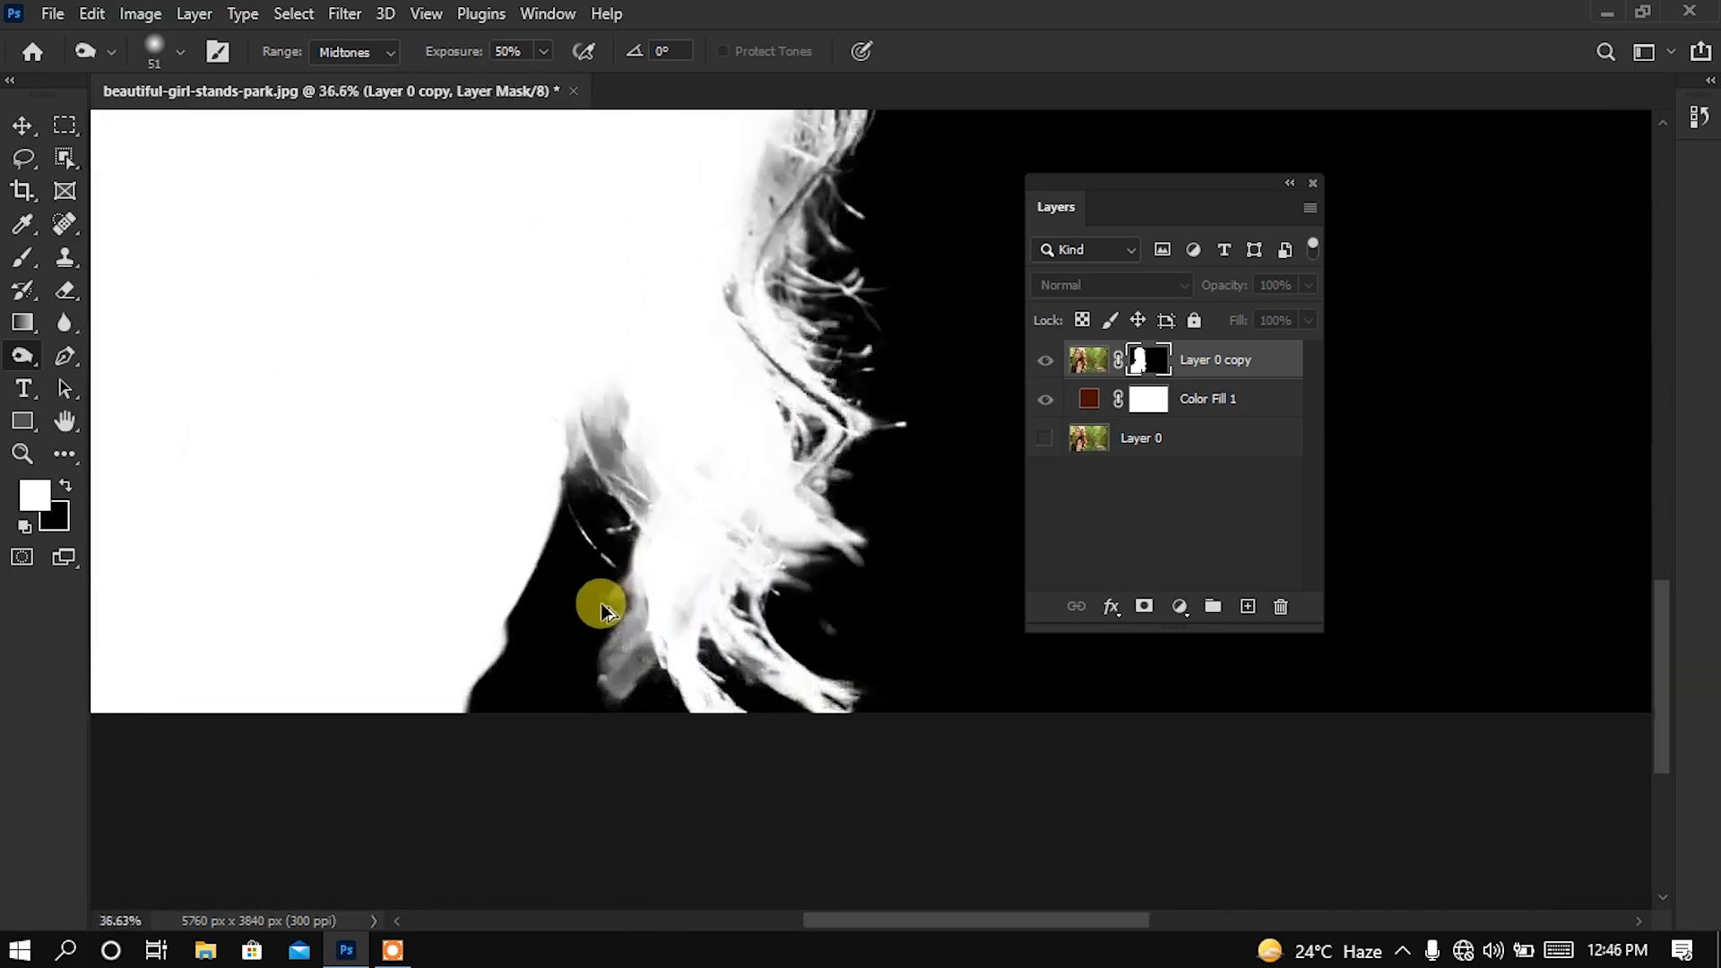
scroll(600, 602, up, 4)
mouse_move(579, 499)
mouse_down()
mouse_move(667, 438)
mouse_move(713, 438)
mouse_move(670, 473)
mouse_up()
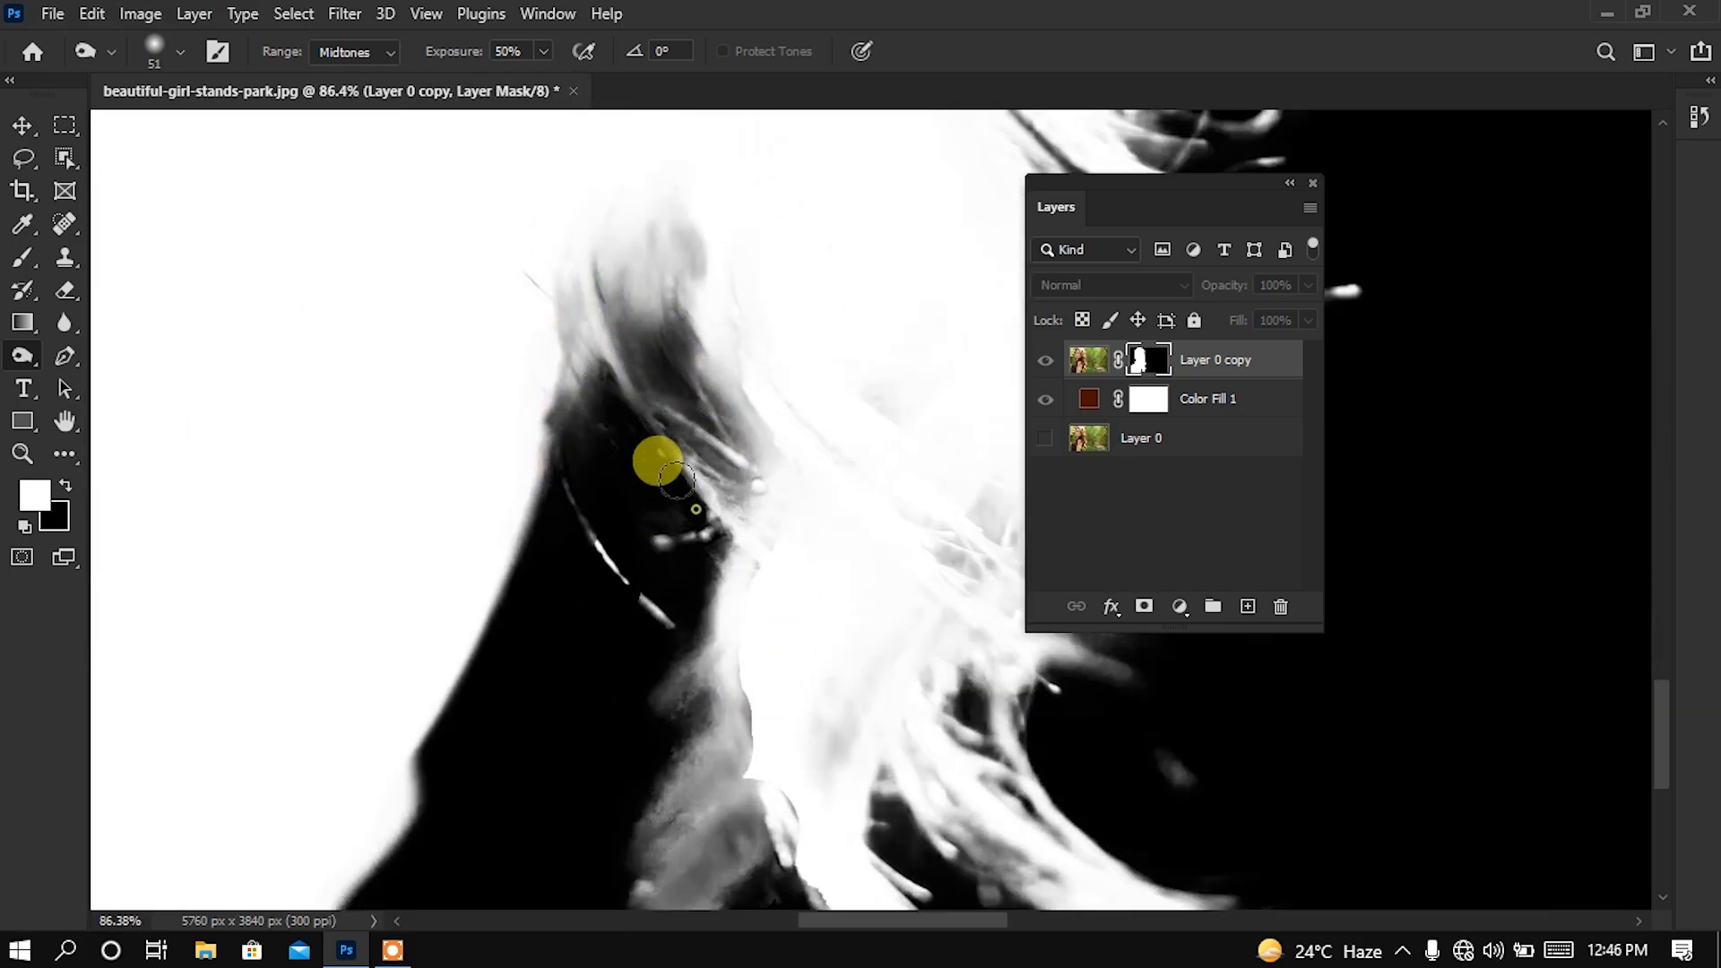
scroll(594, 583, down, 4)
mouse_move(594, 582)
mouse_down()
mouse_move(661, 588)
mouse_move(663, 456)
mouse_move(687, 428)
mouse_move(690, 448)
mouse_move(645, 407)
mouse_move(680, 519)
mouse_move(631, 591)
mouse_up()
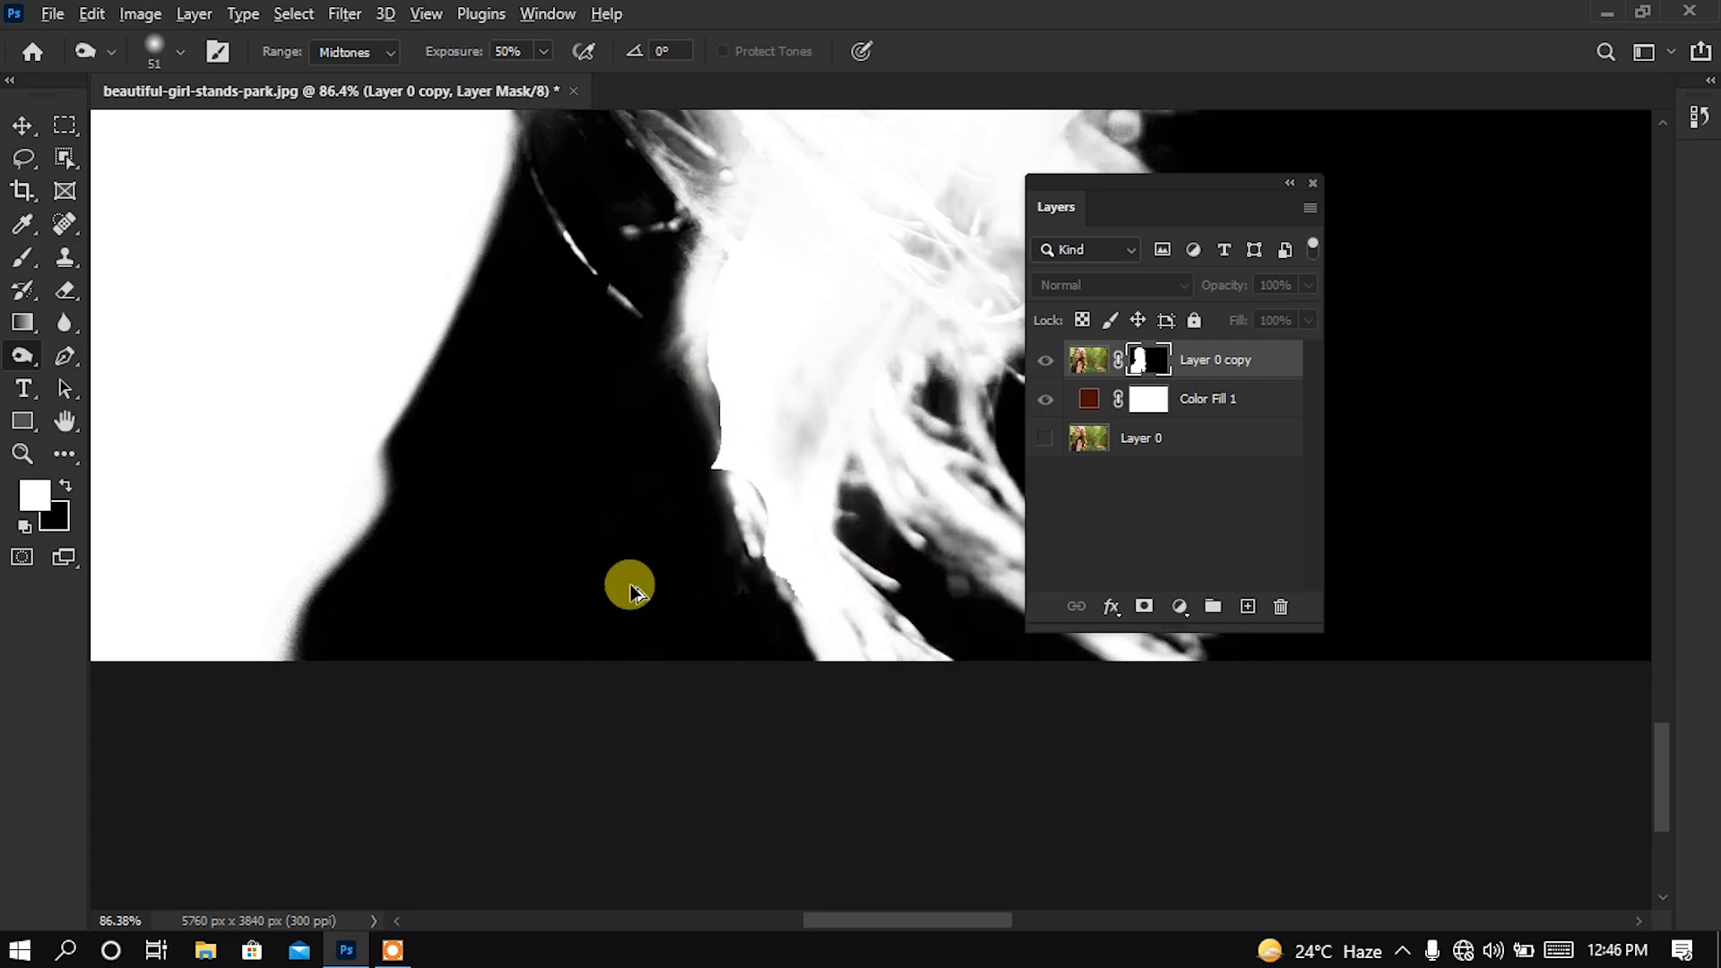
Burn the remaining gray areas among the curls along the lower back edge of the hair
scroll(632, 591, down, 4)
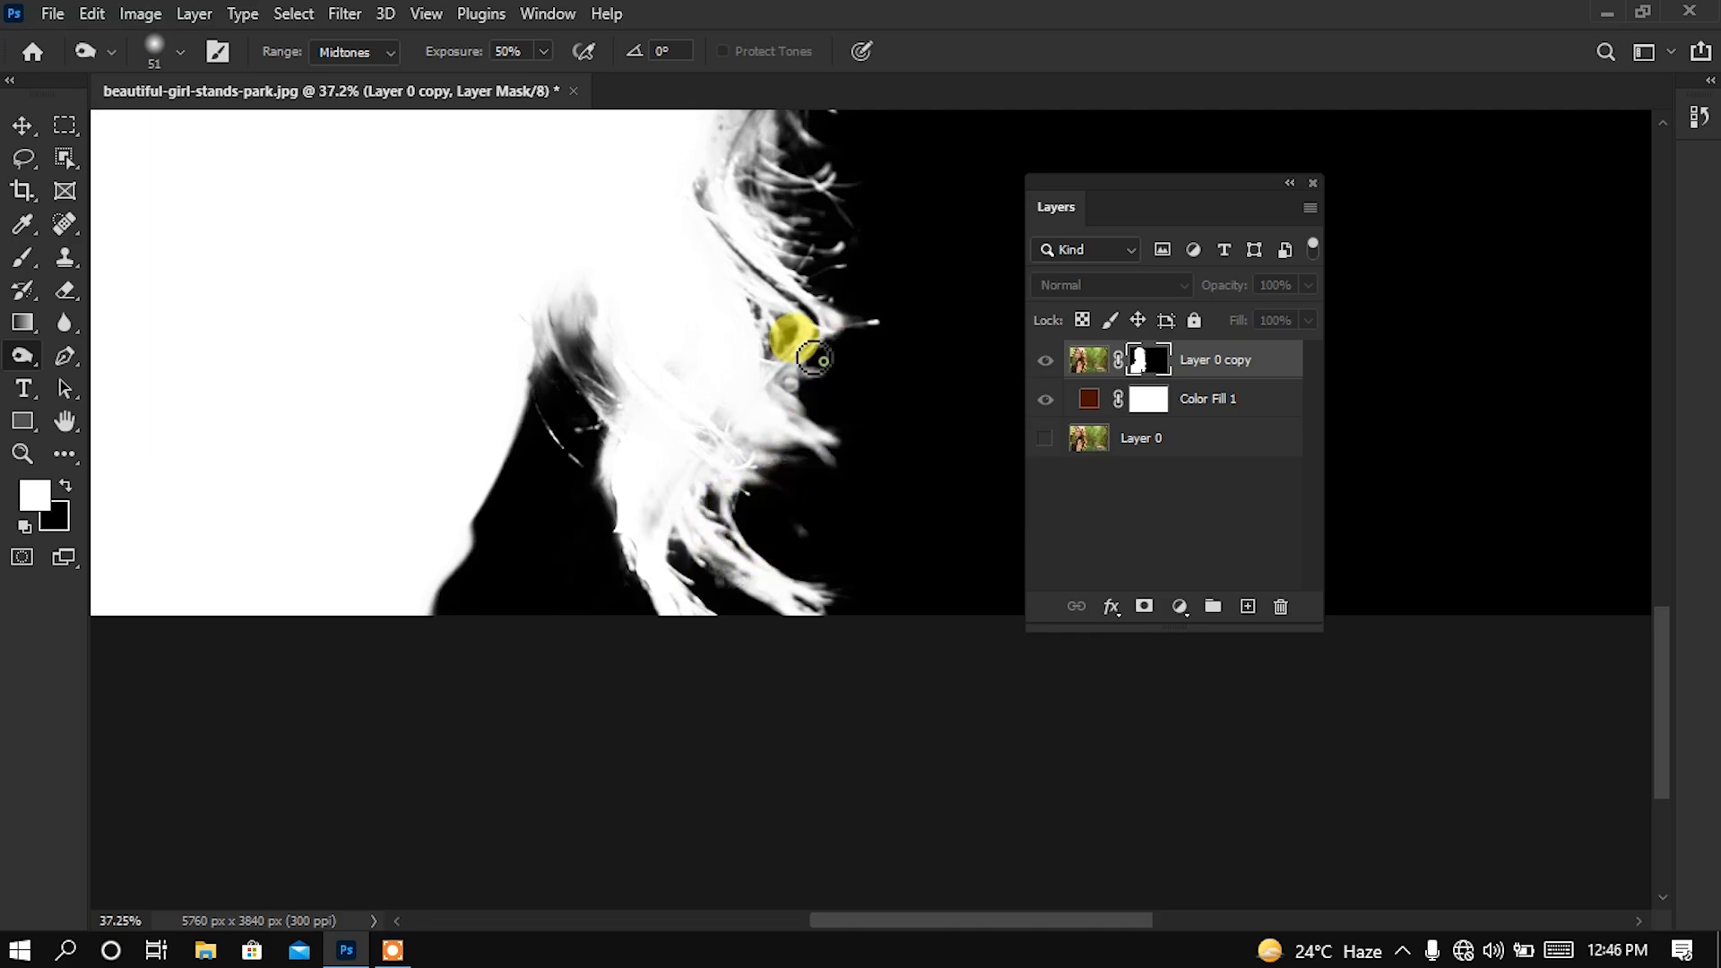
scroll(579, 450, down, 4)
scroll(526, 488, up, 2)
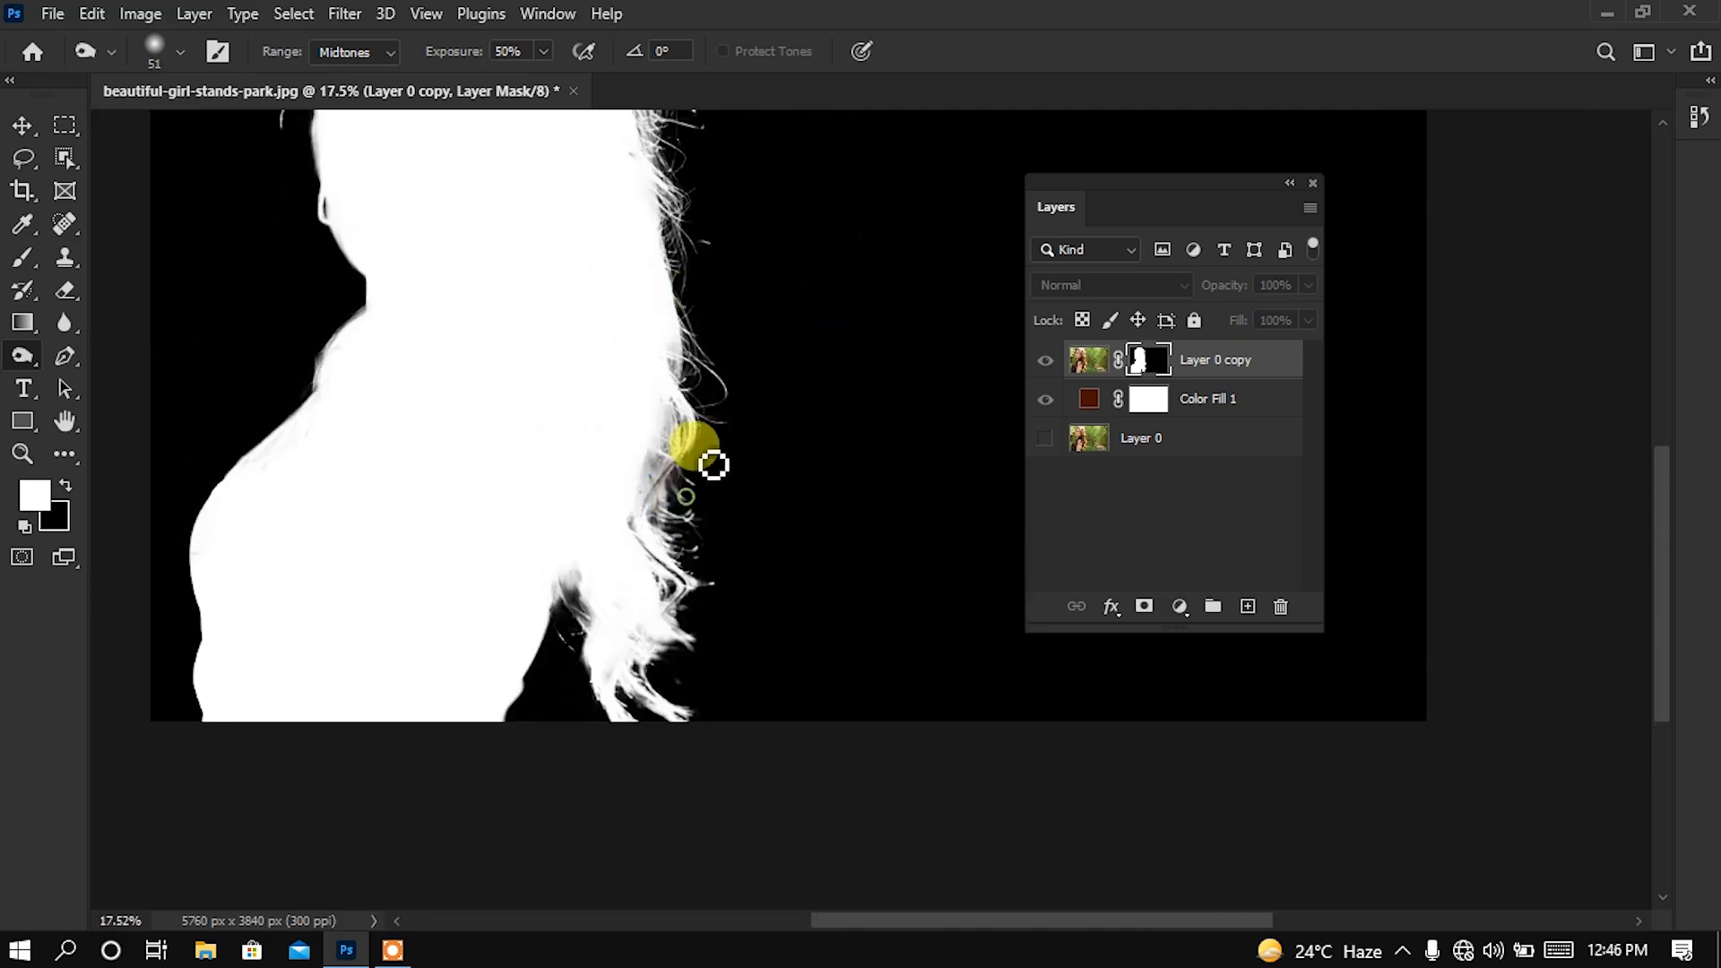
scroll(637, 552, down, 3)
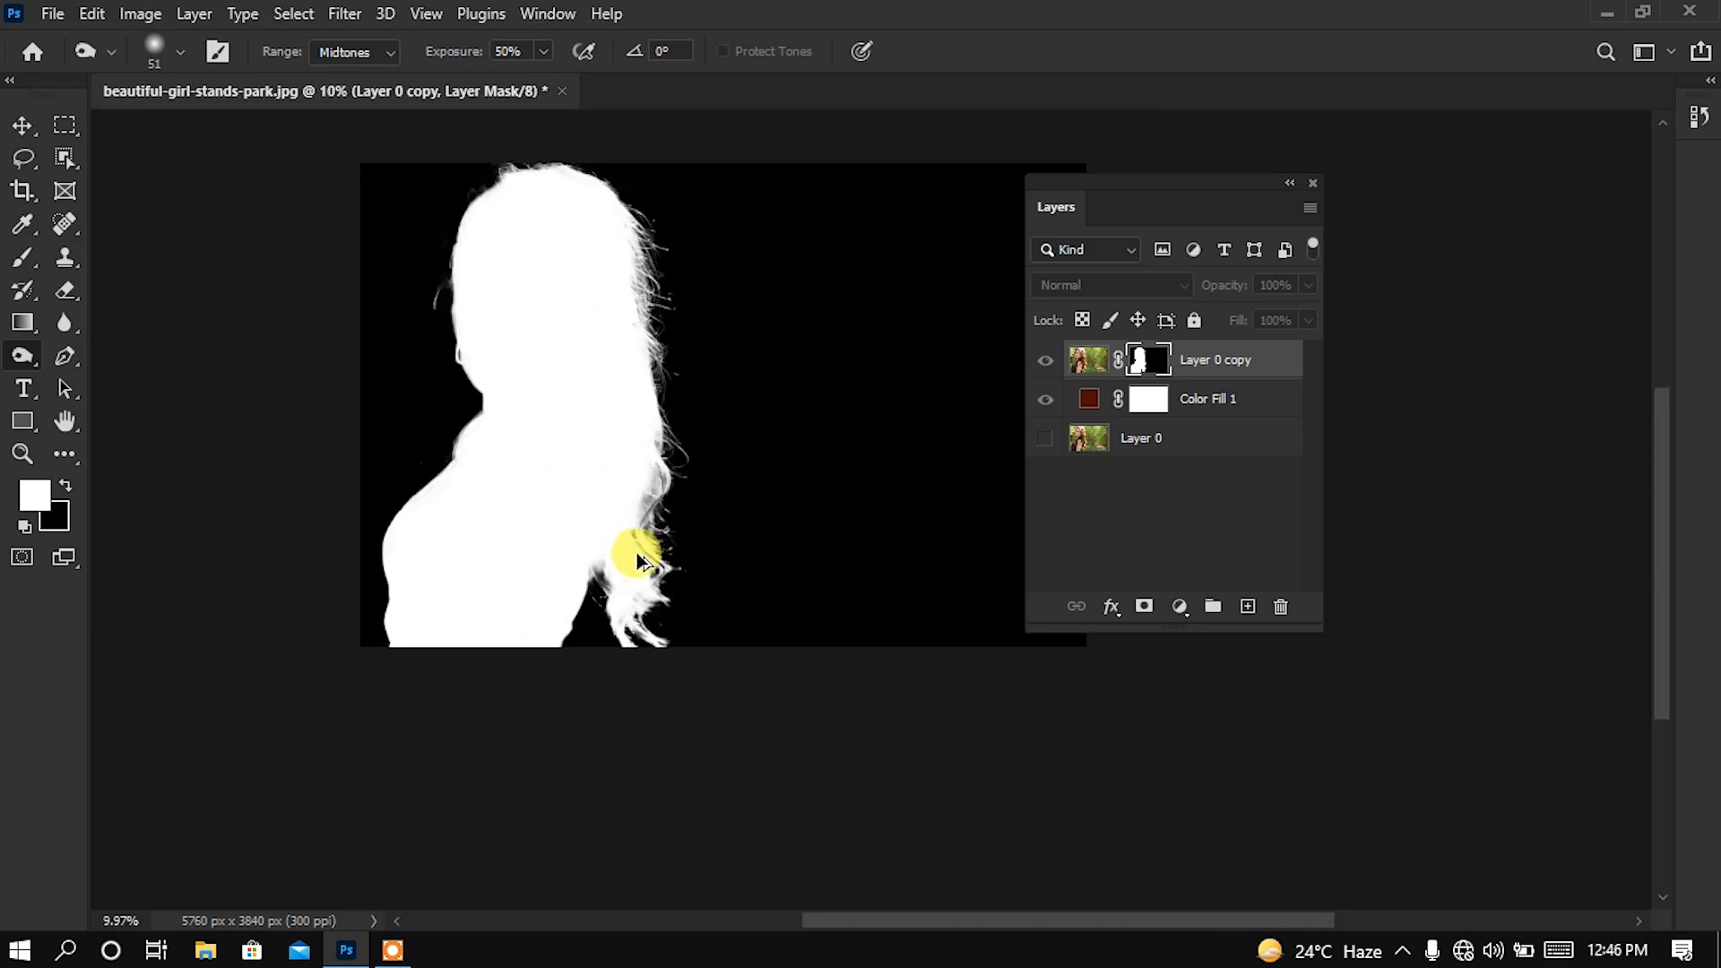
scroll(508, 432, up, 1)
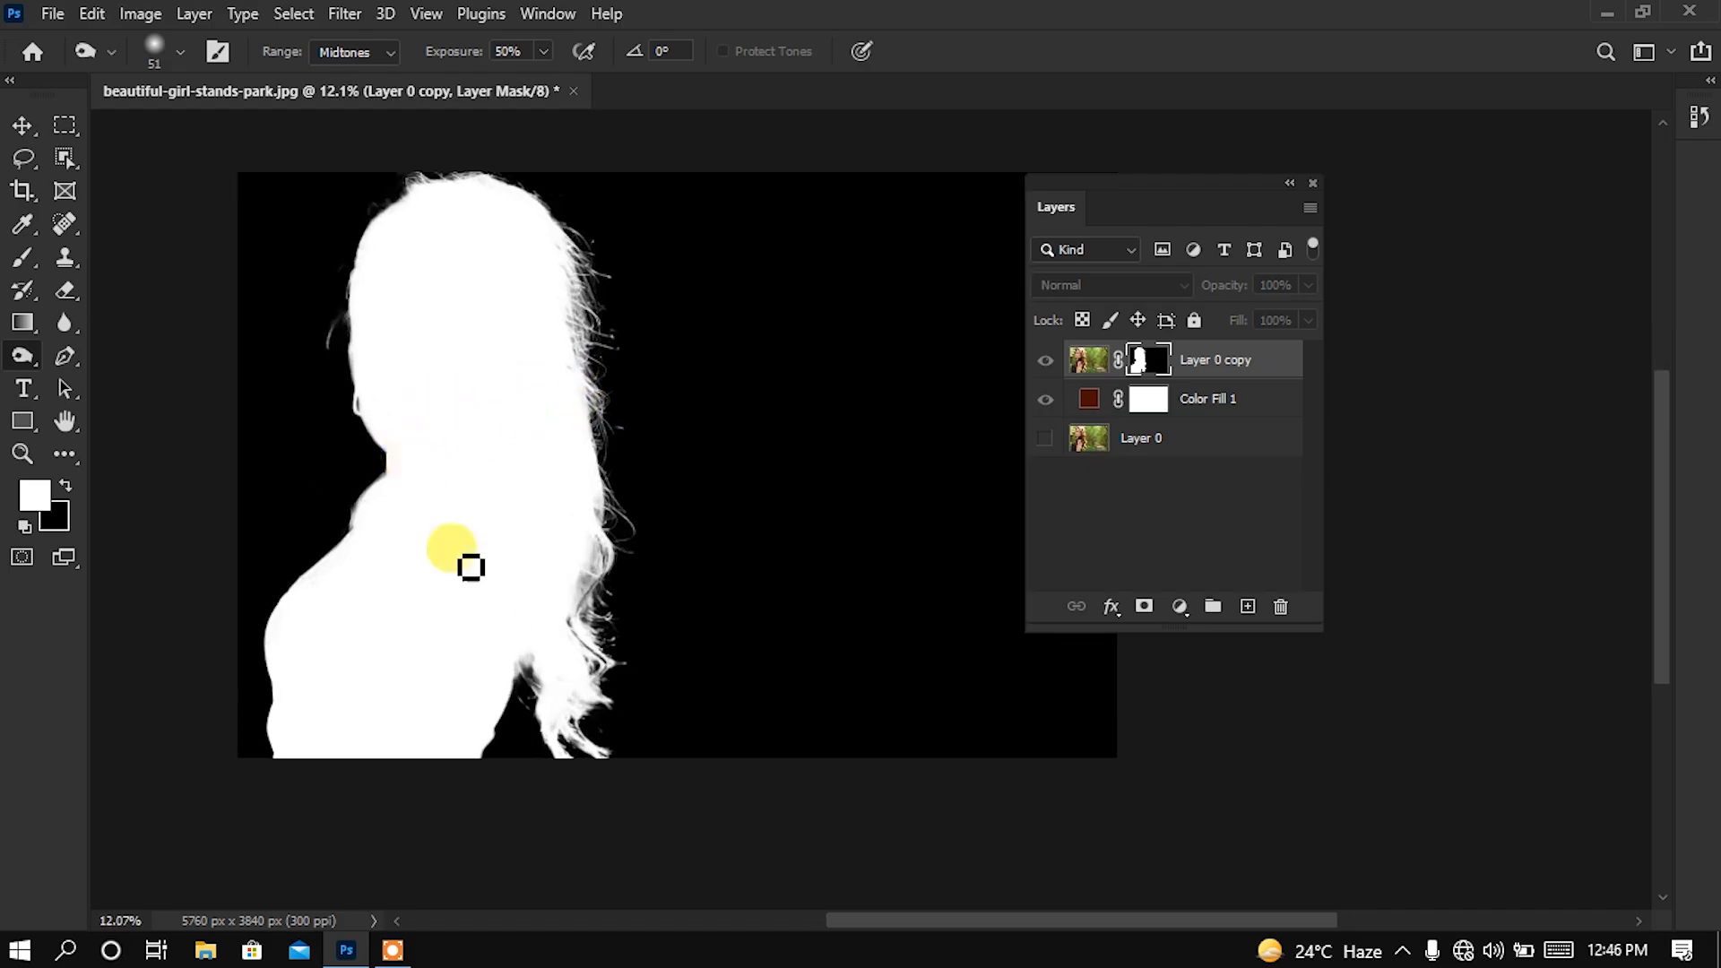
Leave the mask view to show the cutout and hide the Color Fill 1 layer
drag(1170, 186, 971, 201)
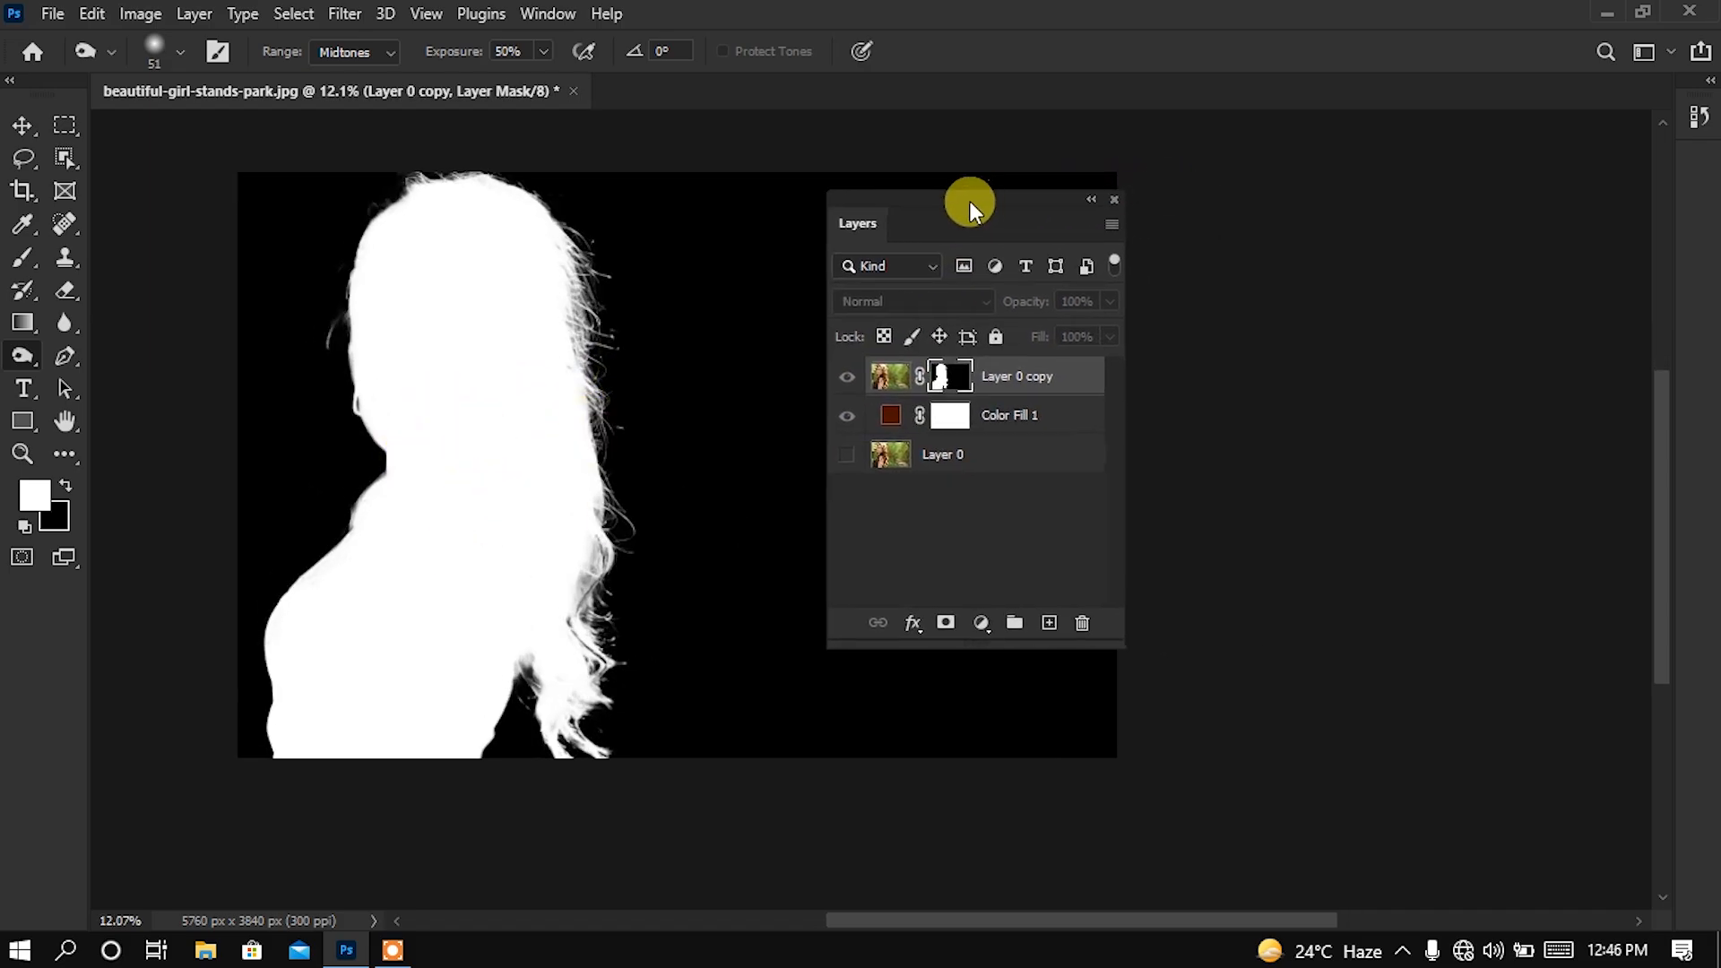
alt+click(965, 384)
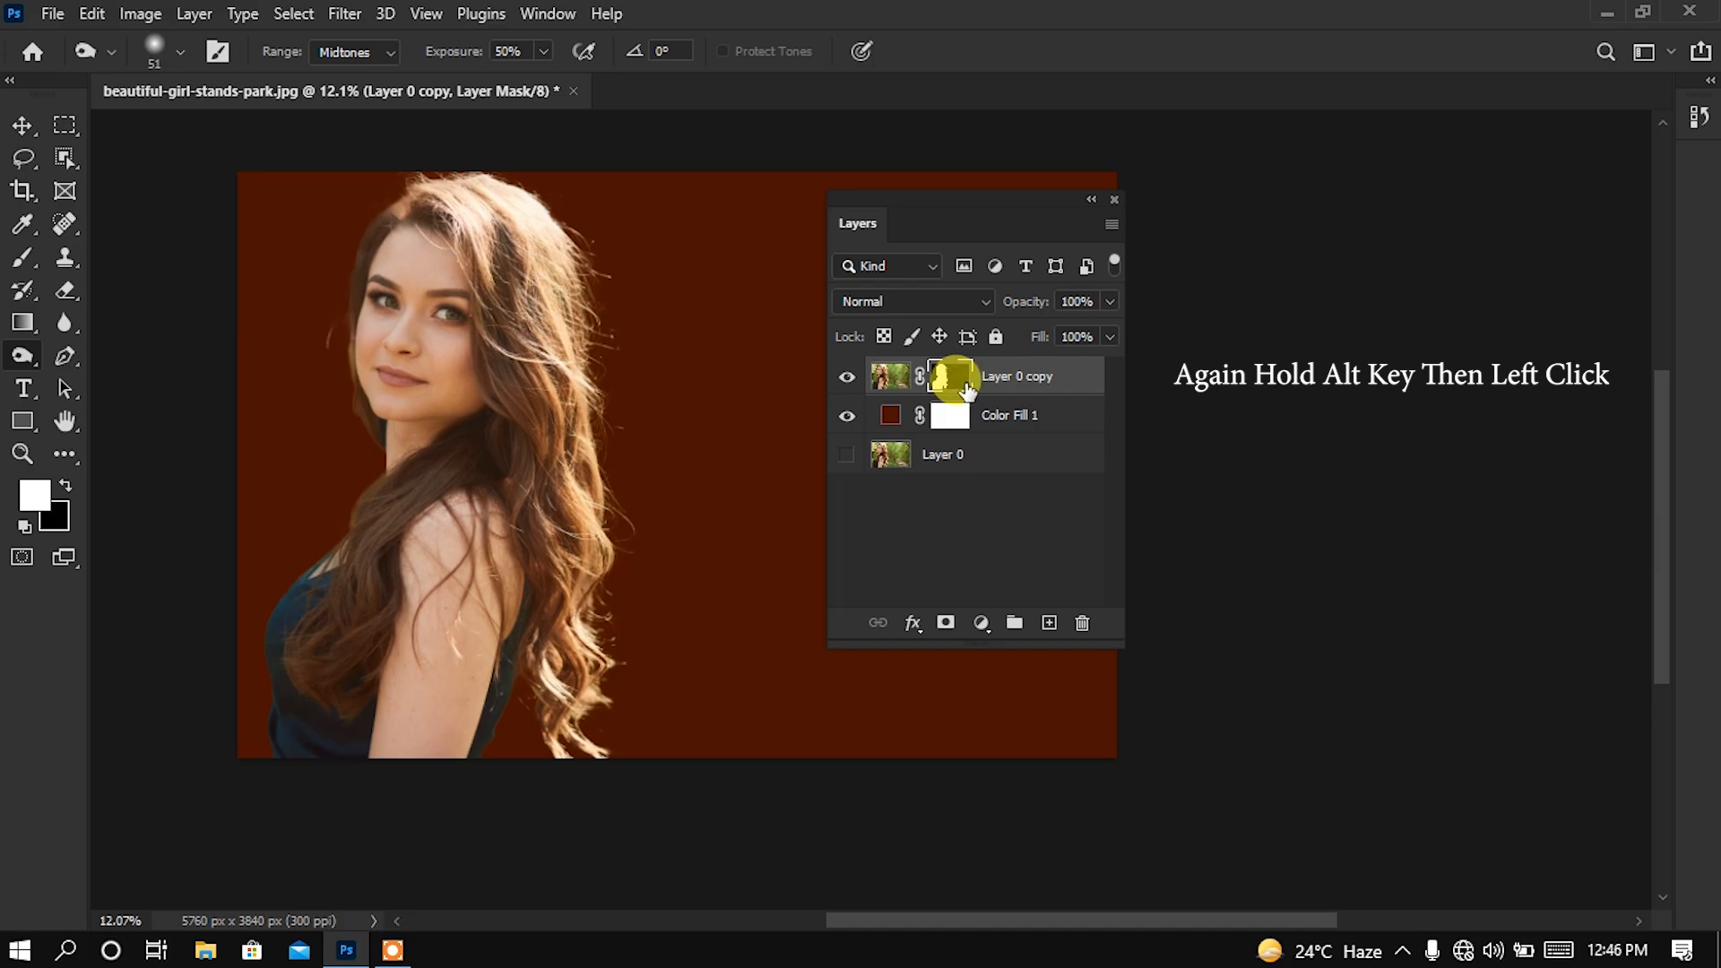
click(23, 128)
click(847, 416)
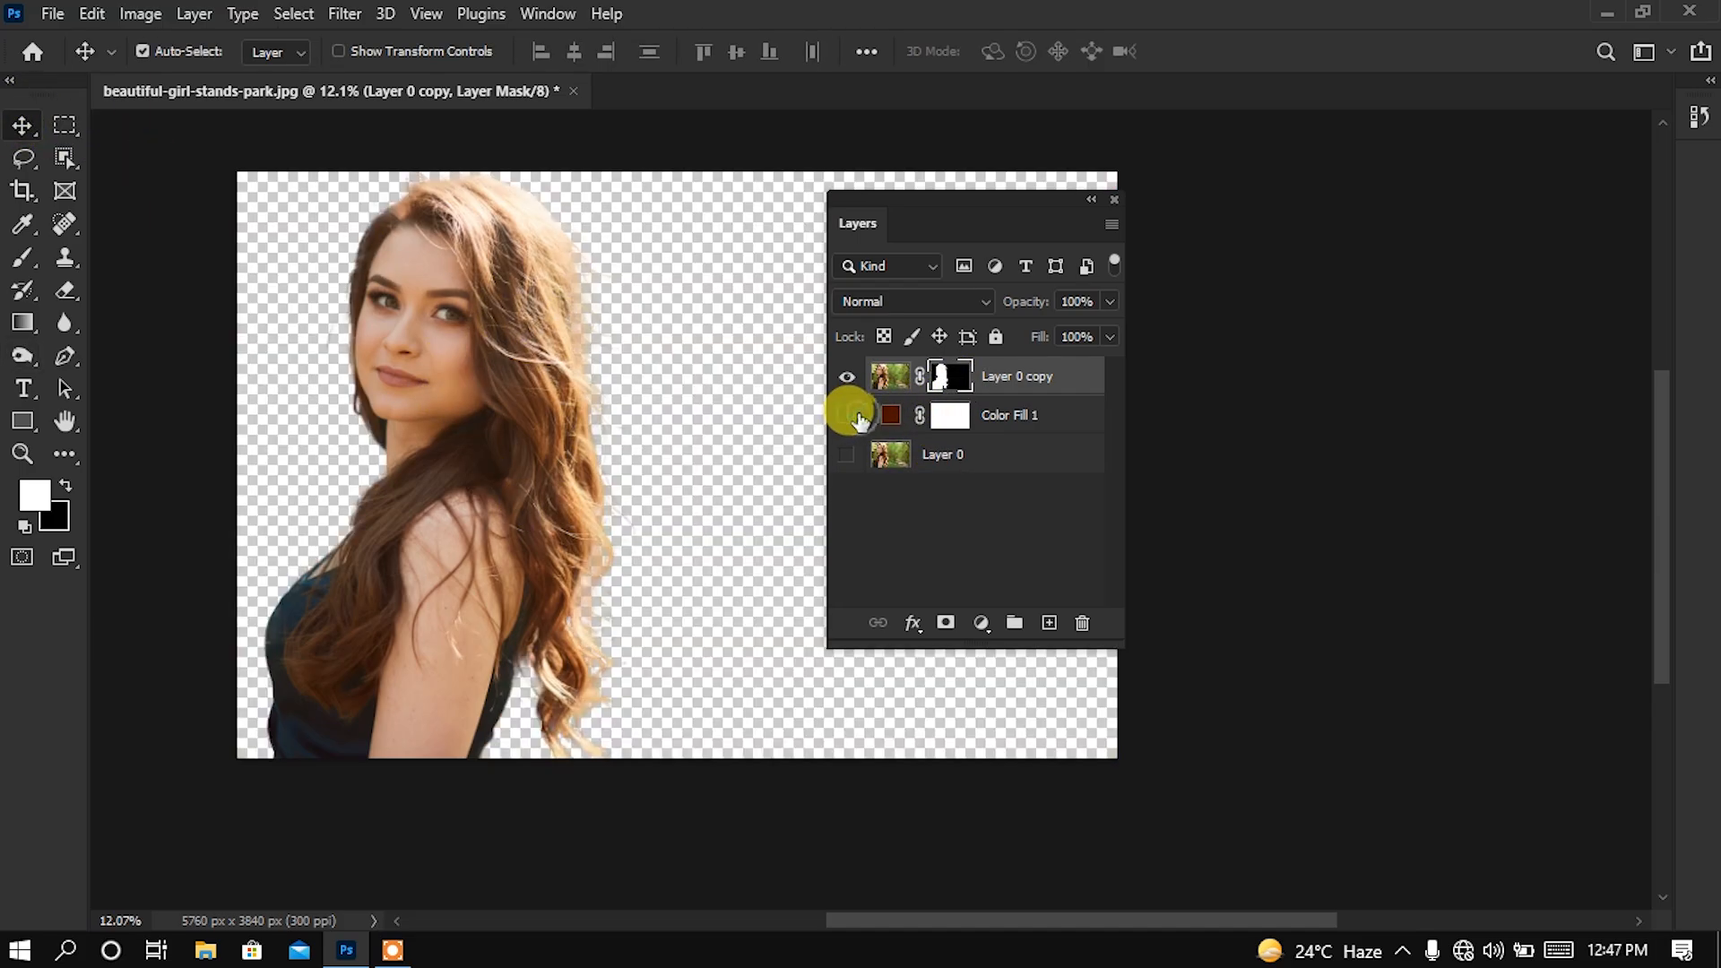
Show Layer 0 and move the Layer 0 copy cutout sideways so it stands beside the original woman
click(846, 455)
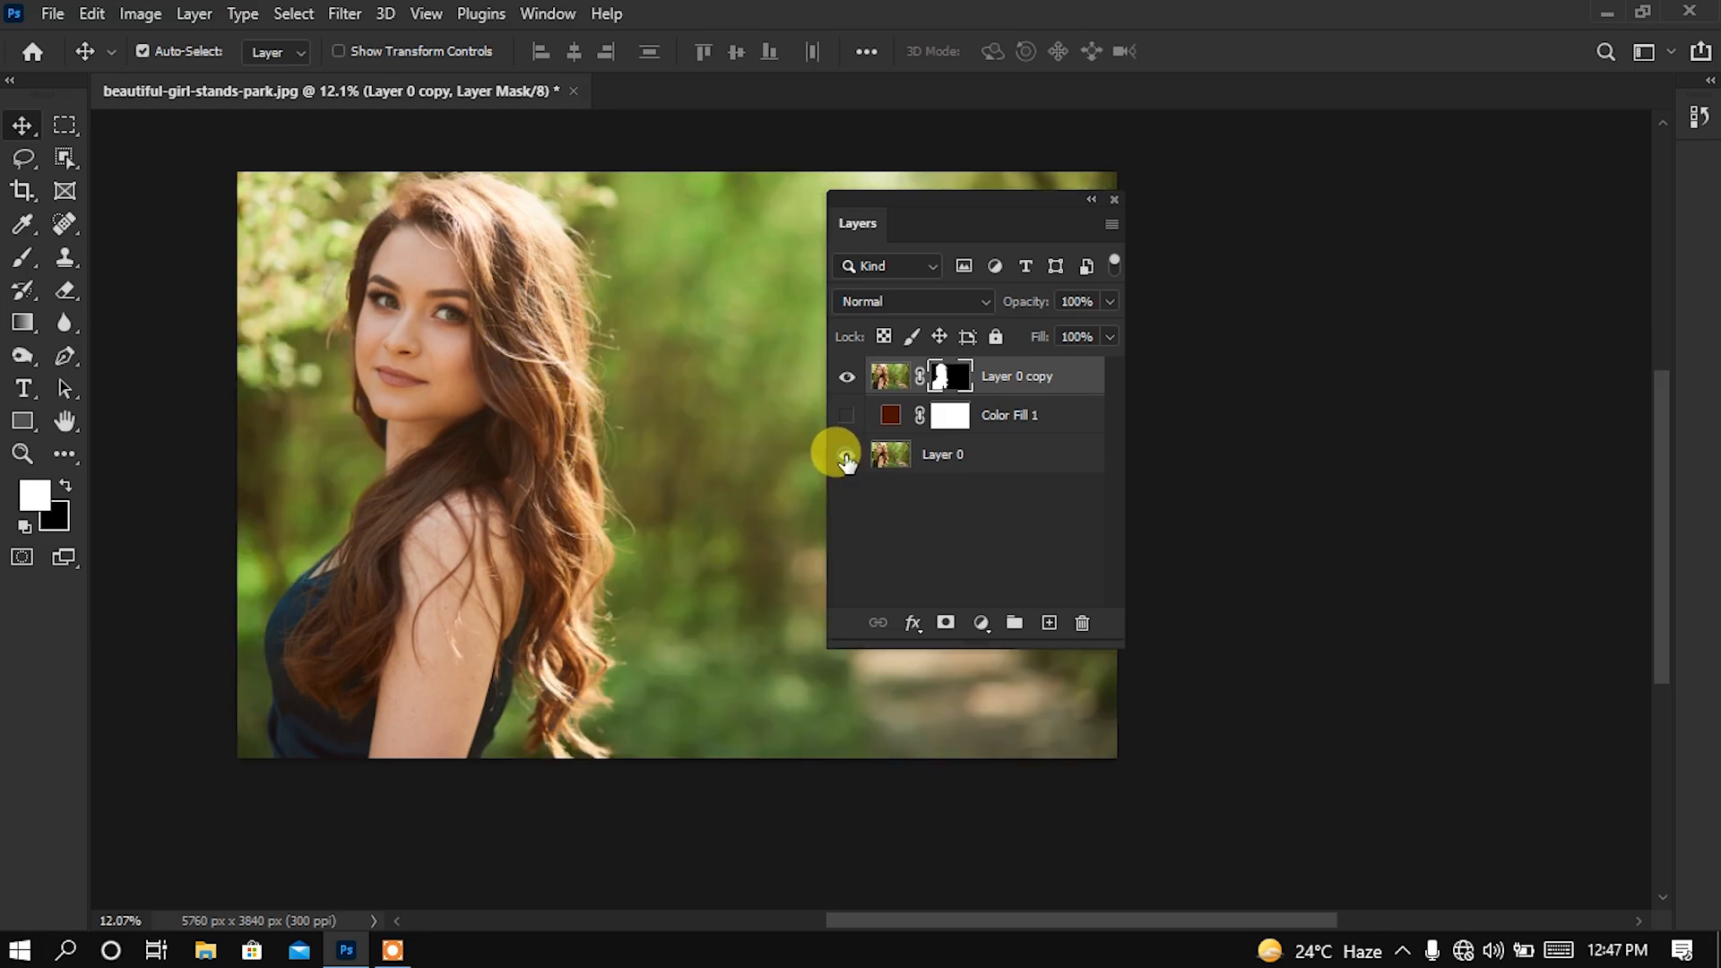
drag(937, 223, 1276, 232)
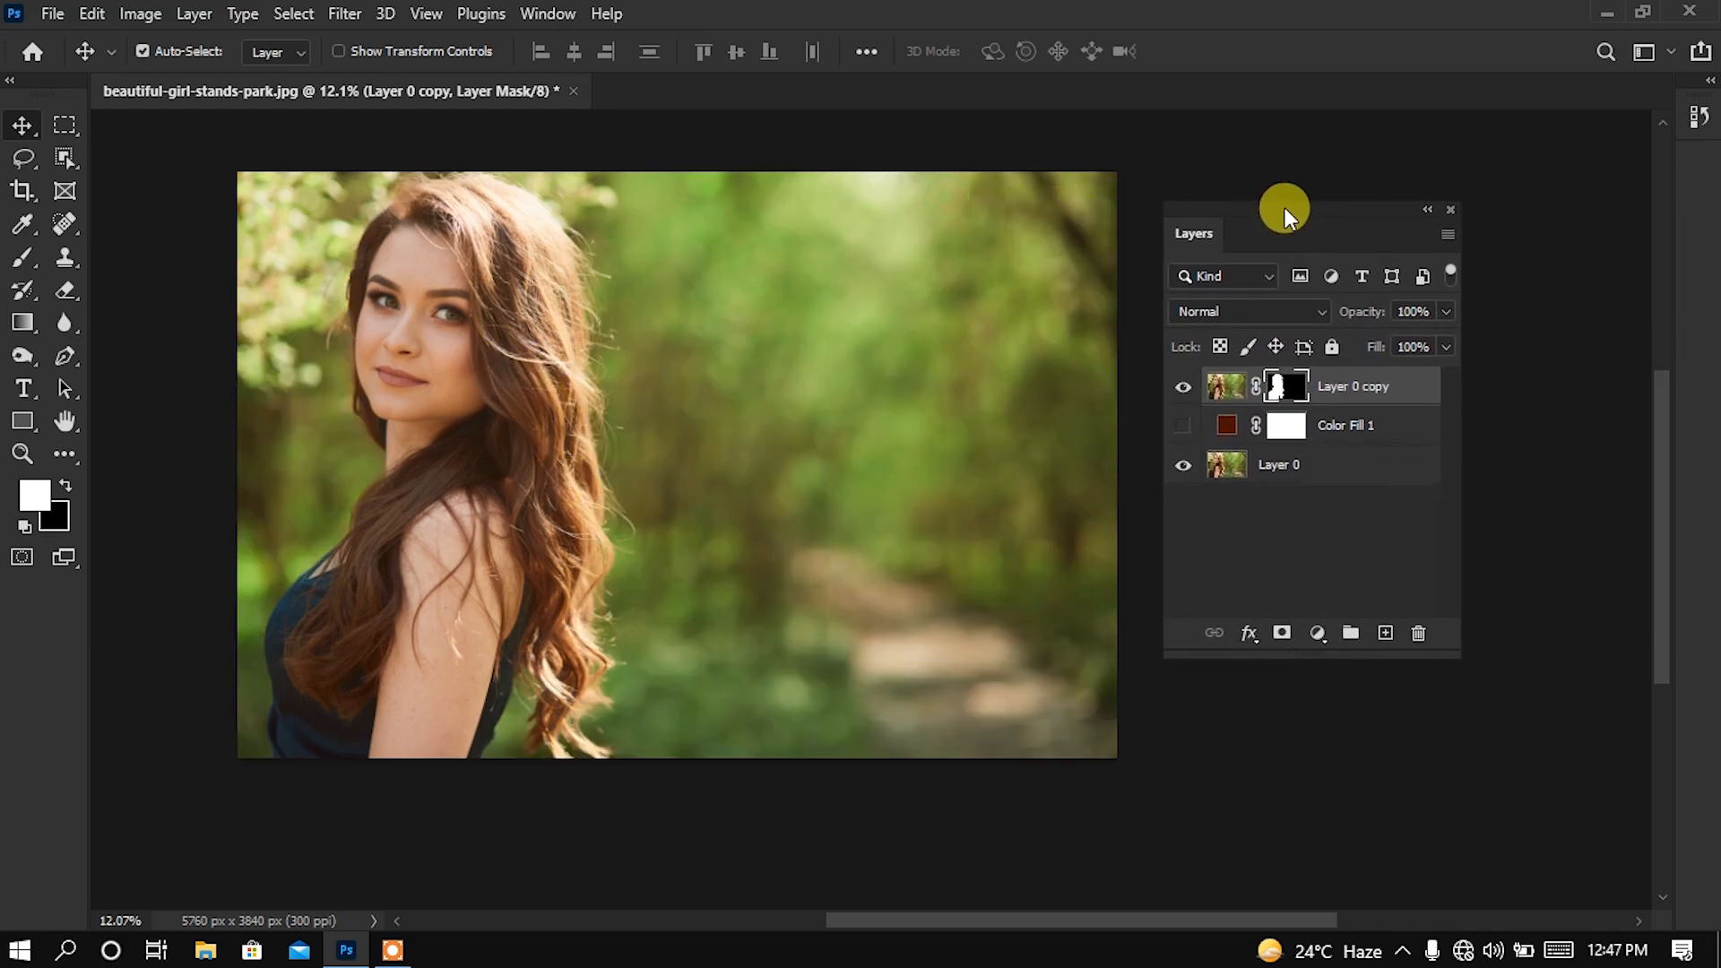
drag(509, 466, 535, 466)
drag(701, 478, 860, 484)
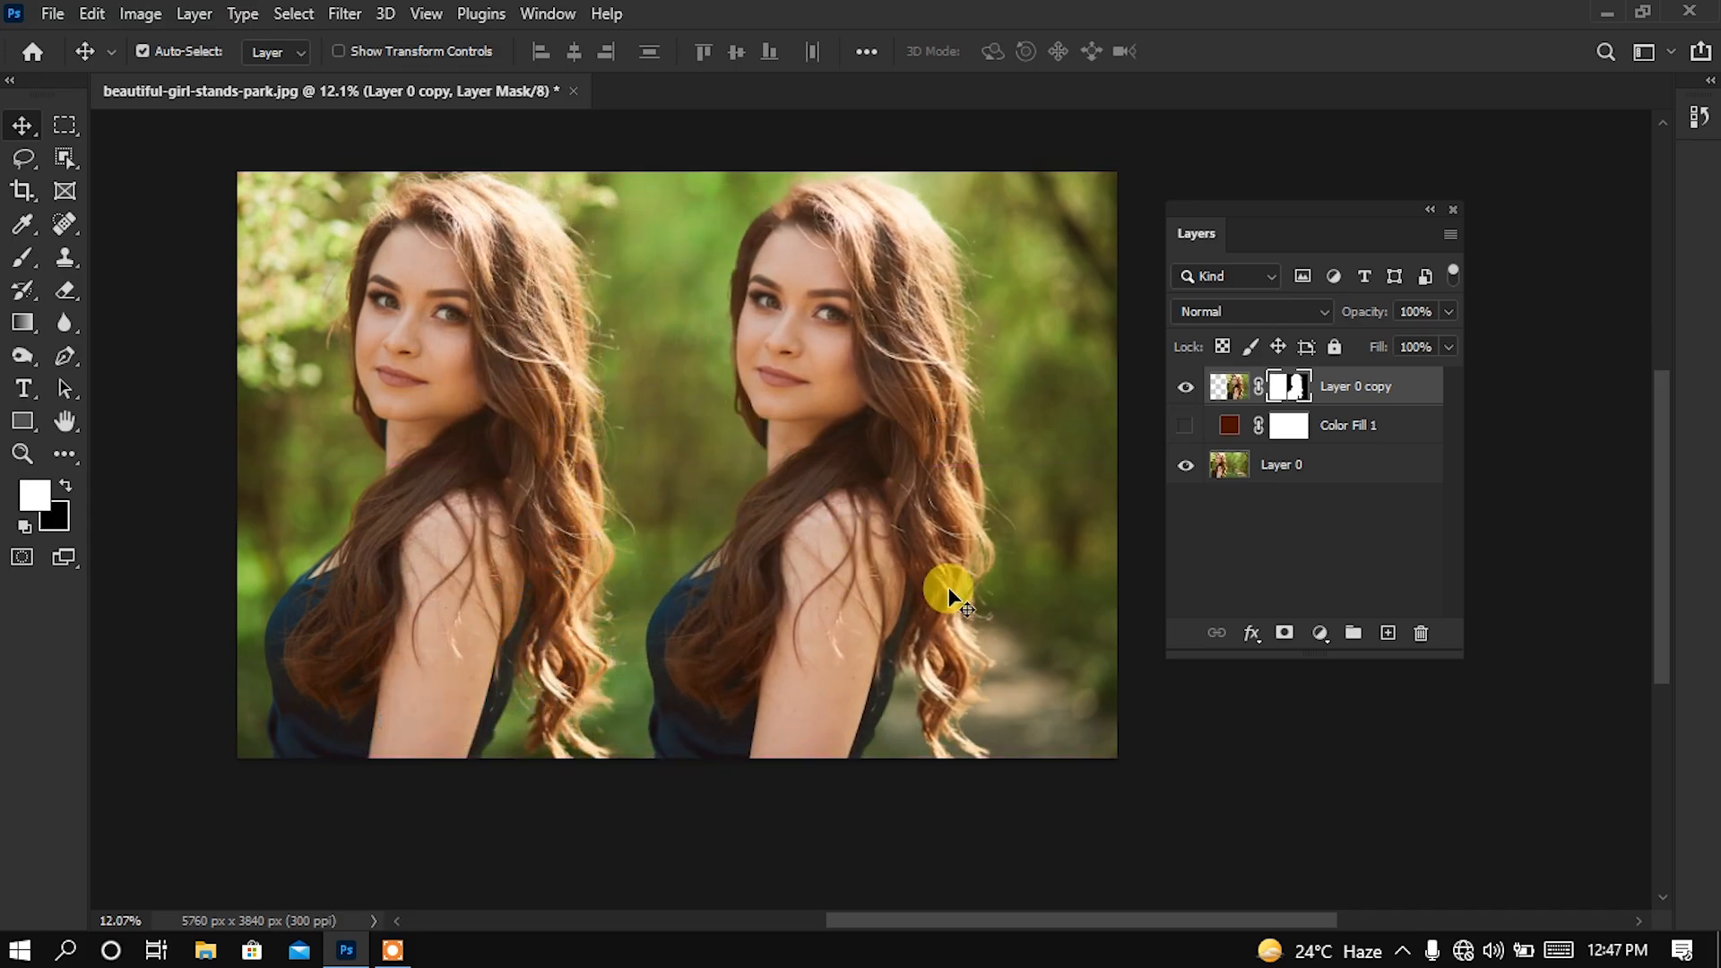
Hide Layer 0 so only the cutout shows, and open the image wp2728755-park-background
click(1184, 464)
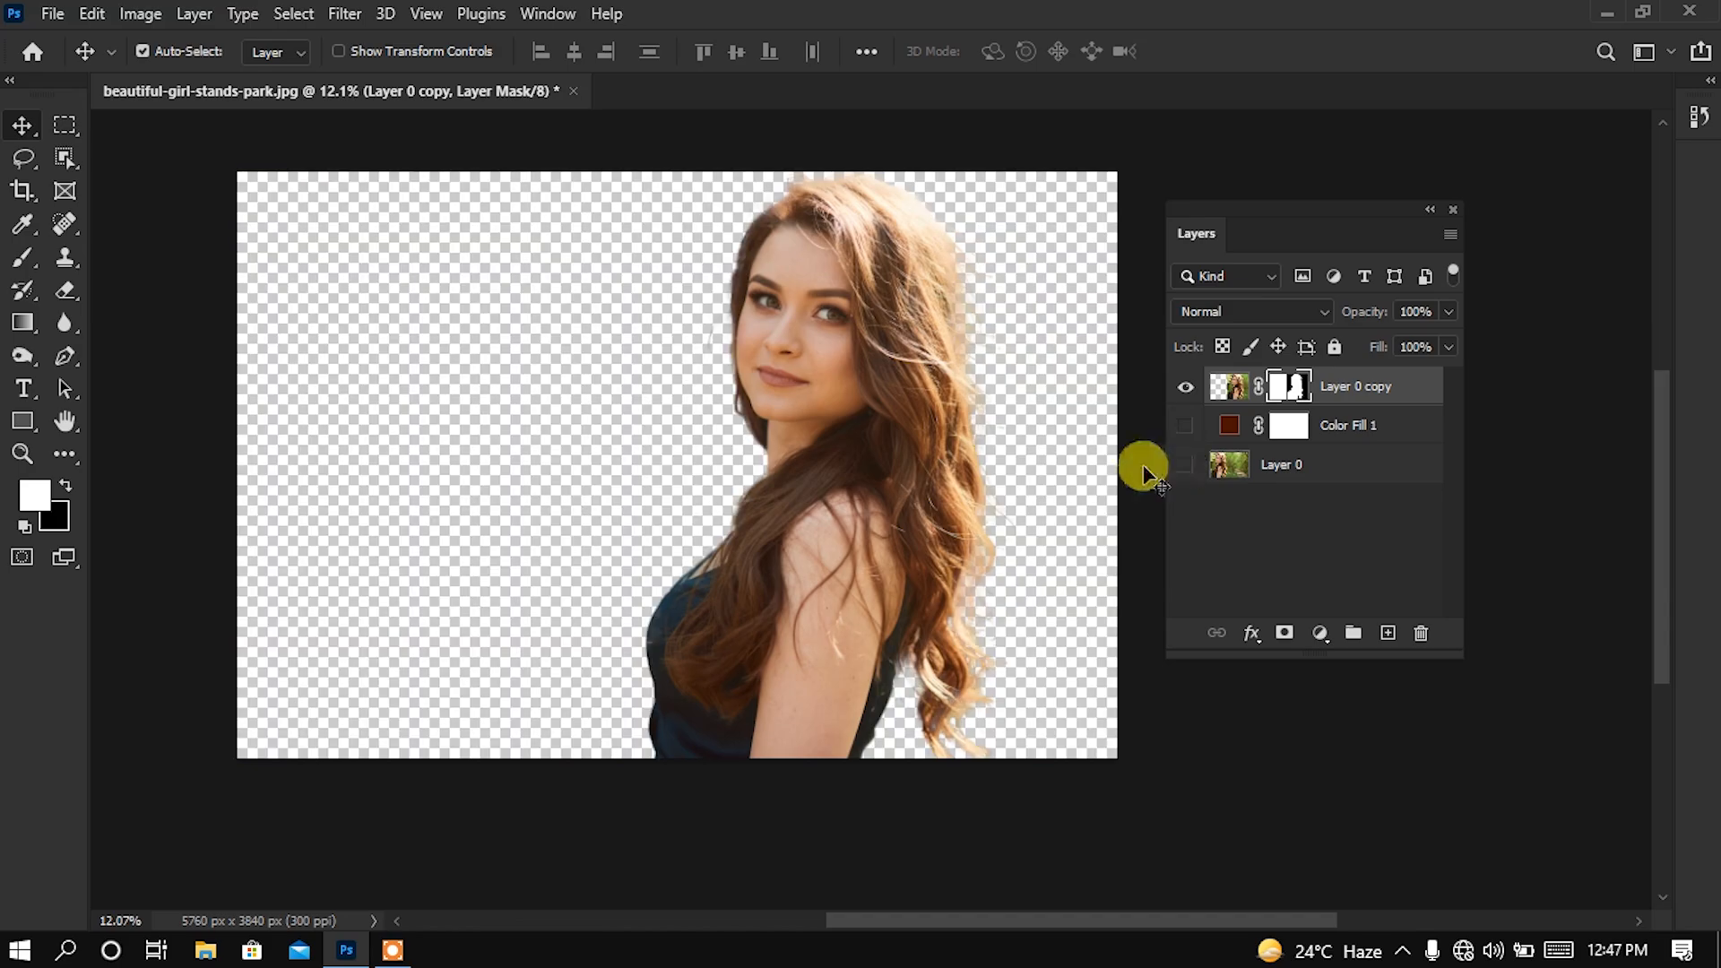
click(53, 14)
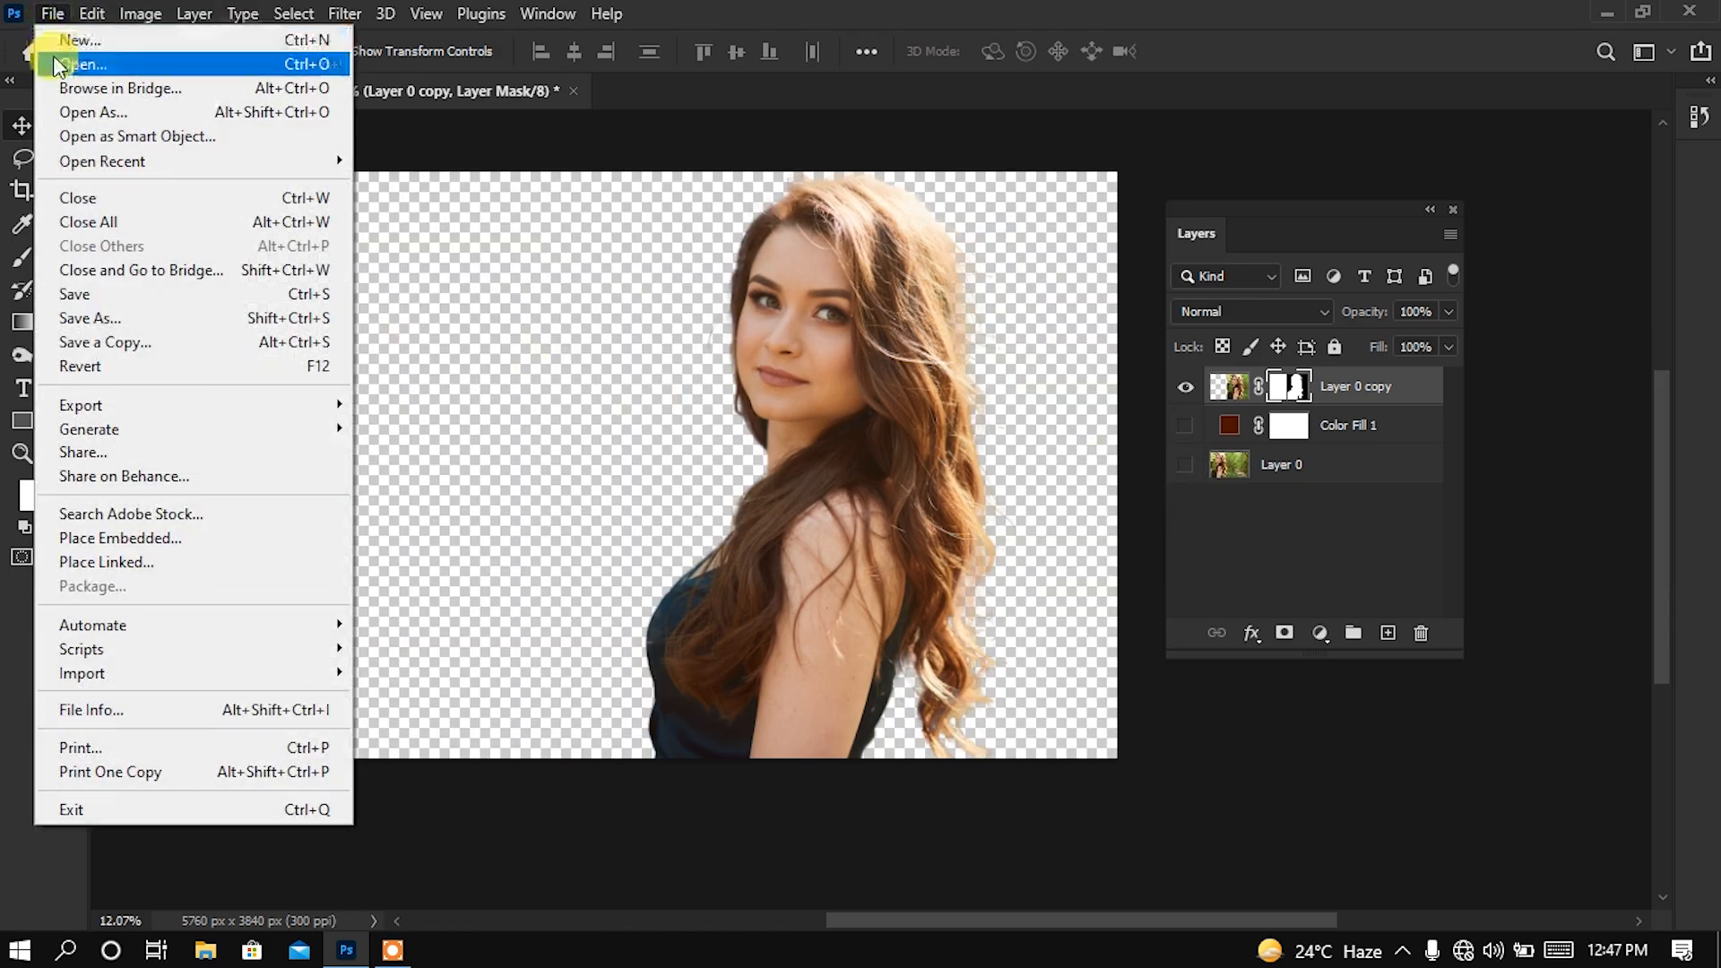
click(68, 64)
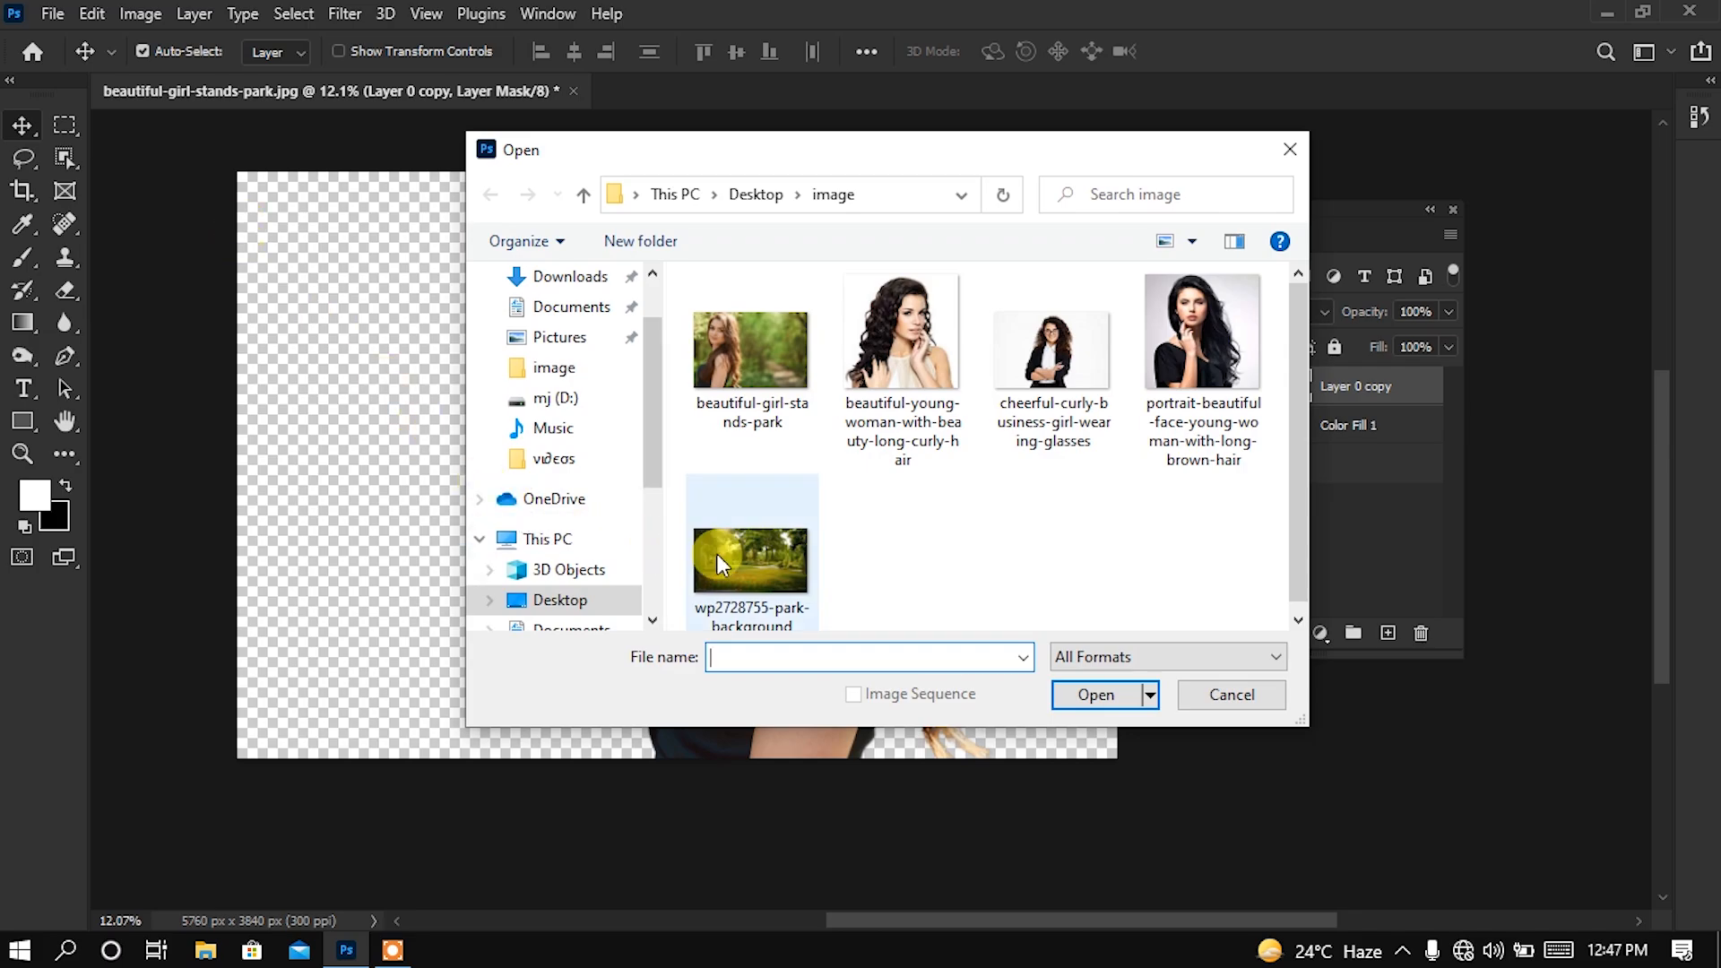
click(775, 543)
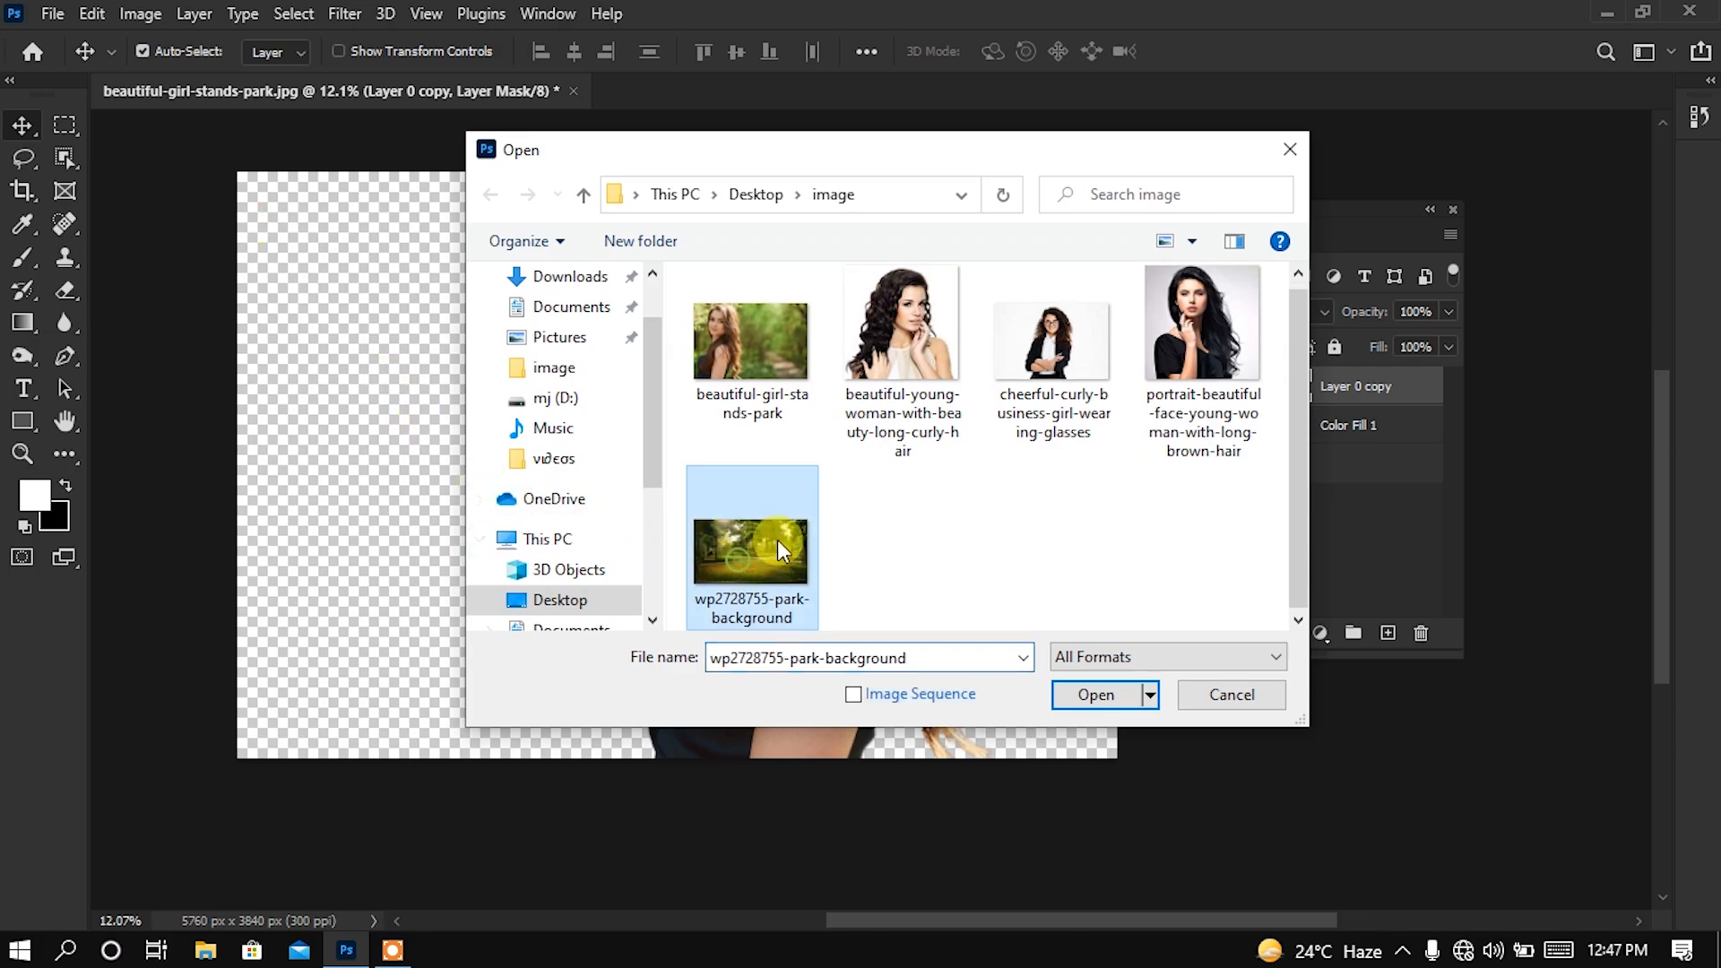
click(1098, 694)
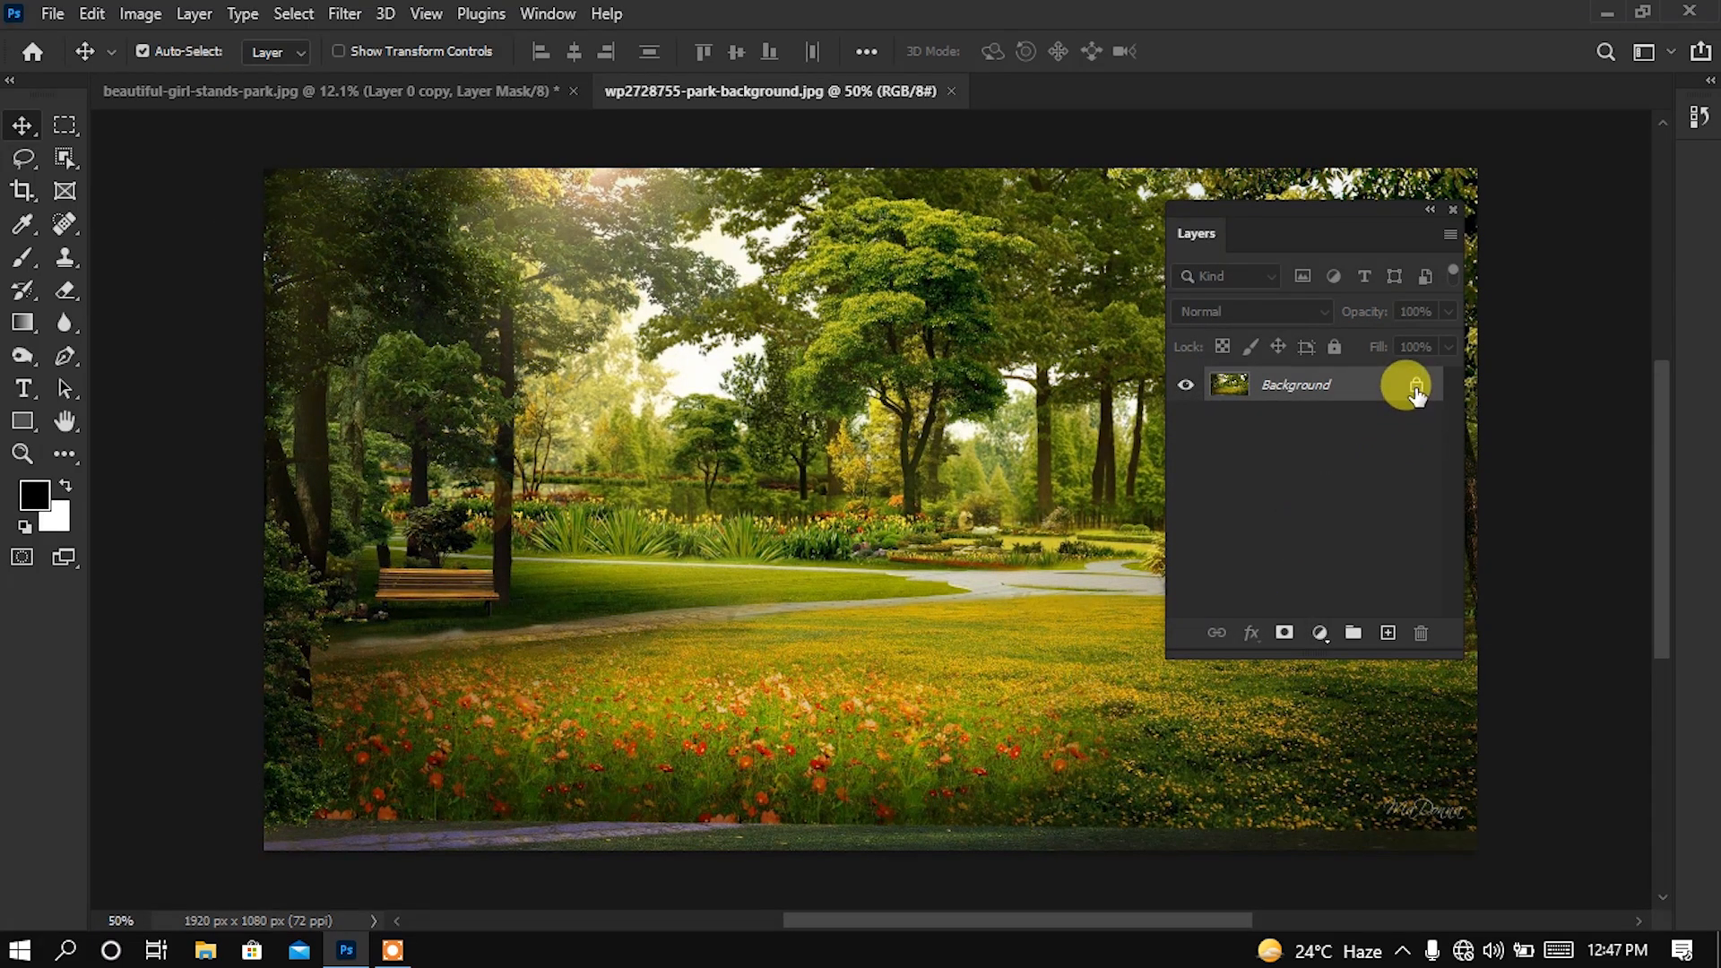
Unlock the park picture's Background layer and bring it into the beautiful-girl-stands-park.jpg document as a new layer
click(1416, 387)
drag(905, 524, 437, 84)
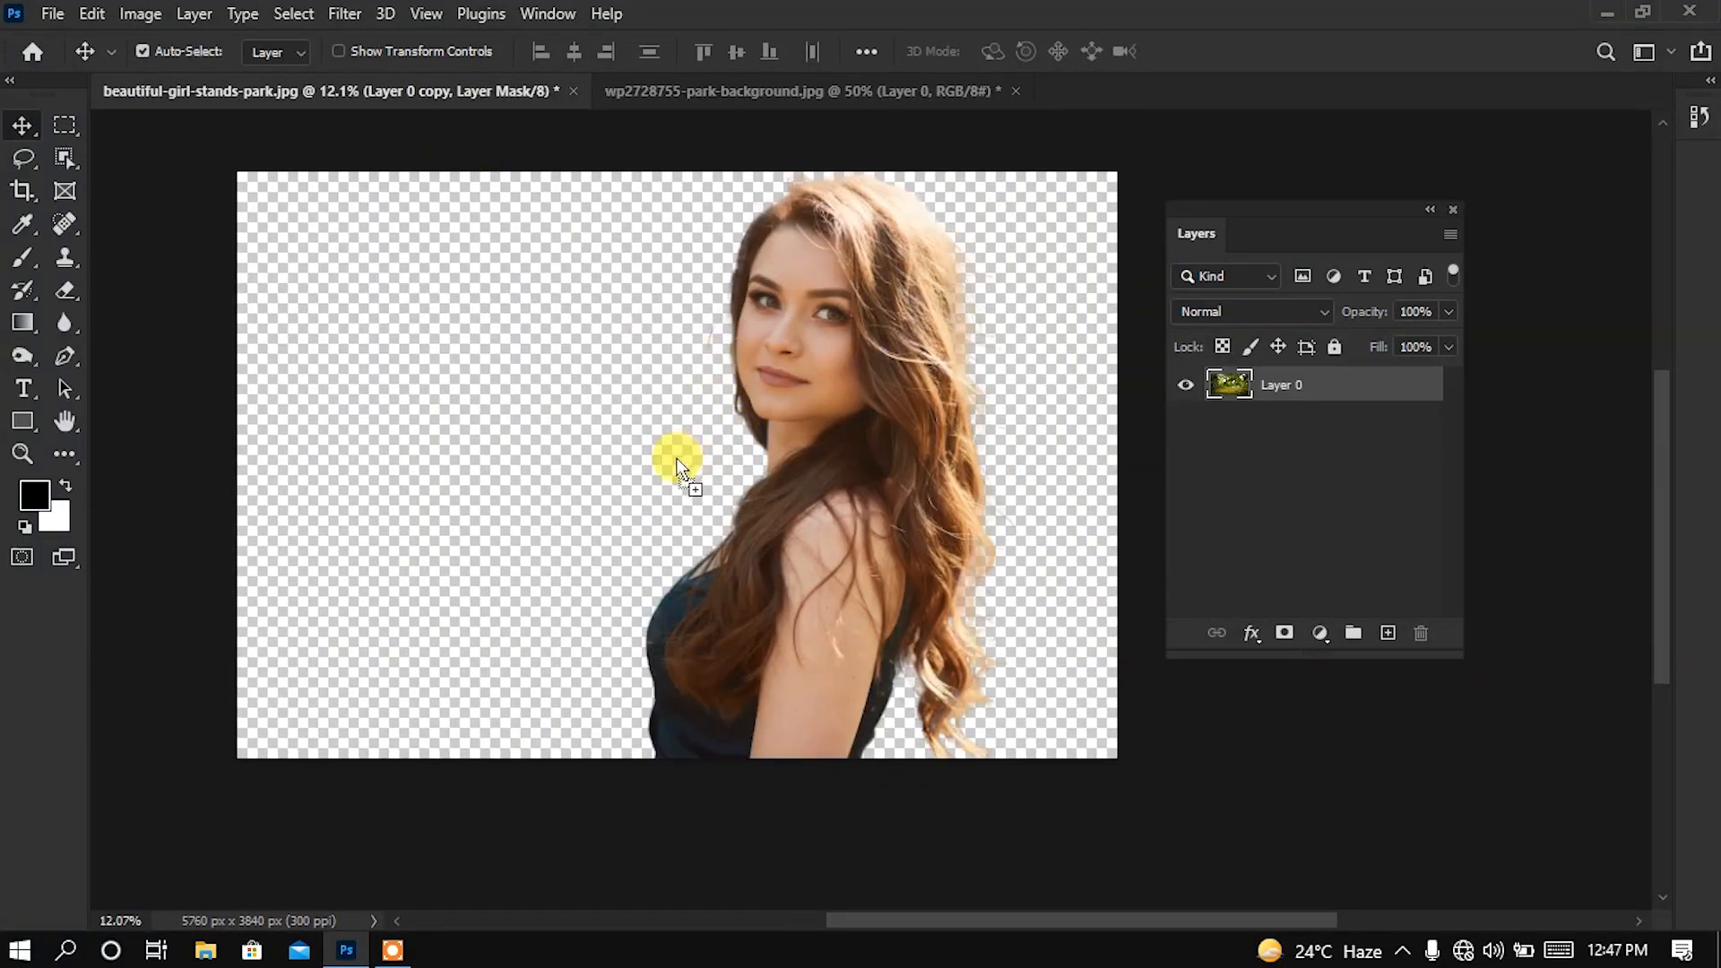
drag(676, 459, 674, 457)
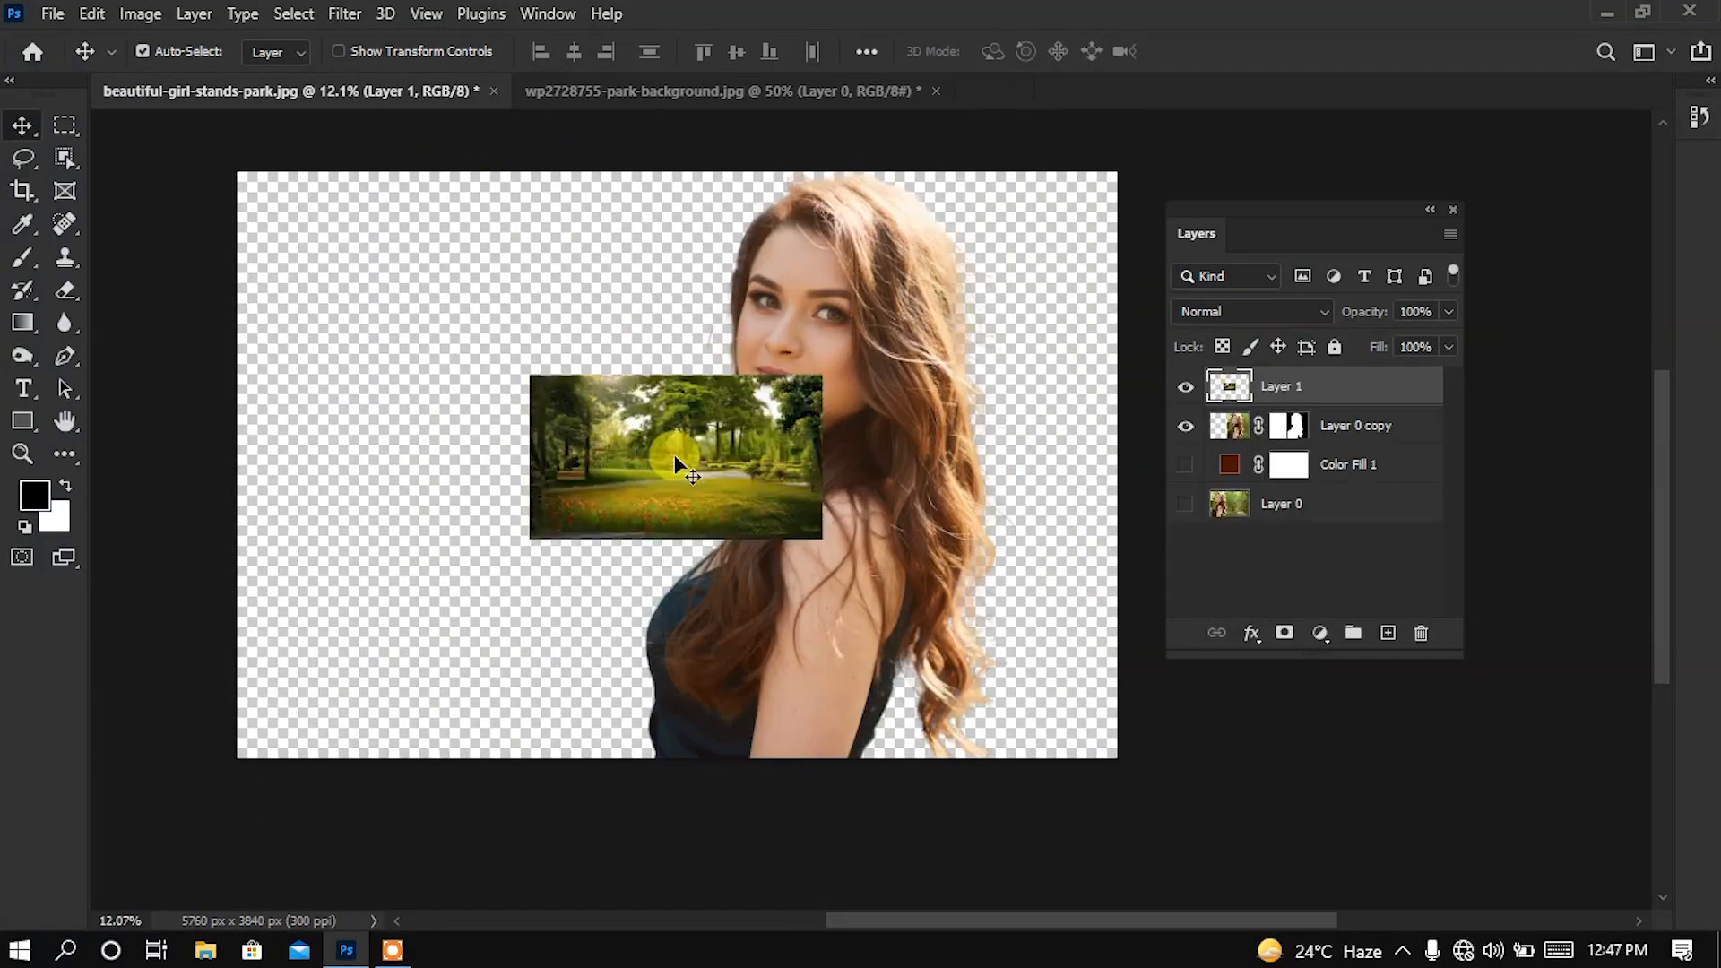
Scale Layer 1 proportionally to about 417% and position it so the park picture covers the whole canvas
click(339, 52)
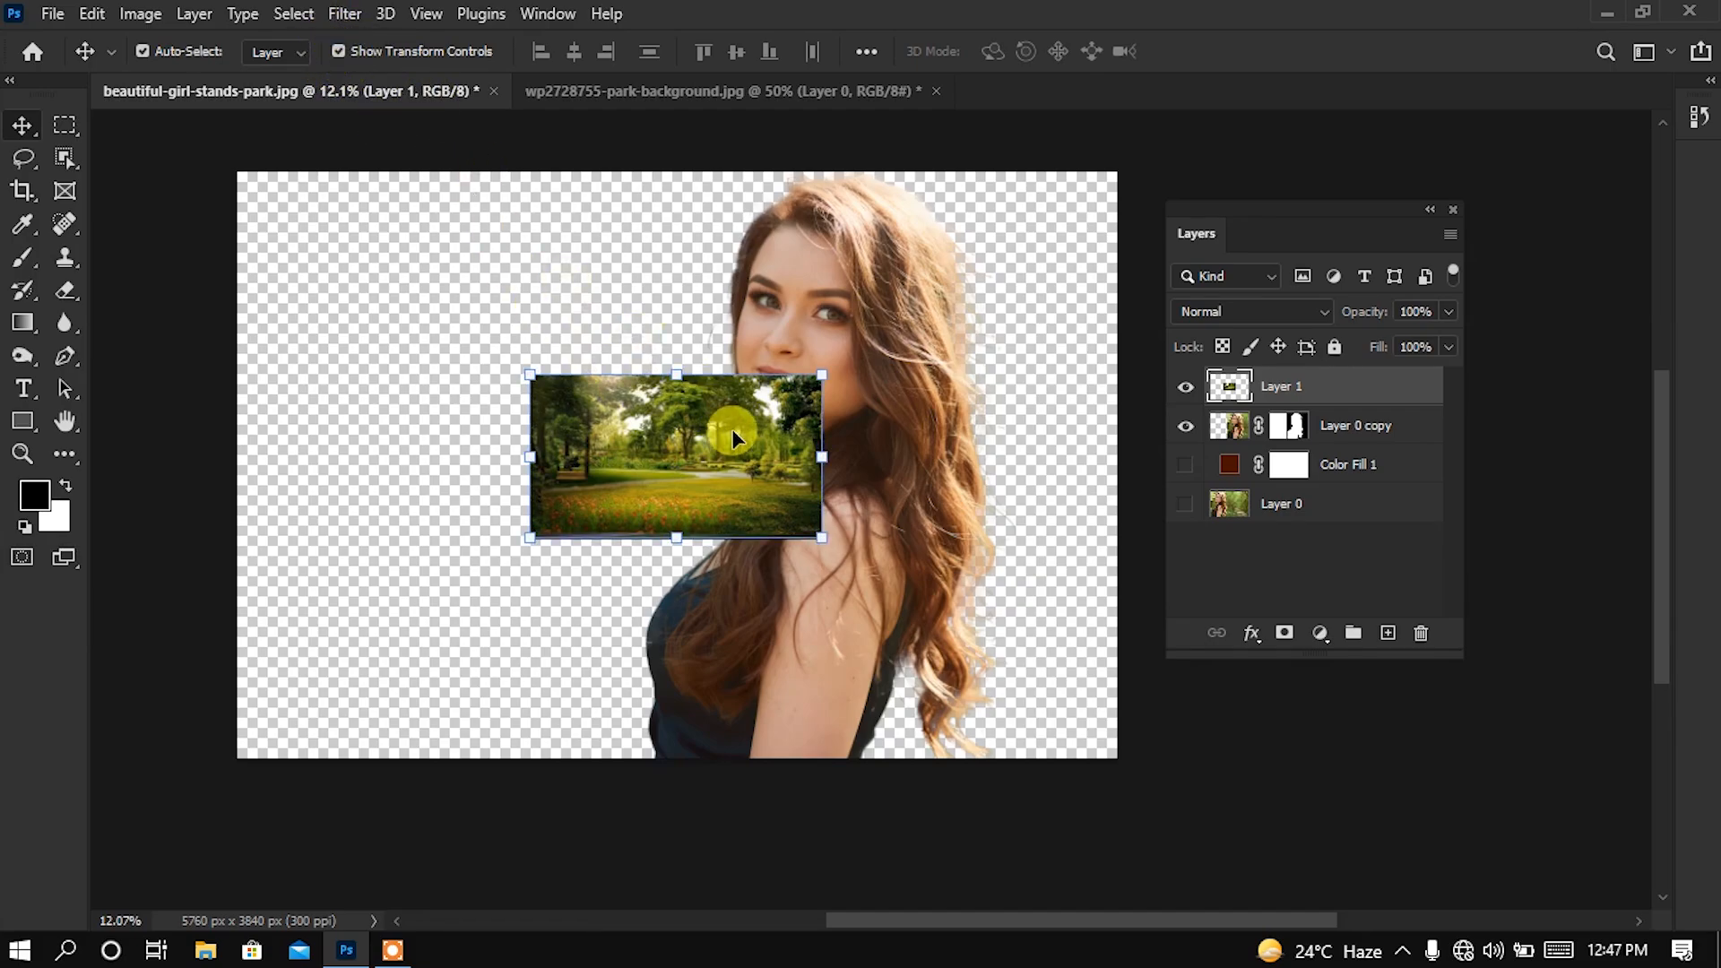
drag(822, 457, 1162, 456)
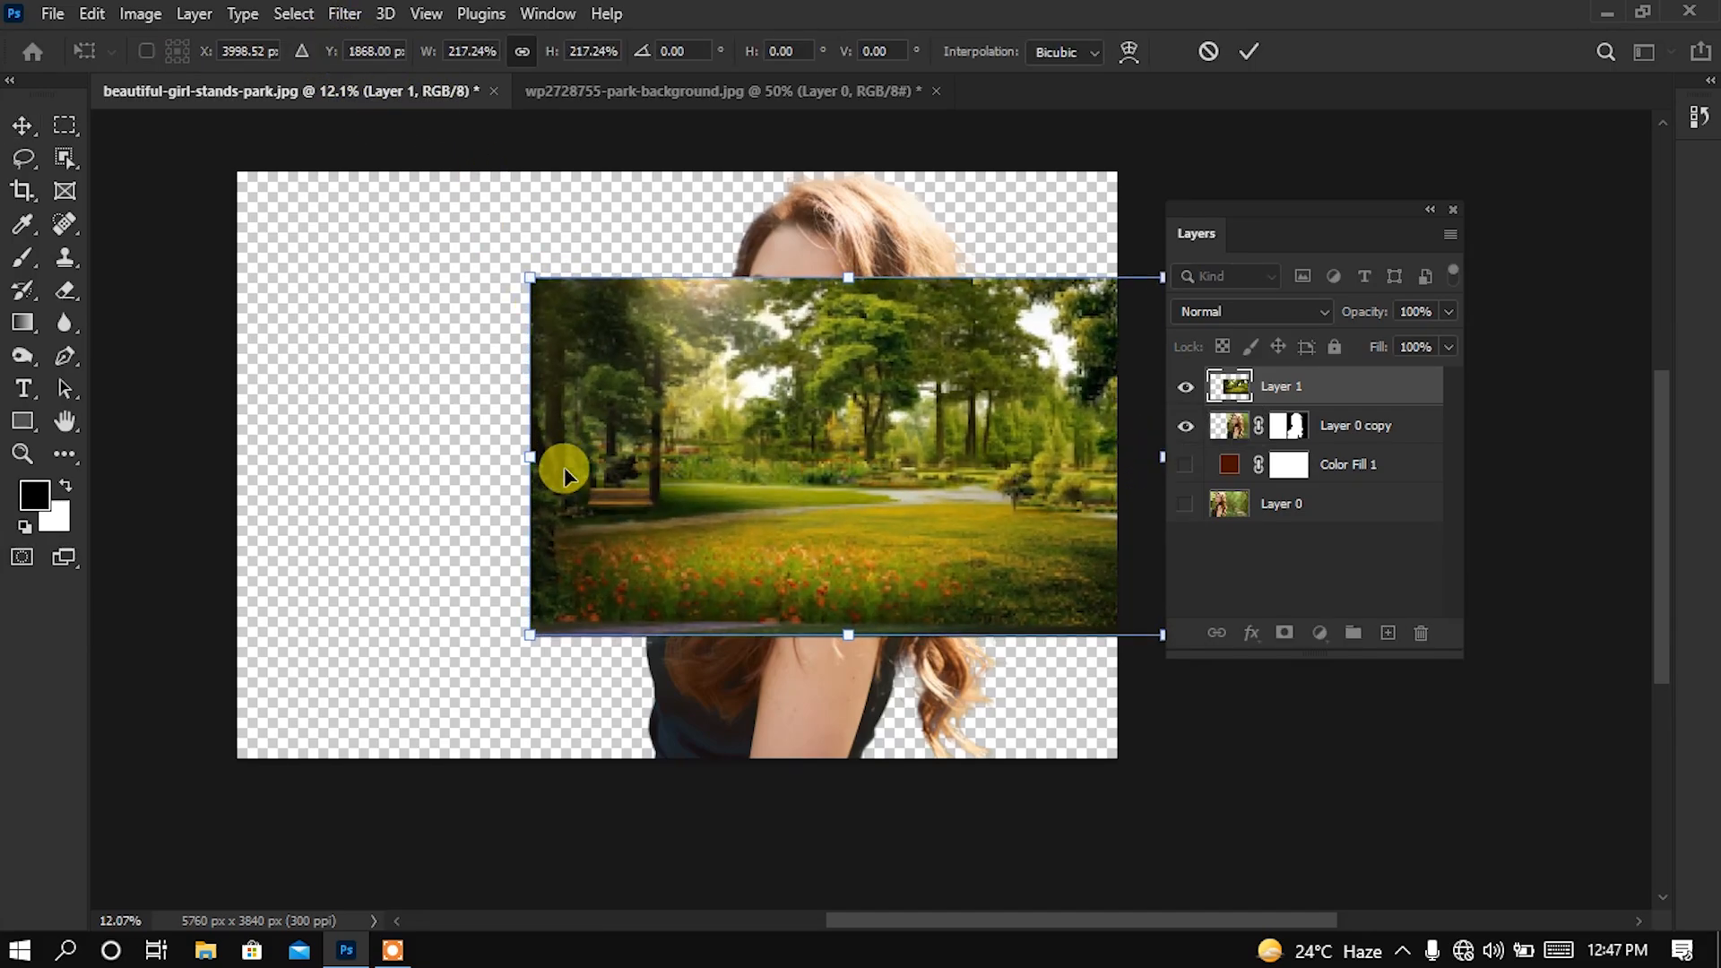
drag(535, 458, 93, 452)
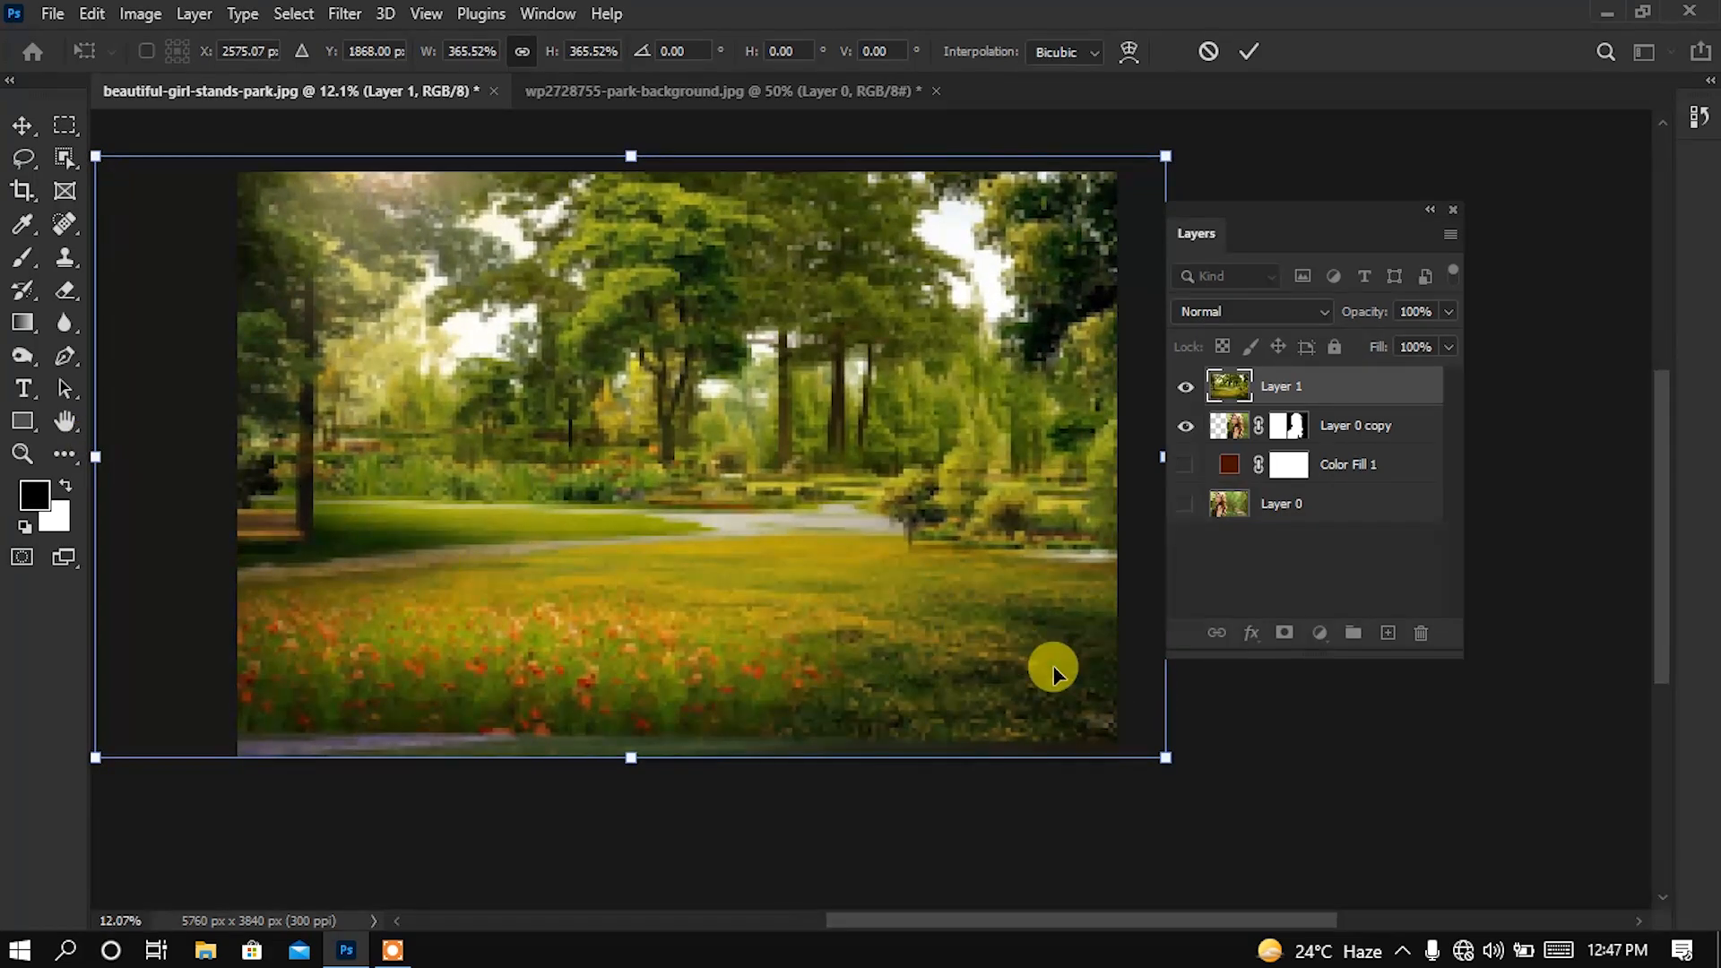
drag(1162, 756, 1315, 835)
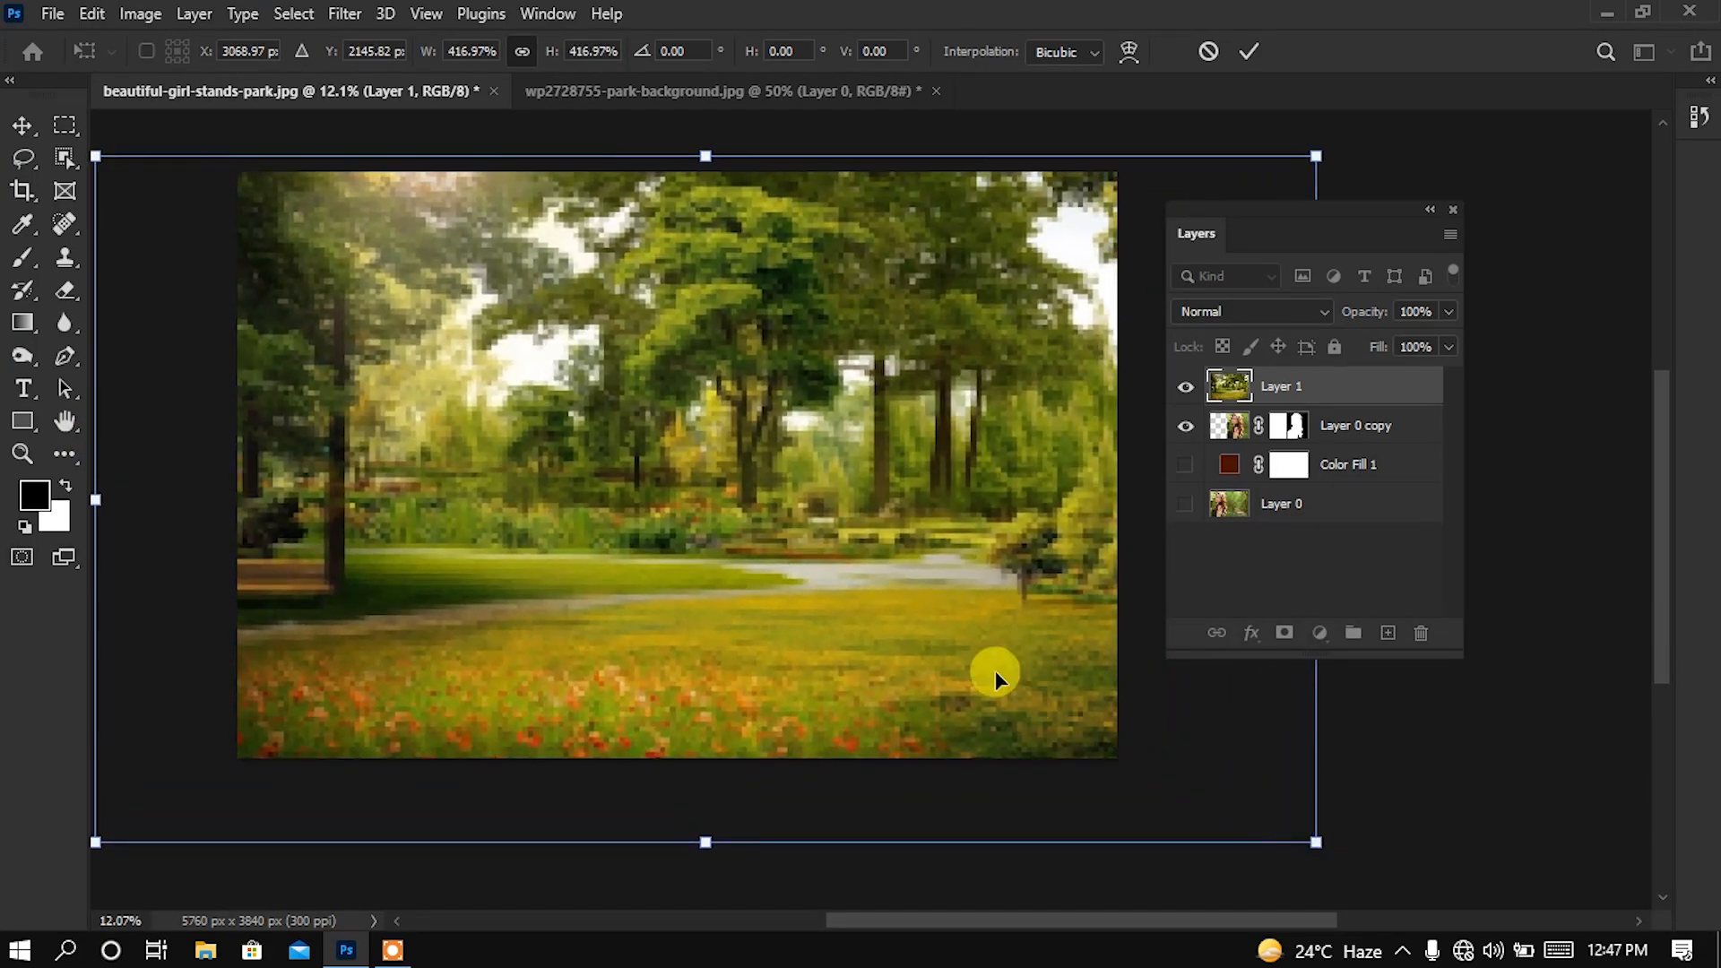
drag(994, 676, 968, 672)
click(1249, 60)
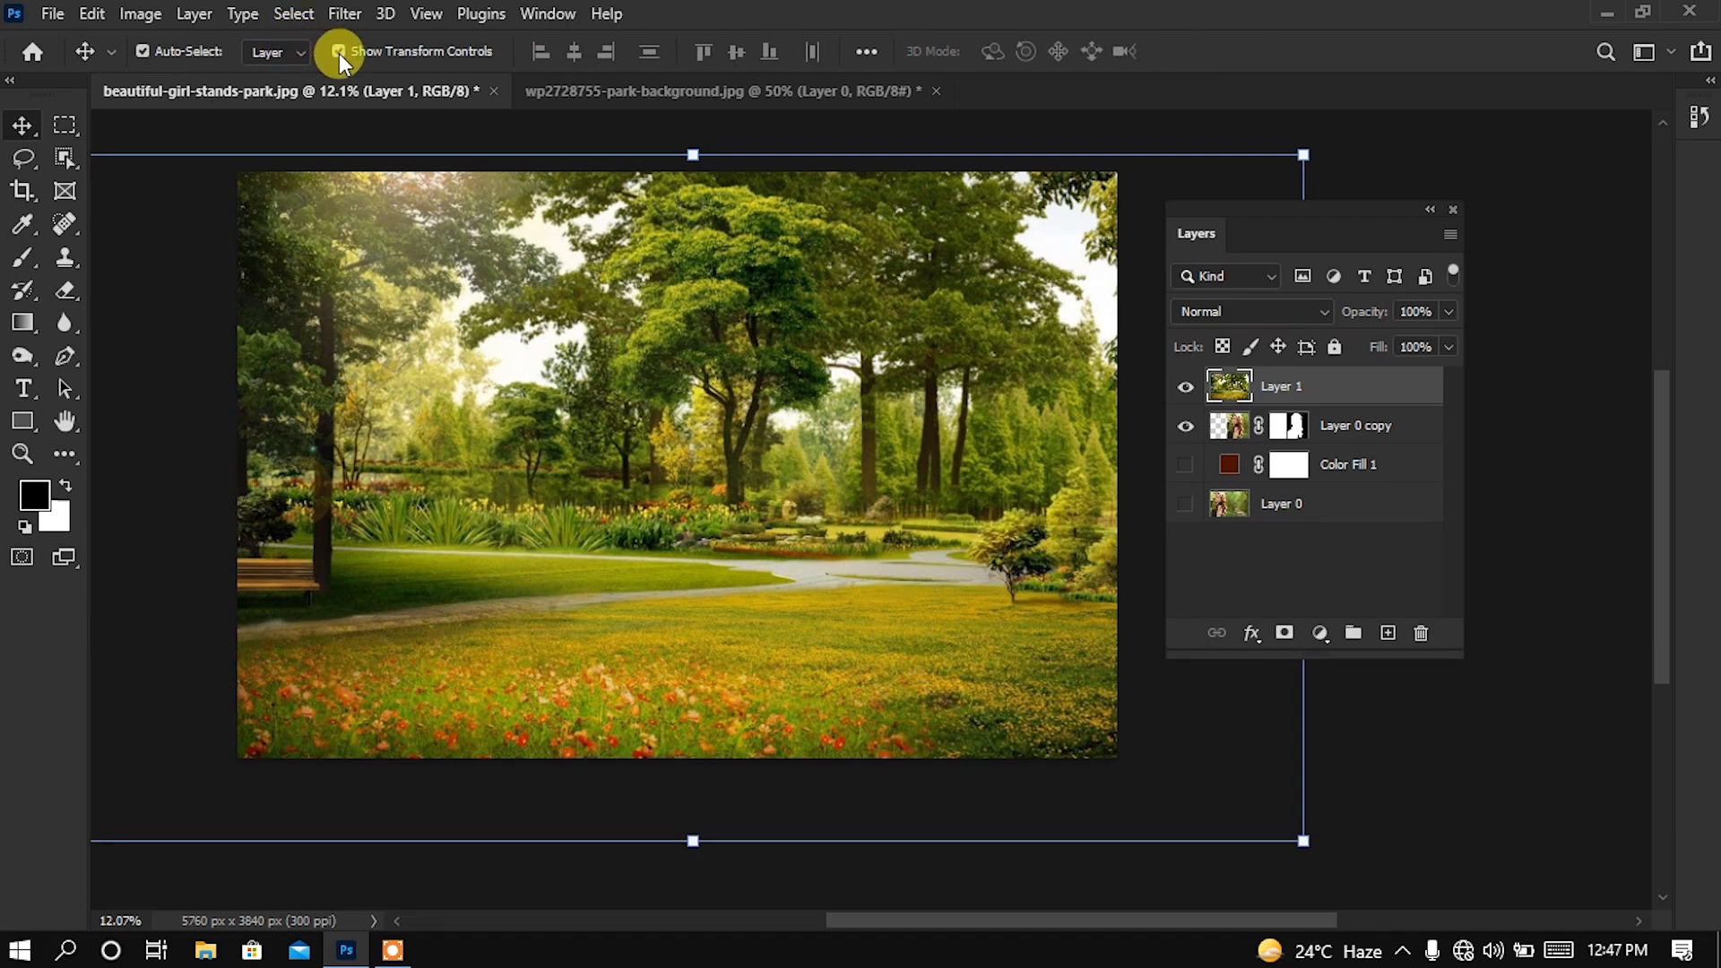
click(339, 52)
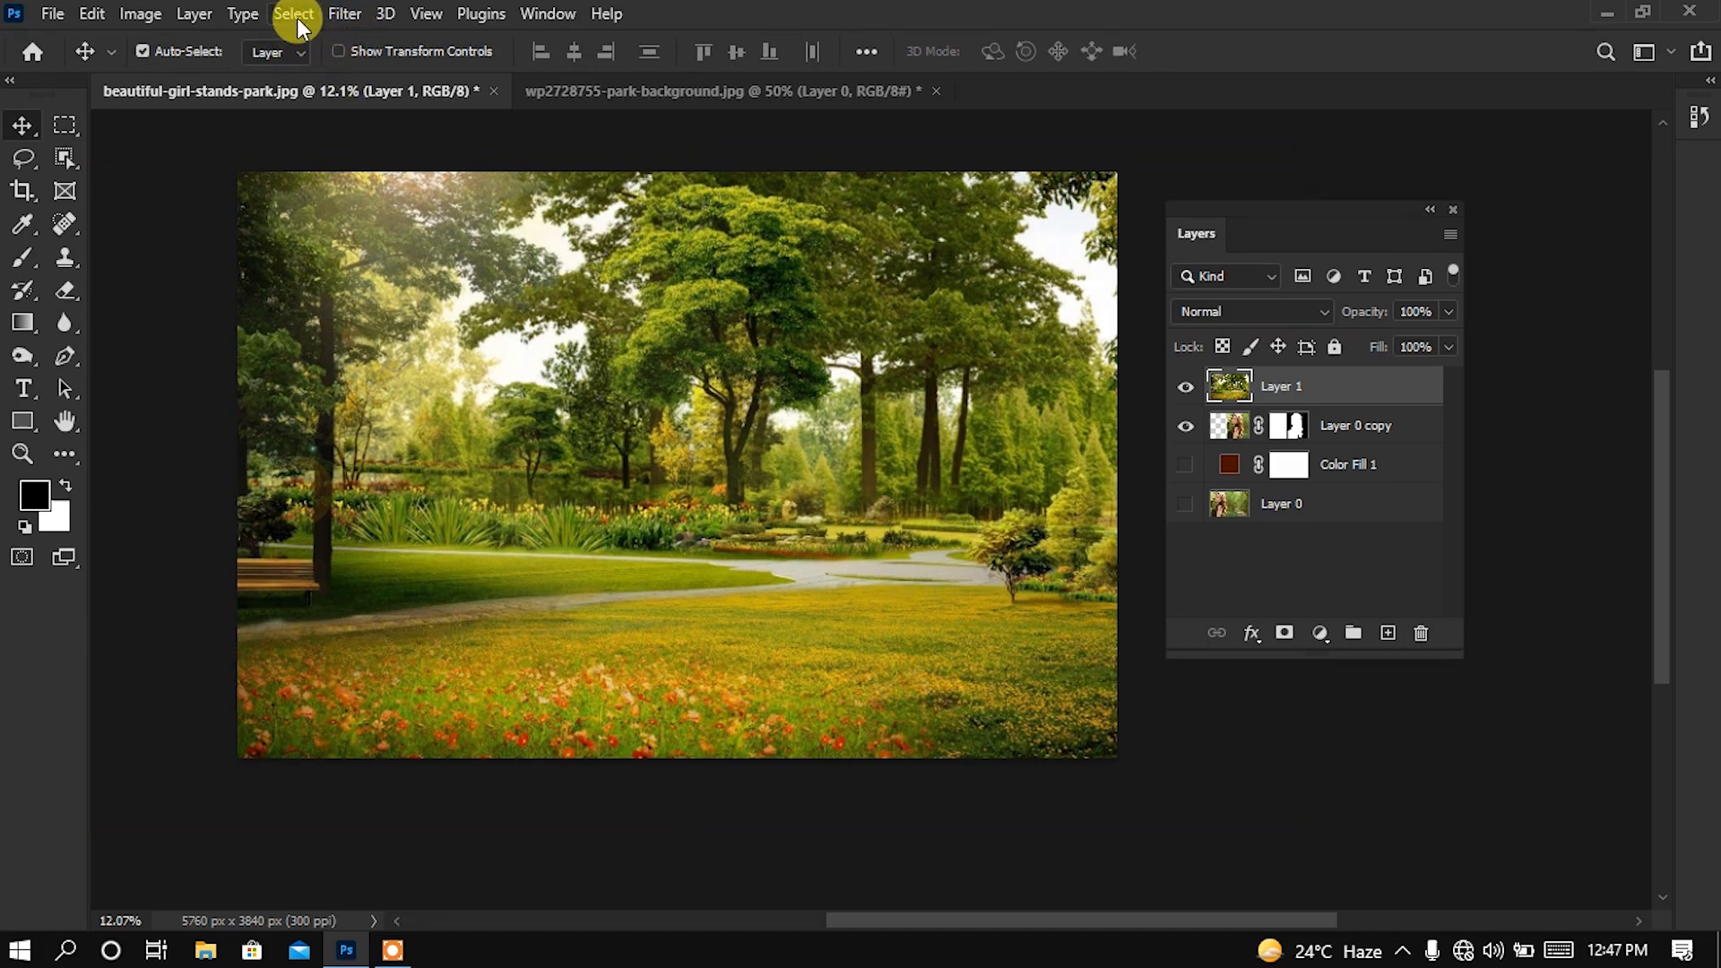
Apply a Lens Blur with radius 80 to Layer 1 and move that layer below Layer 0 copy
click(343, 13)
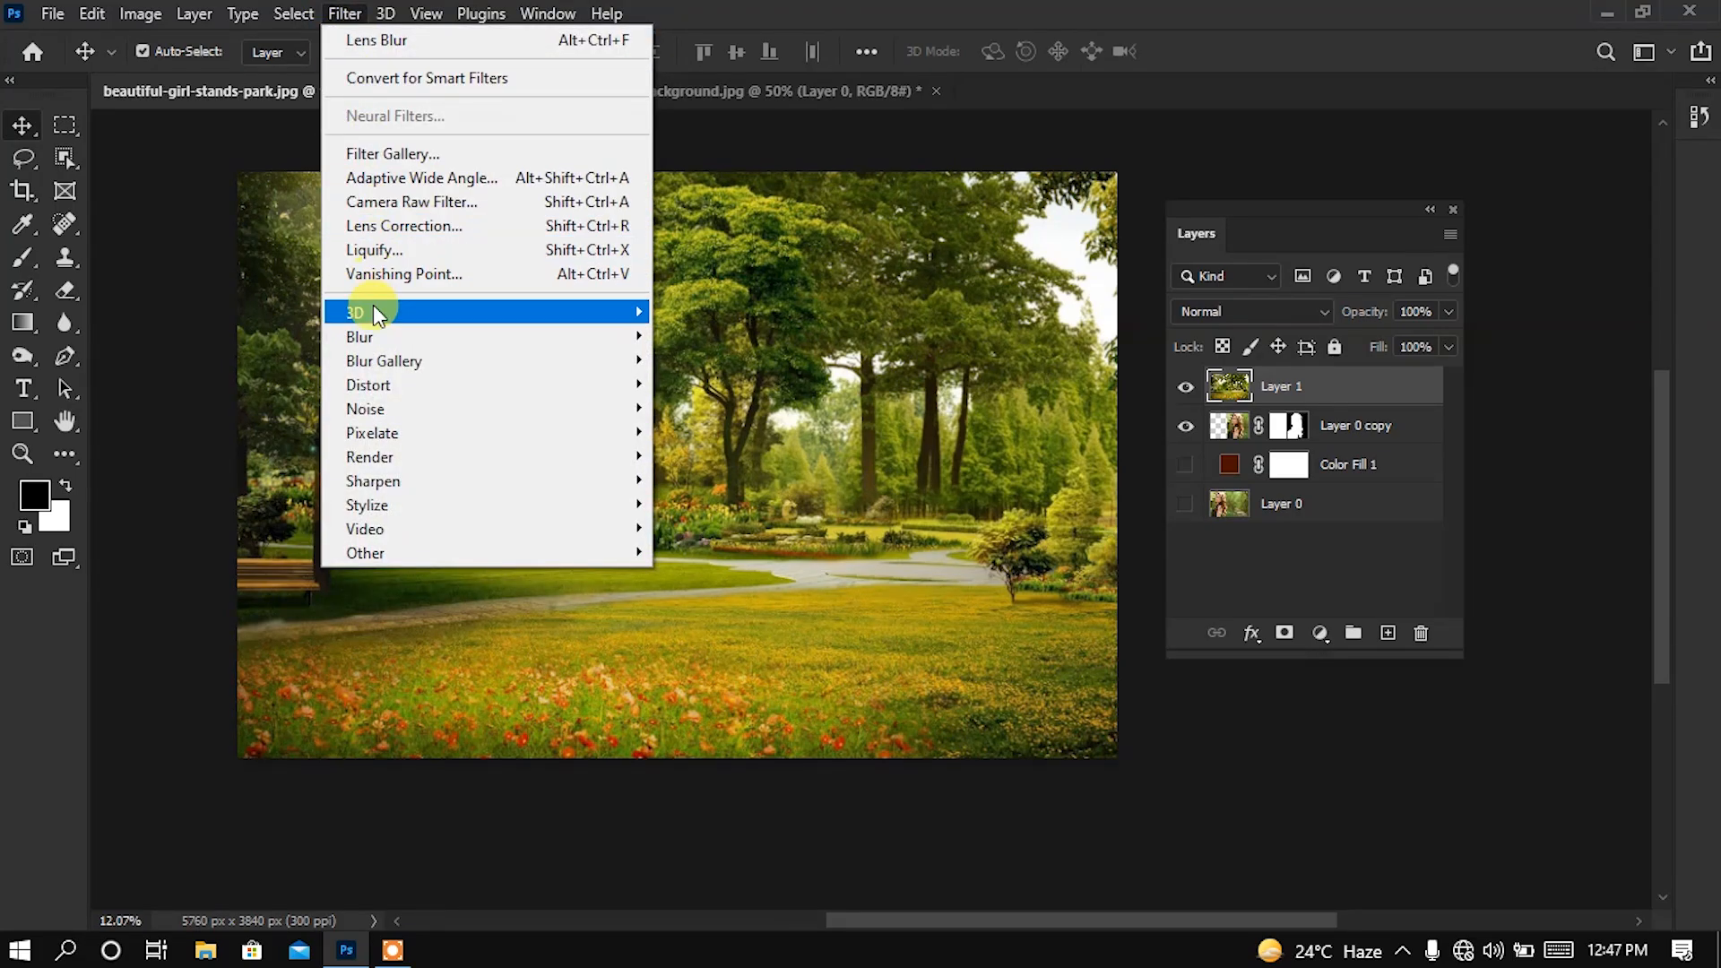
mouse_move(471, 338)
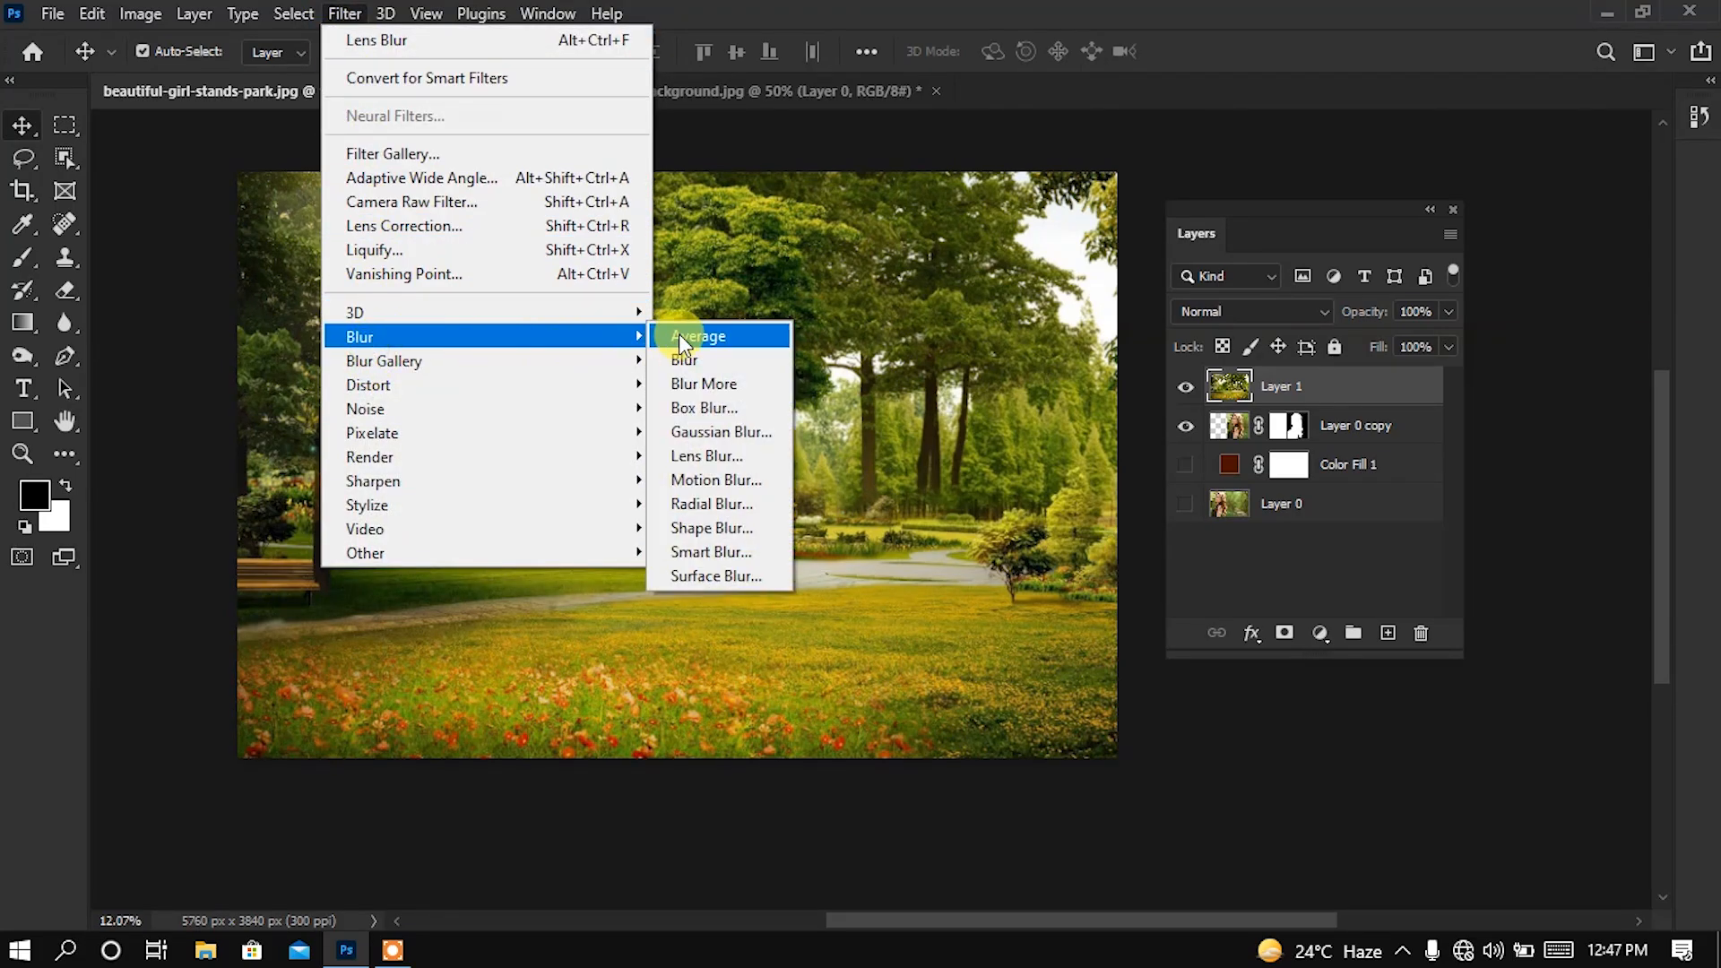
click(706, 457)
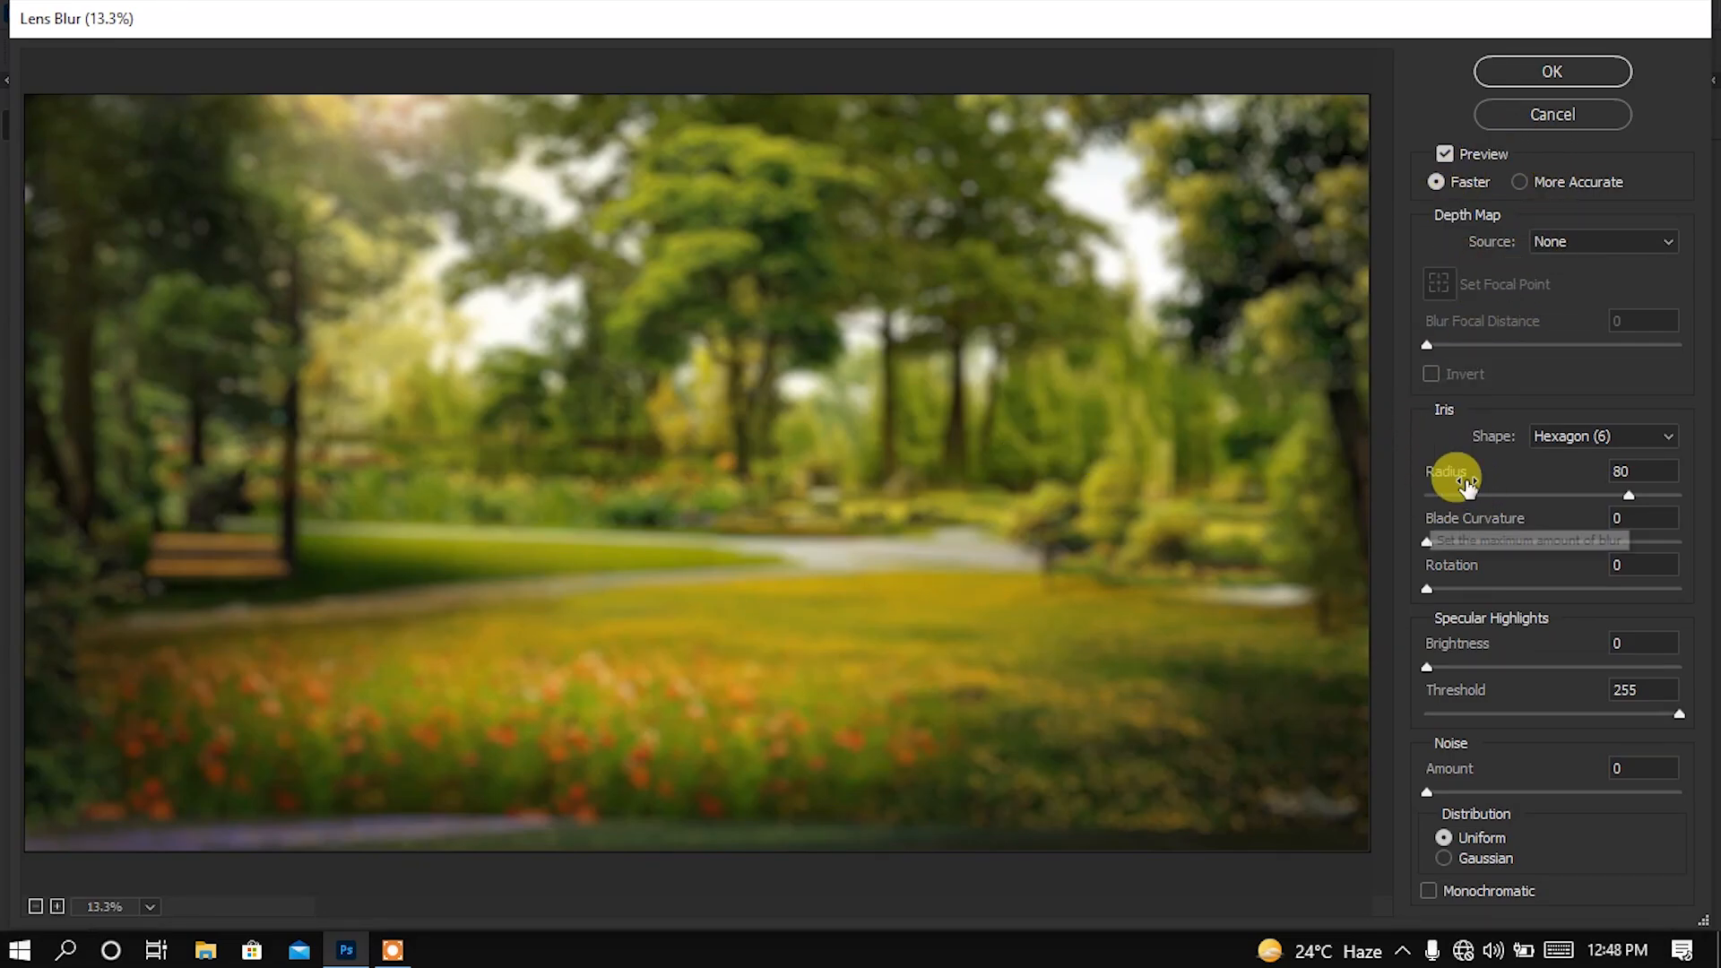
mouse_move(1627, 497)
mouse_down()
mouse_move(1461, 509)
mouse_move(1610, 509)
mouse_up()
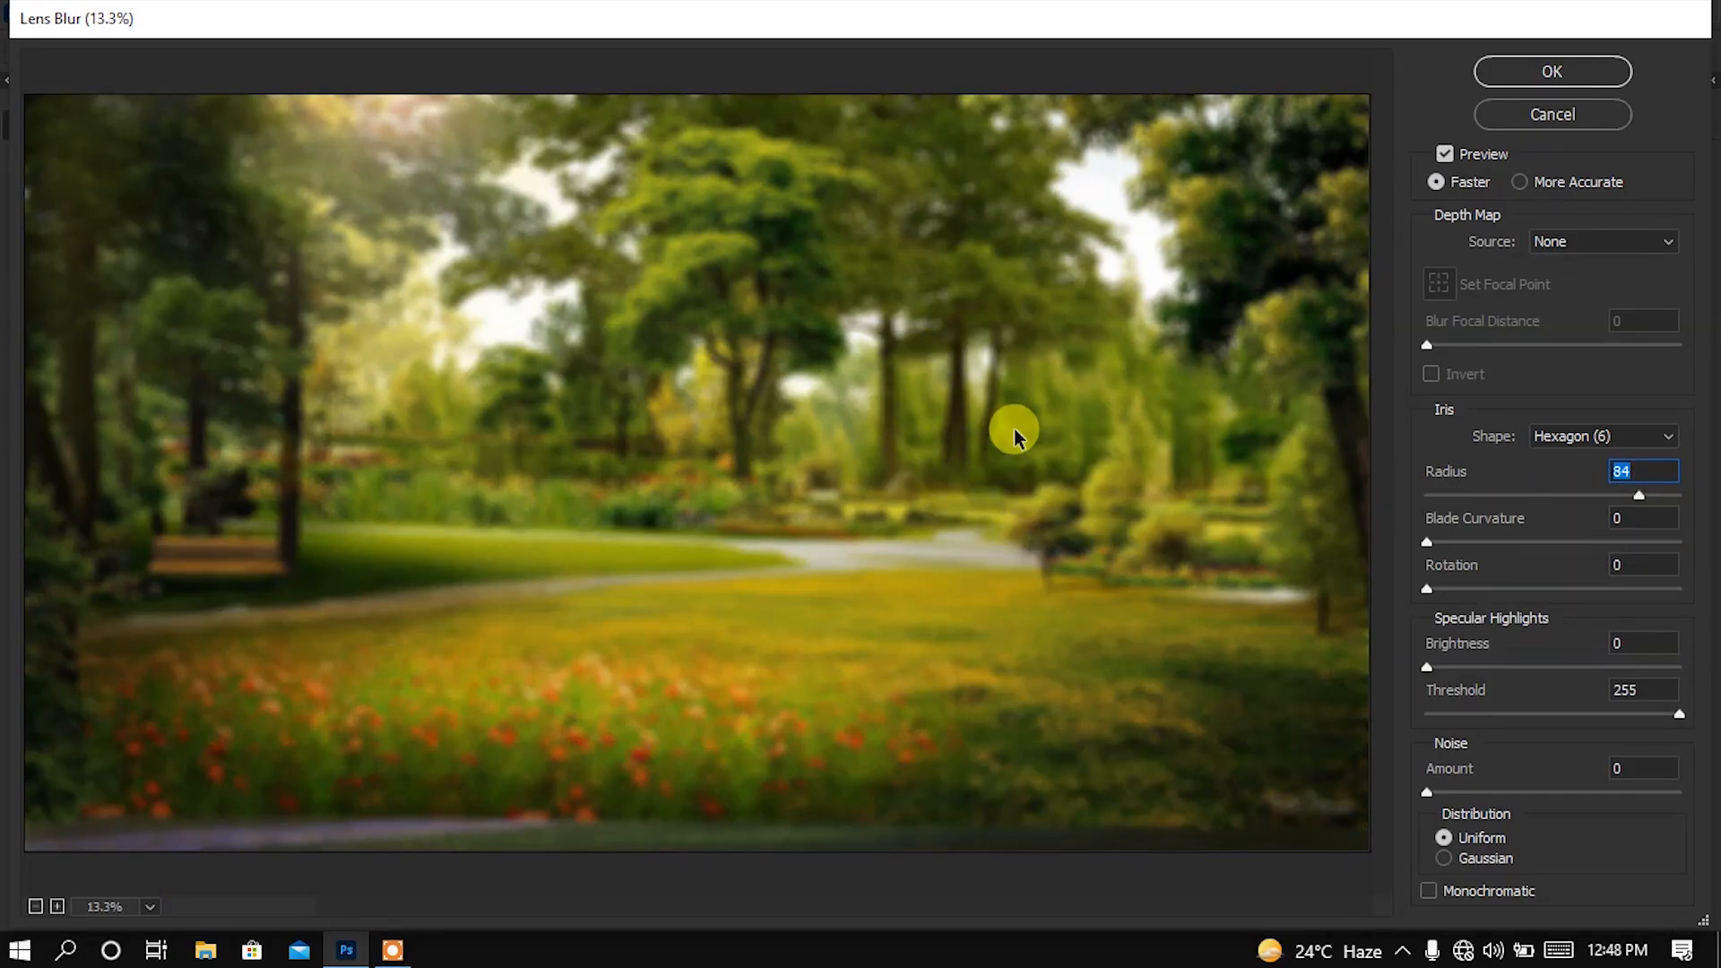
click(1638, 496)
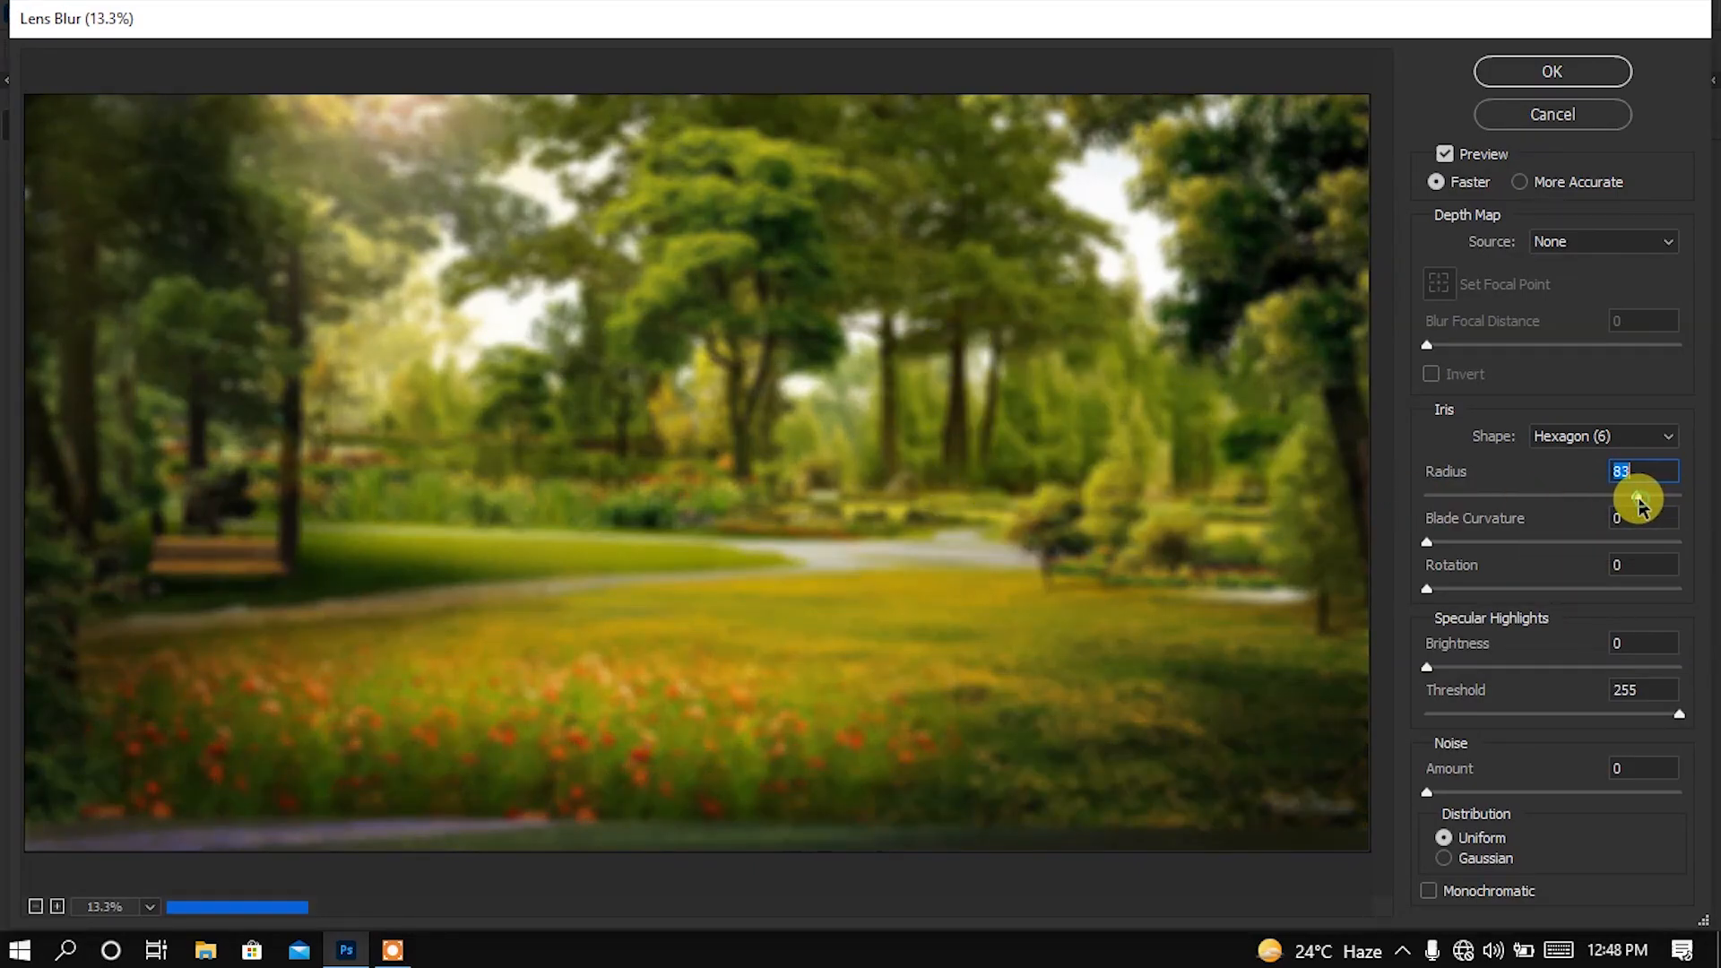
click(1628, 500)
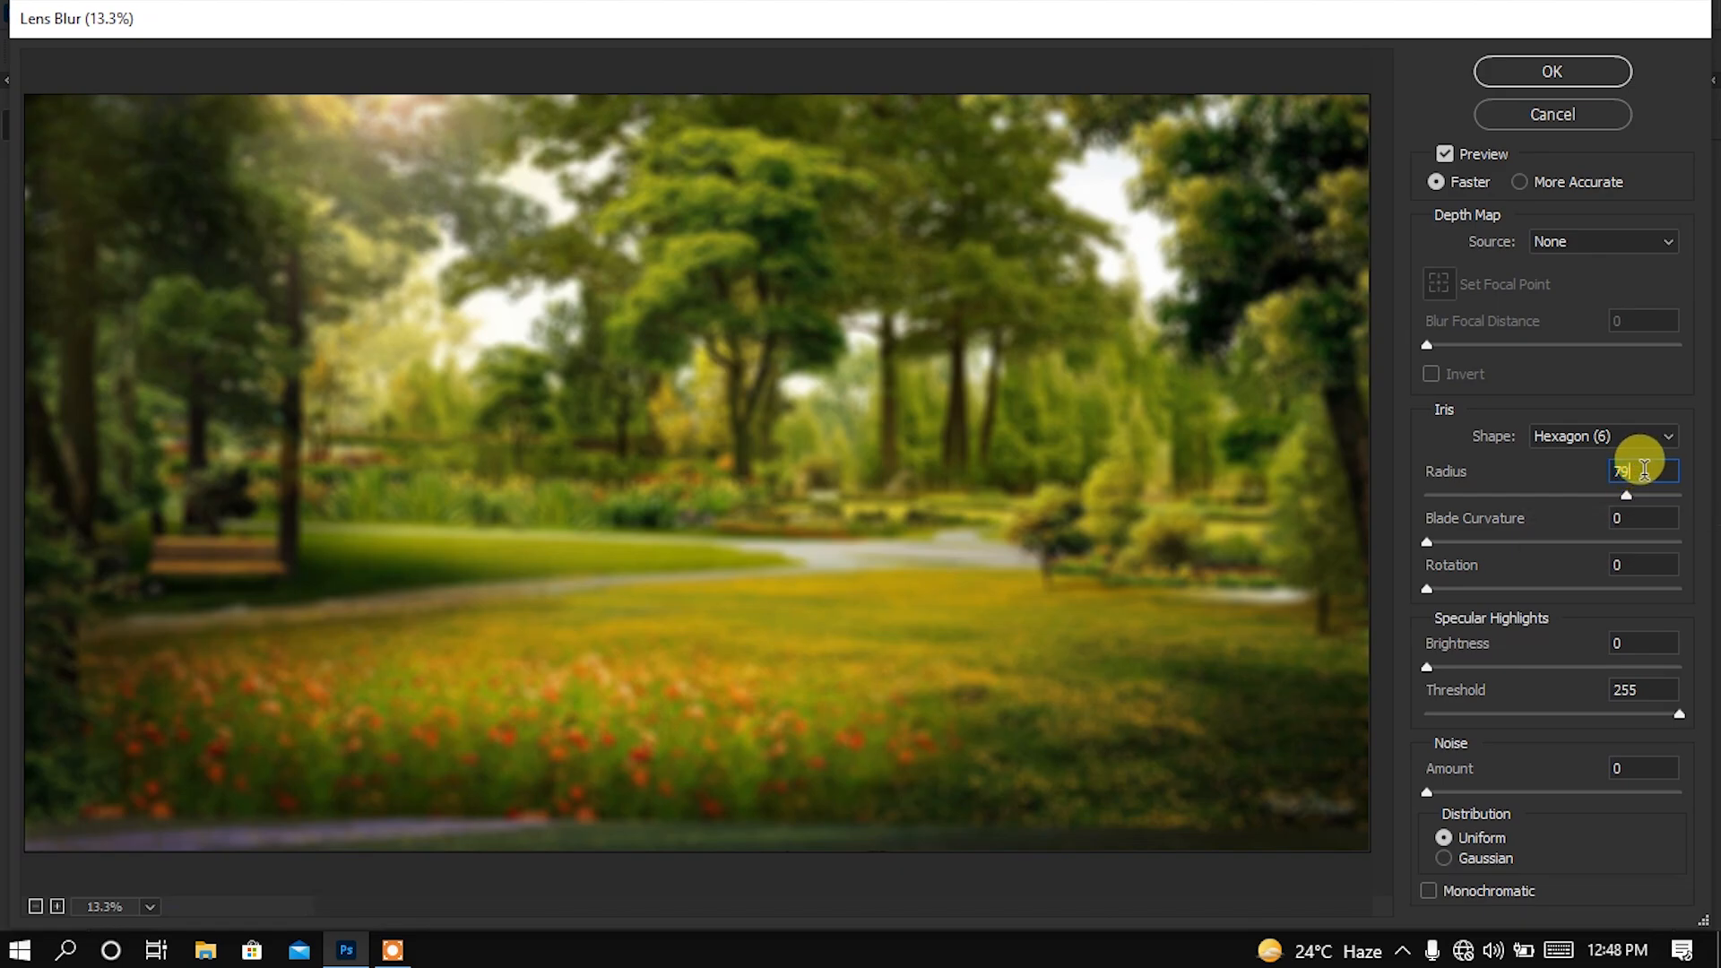
text(80)
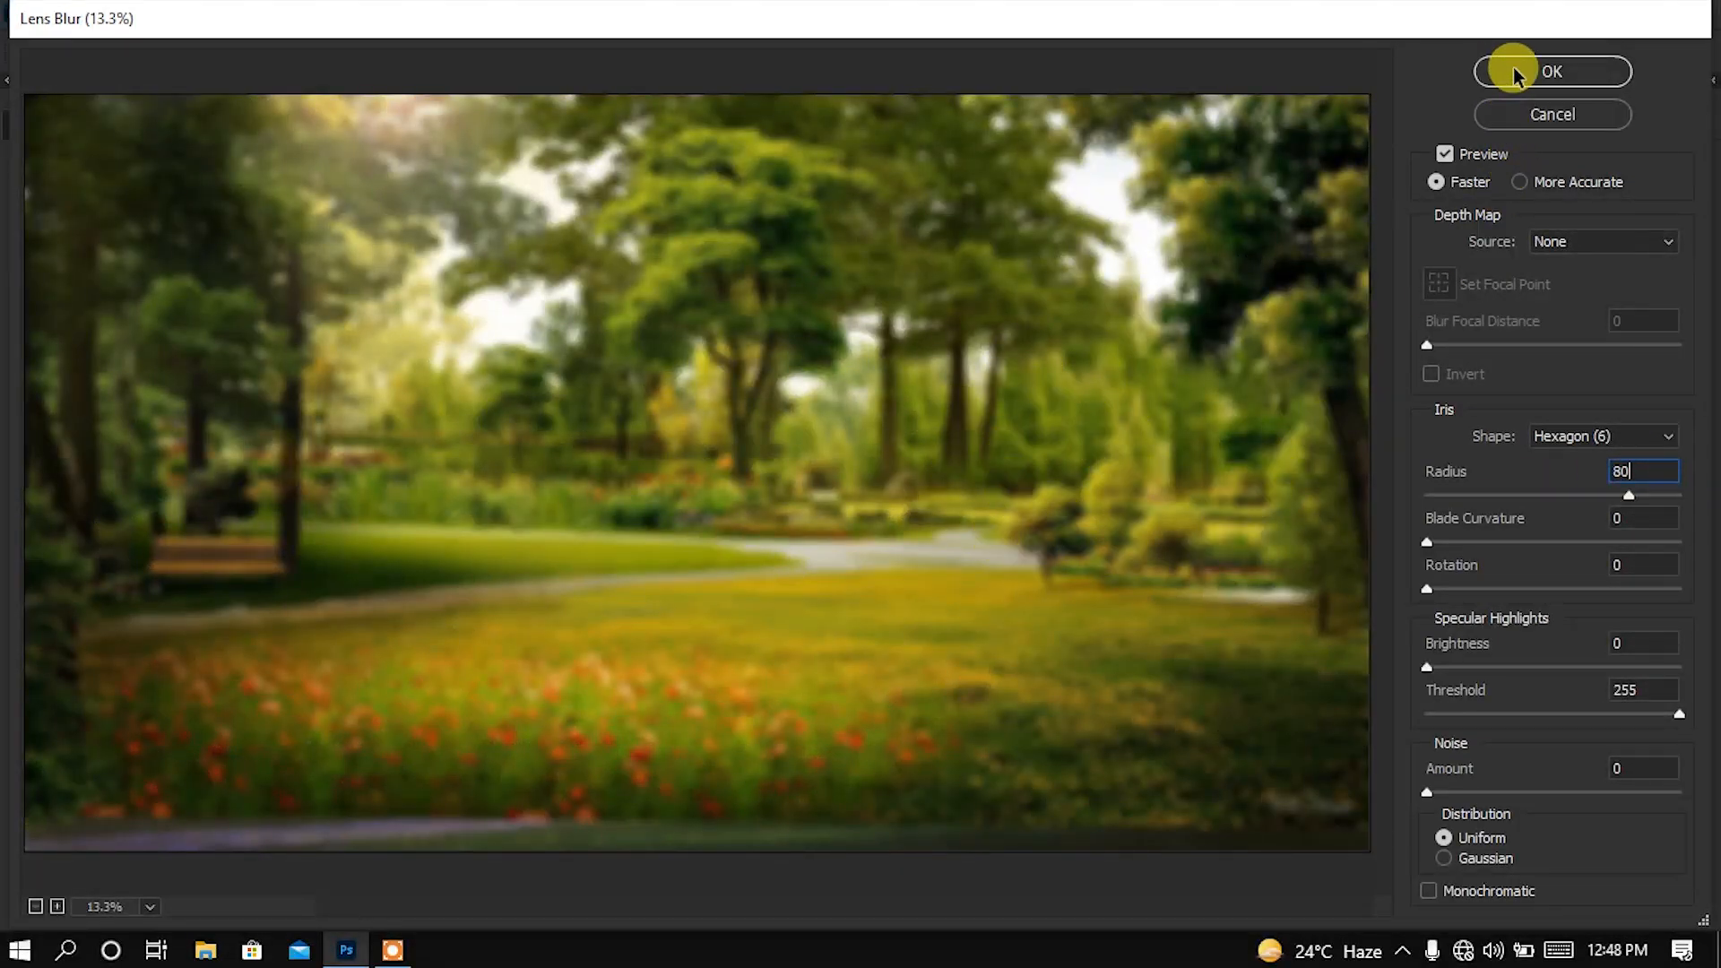
click(1541, 85)
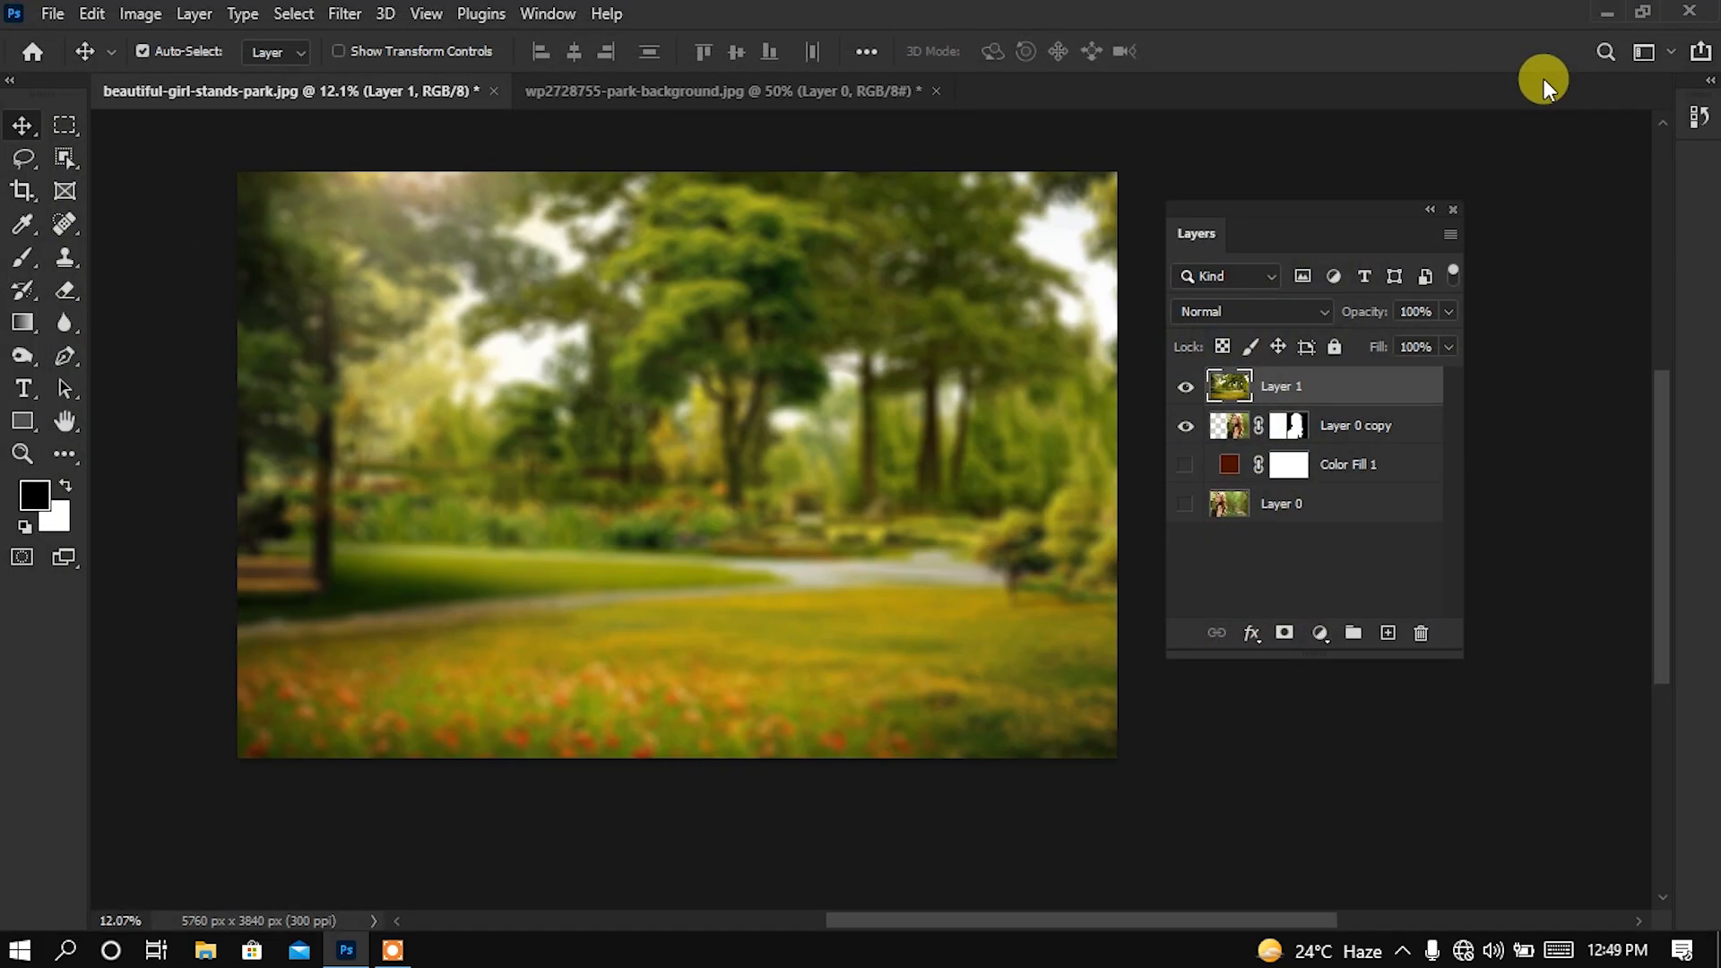
drag(1235, 385, 1288, 452)
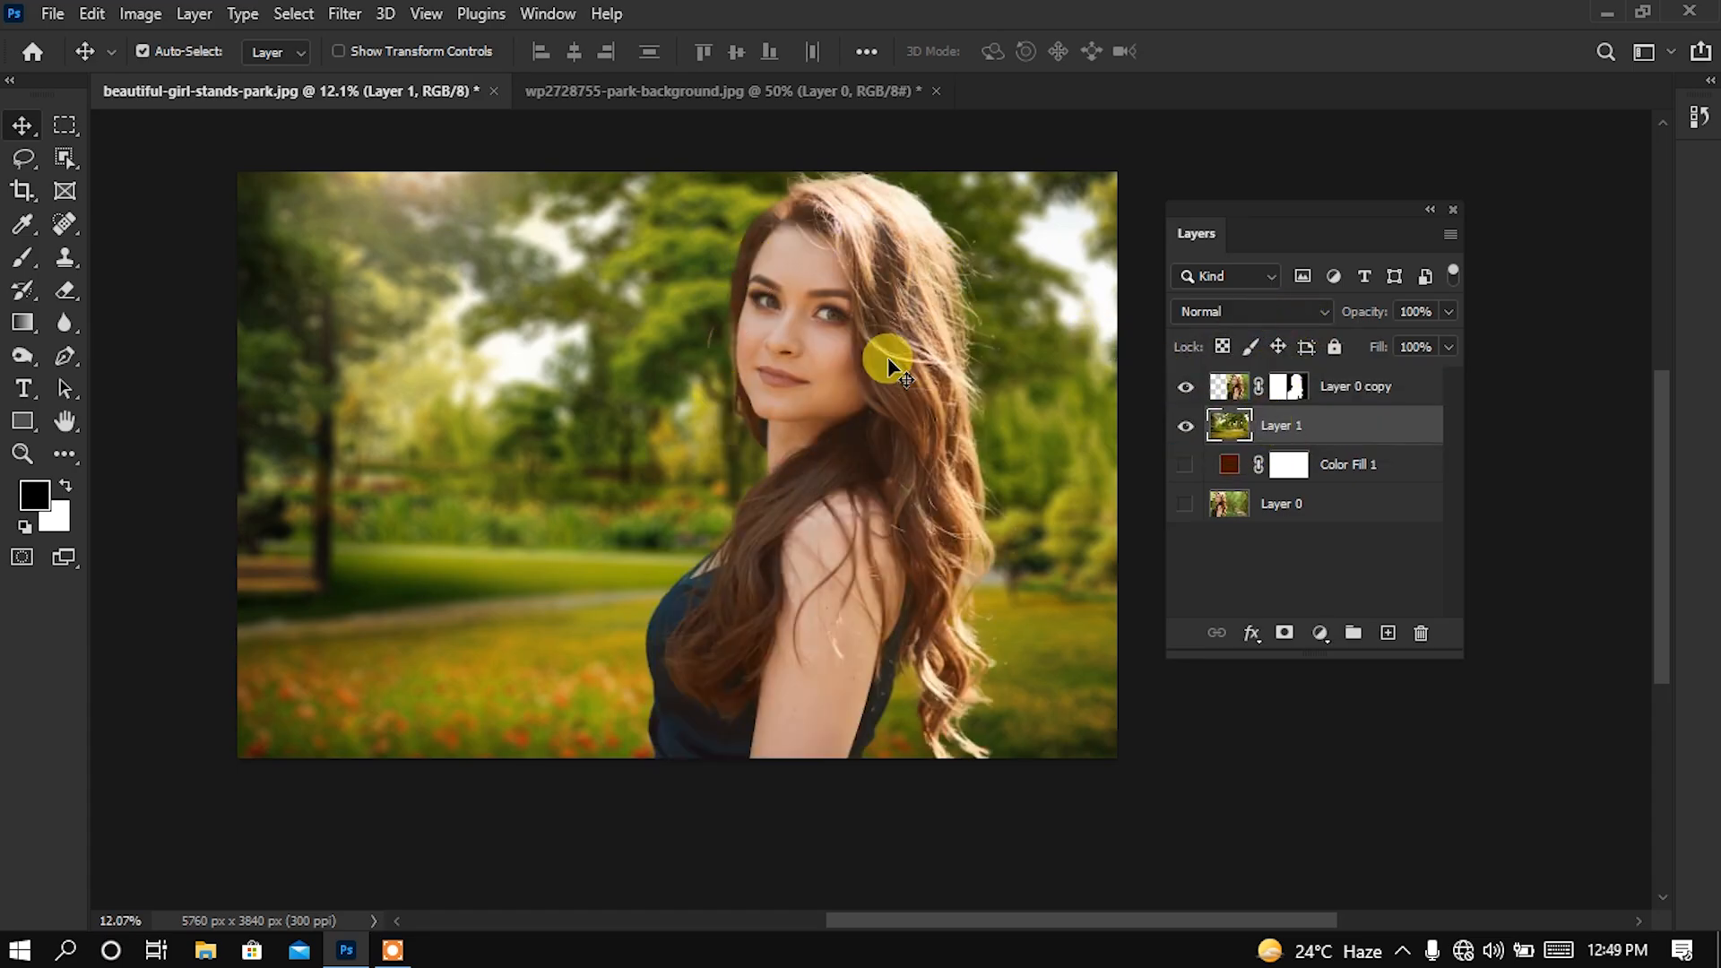
Apply the layer mask of Layer 0 copy and convert the layer to a smart object
click(1297, 387)
right_click(1298, 394)
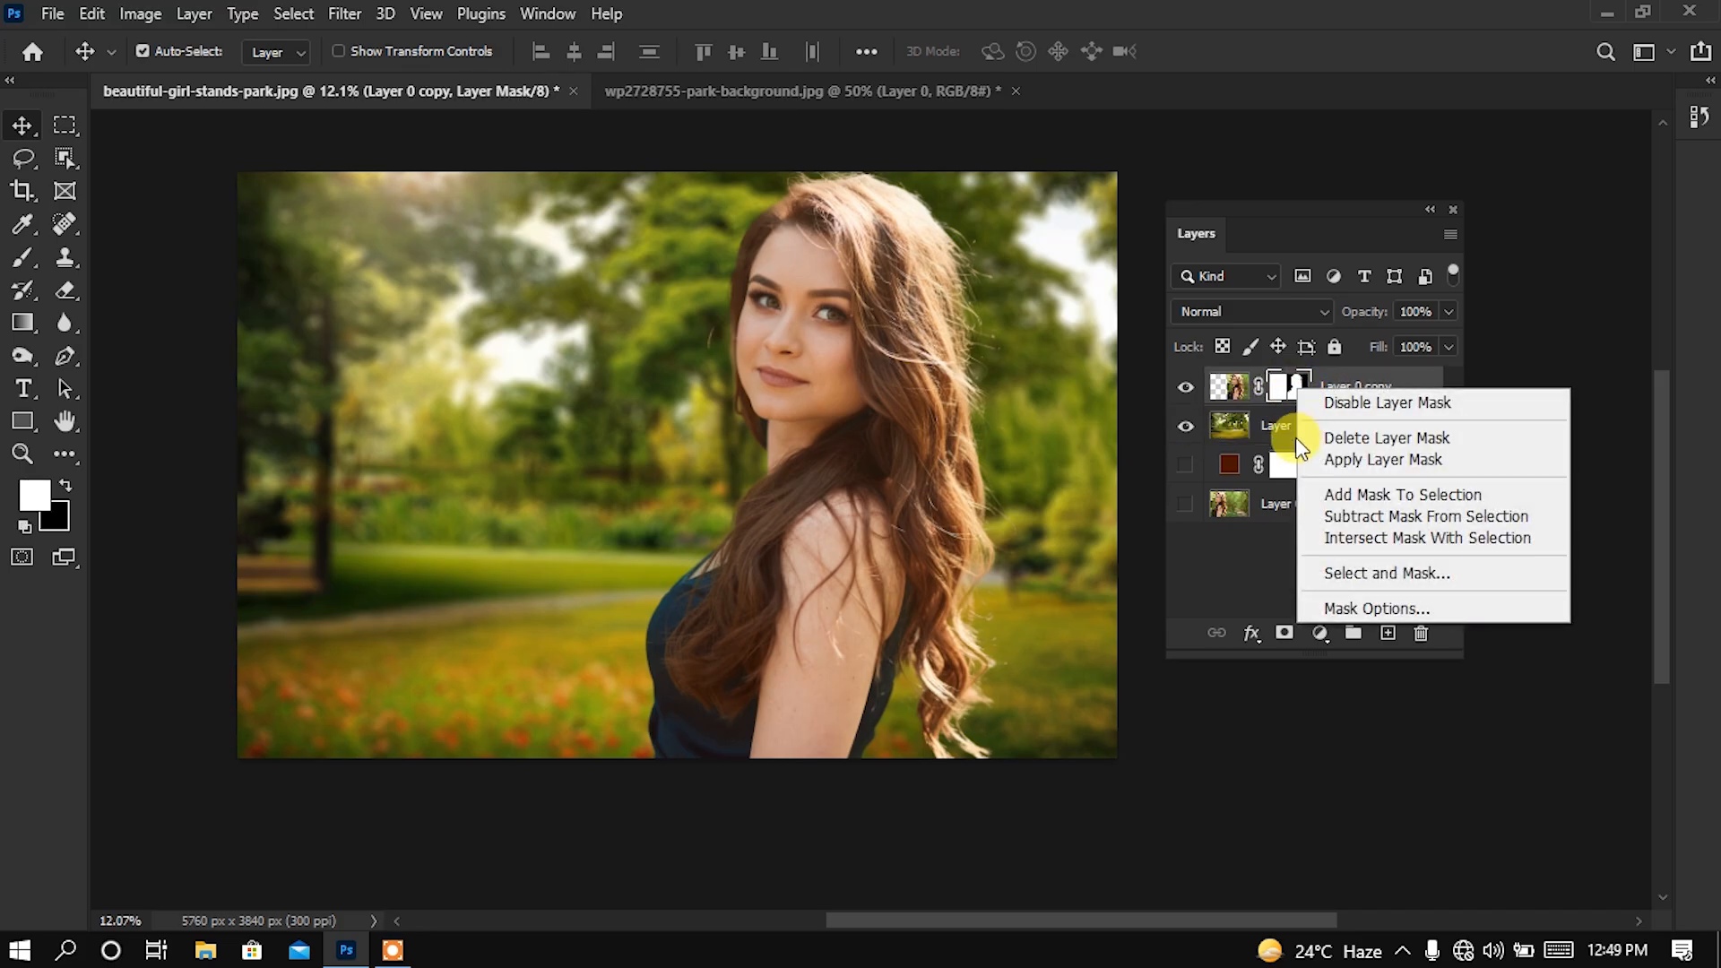
click(1338, 467)
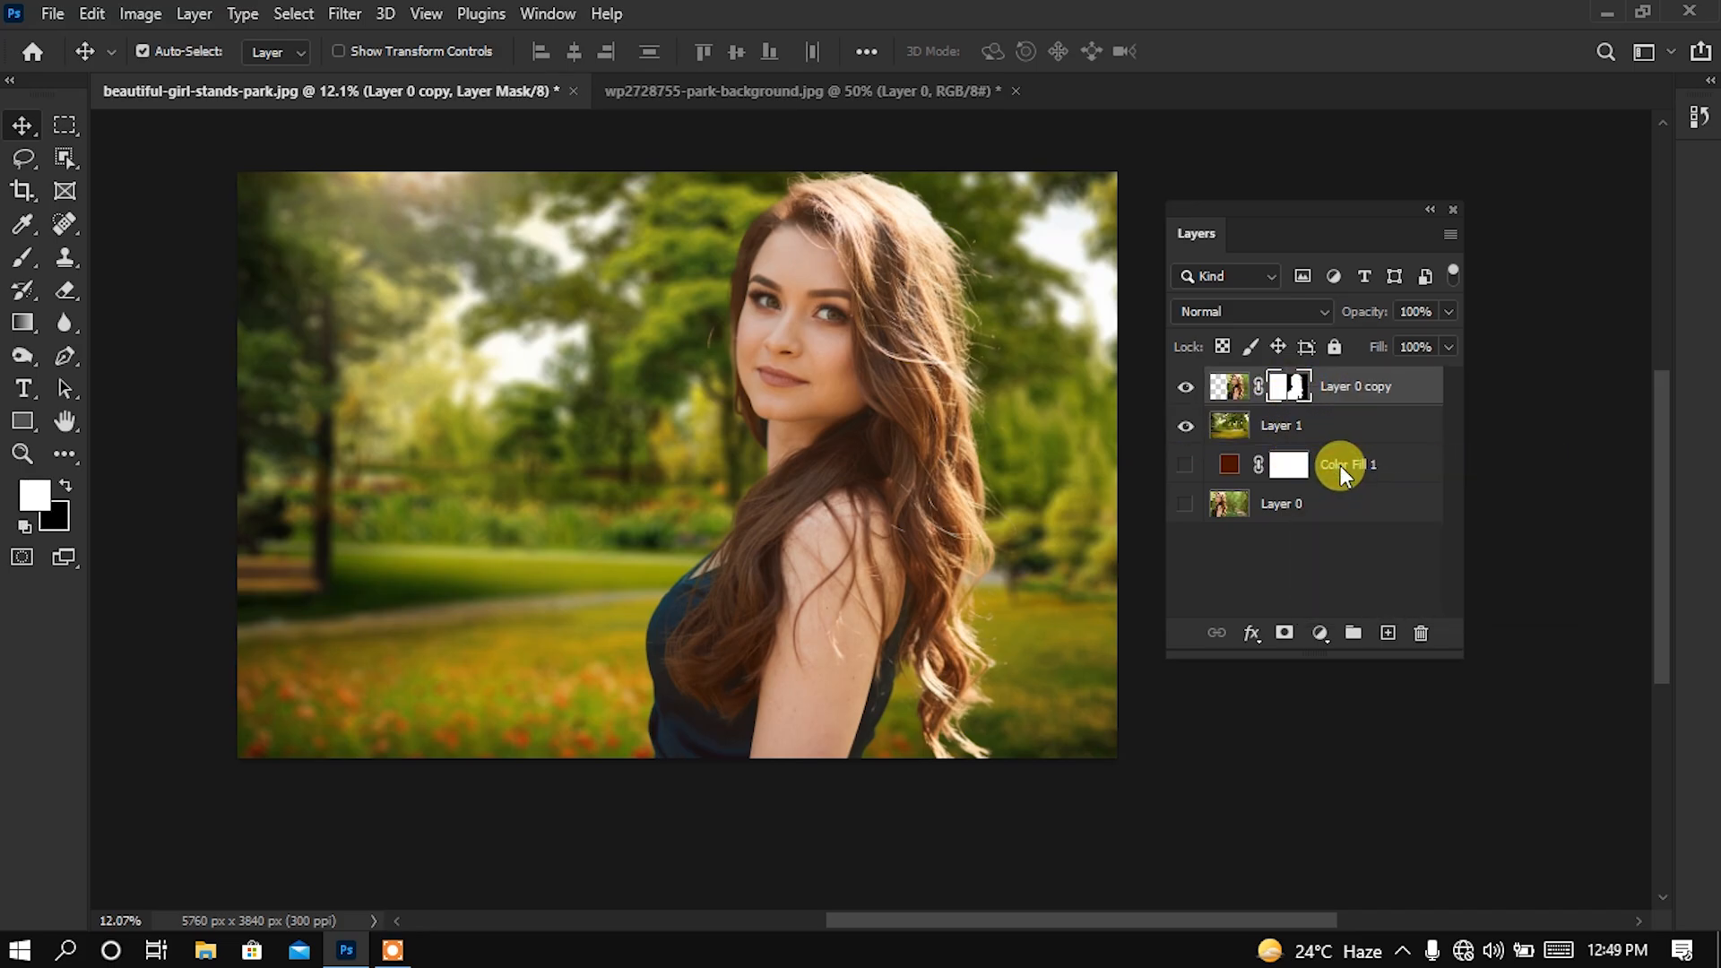
right_click(1285, 393)
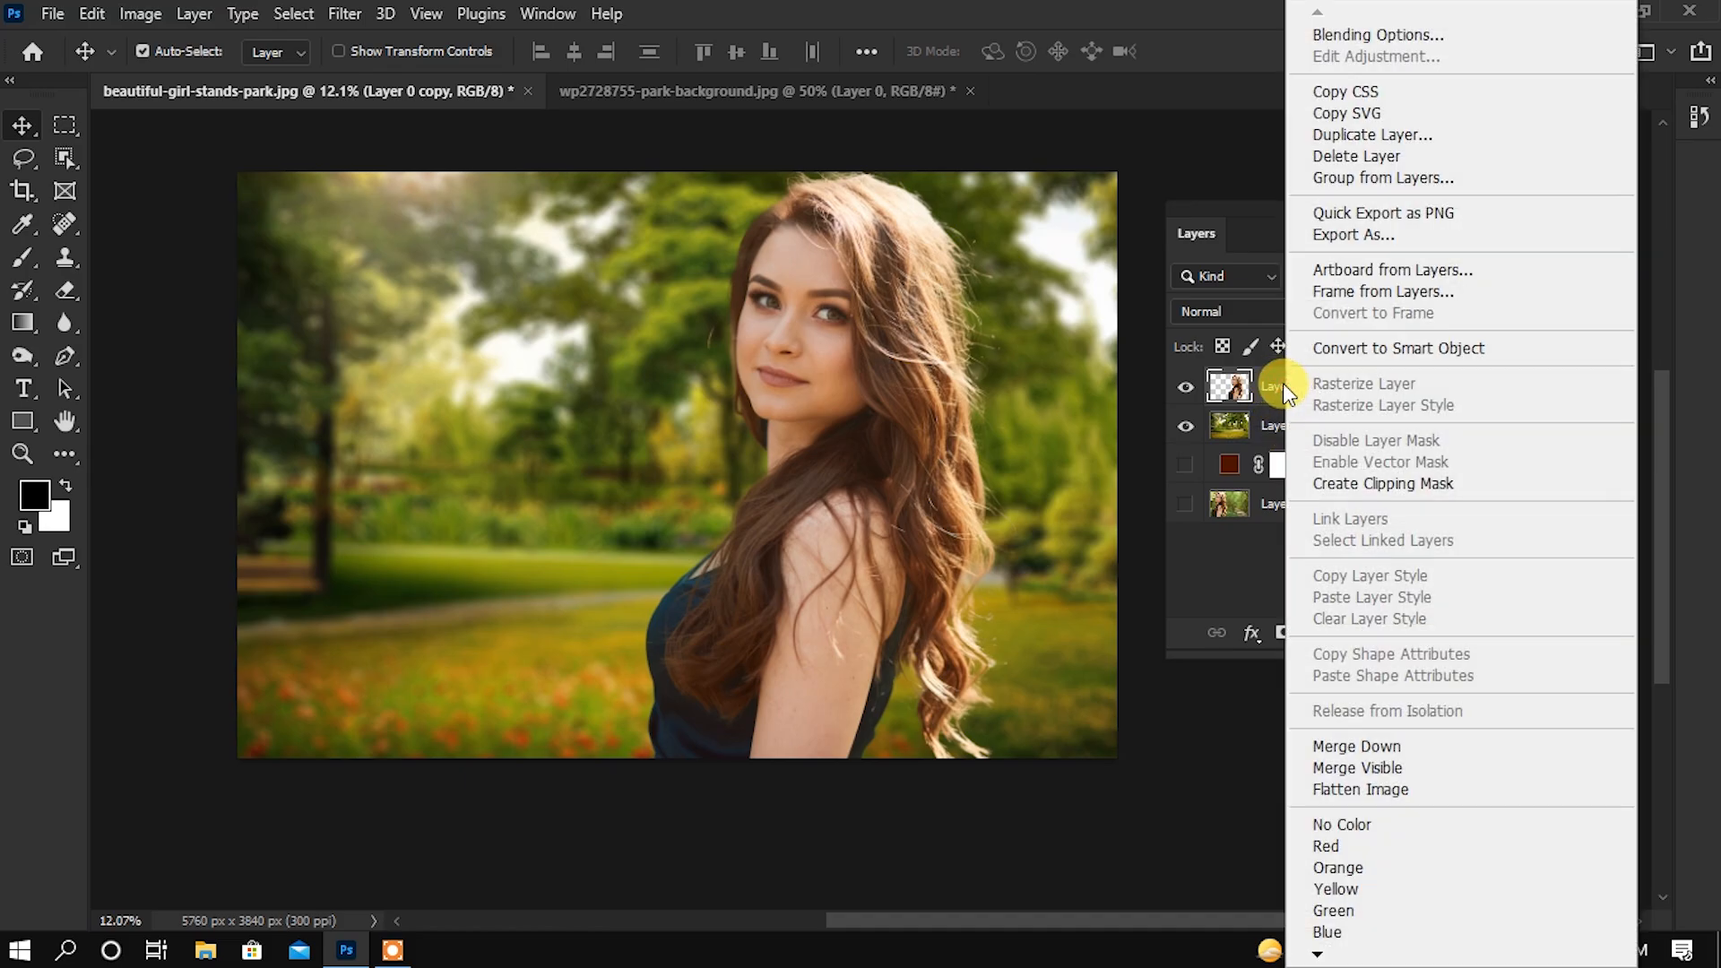
click(1358, 351)
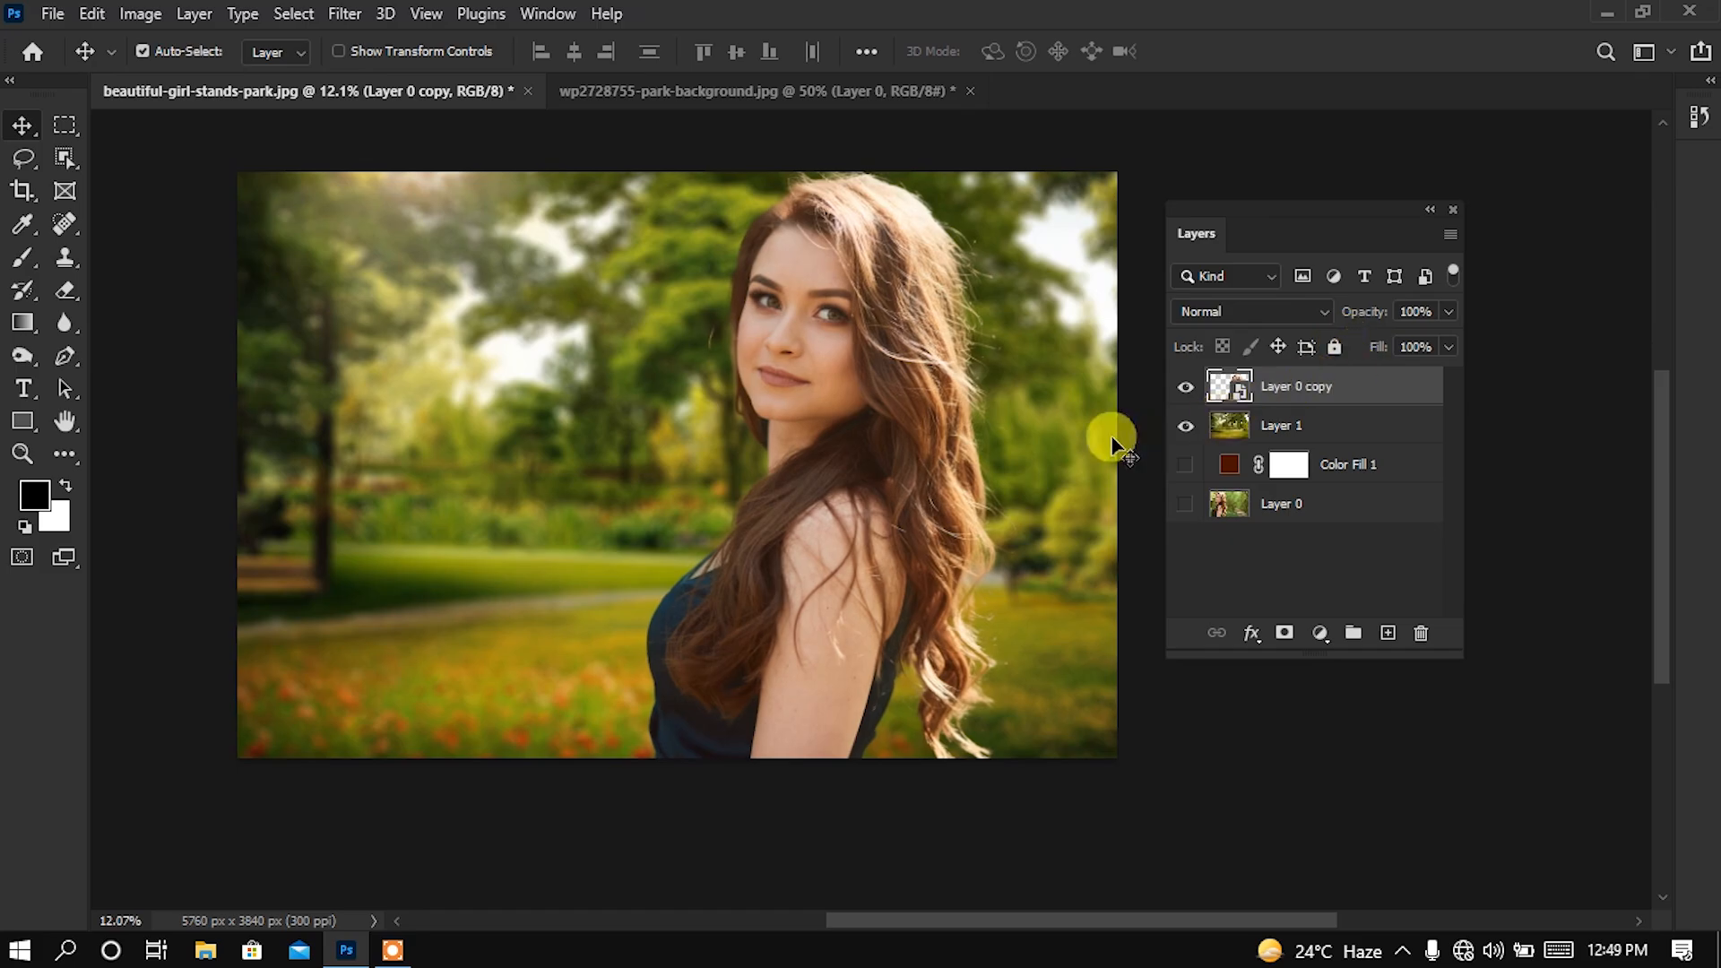
Examine the cutout's hair, shoulder and head edges up close against the blurred park, and view the whole composite
scroll(965, 353, up, 1)
scroll(964, 353, up, 2)
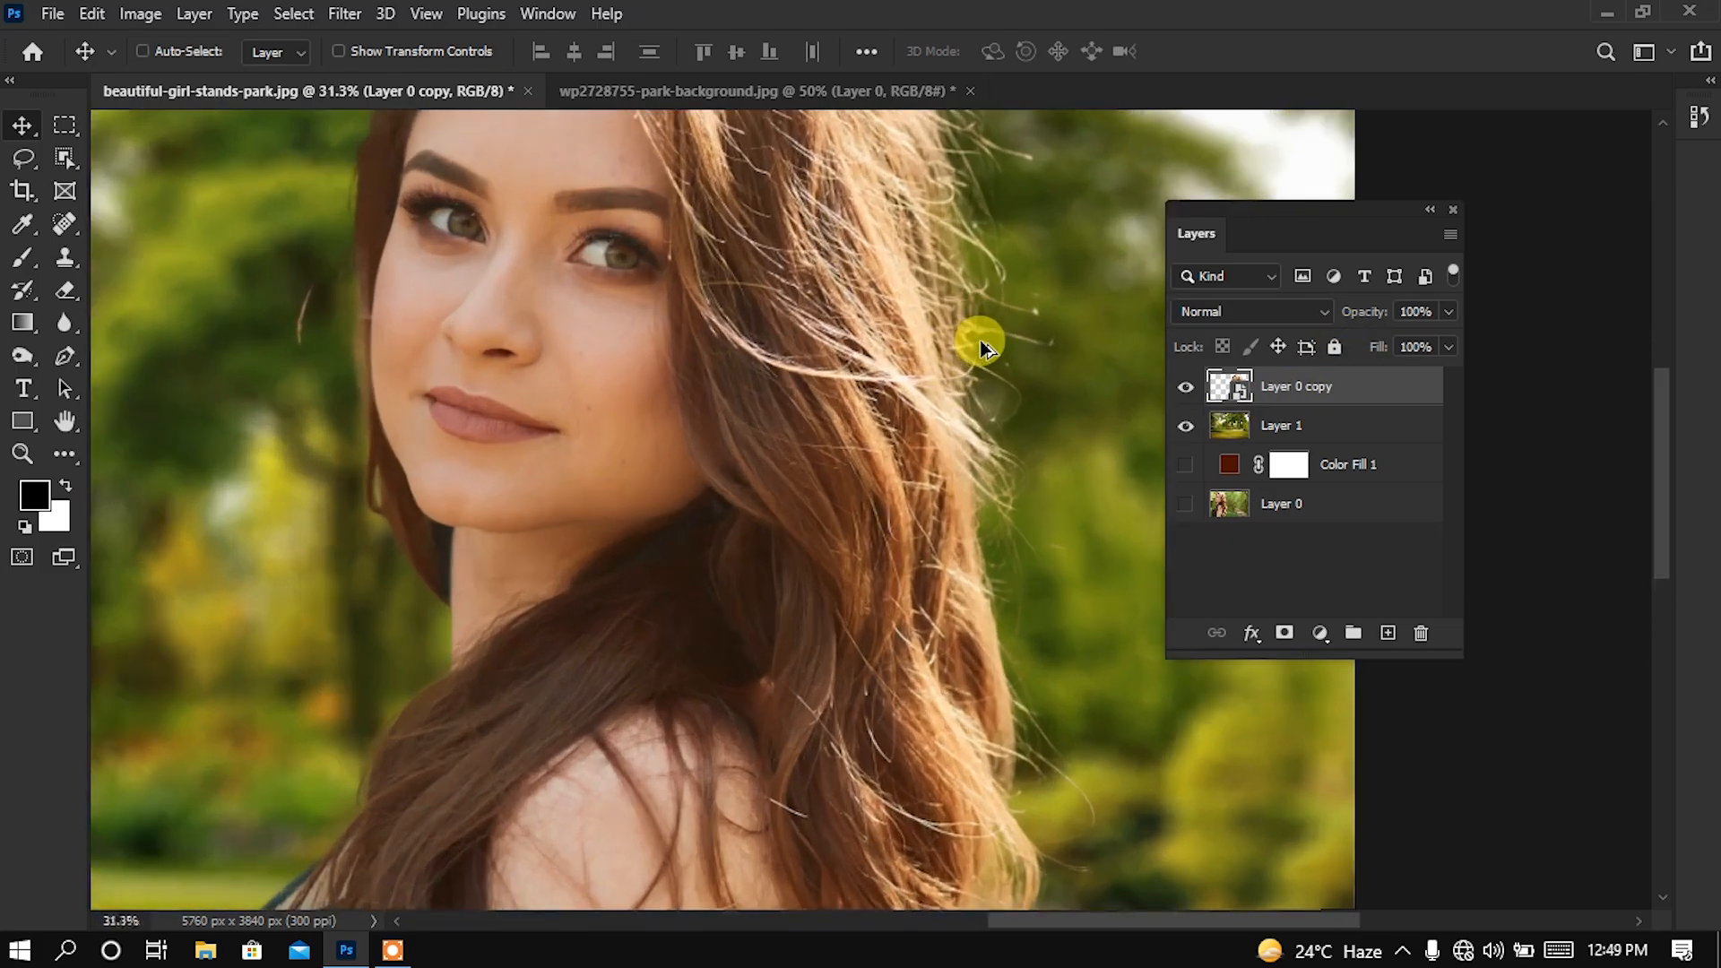
scroll(959, 476, down, 3)
scroll(959, 477, down, 6)
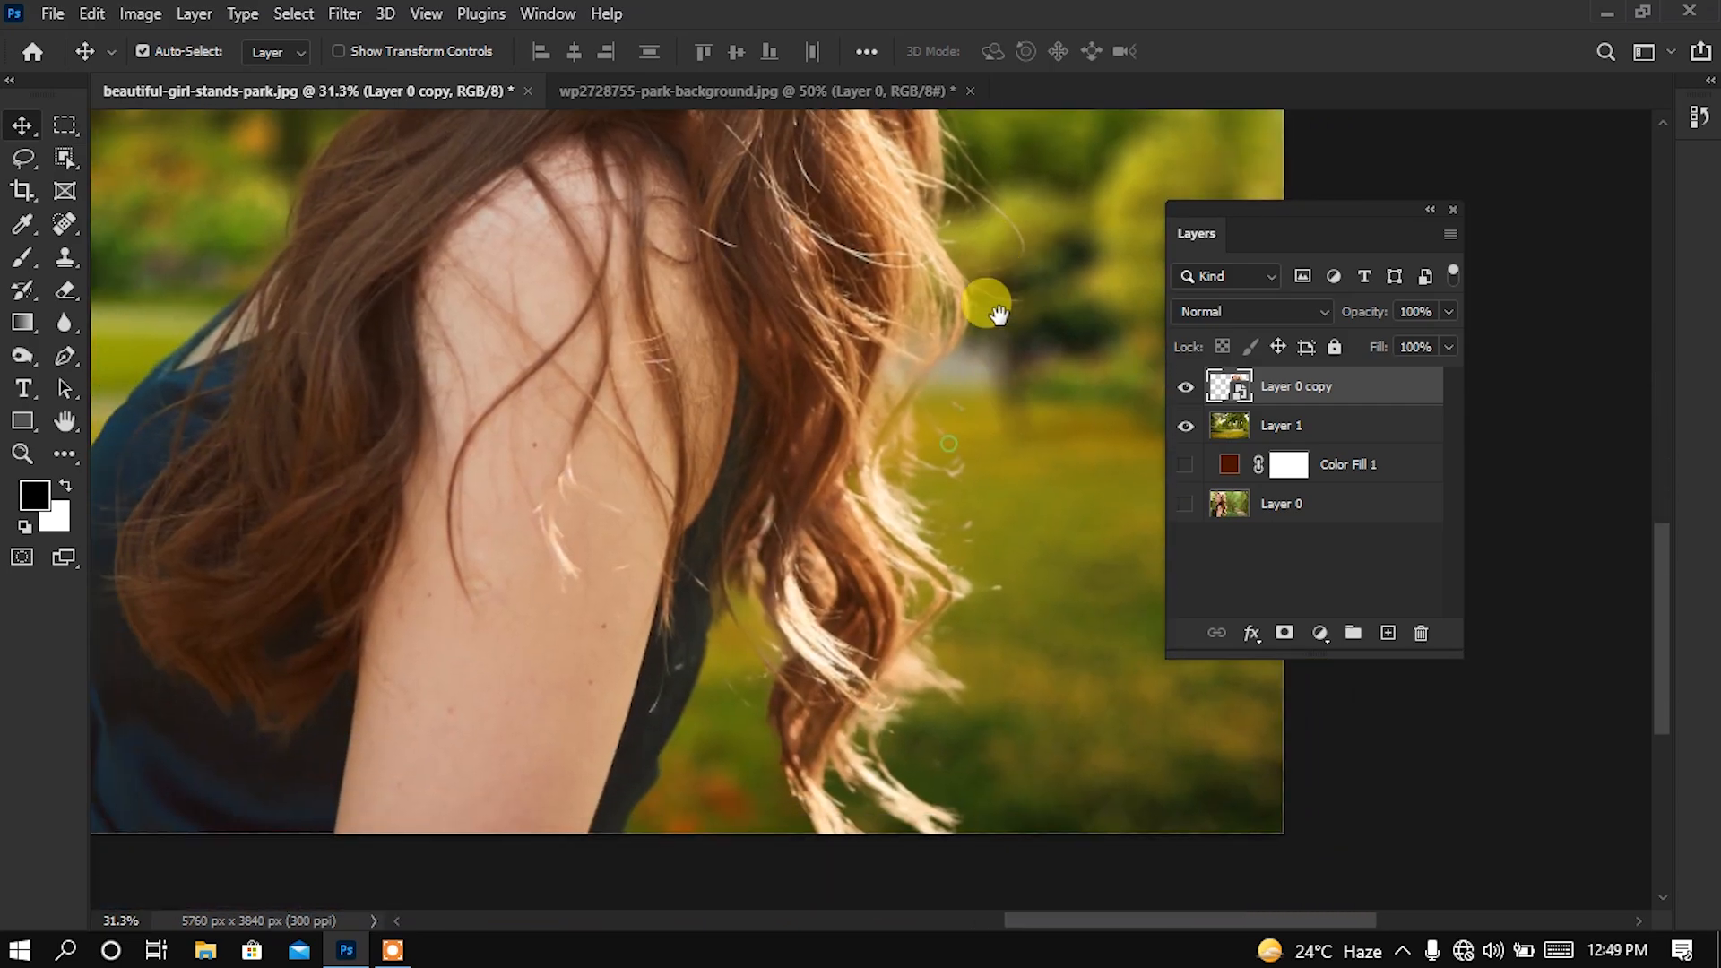
scroll(753, 538, up, 5)
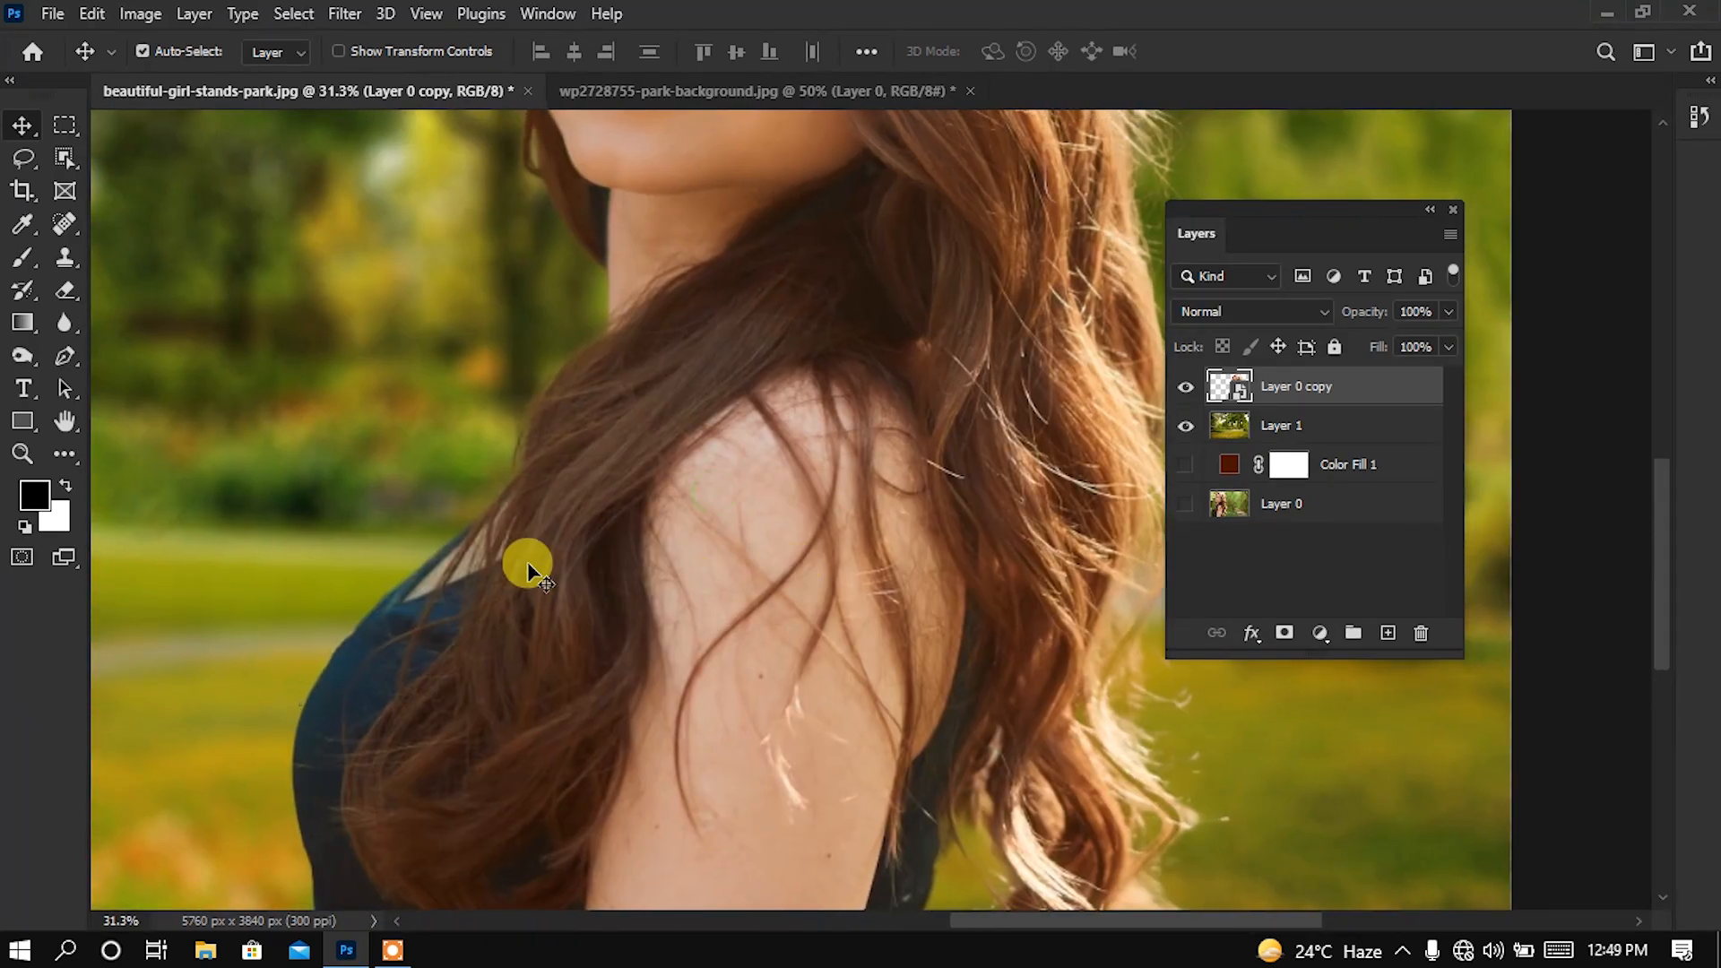
scroll(422, 518, up, 1)
scroll(520, 484, up, 3)
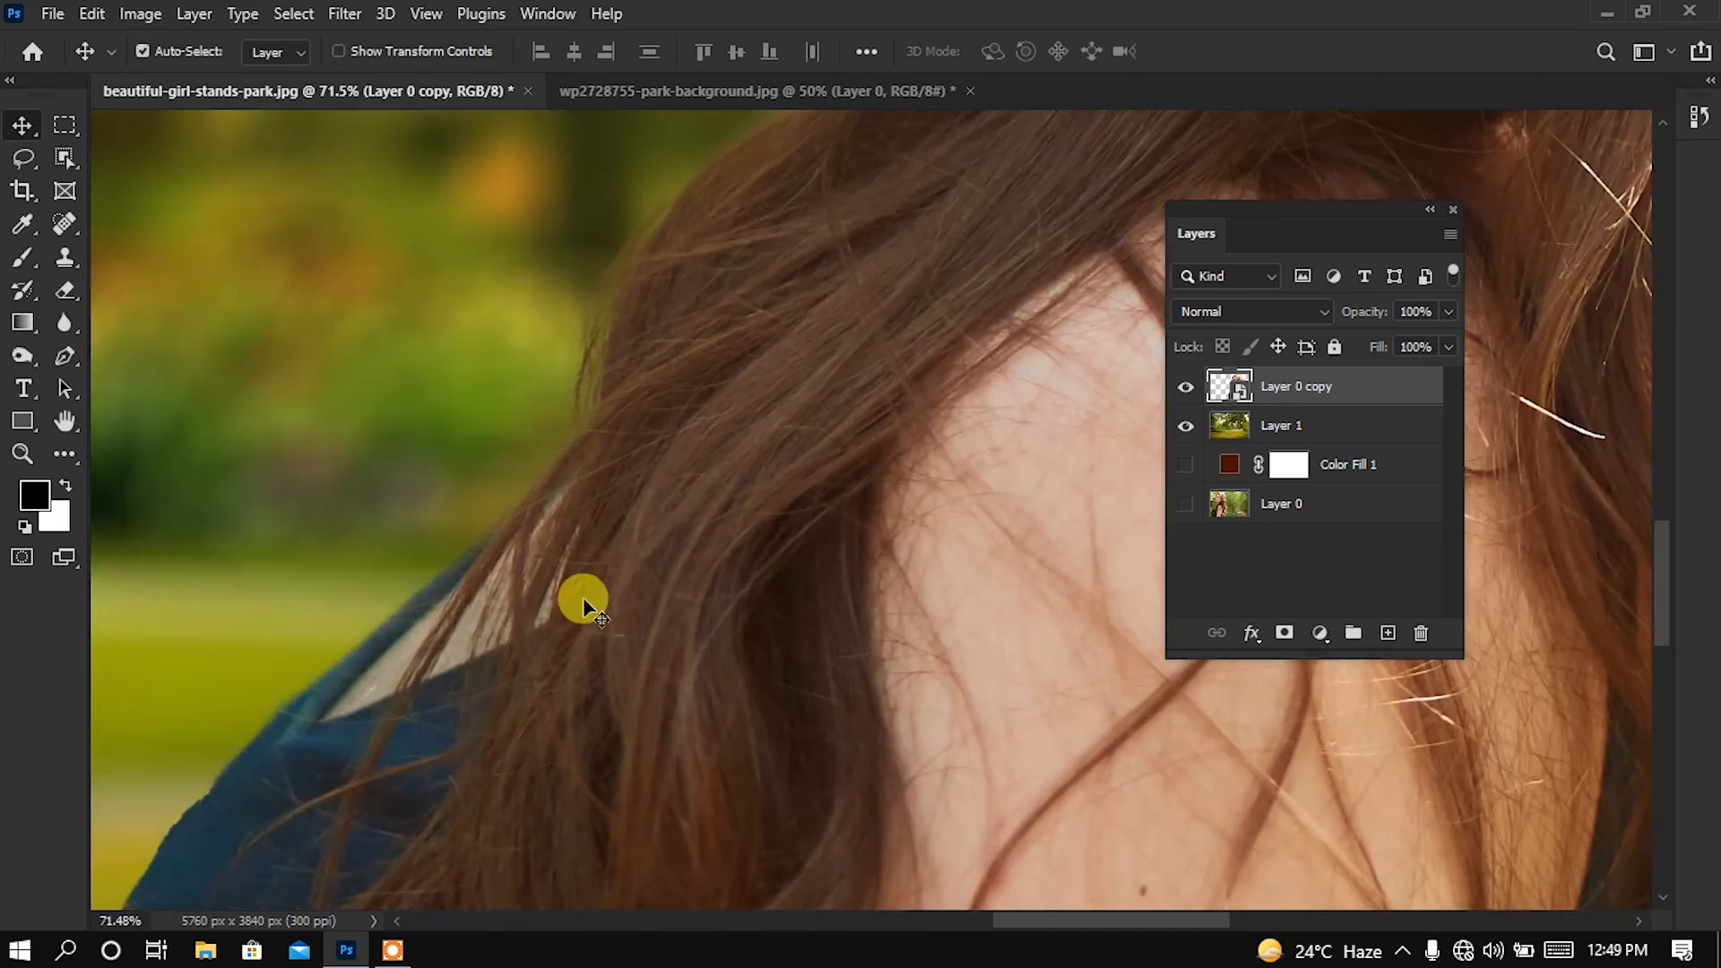
drag(591, 553, 465, 475)
drag(618, 438, 500, 693)
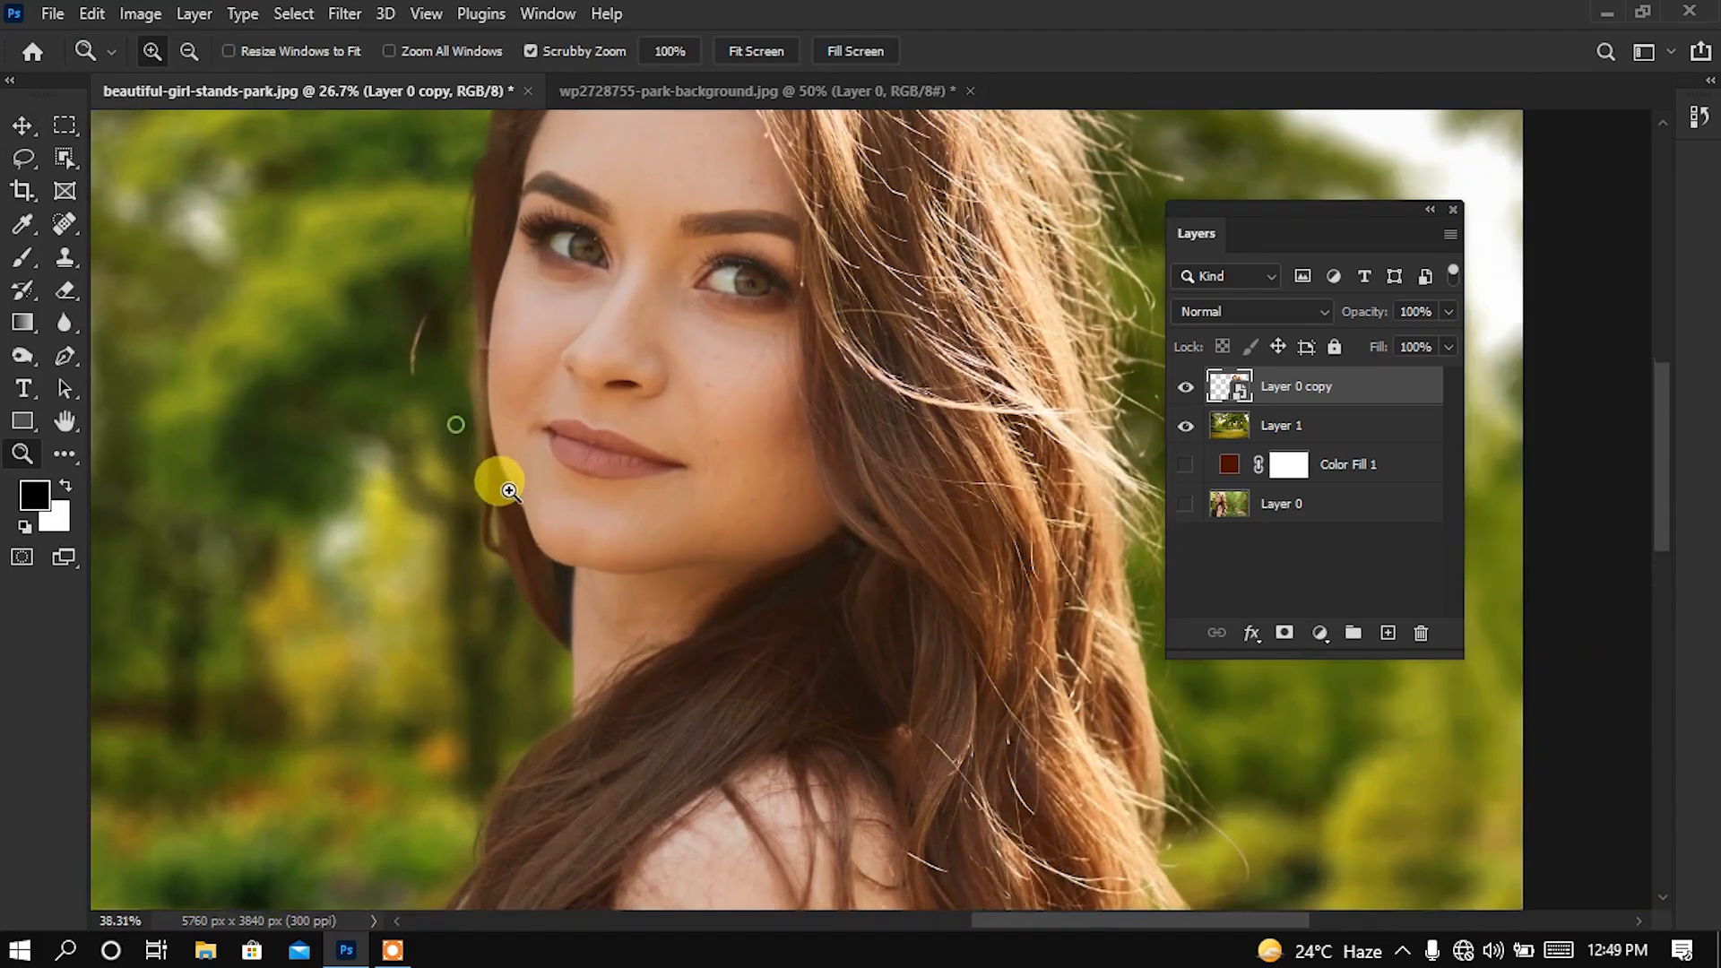
drag(495, 480, 538, 530)
scroll(554, 652, up, 10)
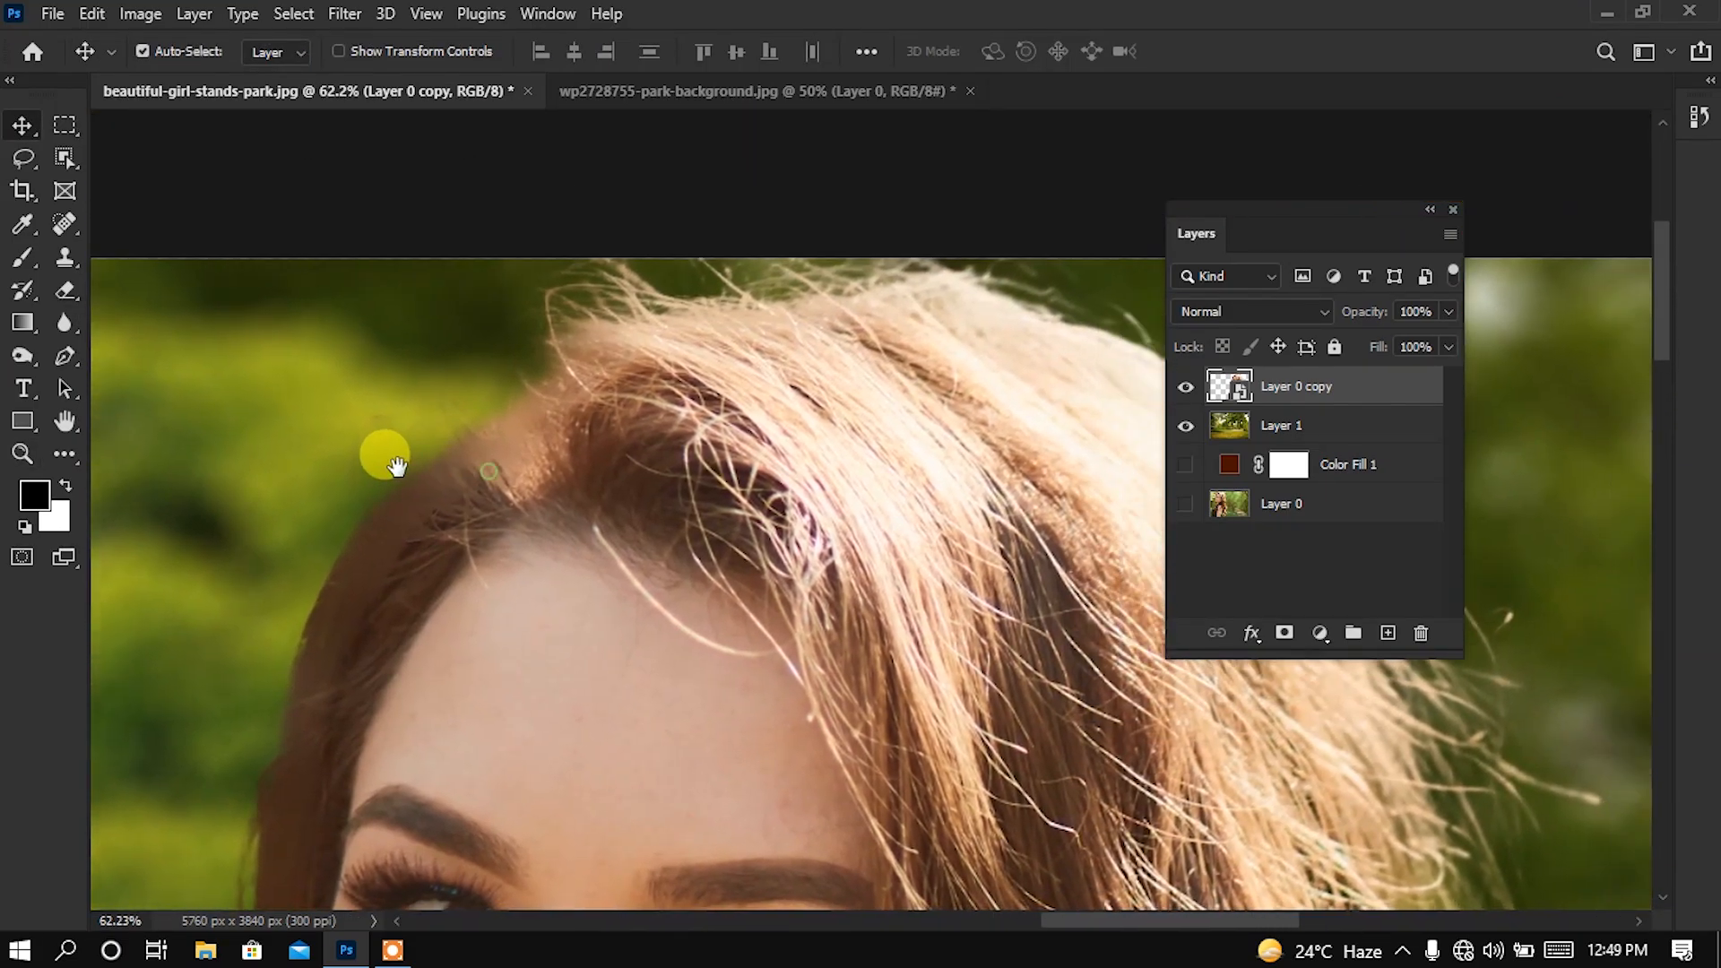
drag(397, 466, 363, 454)
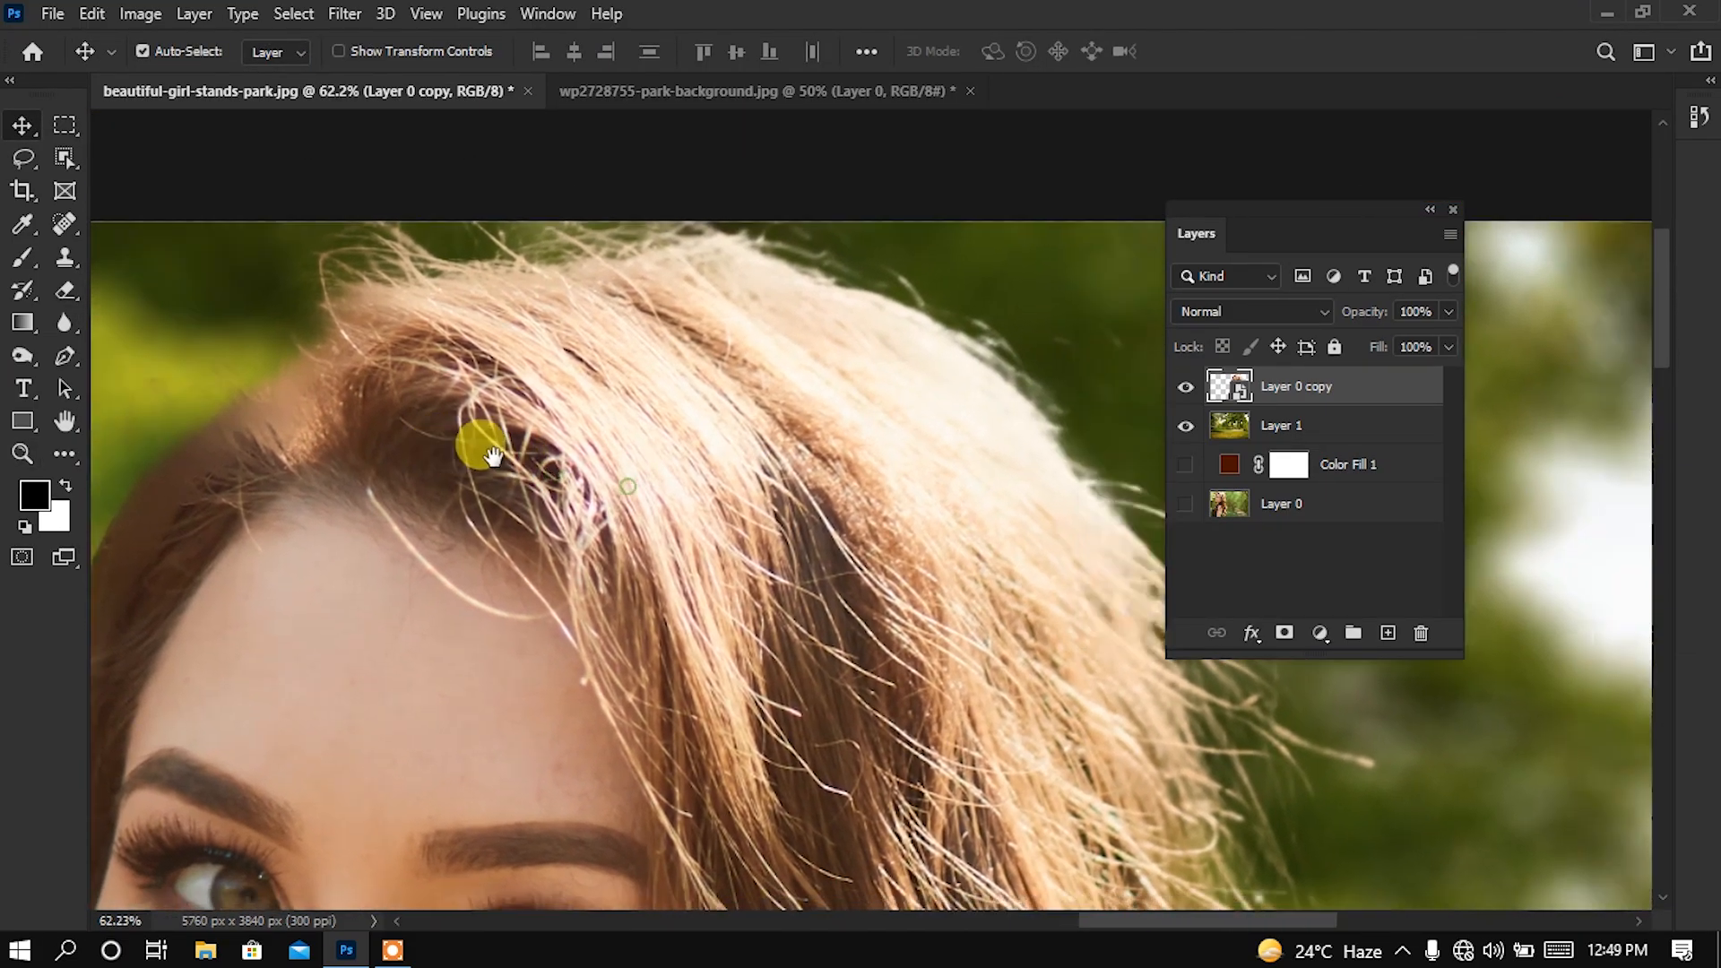
drag(744, 627, 609, 552)
drag(699, 788, 707, 384)
key(z)
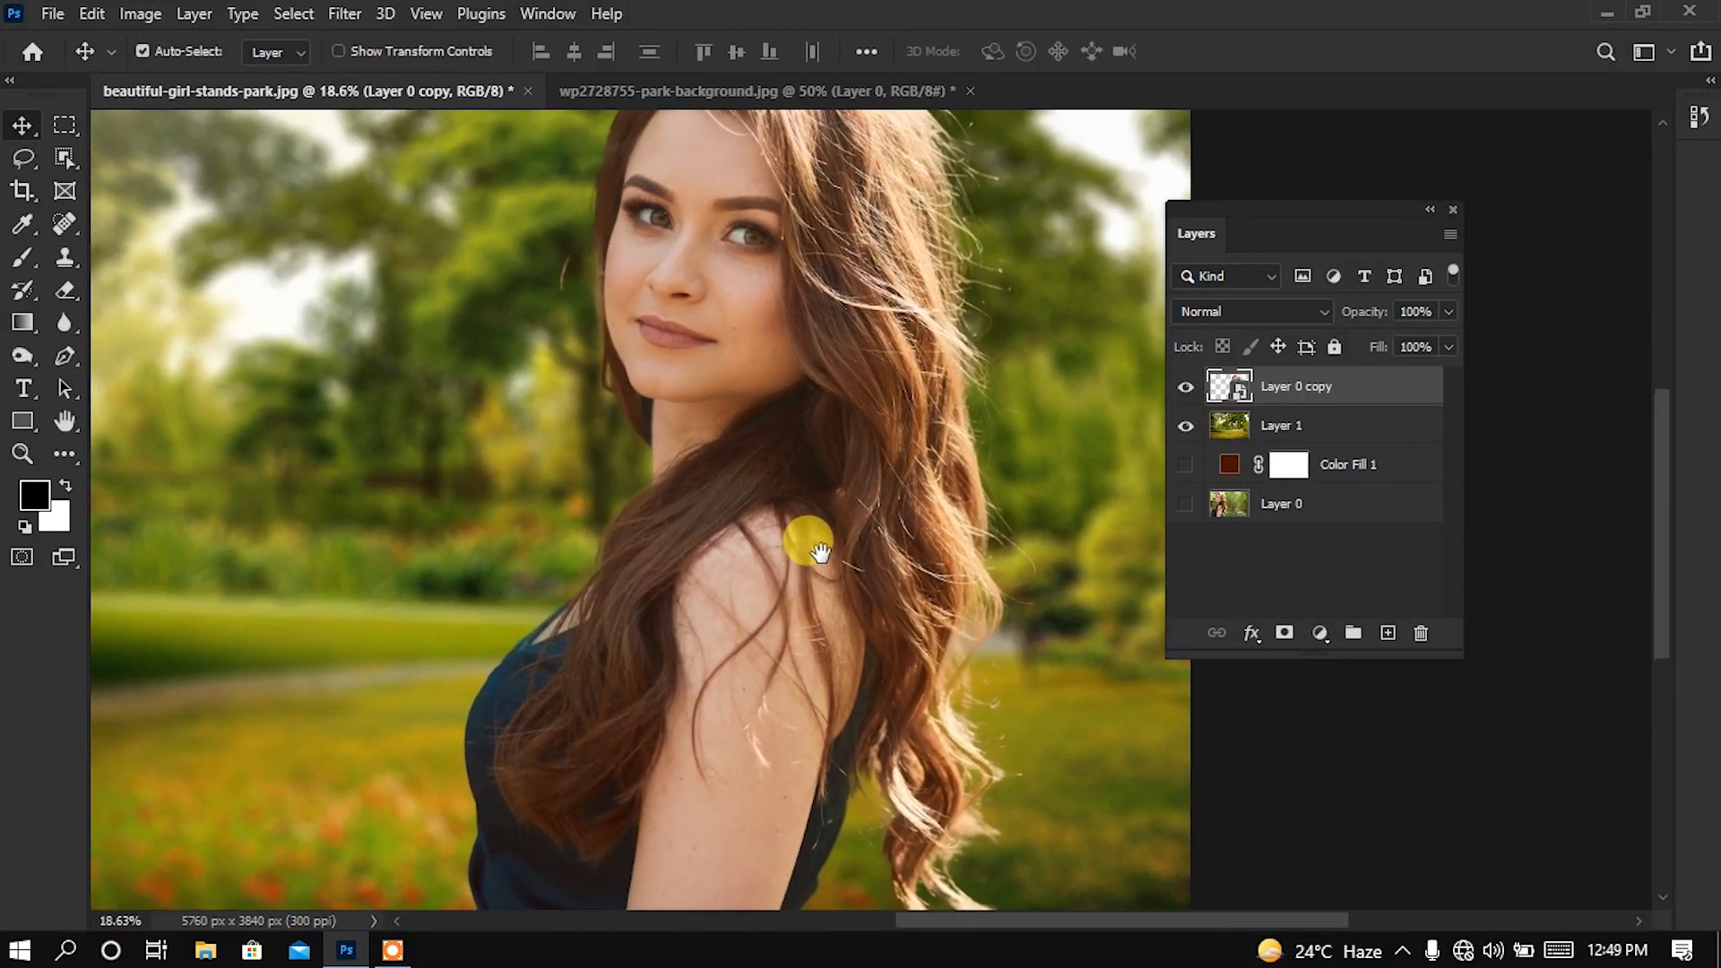
key(z)
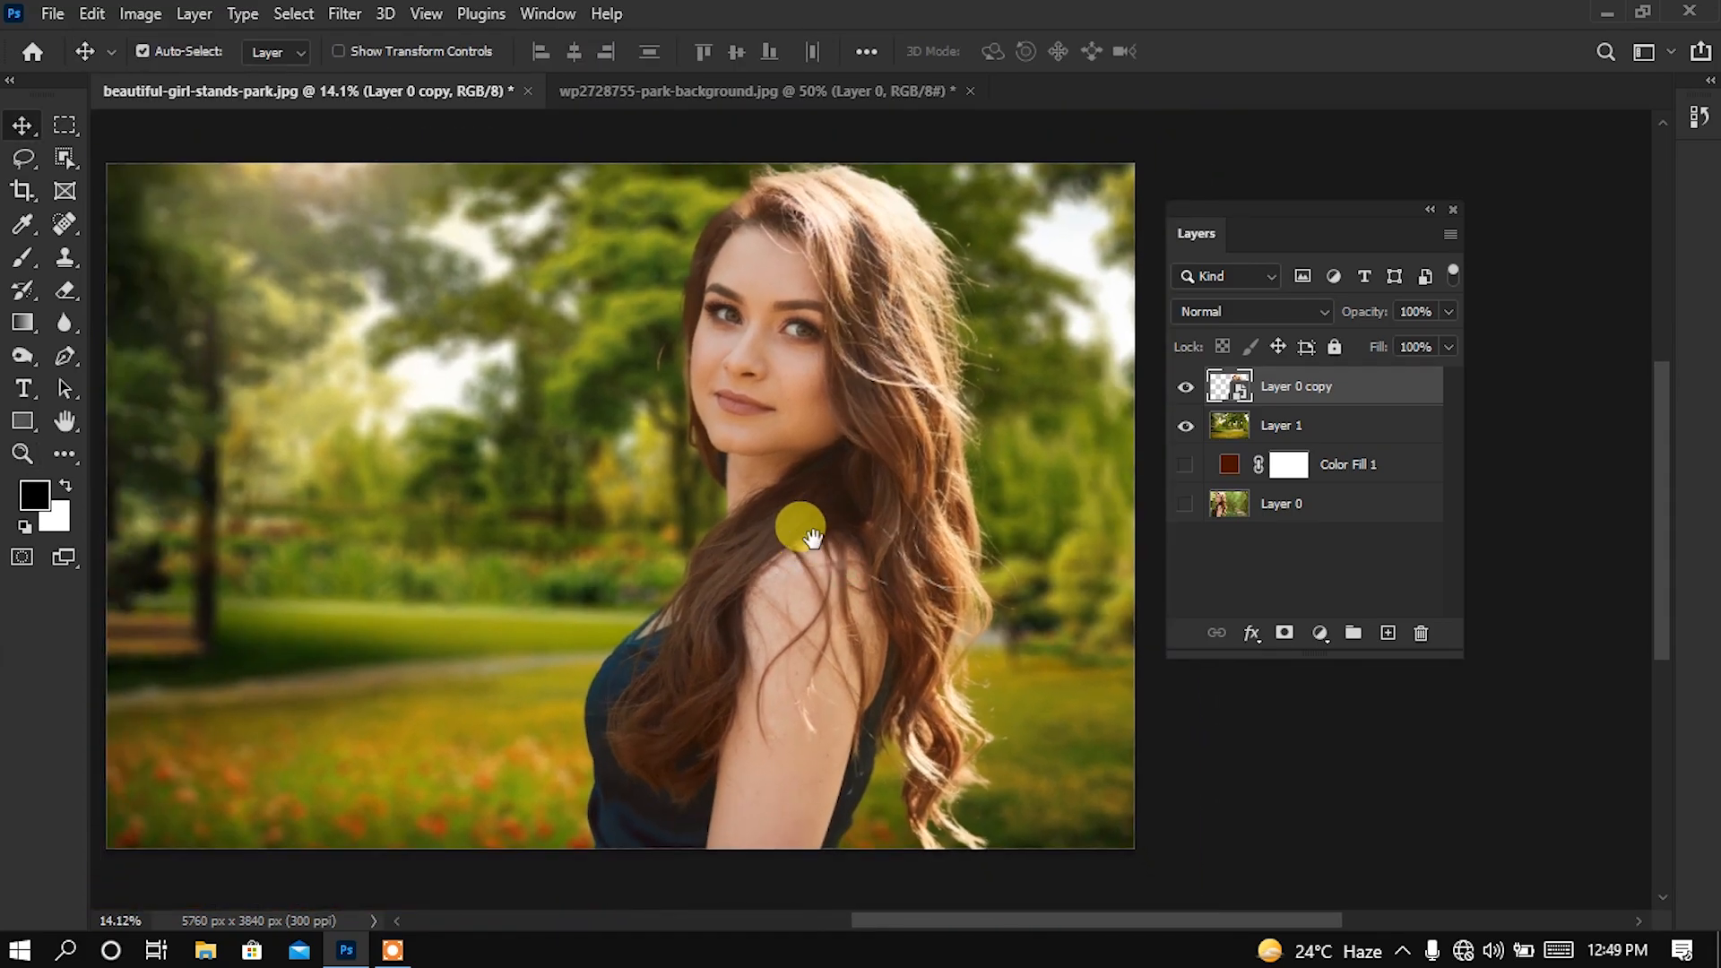